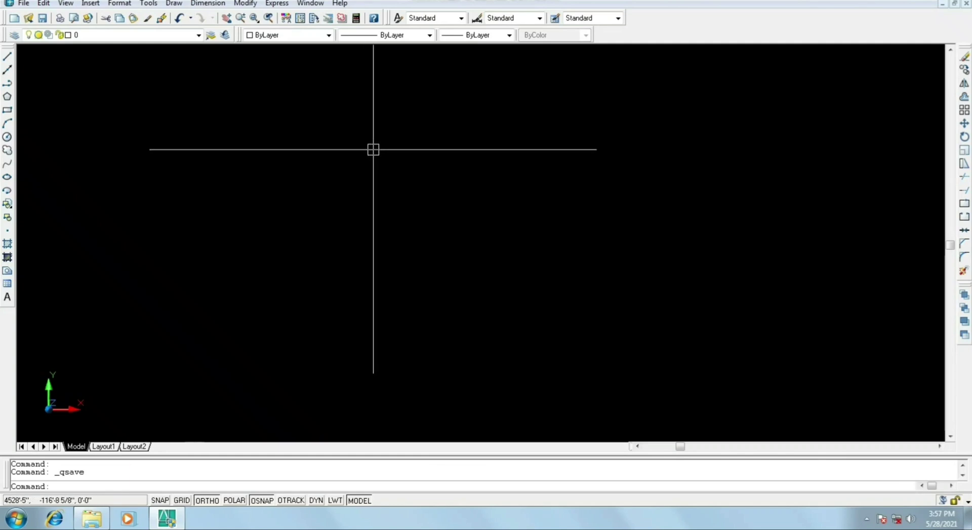
Draw the outer-wall rectangle with LINE using sides of 20', 30', 20' and 30'
text(L)
key(Return)
click(373, 122)
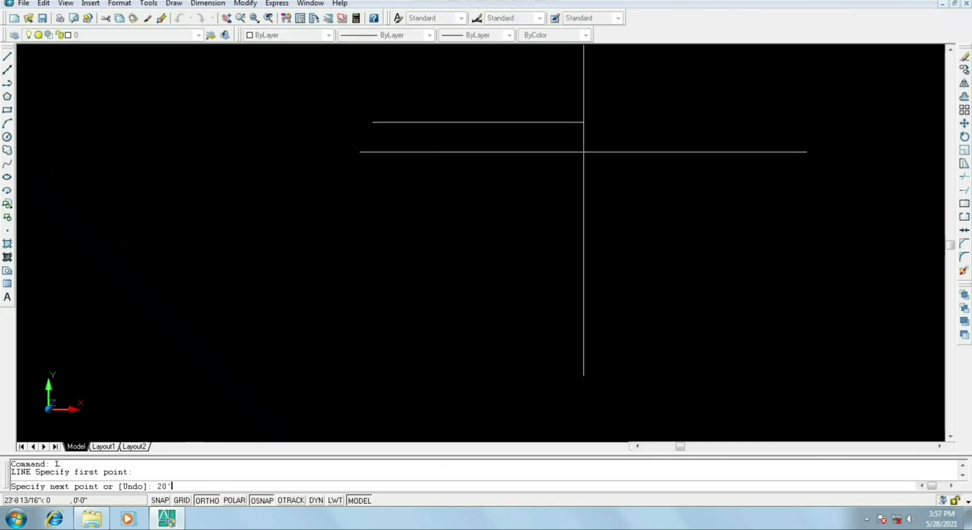
key(Return)
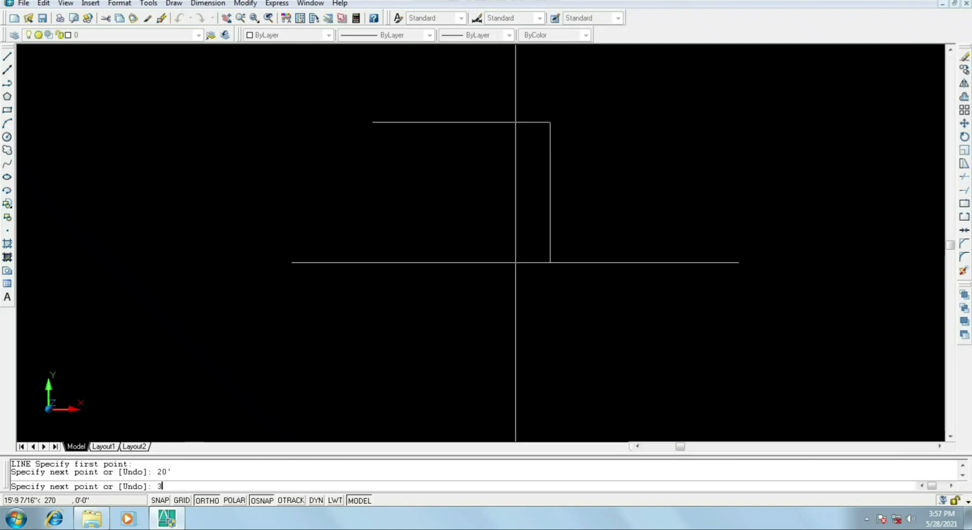
text(0')
key(Return)
text(20)
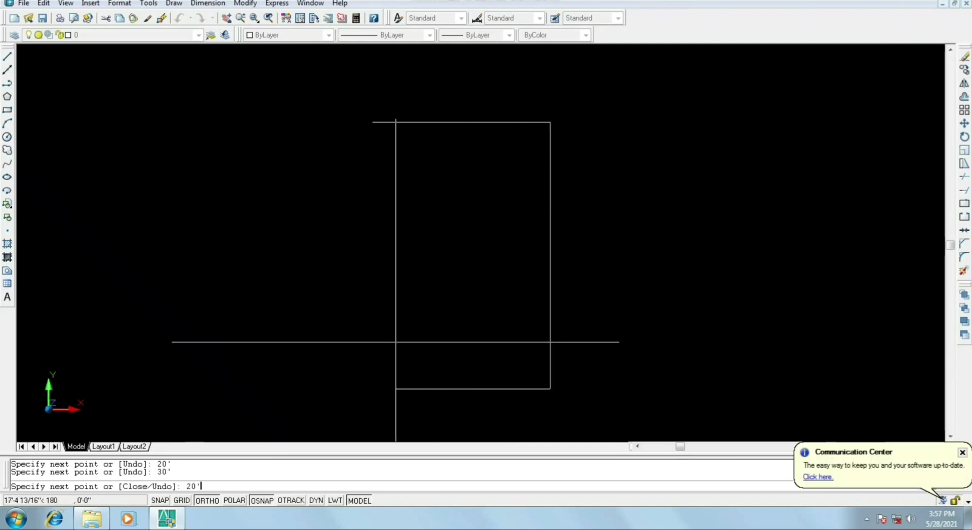
text(')
key(Return)
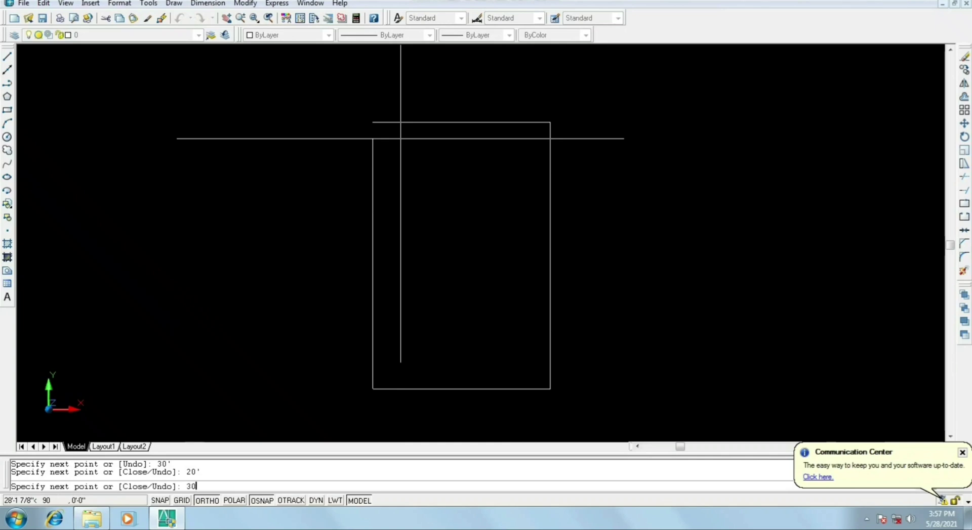
key(Return)
key(Return)
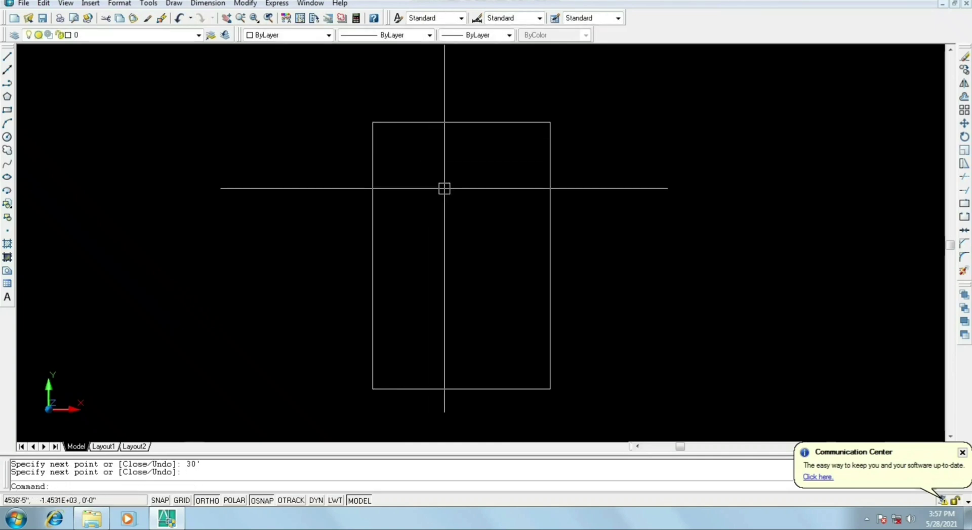
scroll(444, 188, up, 2)
Offset the top, right and left outer edges 9 inches inward
middle_drag(444, 189, 432, 156)
scroll(431, 157, down, 1)
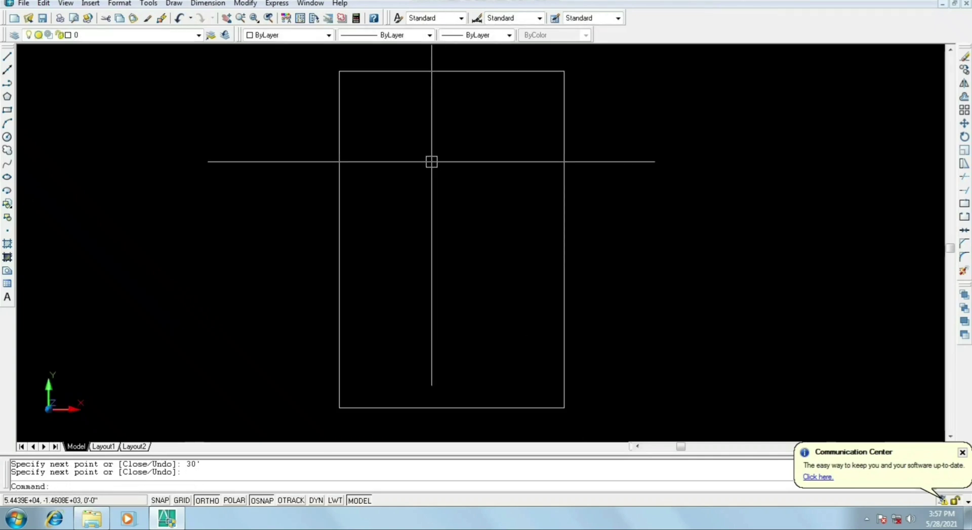
scroll(432, 164, up, 2)
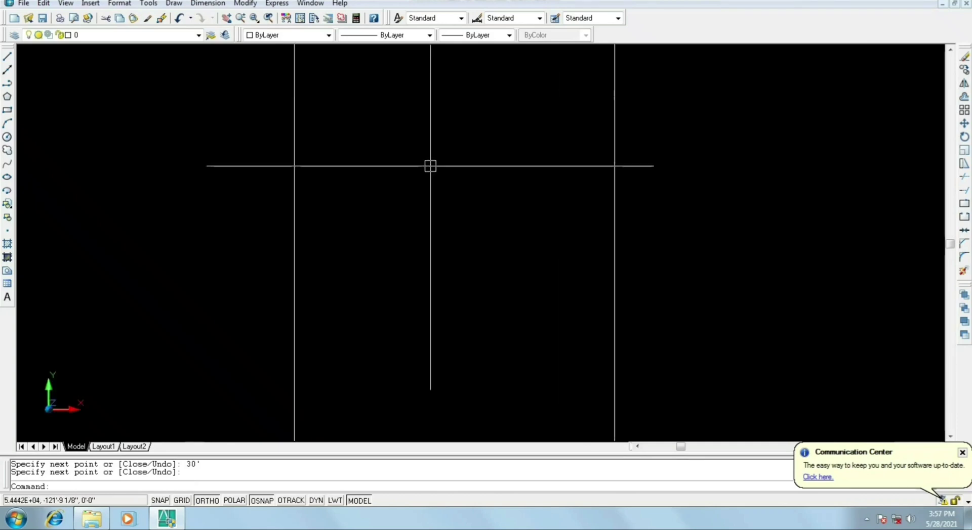
text(O)
key(Return)
text(9)
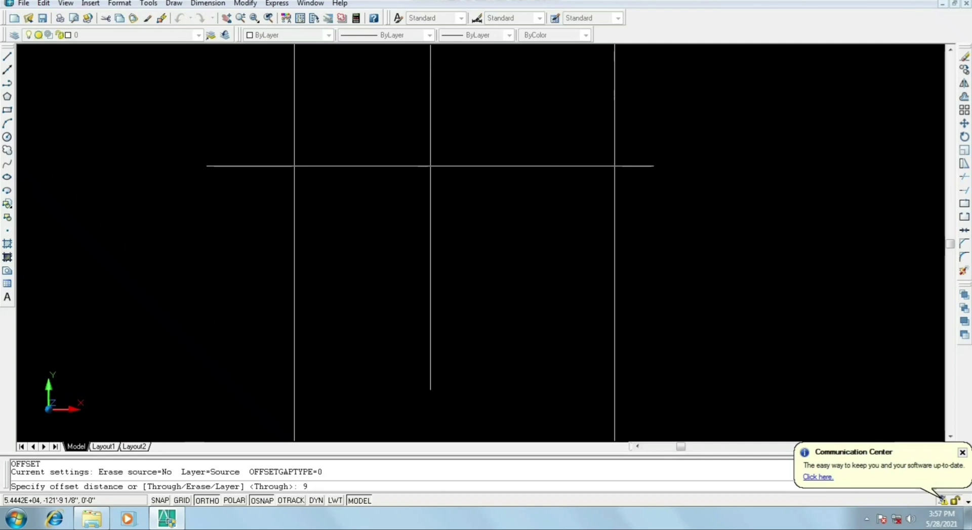
key(Return)
middle_drag(430, 165, 425, 253)
click(454, 124)
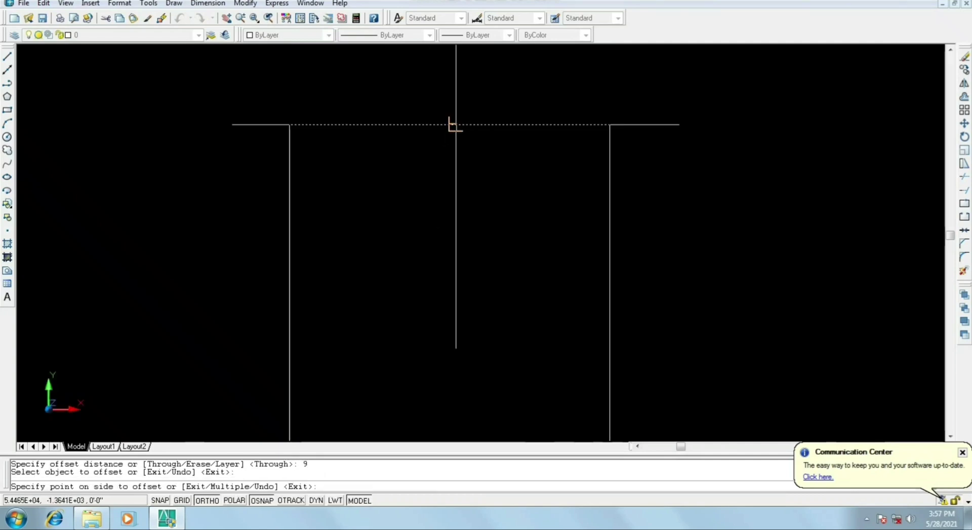
click(523, 175)
click(609, 190)
click(605, 193)
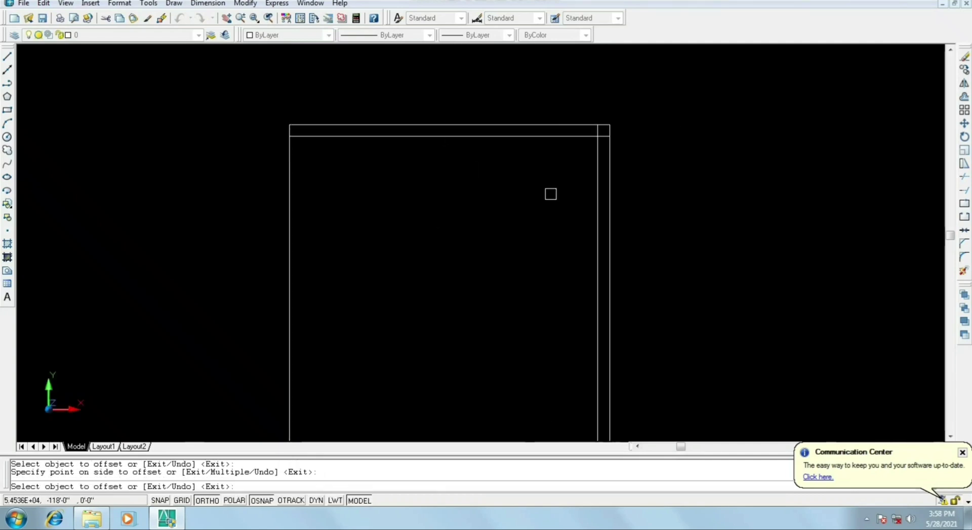
click(290, 202)
click(341, 208)
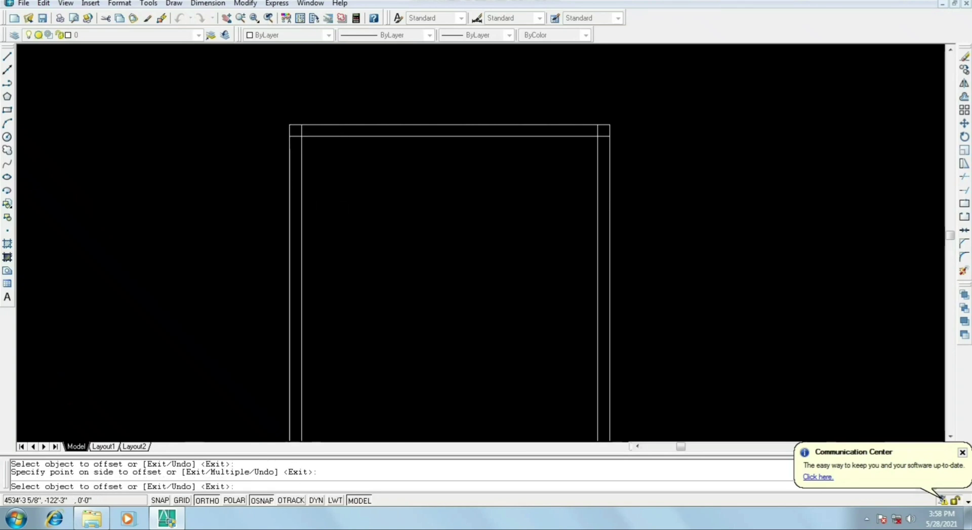
Offset the bottom outer edge 9 inches inward to complete the double walls
middle_drag(423, 214, 425, 165)
click(447, 374)
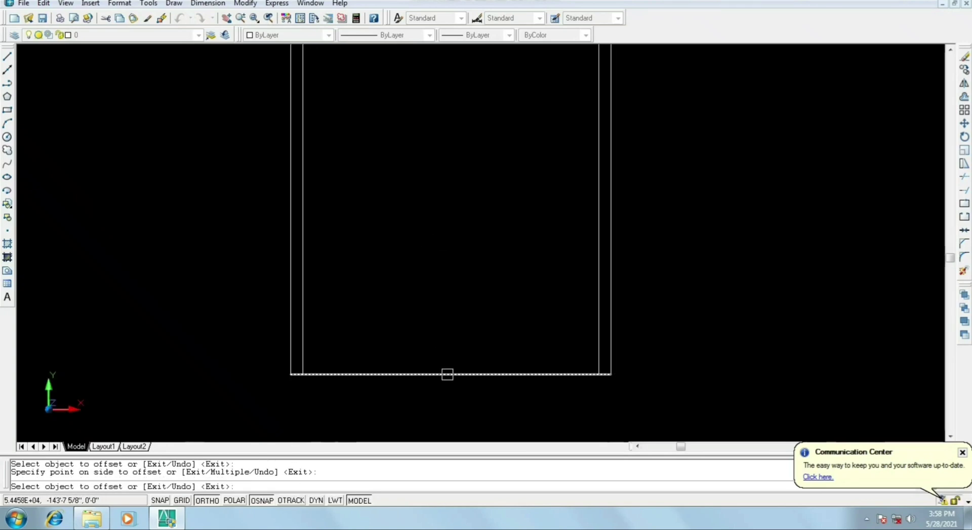
click(471, 186)
mouse_move(470, 186)
middle_down()
mouse_move(446, 195)
mouse_move(458, 197)
middle_up()
scroll(446, 195, up, 3)
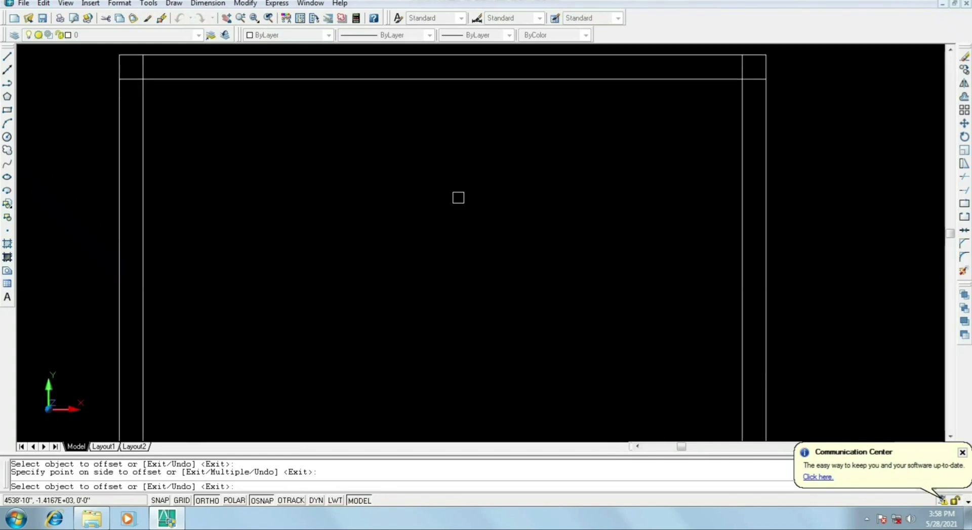
key(Return)
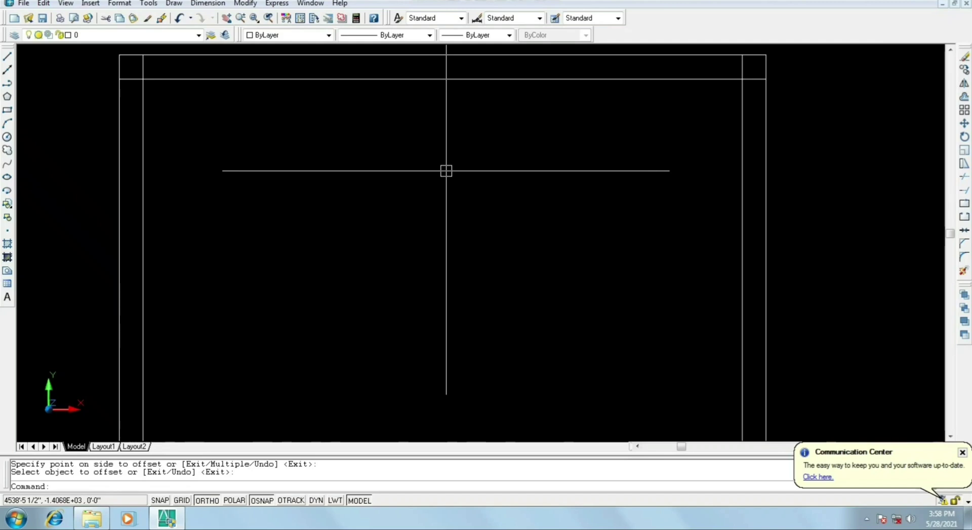
text(l)
Draw a vertical centre line down from the inner top wall
key(Return)
click(442, 79)
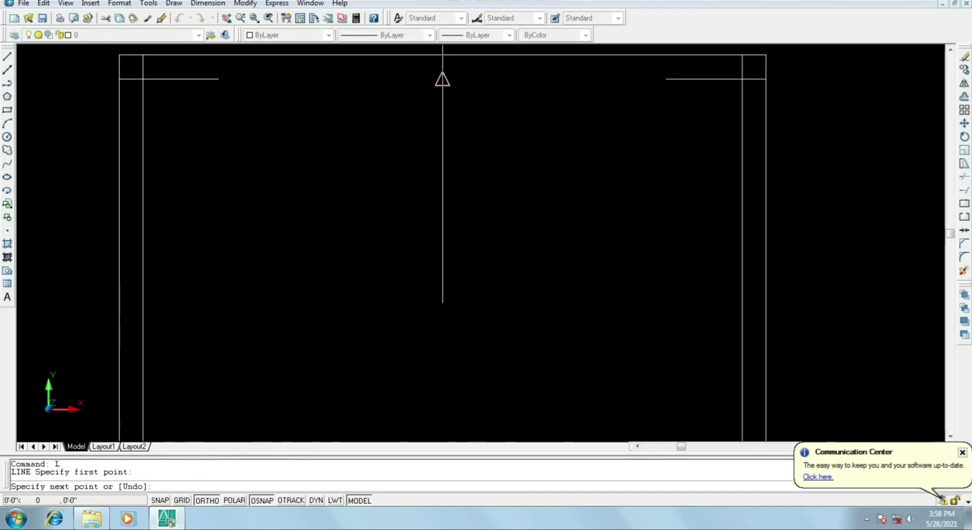
click(451, 357)
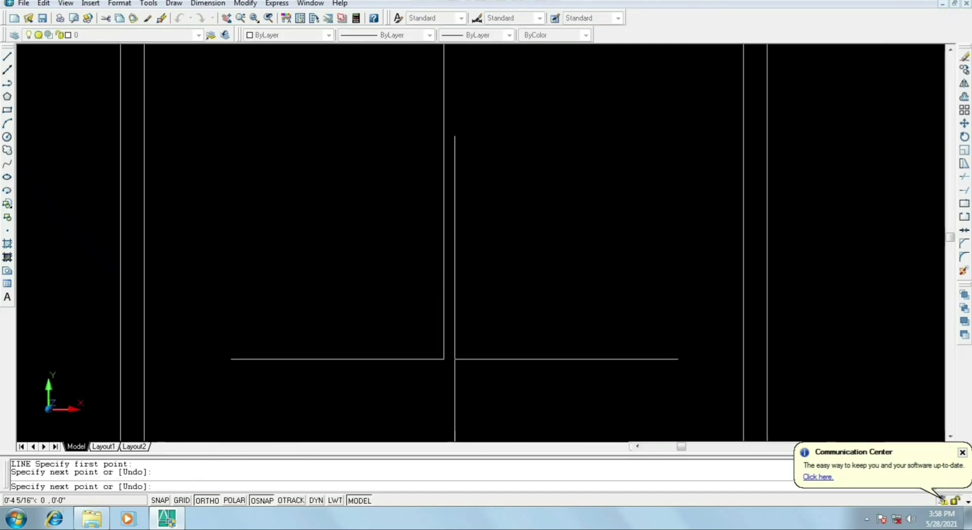
scroll(495, 320, down, 4)
key(Escape)
Offset the centre line 4.5 inches to both the right and the left
text(o)
key(Return)
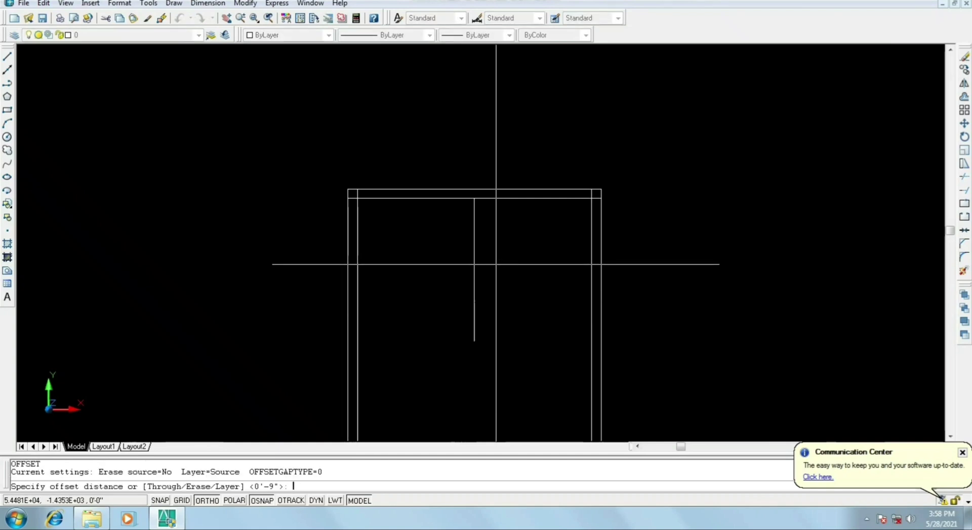
text(4.)
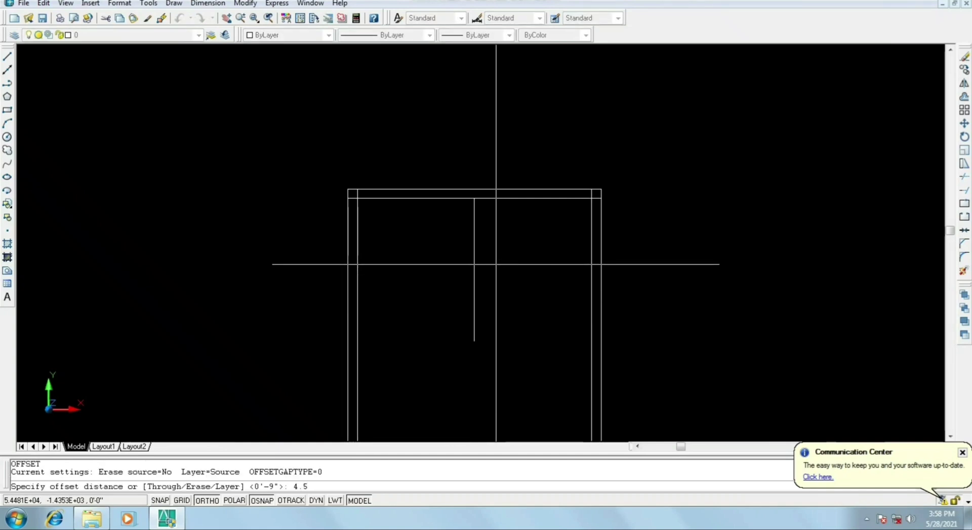
text(5)
key(Return)
click(473, 221)
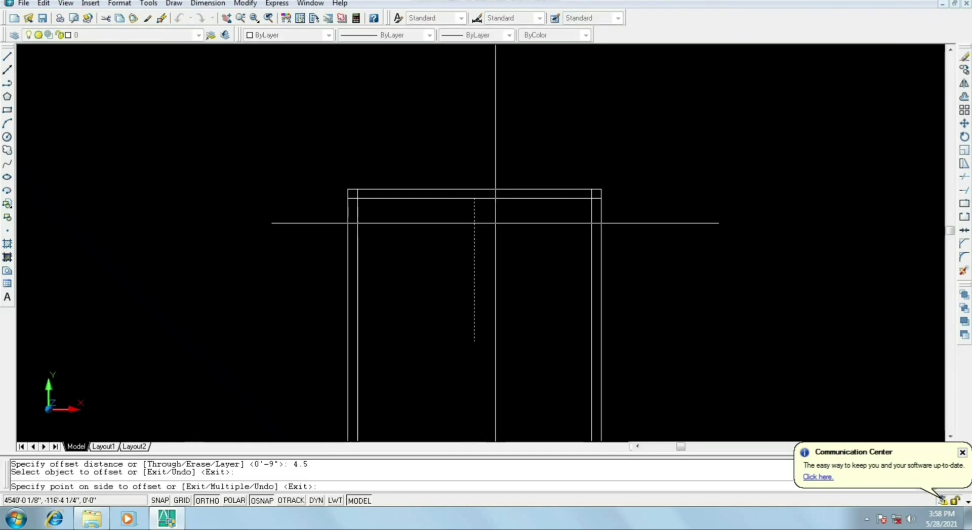
click(493, 220)
scroll(476, 220, up, 3)
click(472, 214)
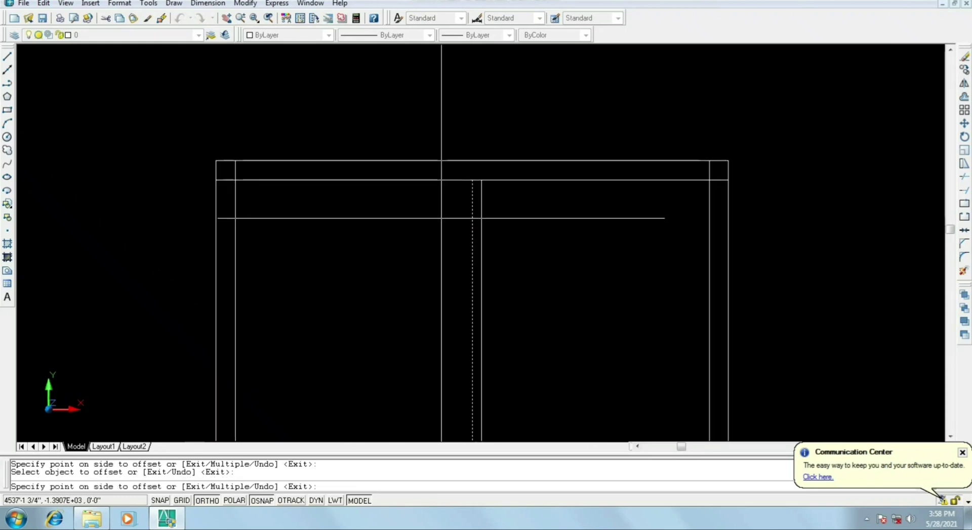
click(441, 218)
key(Escape)
Delete the leftover centre line between the two partition lines
scroll(448, 220, up, 3)
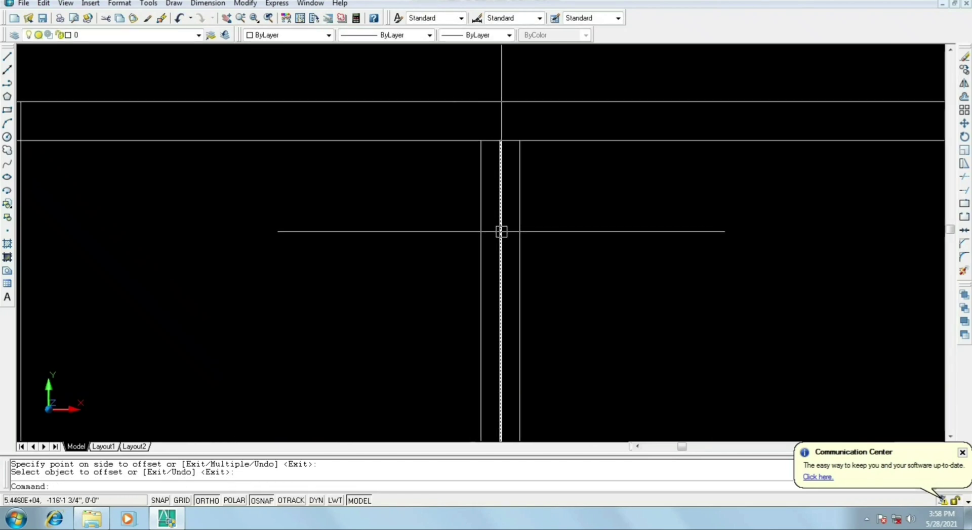
click(501, 232)
key(Delete)
scroll(501, 231, down, 3)
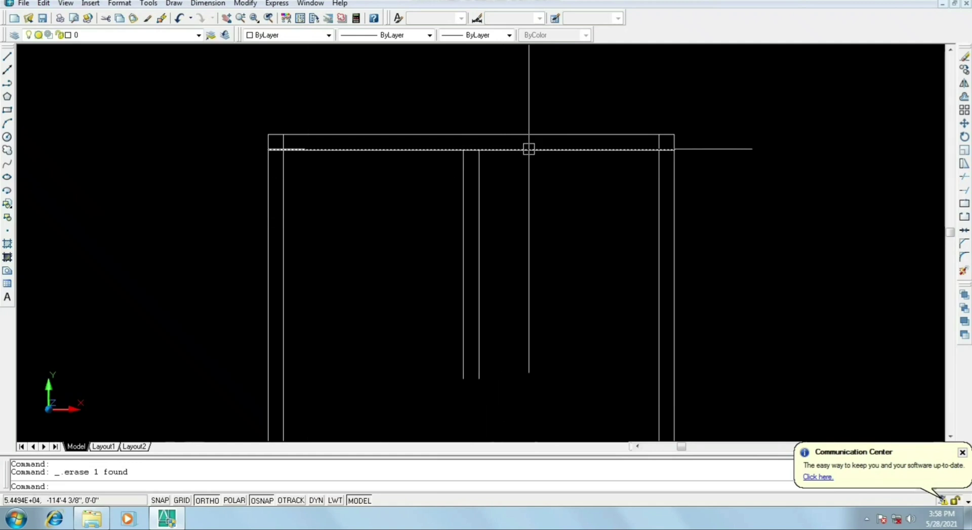
Offset the inner top wall line 10 feet downward
text(o)
key(Return)
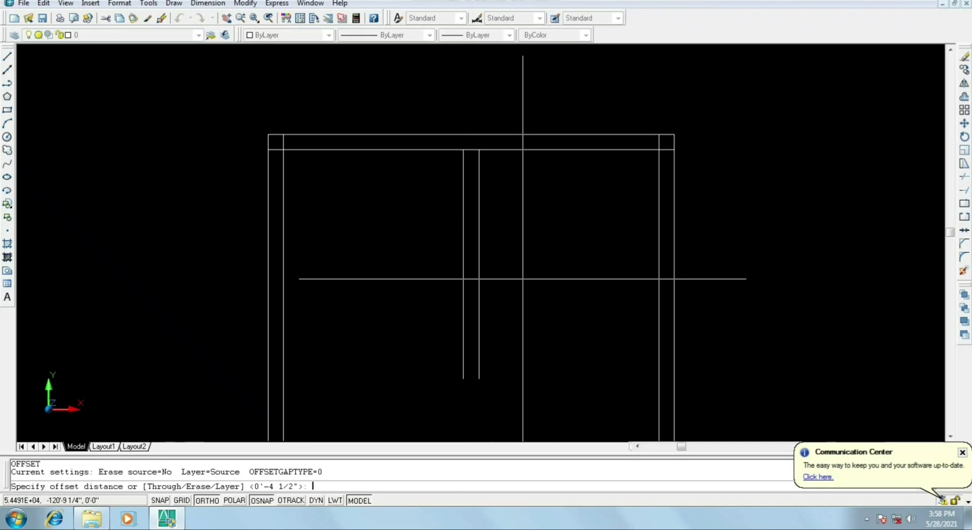
text(10')
key(Return)
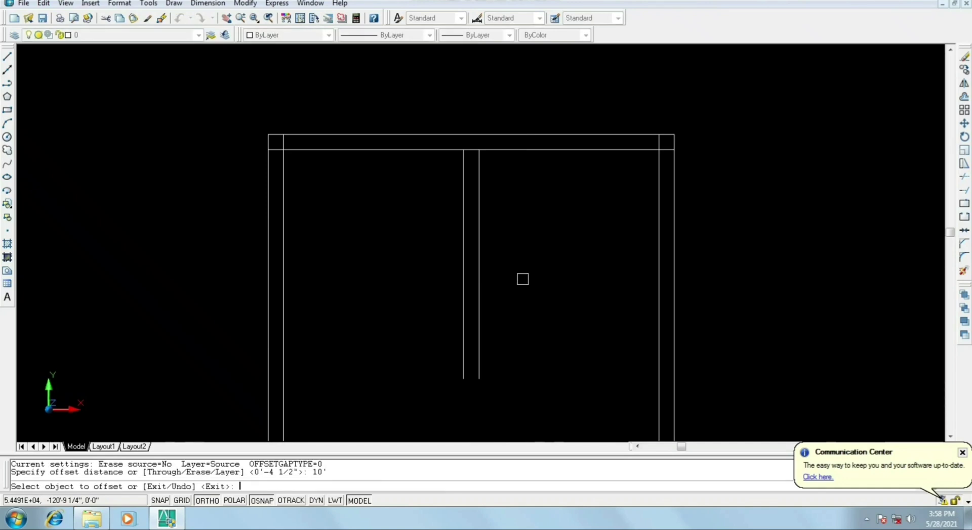
click(539, 149)
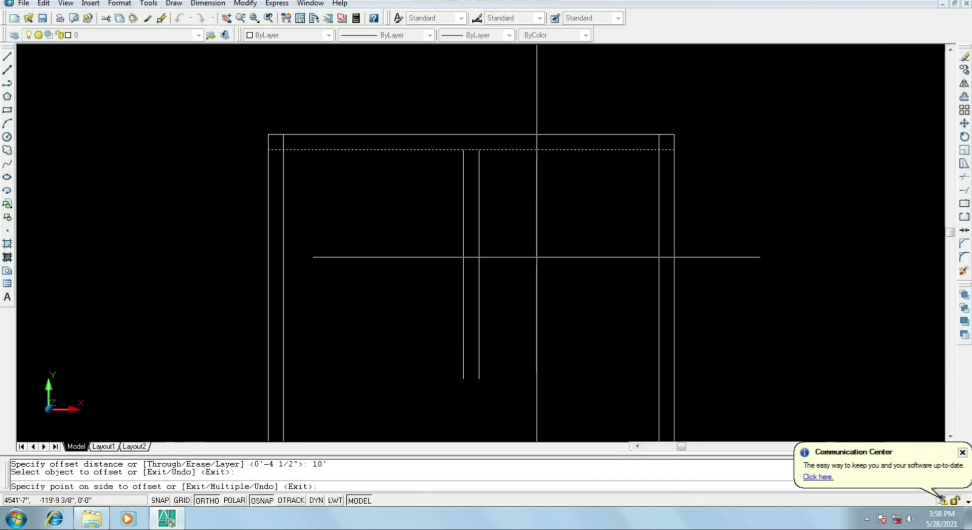
click(536, 267)
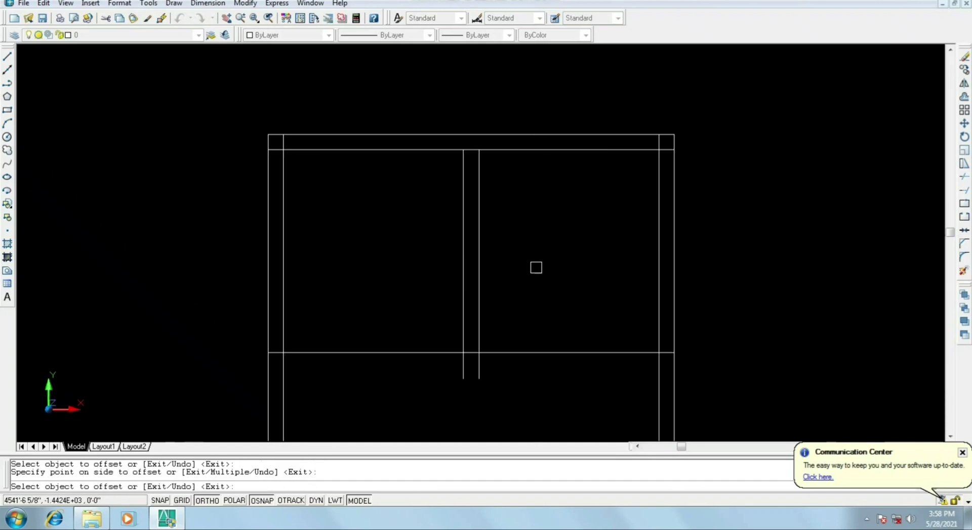
key(Return)
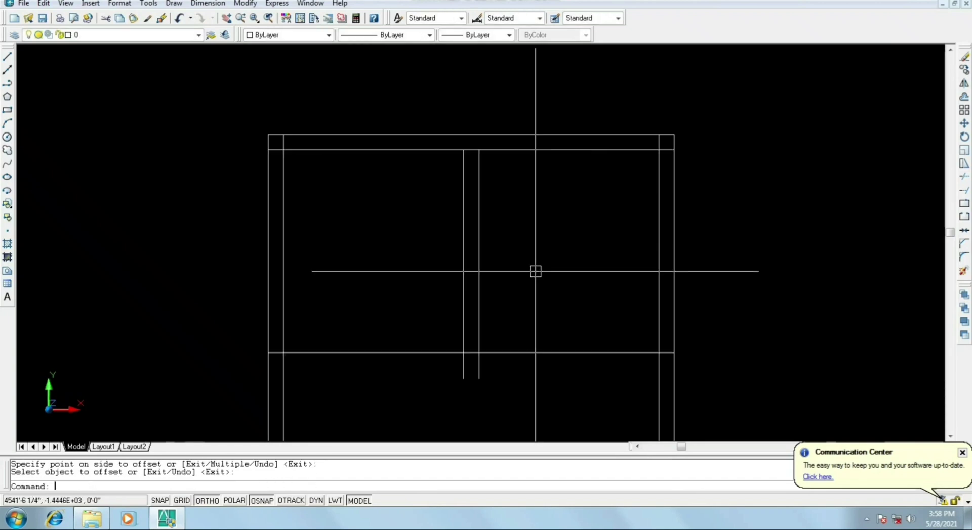
Offset that lower wall line 9 inches below it to form the cross wall
text(0)
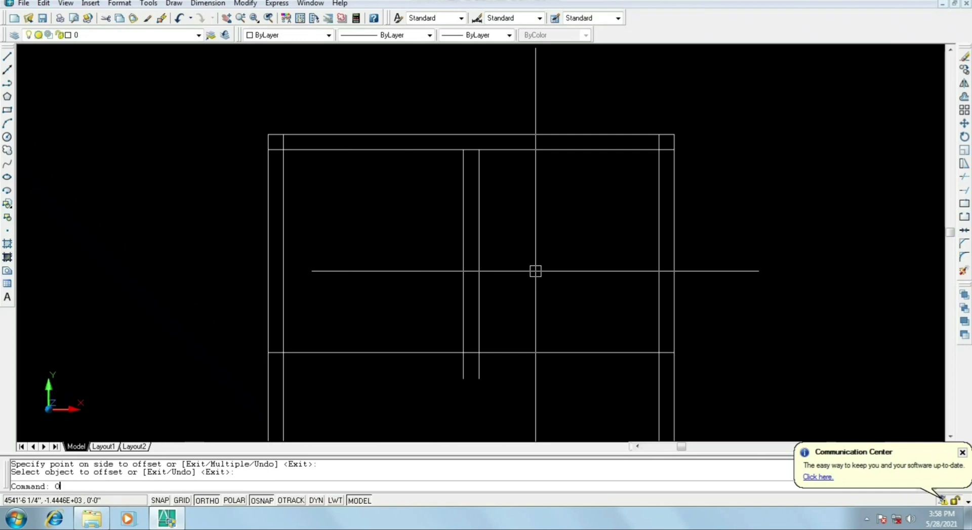
key(Return)
text(9)
key(Return)
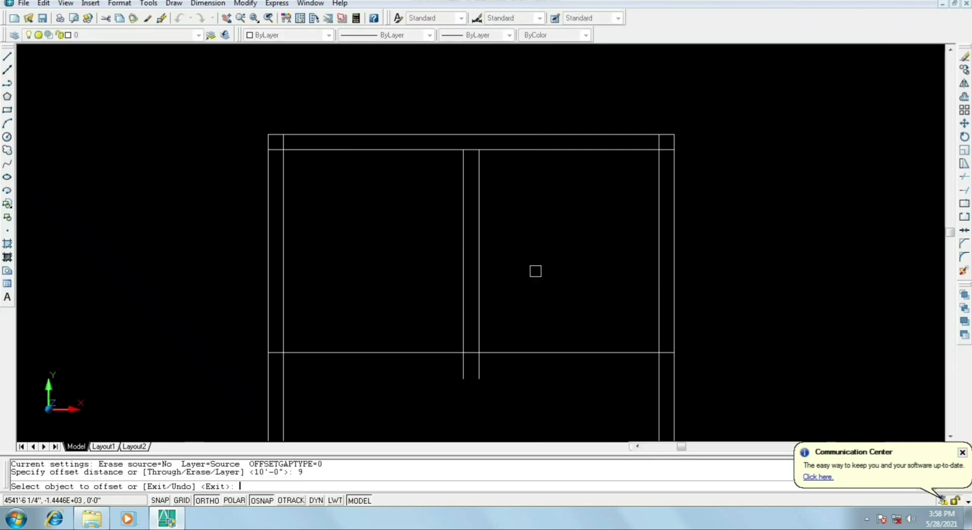
click(523, 353)
click(522, 371)
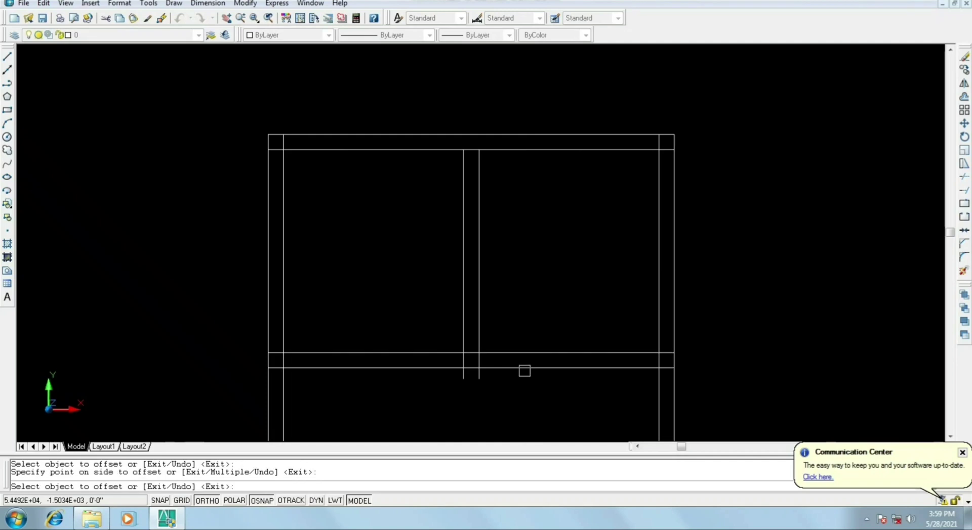
key(Return)
scroll(522, 303, up, 1)
scroll(514, 333, up, 2)
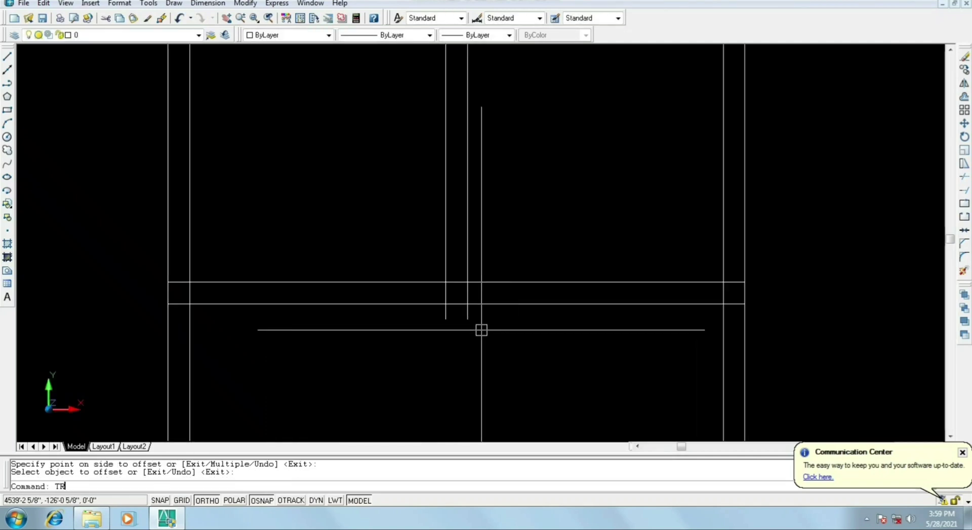
Trim the partition stubs below the cross wall using all edges and a crossing window
key(Escape)
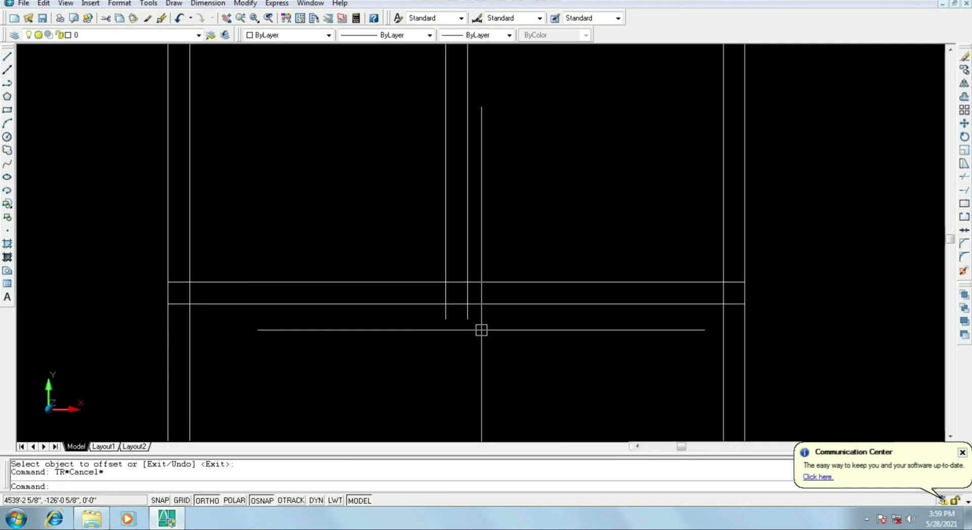
key(Return)
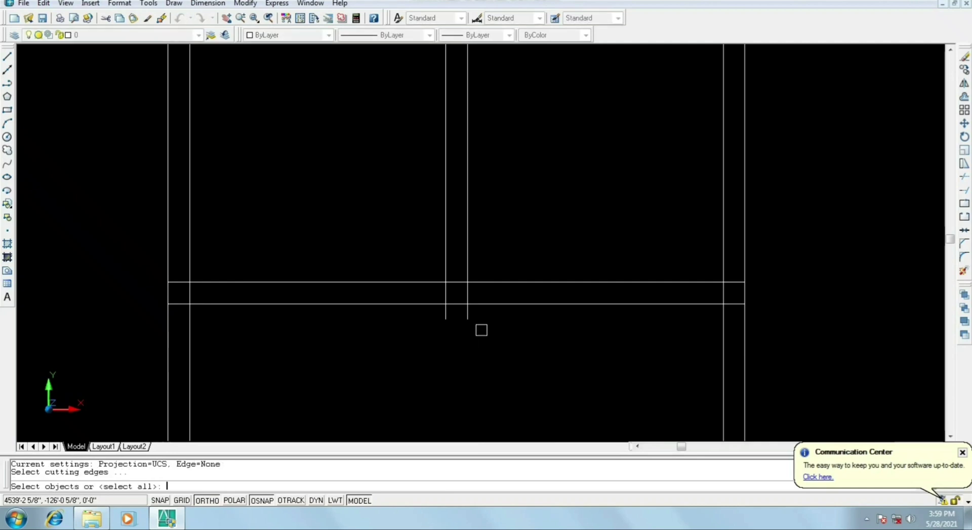
key(Return)
scroll(481, 331, up, 3)
click(481, 330)
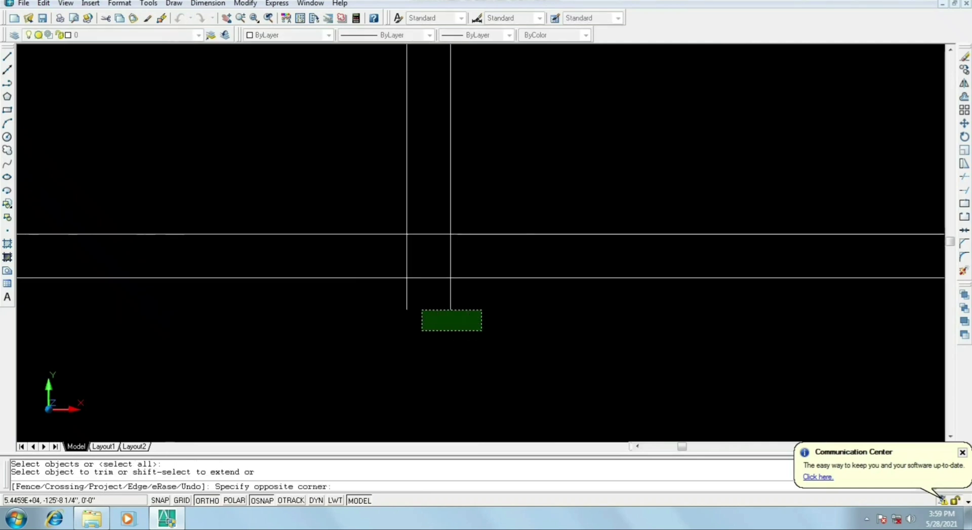
click(386, 296)
scroll(387, 297, down, 2)
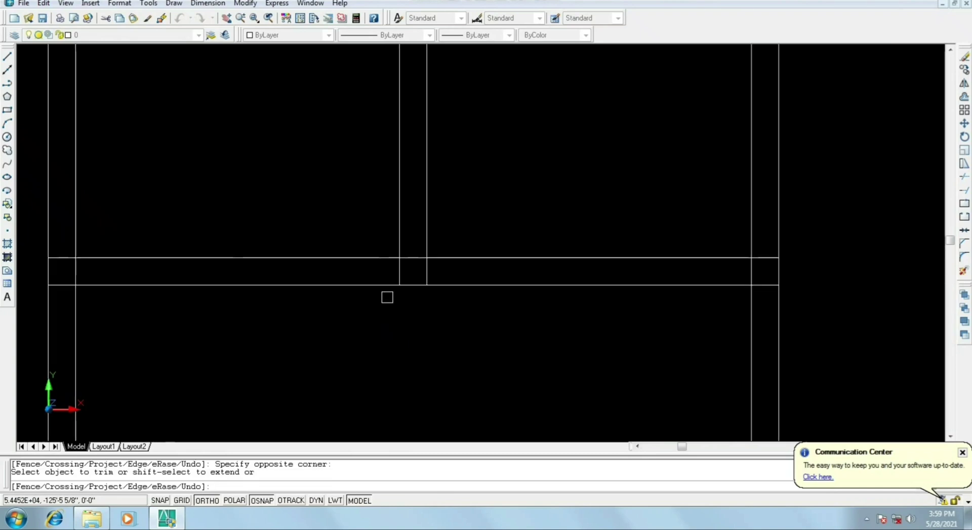
scroll(637, 305, down, 1)
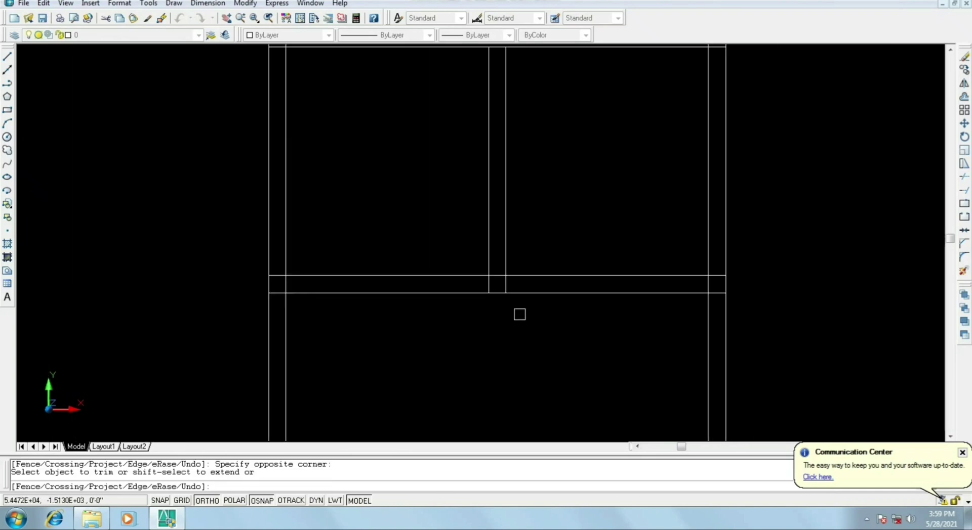
key(Return)
scroll(520, 313, down, 1)
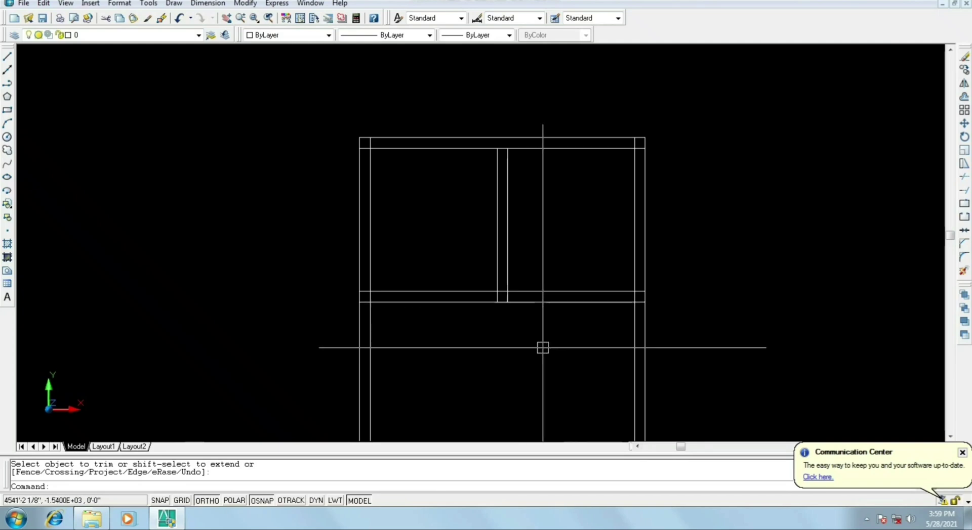
middle_drag(542, 347, 526, 278)
scroll(523, 260, up, 3)
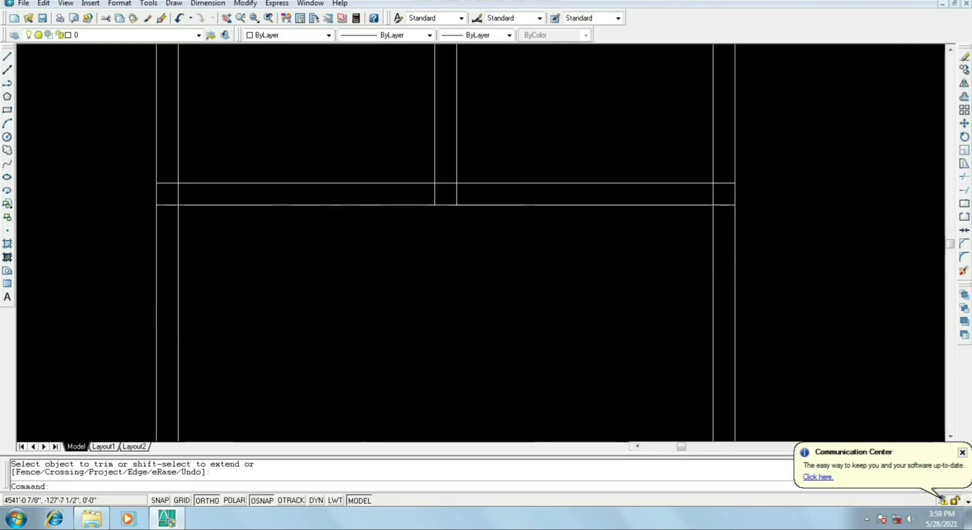
scroll(532, 226, down, 2)
text(0)
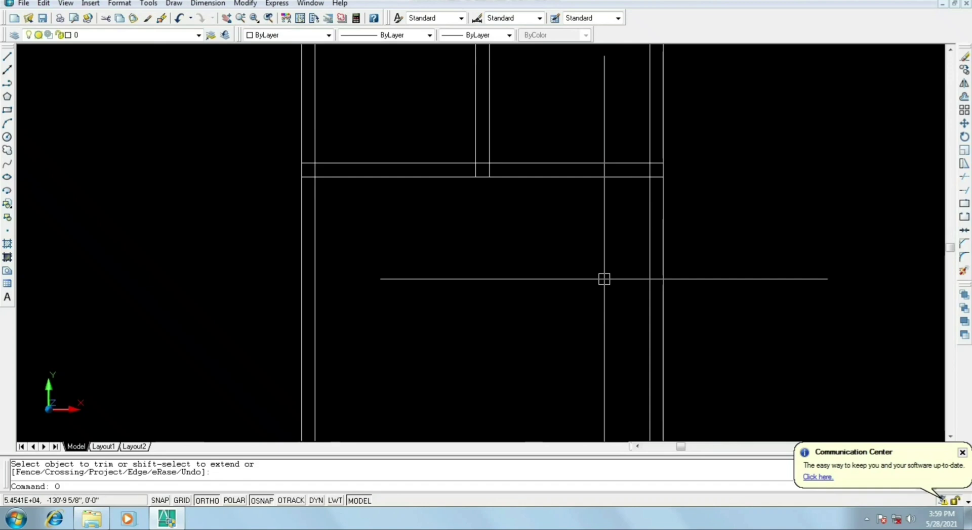
Offset the right wall's inner line 7' left, then delete that misplaced copy
key(Return)
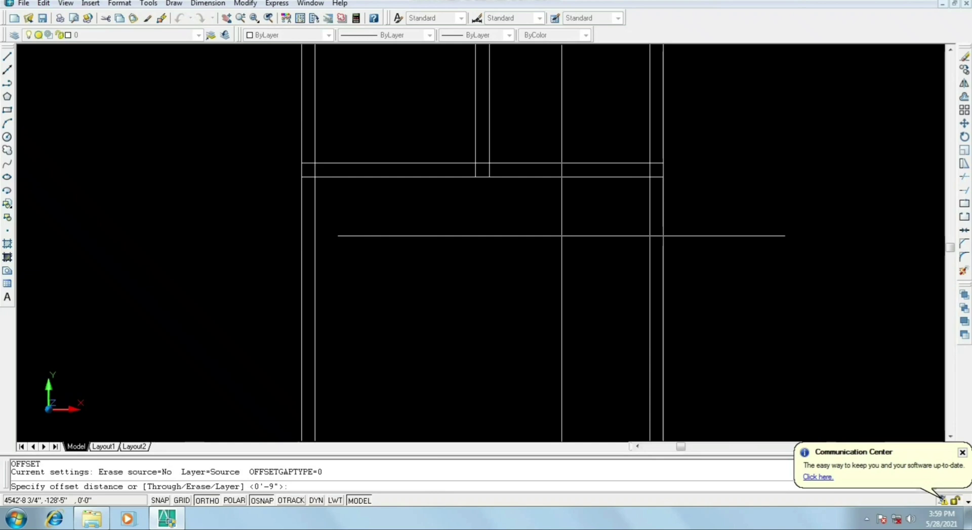
text(7')
key(Return)
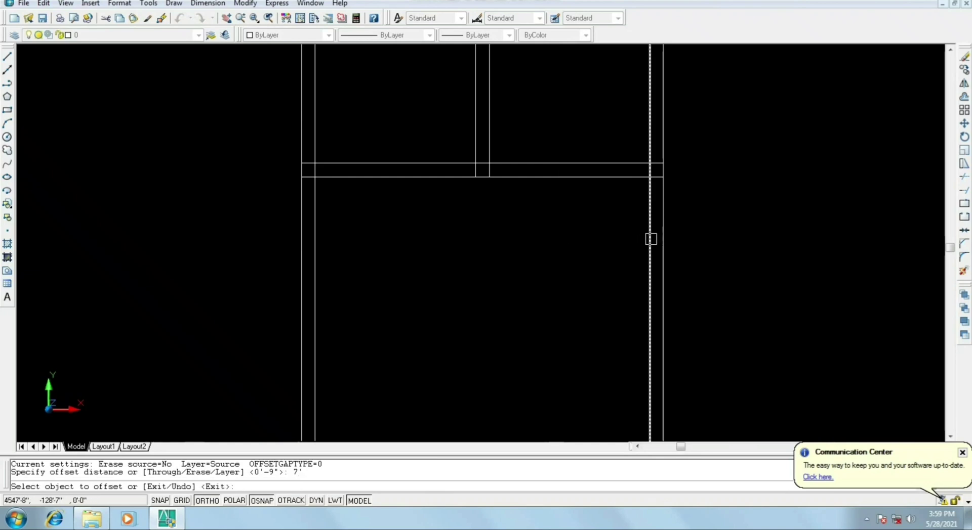
click(650, 238)
click(594, 243)
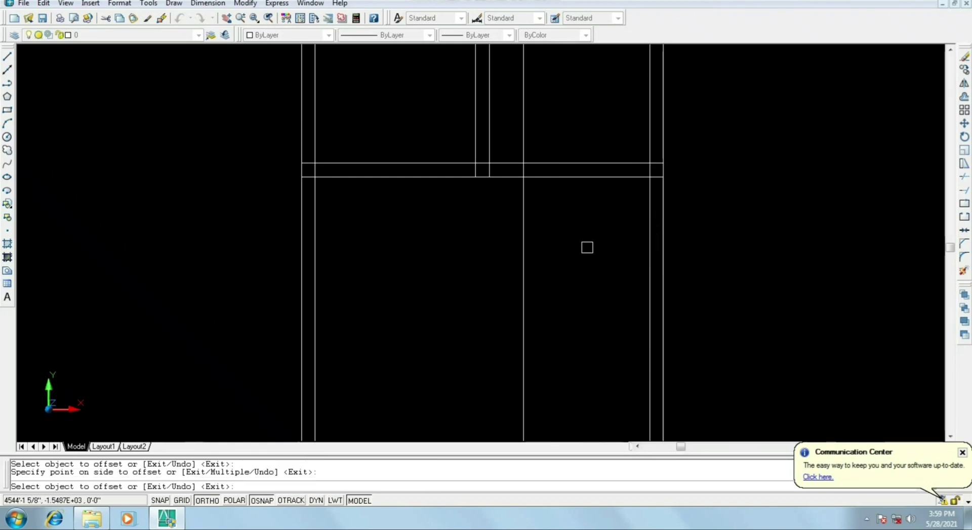
key(Escape)
click(522, 249)
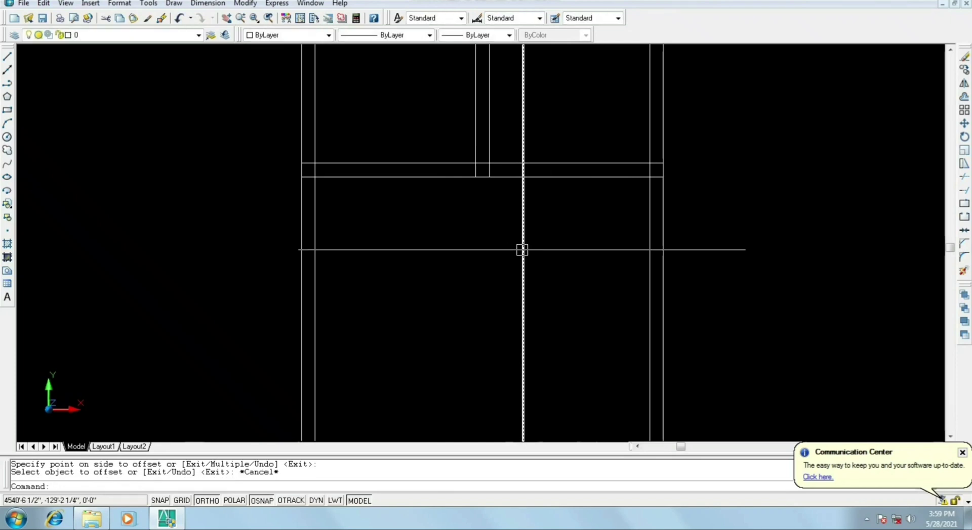
key(Delete)
Offset the right wall's inner line 5' to the left
key(Return)
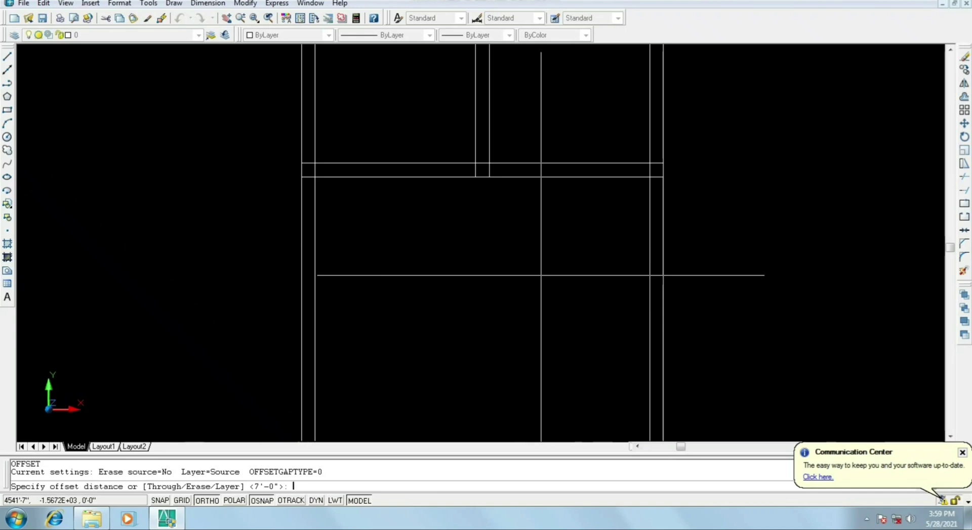
text(5')
key(Return)
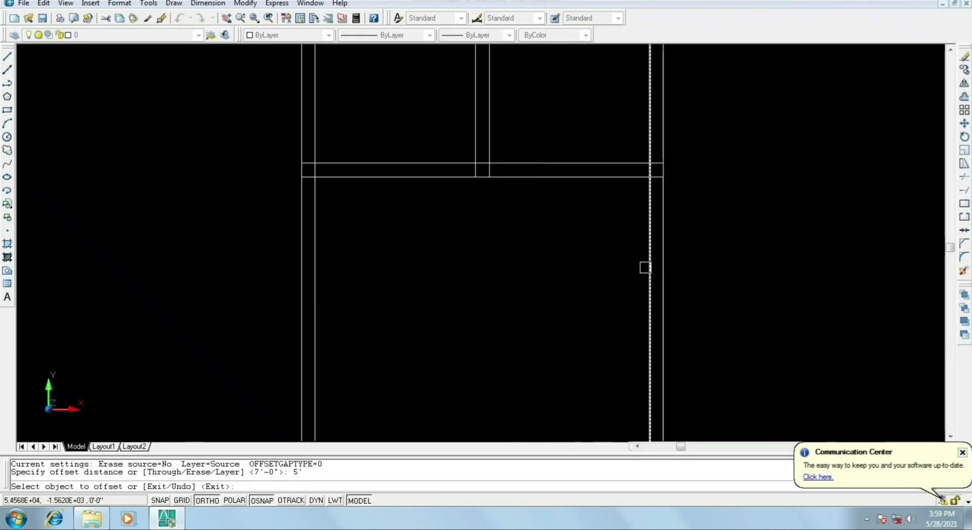
click(647, 268)
click(598, 270)
key(Return)
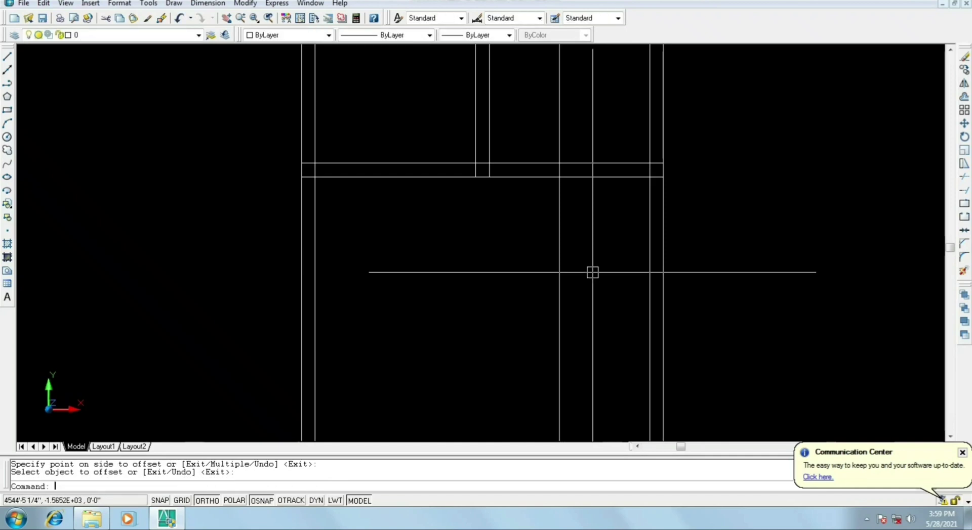
Offset the new partition line 4.5' left, then undo that too-distant copy
text(O)
key(Escape)
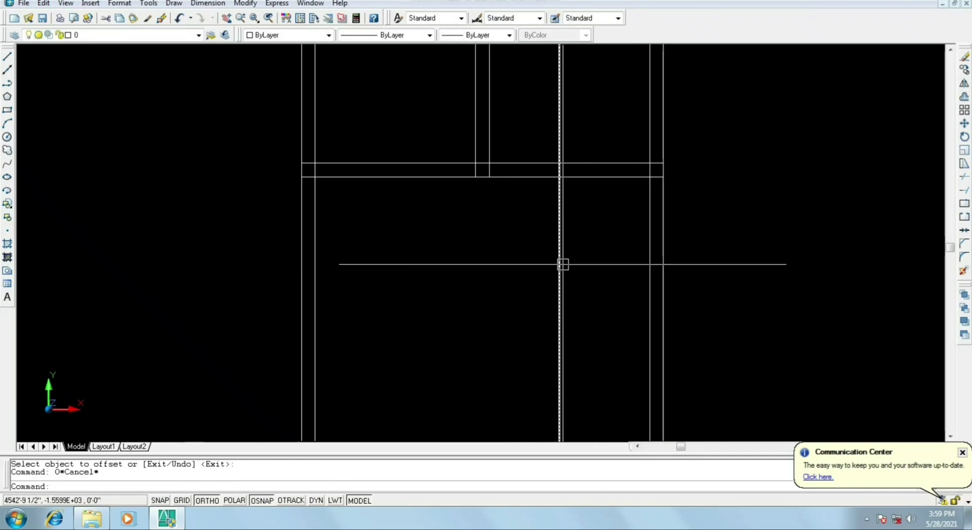
key(Return)
text(4.5')
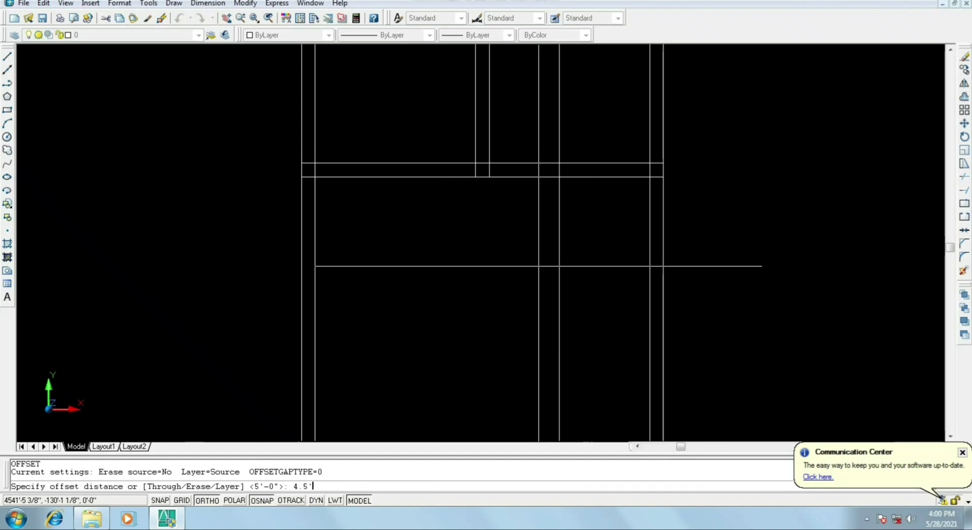
key(Return)
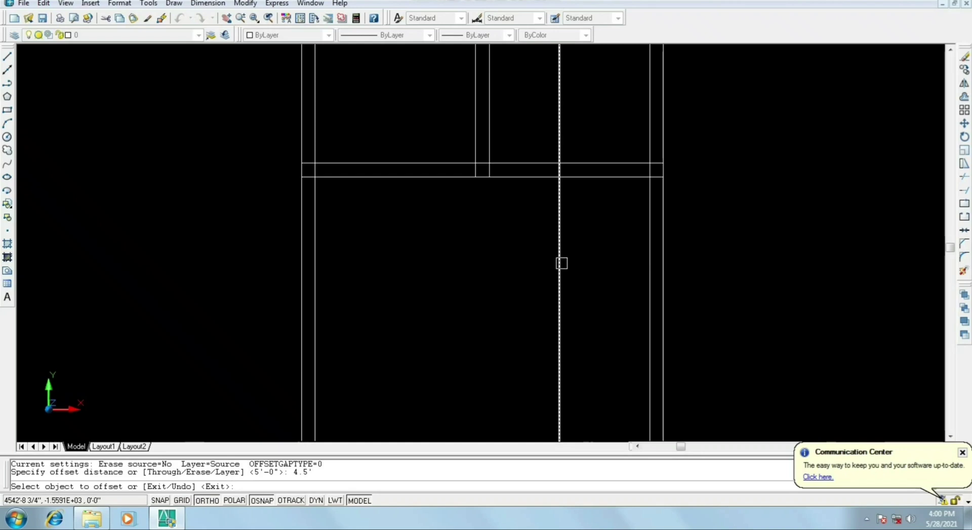
click(562, 263)
click(534, 268)
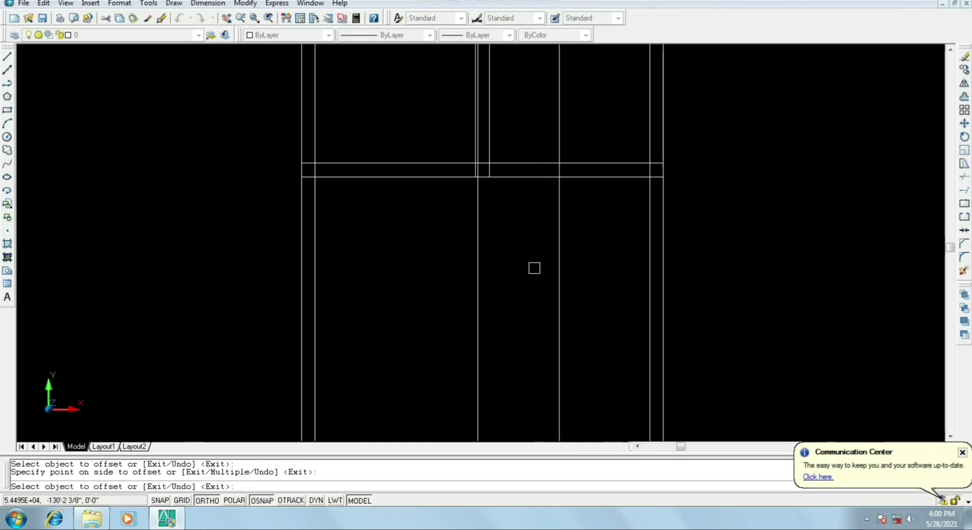
key(Escape)
key(ctrl+z)
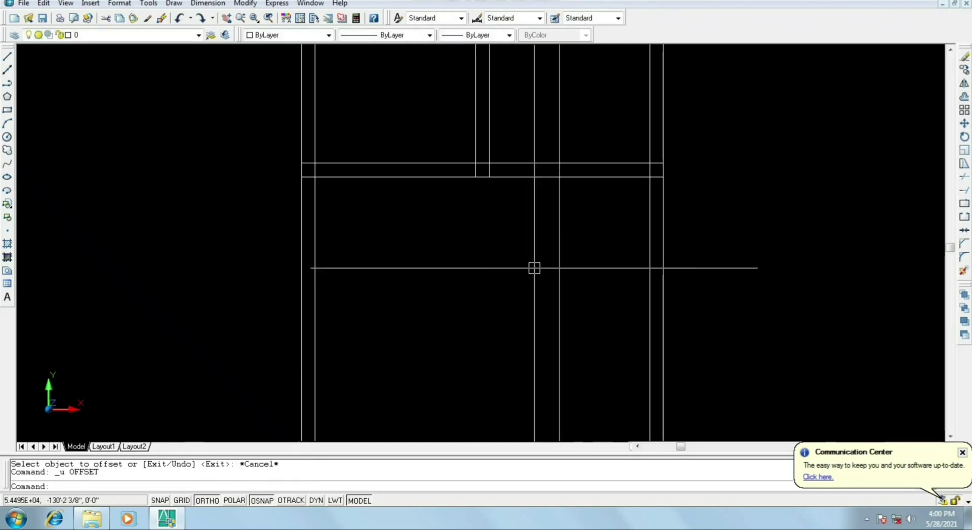
Offset the new partition line 4.5 inches to its left
text(o)
key(Return)
text(4.5)
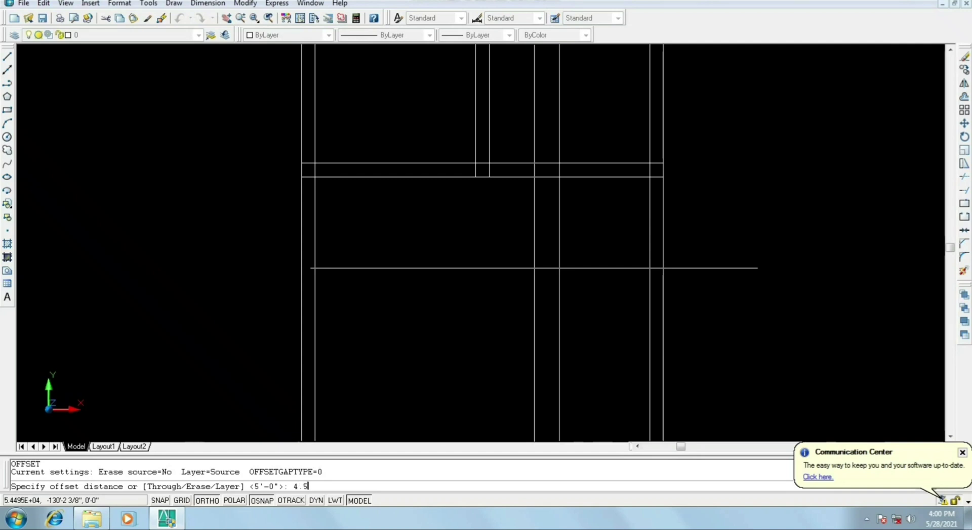
key(Return)
click(558, 269)
click(542, 269)
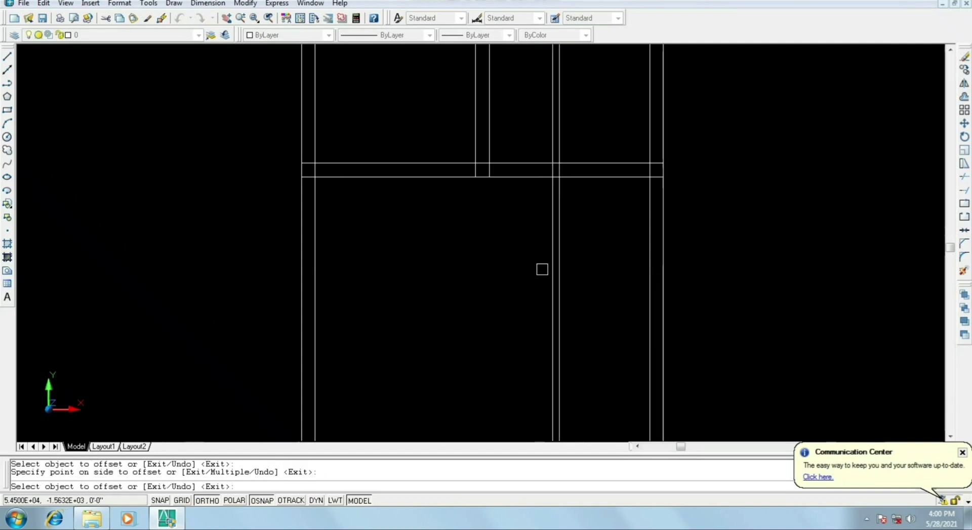
key(Return)
middle_drag(542, 269, 536, 358)
Trim the second partition's lines out of the top double wall
text(tr)
key(Return)
key(Return)
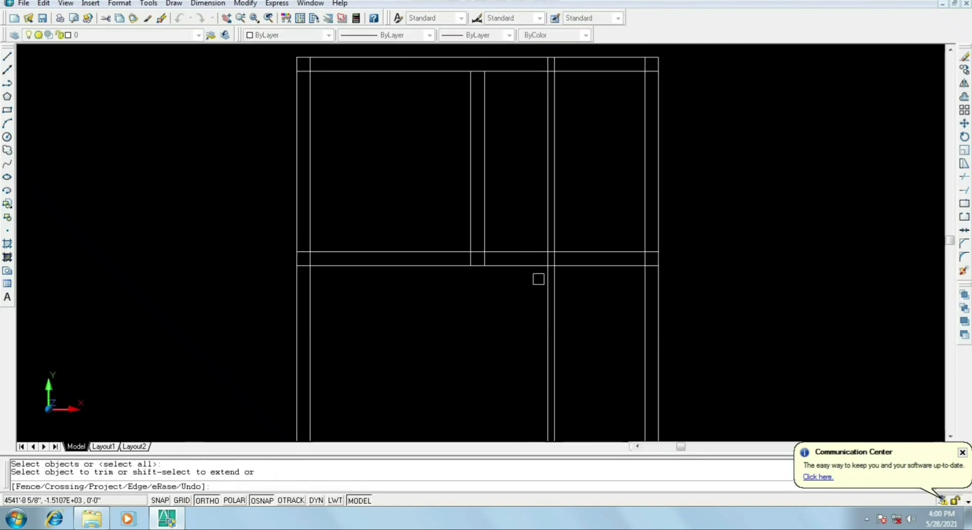
middle_drag(613, 89, 600, 226)
scroll(549, 186, up, 5)
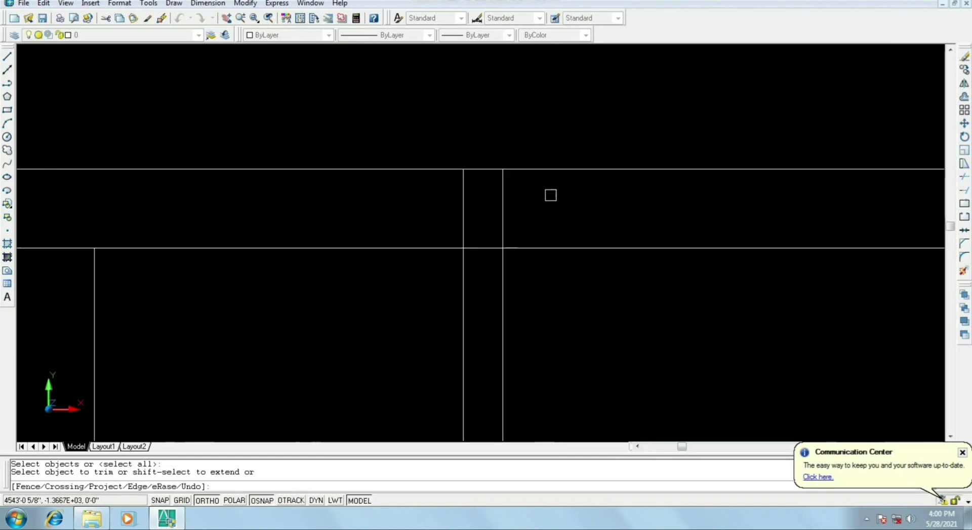
drag(551, 195, 468, 207)
click(460, 212)
scroll(461, 213, down, 5)
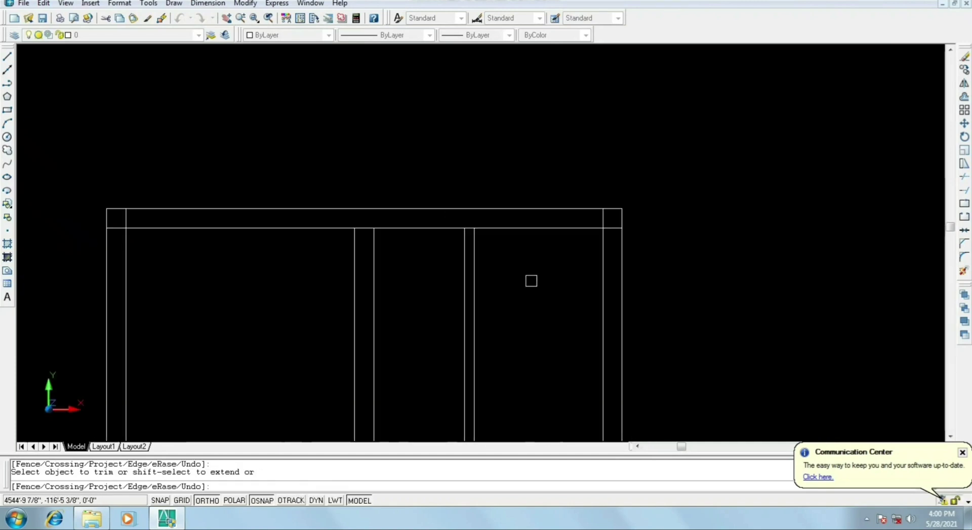
Trim the partition lines out of the lower cross wall and zoom out
drag(531, 282, 449, 314)
middle_drag(449, 314, 493, 240)
middle_drag(549, 263, 555, 226)
drag(555, 226, 495, 266)
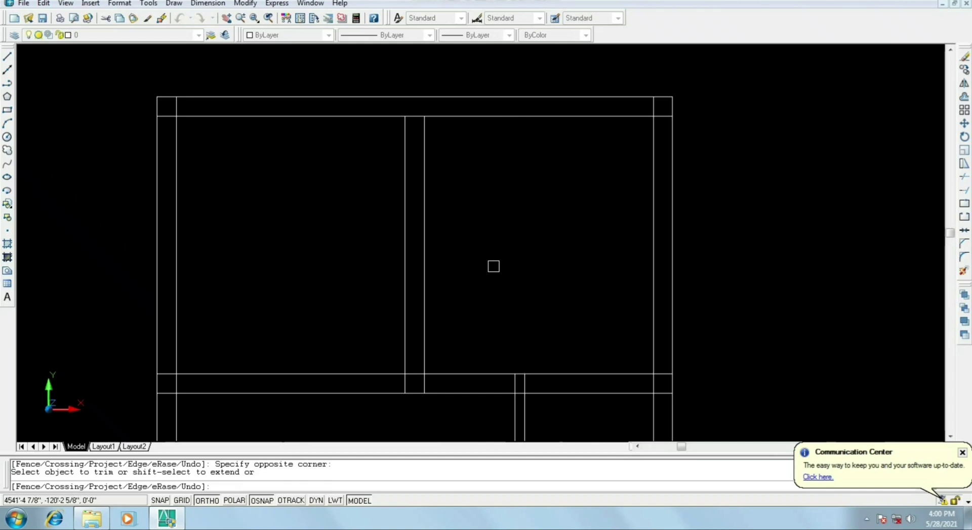
middle_drag(495, 267, 509, 156)
middle_drag(538, 351, 542, 284)
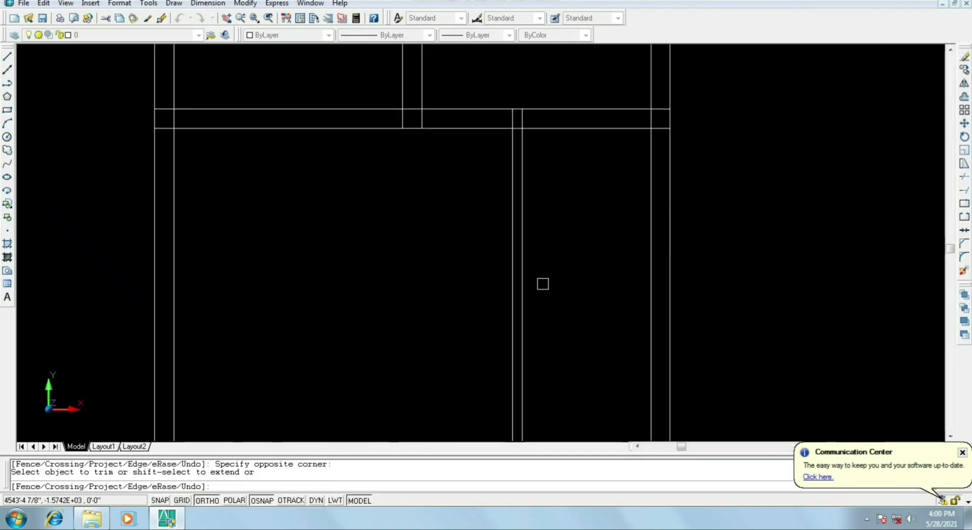
key(Return)
middle_drag(466, 260, 531, 325)
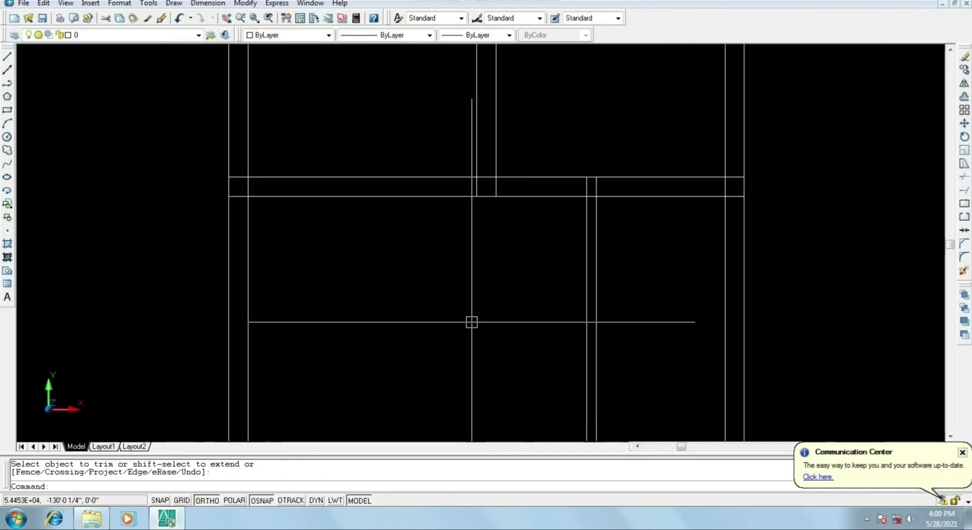
middle_drag(471, 322, 456, 286)
mouse_move(589, 194)
middle_down()
mouse_move(619, 147)
mouse_move(589, 196)
middle_up()
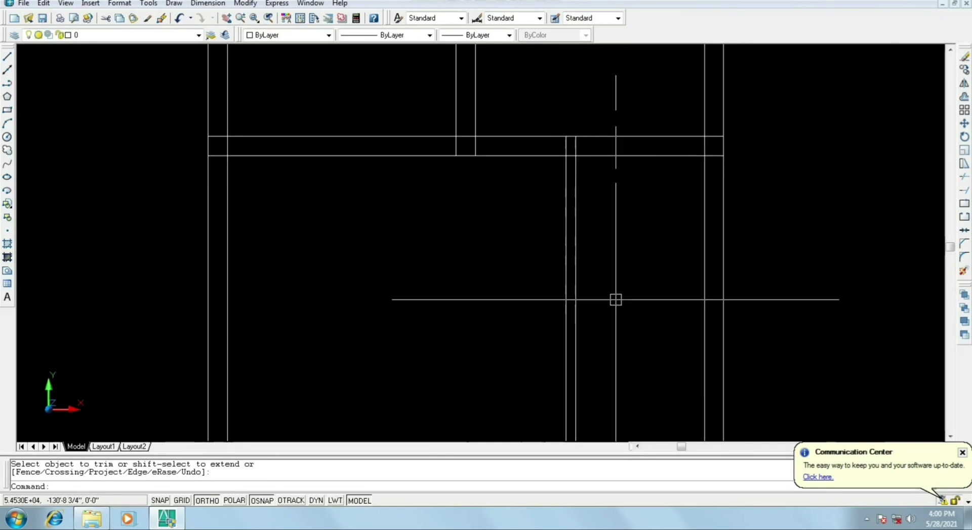
scroll(615, 327, down, 2)
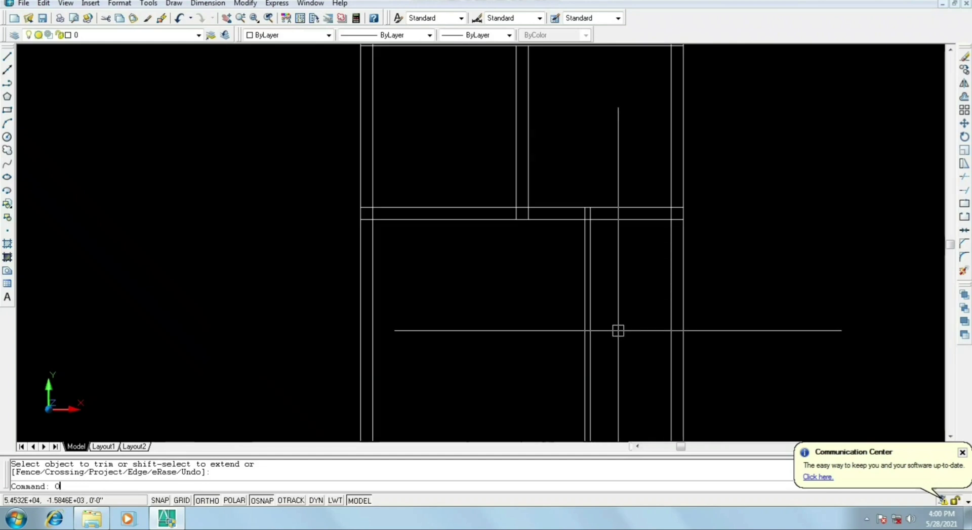
Offset the upper wall's inner line 8' downward
key(Escape)
text(O)
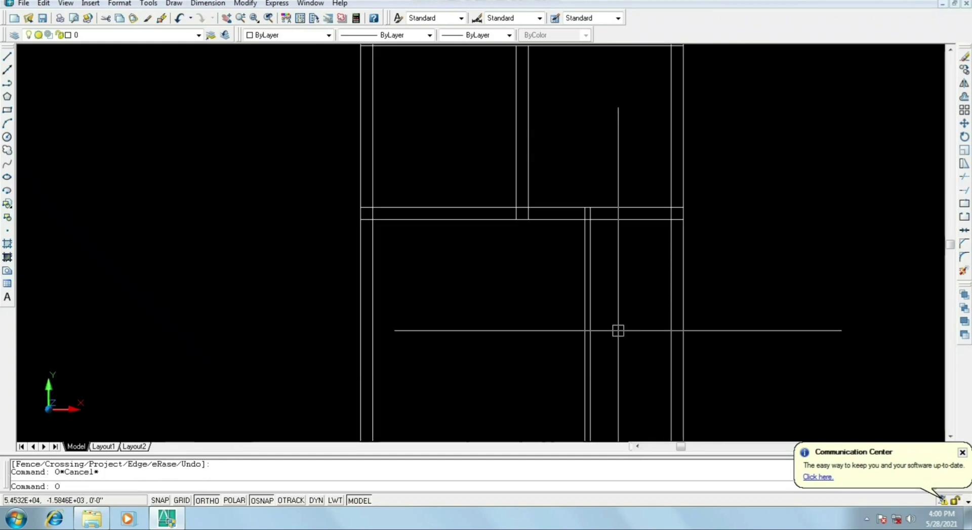
key(Escape)
key(Return)
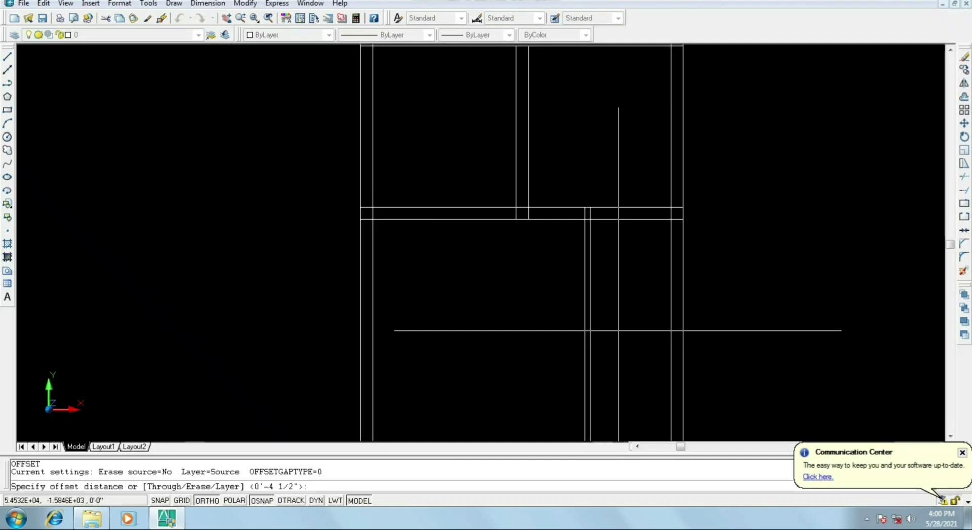
middle_drag(617, 331, 616, 297)
text(8')
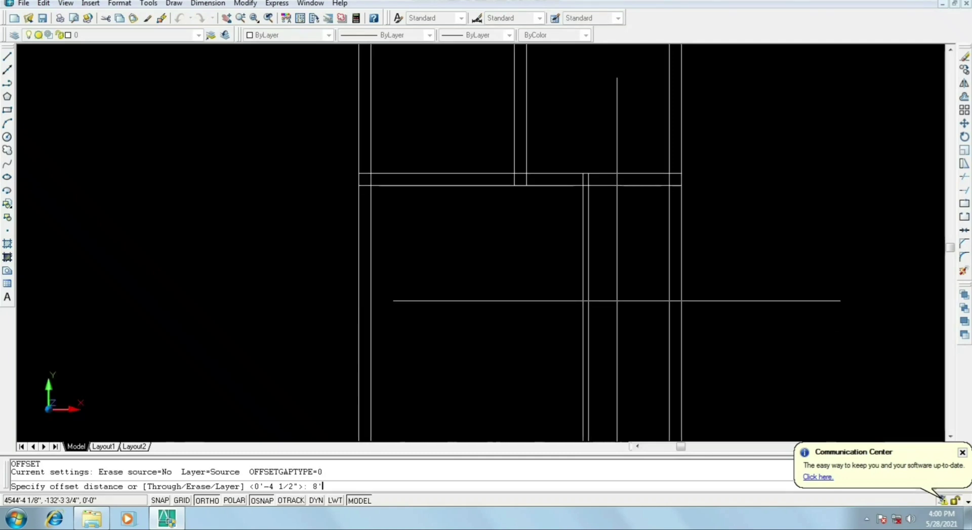
key(Return)
click(628, 185)
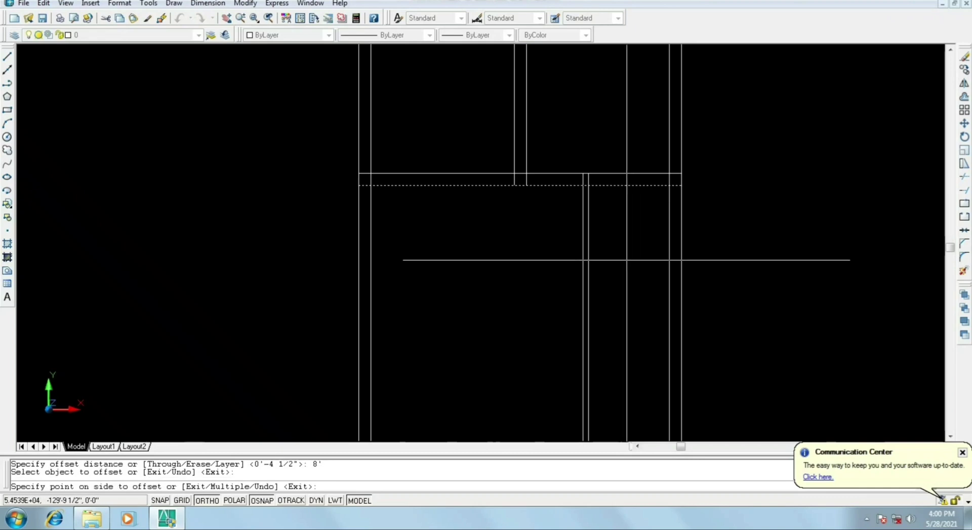
click(625, 270)
key(Return)
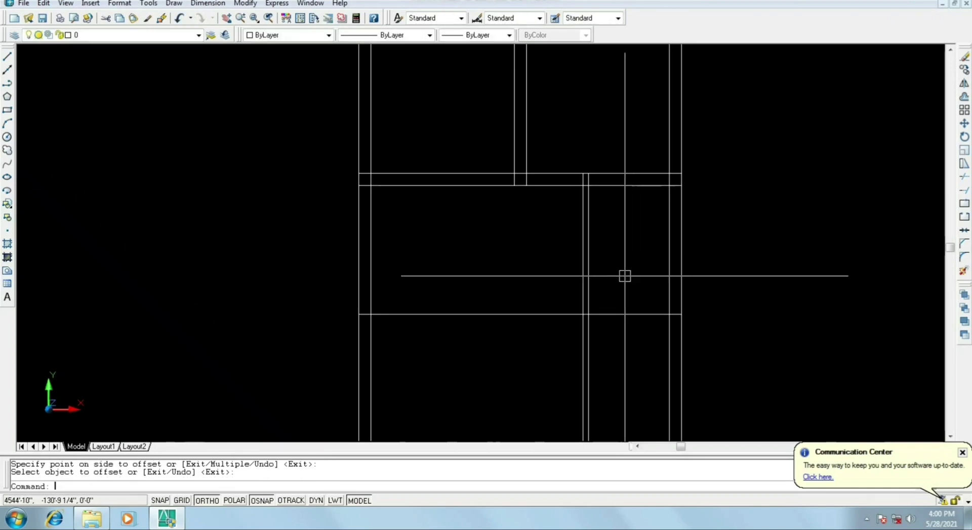
text(O)
Offset that new line a further 9" down to give the wall its thickness
key(Return)
text(9)
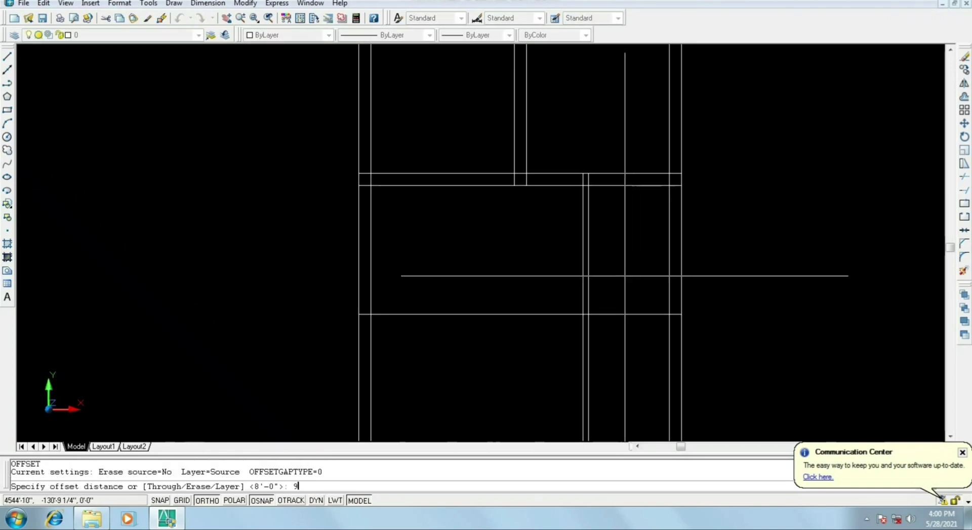
key(Return)
click(612, 314)
click(615, 345)
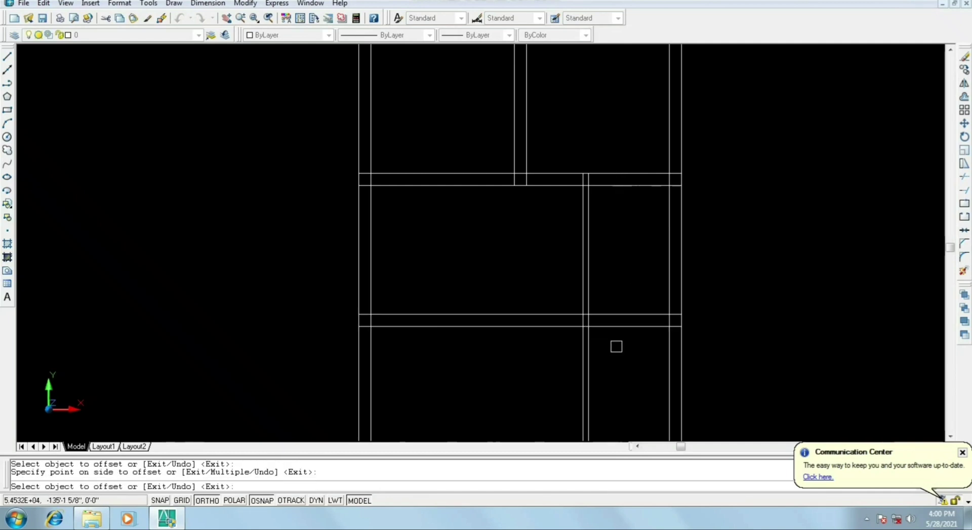
key(Return)
Trim the lines crossing the new 9" wall with crossing windows to close the right room
mouse_move(555, 344)
middle_down()
mouse_move(591, 330)
mouse_move(579, 330)
middle_up()
text(TR)
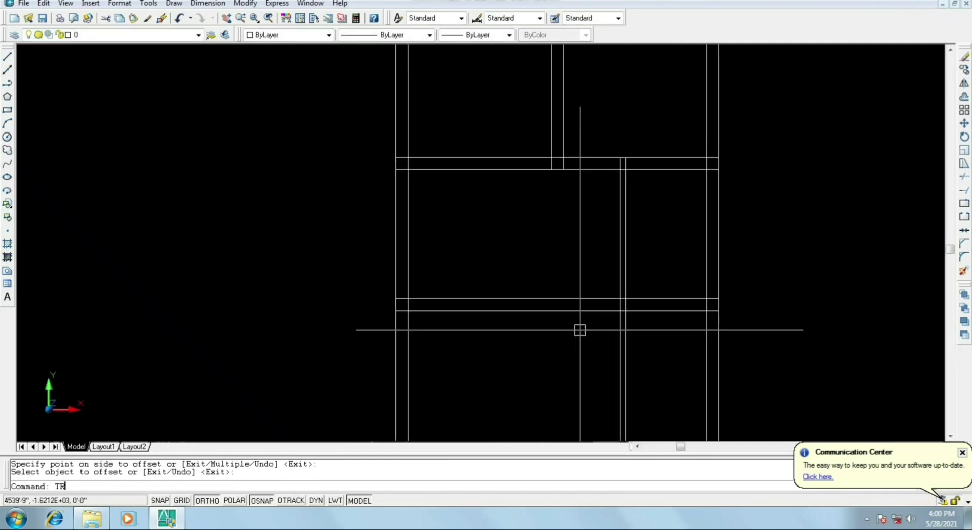
key(Return)
key(Return)
click(579, 329)
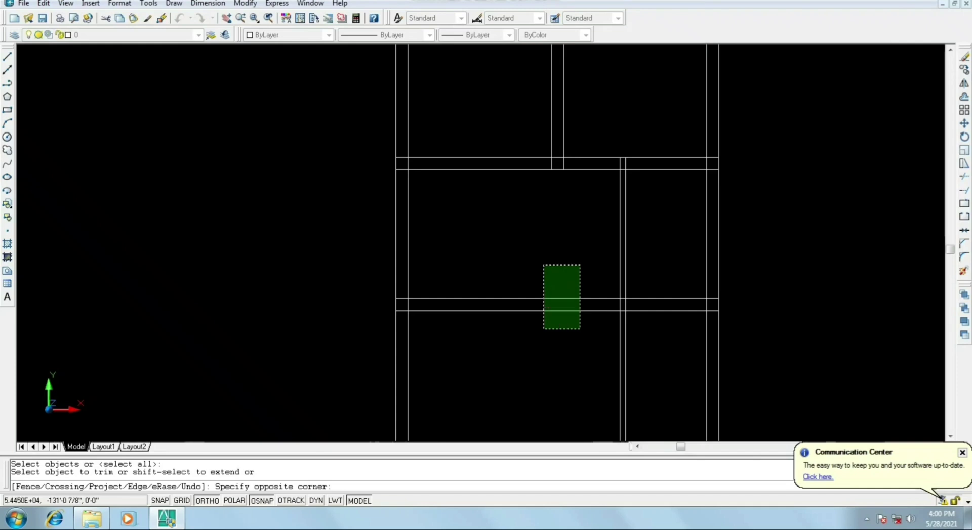
click(542, 264)
click(652, 324)
click(583, 336)
key(Return)
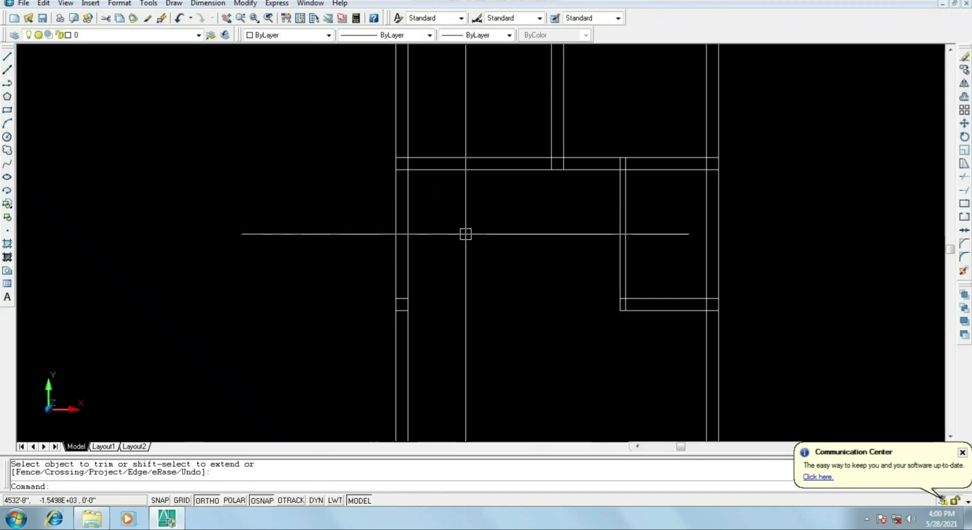
middle_drag(464, 232, 416, 246)
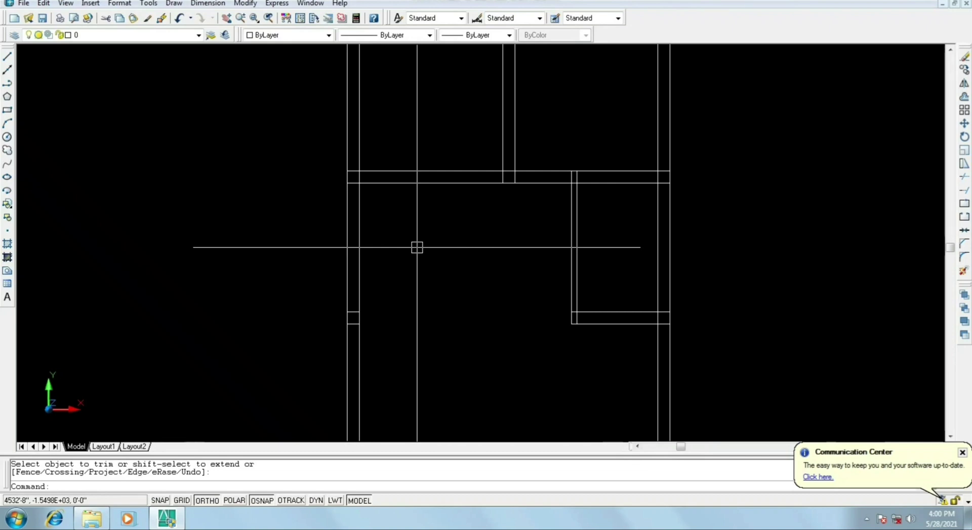
text(O)
Offset the left wall's inner line 4' to the right
key(Return)
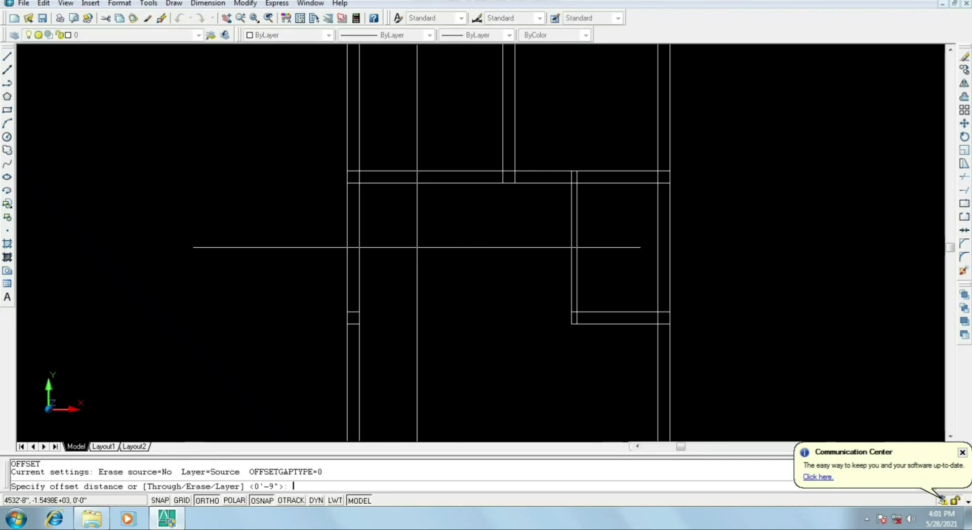
key(Escape)
key(Return)
key(Escape)
key(Return)
text(4)
key(Return)
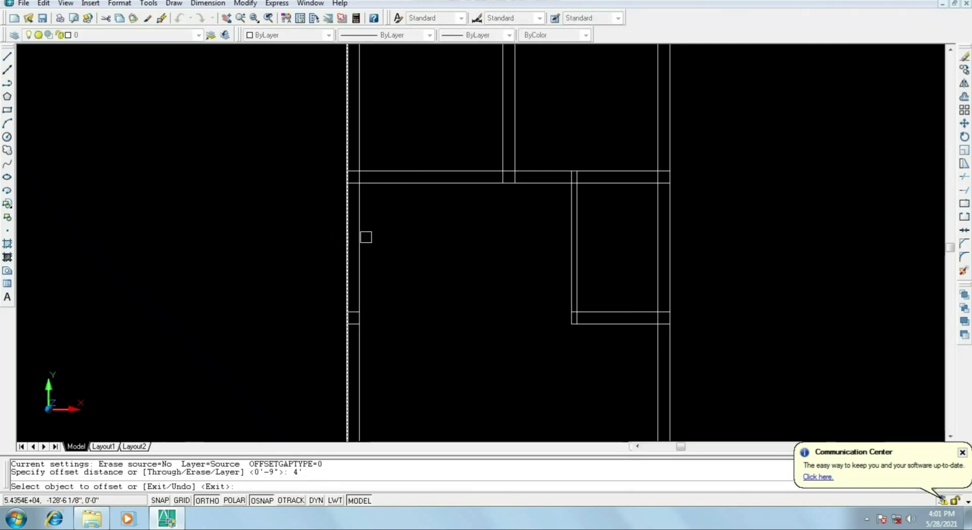
click(358, 237)
click(425, 243)
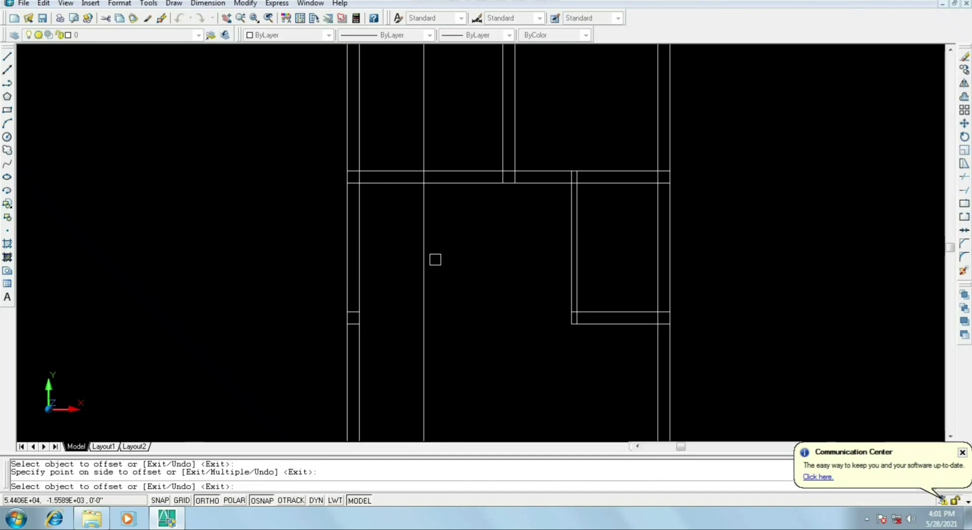
key(Return)
key(Return)
text(4.5)
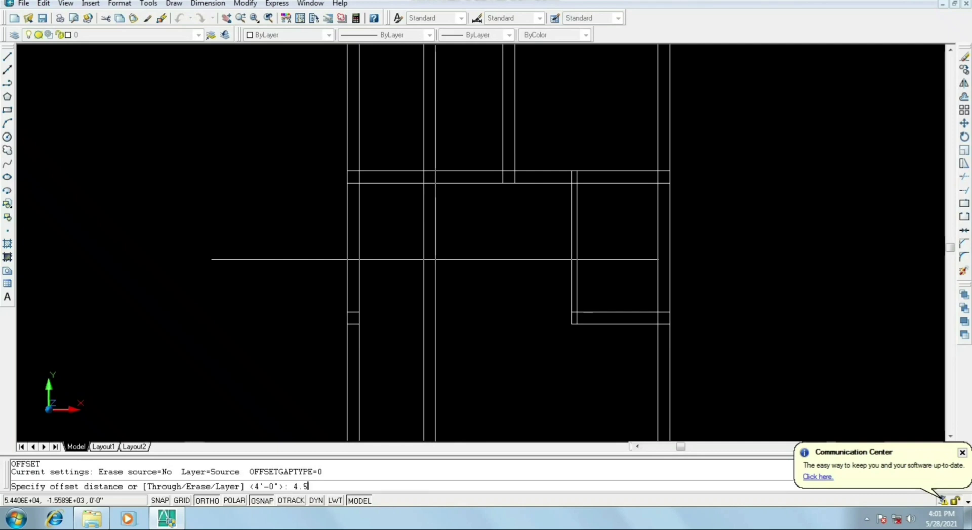
Offset the new 4' line 4.5" further right to form the double partition
key(Return)
click(424, 255)
click(447, 231)
key(Return)
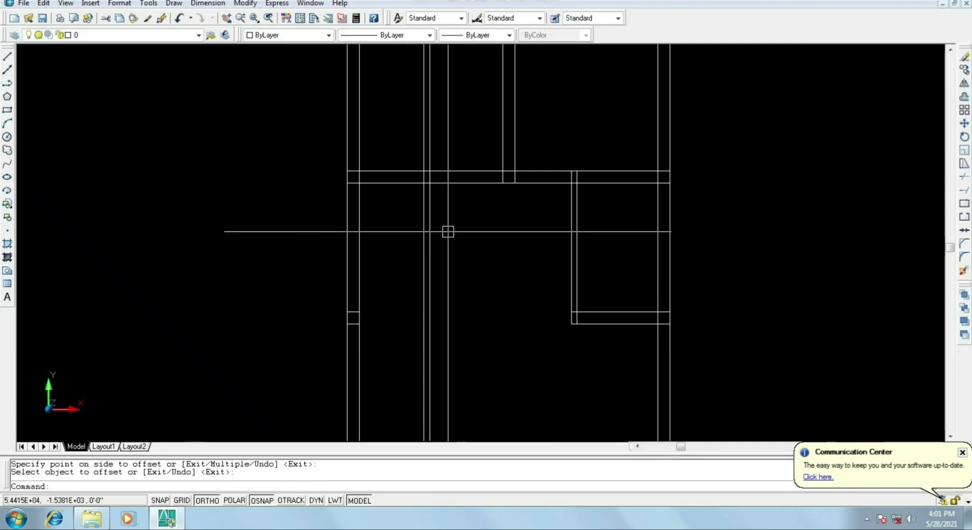
scroll(447, 232, down, 2)
scroll(447, 187, up, 3)
text(TR)
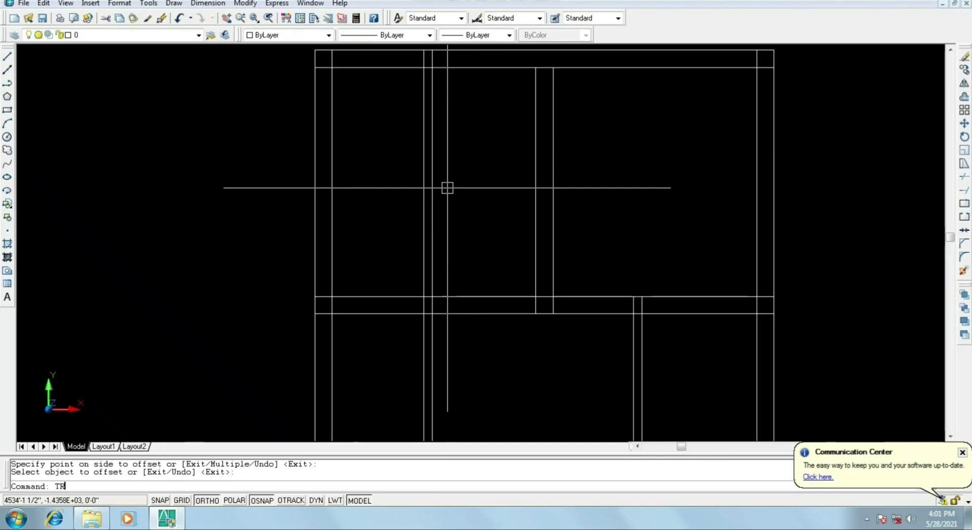
Trim the double line's upper segments using crossing windows with all edges selected
key(Return)
key(Return)
scroll(426, 86, up, 2)
scroll(451, 57, up, 1)
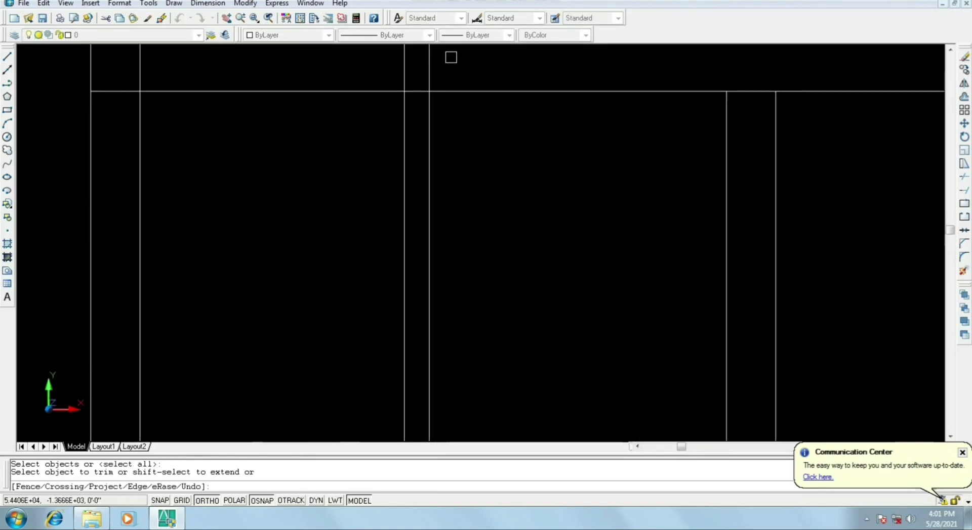
click(451, 57)
click(385, 73)
scroll(448, 144, down, 2)
click(475, 155)
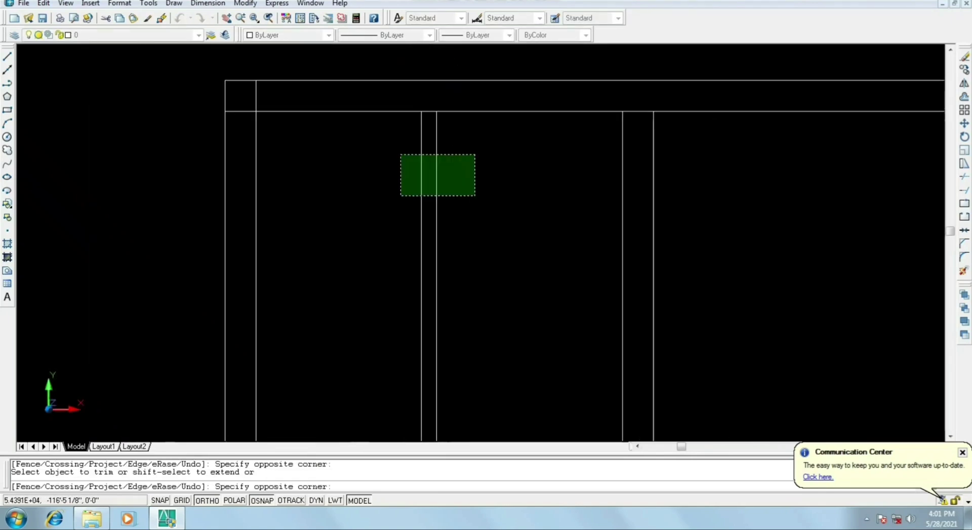
click(400, 196)
Trim the remaining segments above the cross wall so the partition starts there
scroll(403, 213, down, 5)
click(428, 227)
click(399, 243)
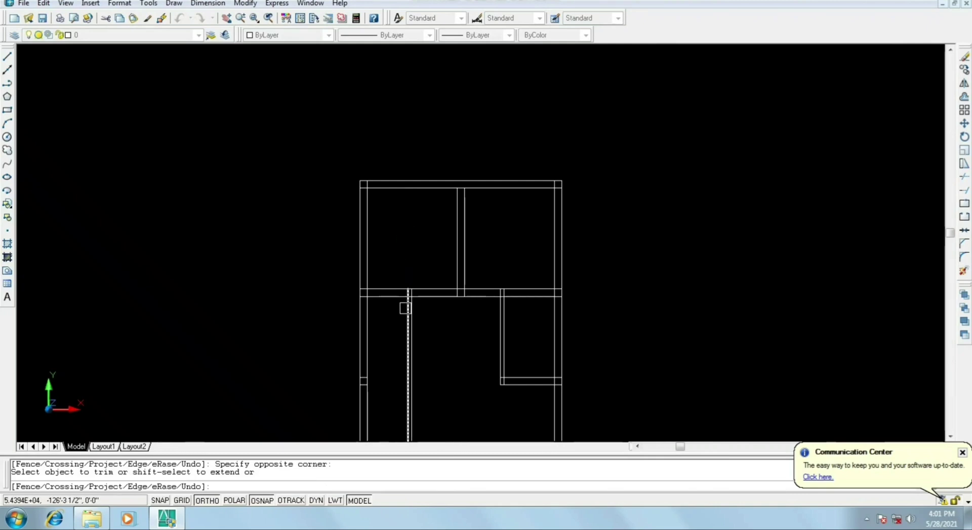
click(405, 308)
key(Return)
scroll(408, 293, up, 2)
scroll(407, 293, up, 2)
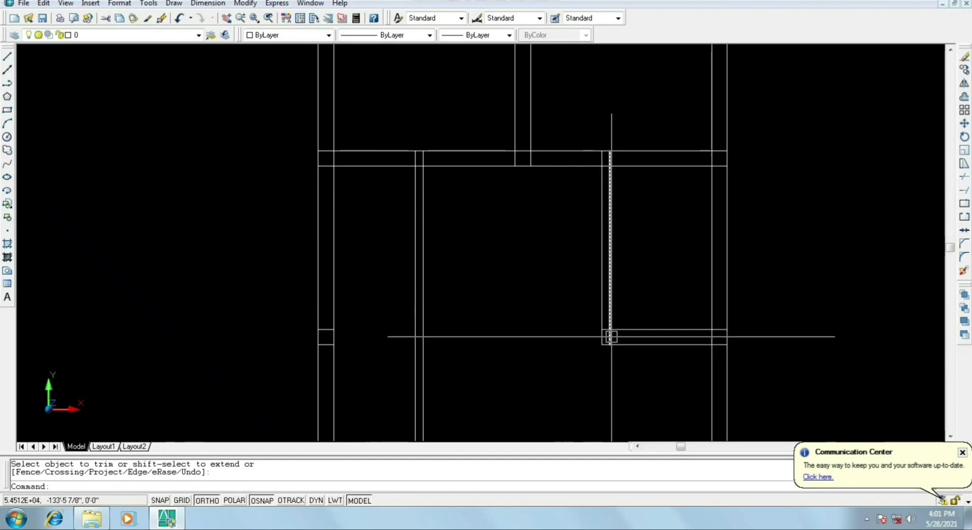
click(423, 337)
text(EX)
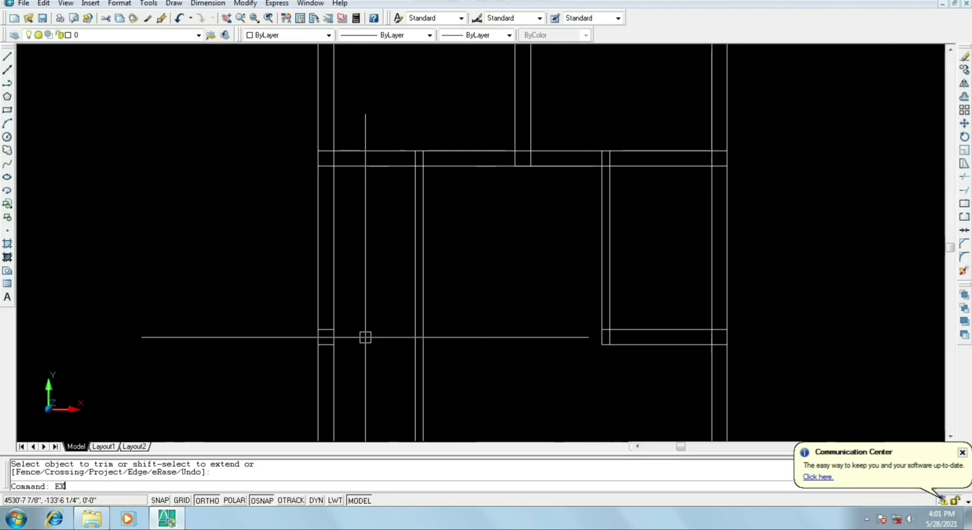
Extend both lines of the 8' double wall leftward past the next line to the left wall
key(Return)
key(Escape)
text(EX)
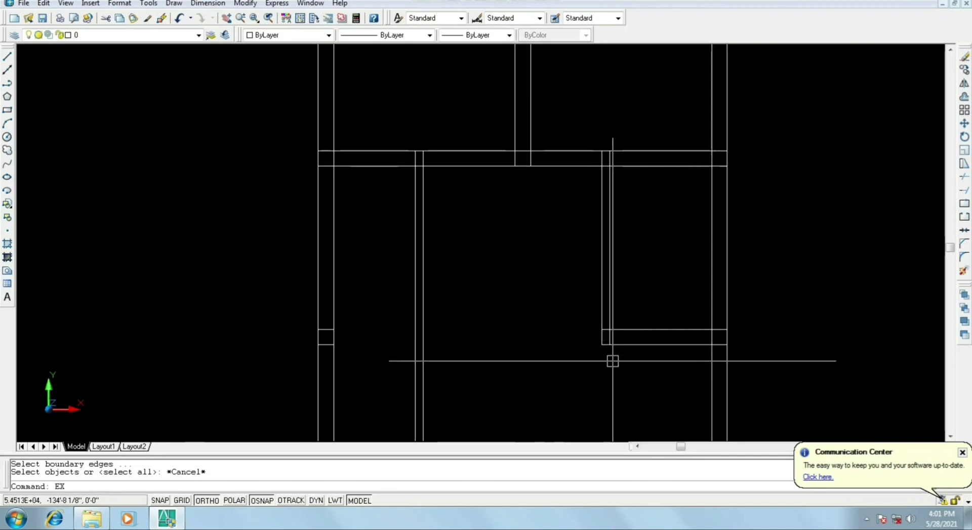
key(Return)
key(Return)
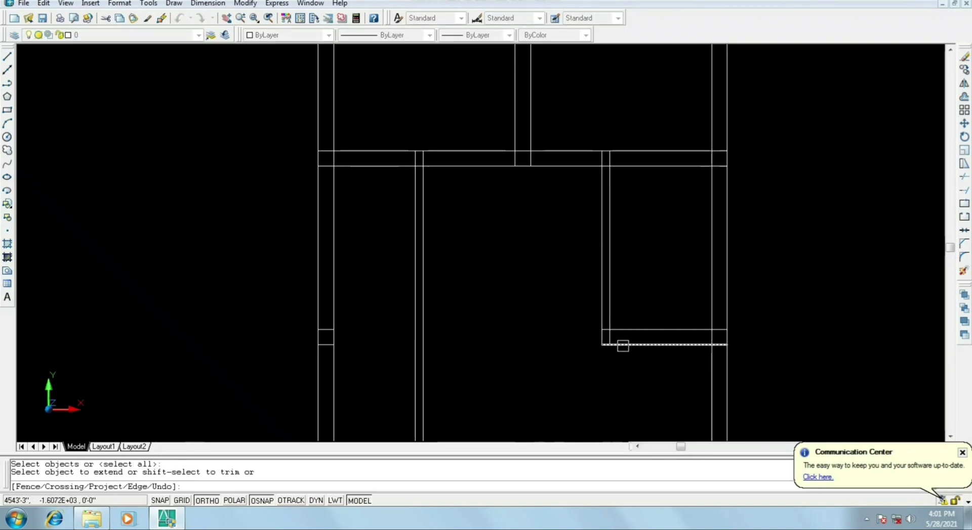
click(622, 346)
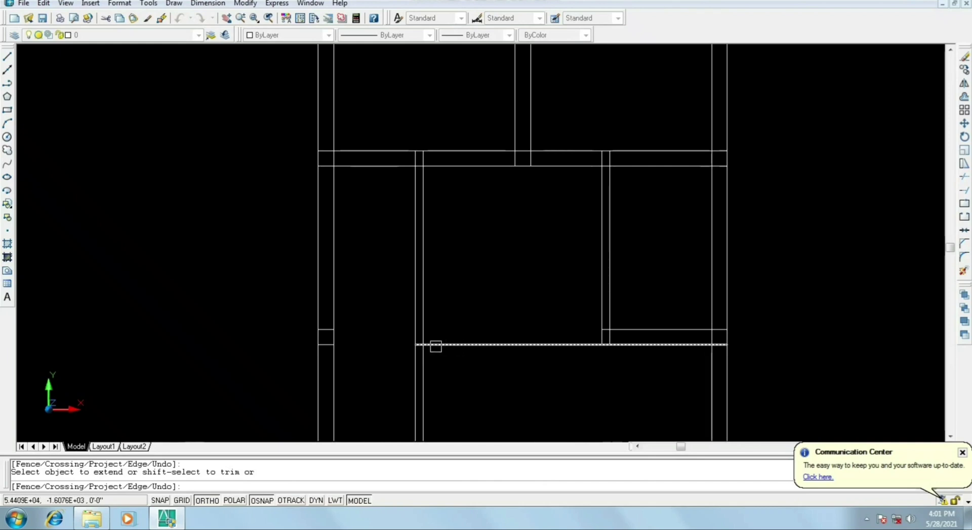
click(432, 346)
click(634, 330)
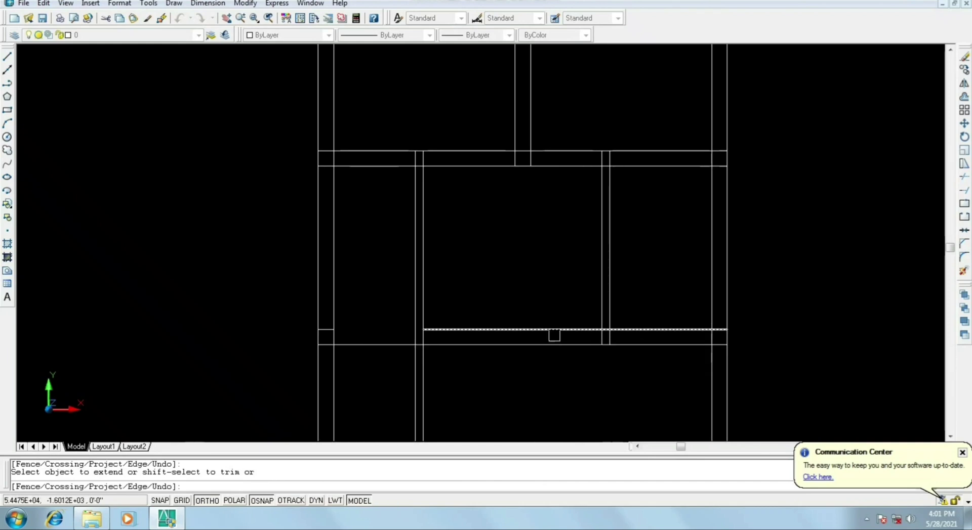
click(491, 328)
Trim out the 8' double wall's middle stretch between the partitions, leaving an open centre
key(Return)
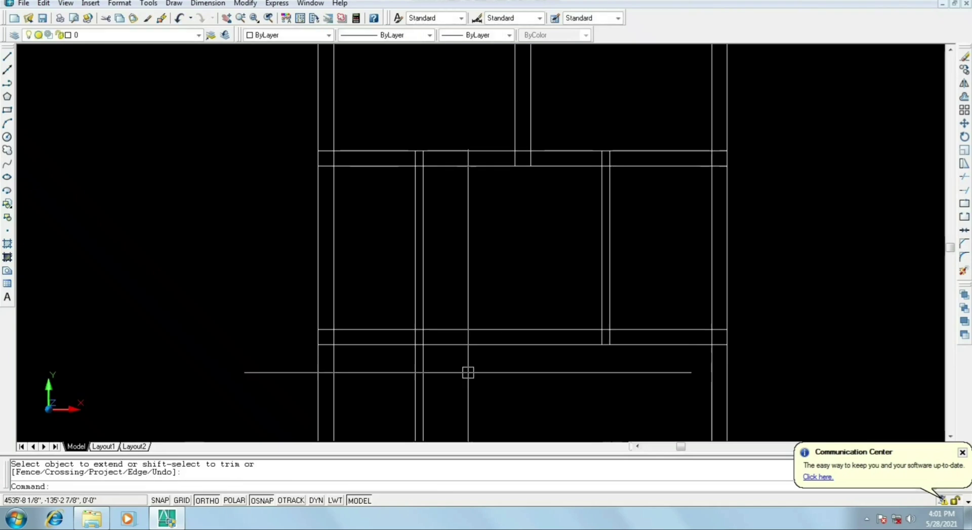
text(TR)
key(Return)
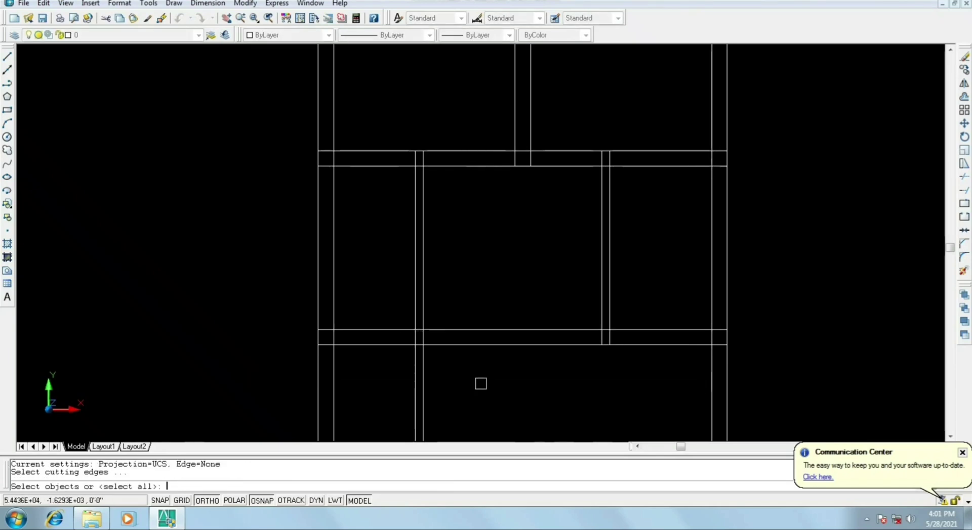
key(Return)
click(481, 370)
click(390, 387)
click(544, 365)
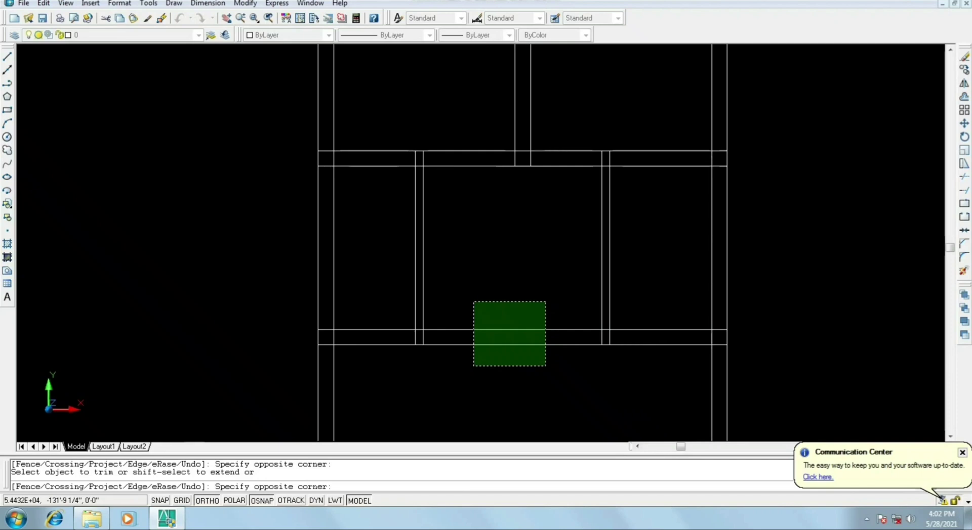
click(473, 302)
middle_drag(432, 360, 419, 296)
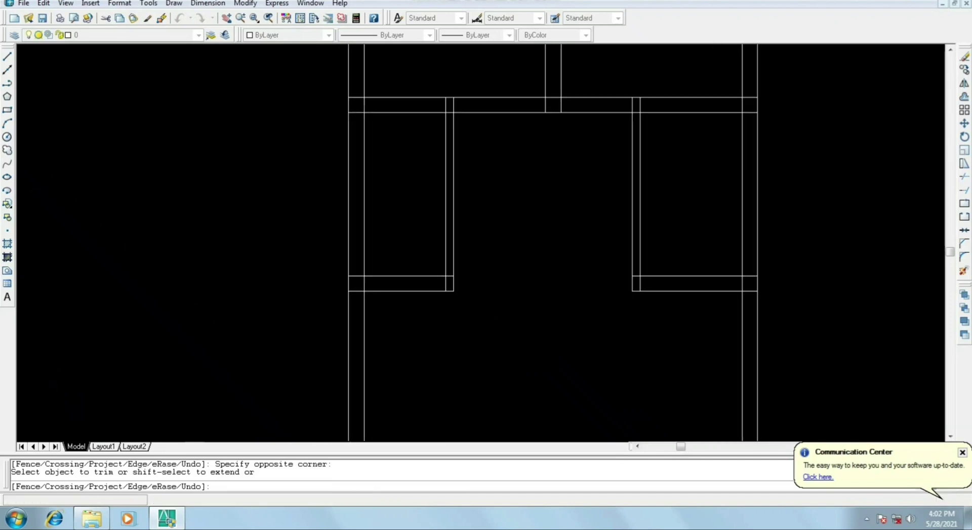
middle_drag(469, 322, 475, 331)
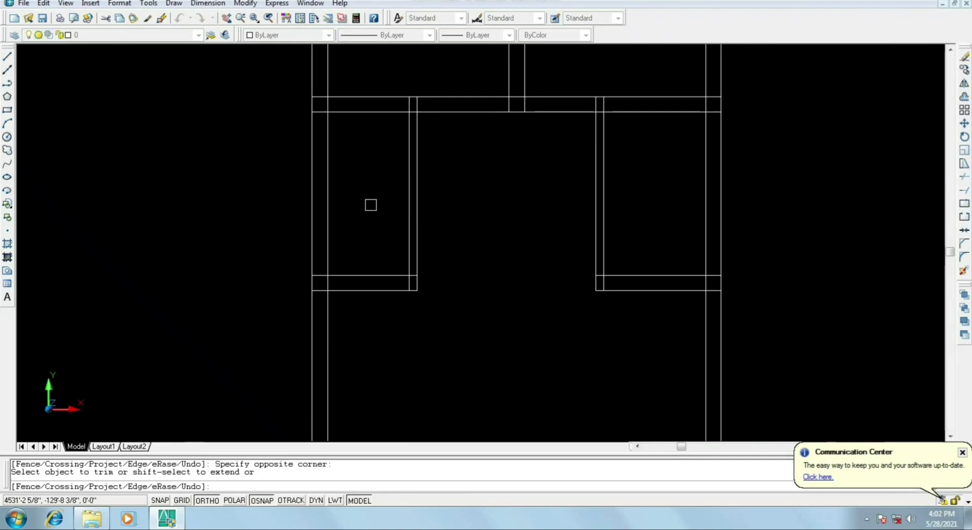
key(Return)
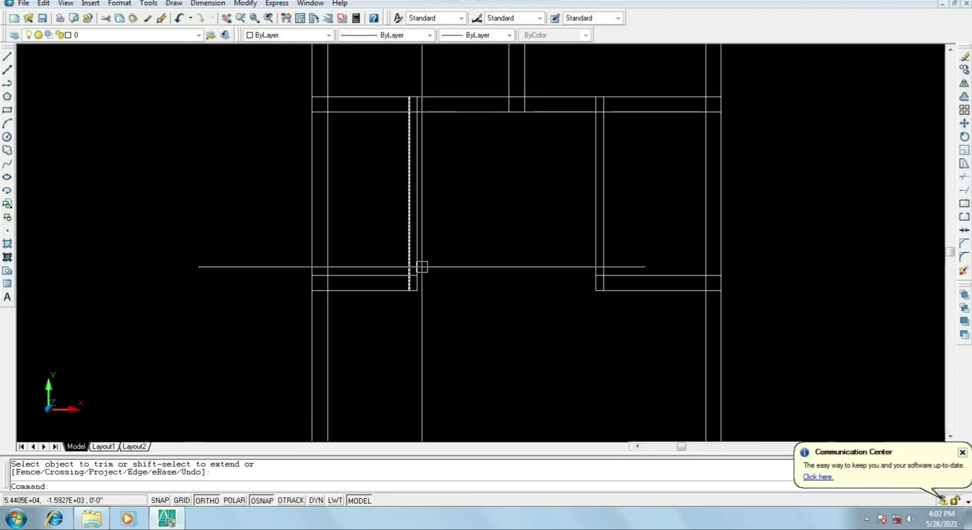
middle_drag(419, 267, 415, 178)
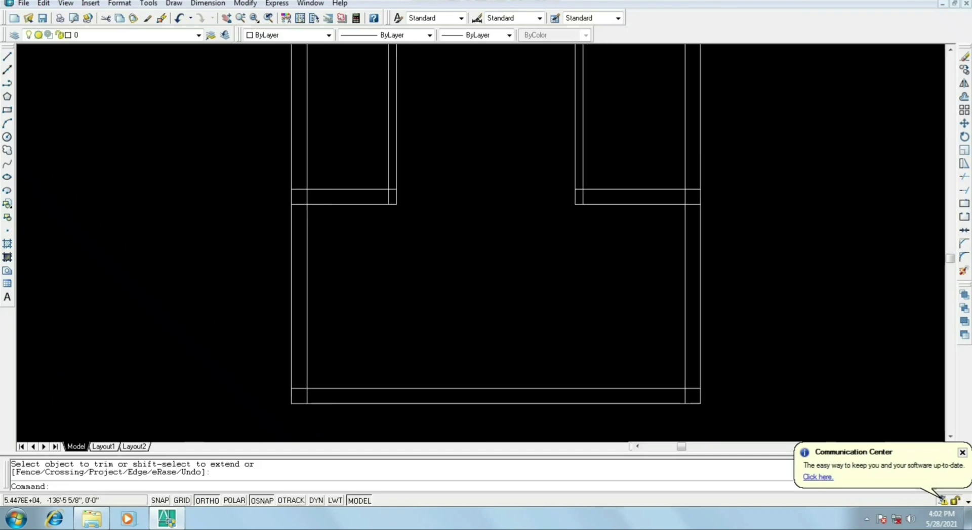
scroll(522, 312, up, 2)
Cancel the offset and start EXTEND with all objects as boundaries
scroll(522, 313, down, 1)
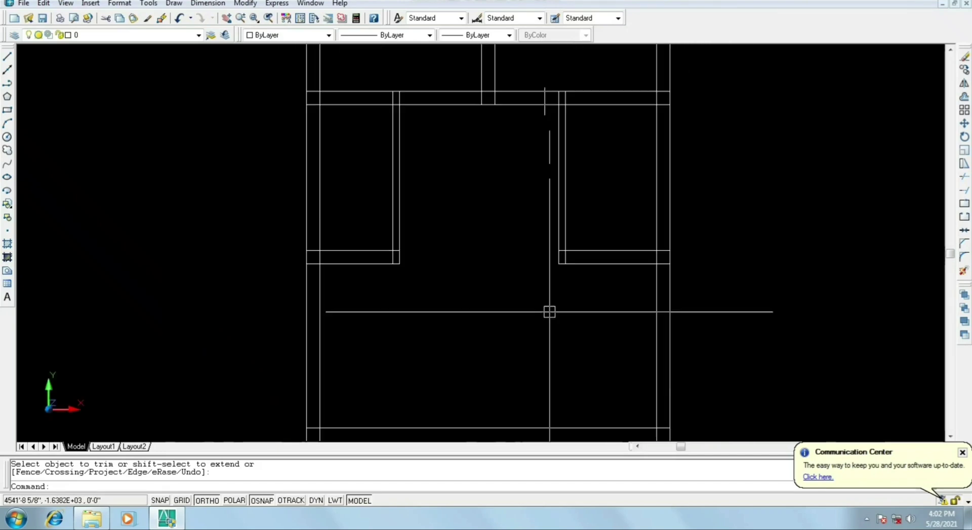
scroll(548, 312, down, 1)
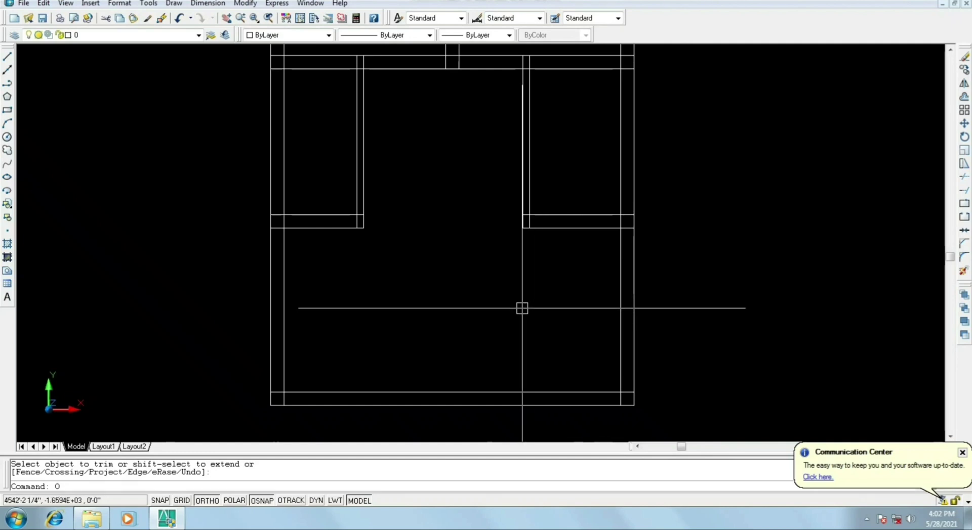
key(Escape)
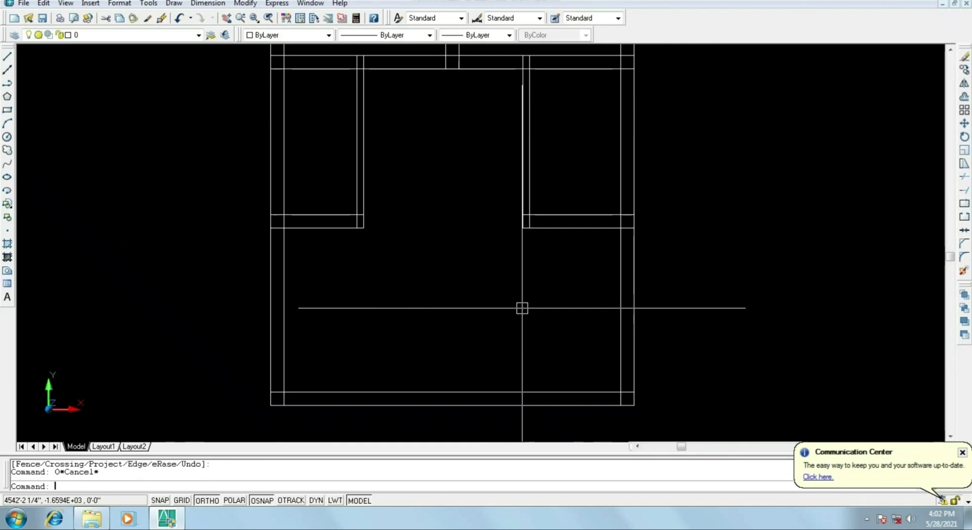
middle_drag(522, 308, 515, 344)
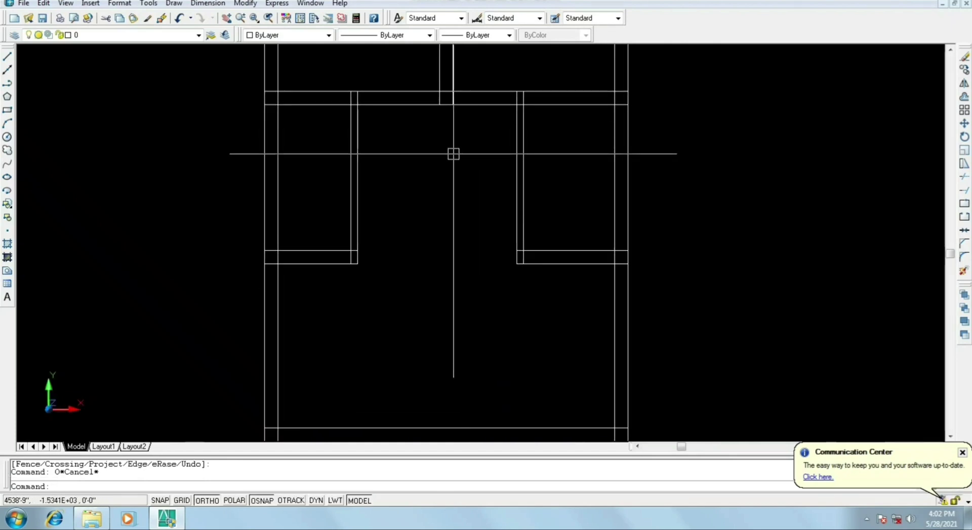
text(EX)
key(Return)
key(Return)
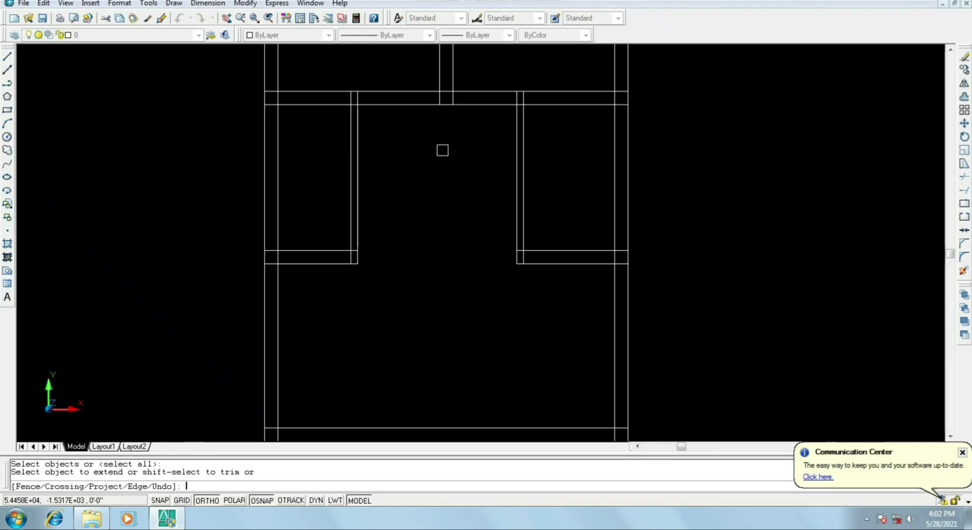
Extend the central vertical line to the bottom wall, then the right room's lower lines left to it
middle_drag(452, 149, 445, 210)
scroll(446, 210, down, 1)
click(451, 182)
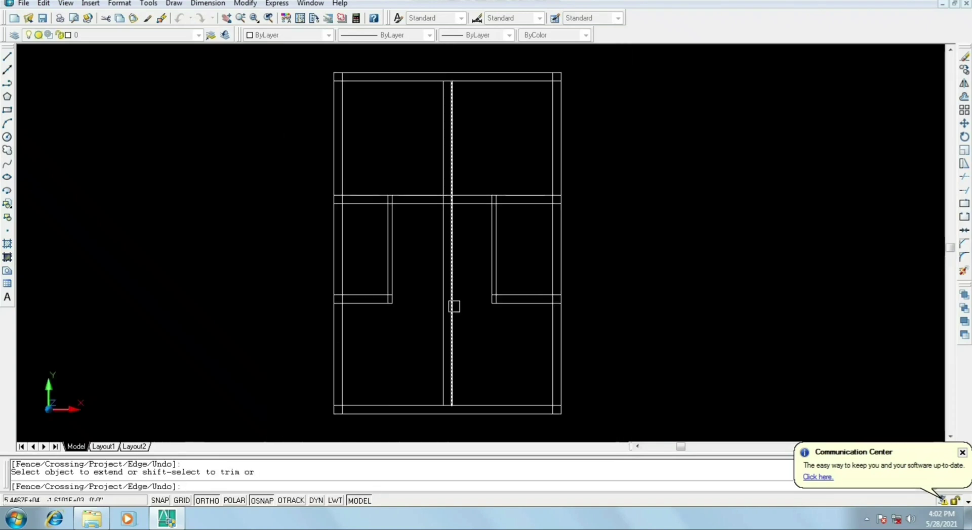
scroll(512, 315, up, 3)
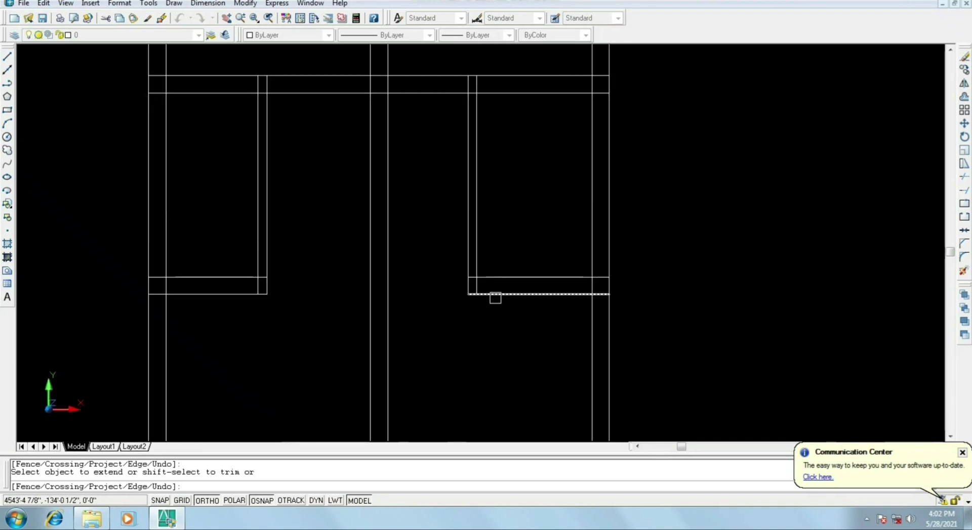
click(492, 295)
click(487, 277)
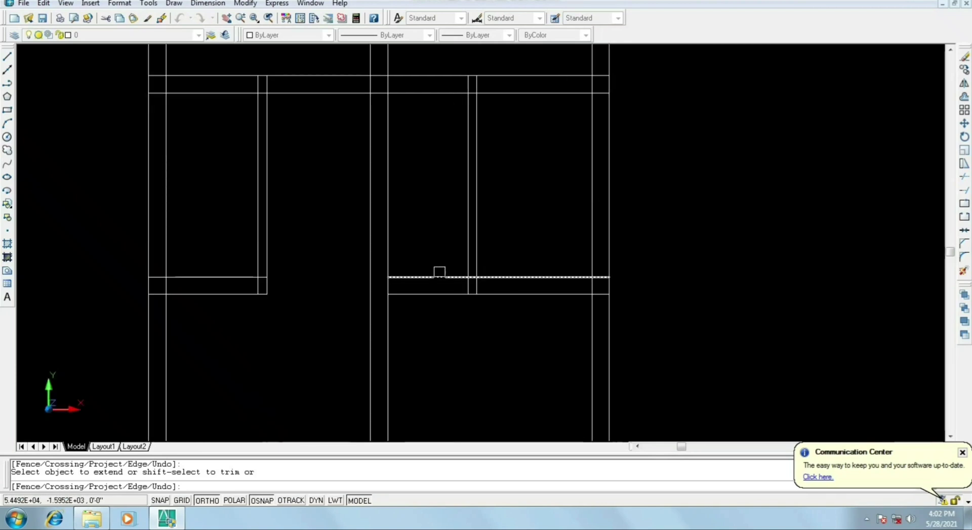
click(439, 273)
key(Return)
text(TR)
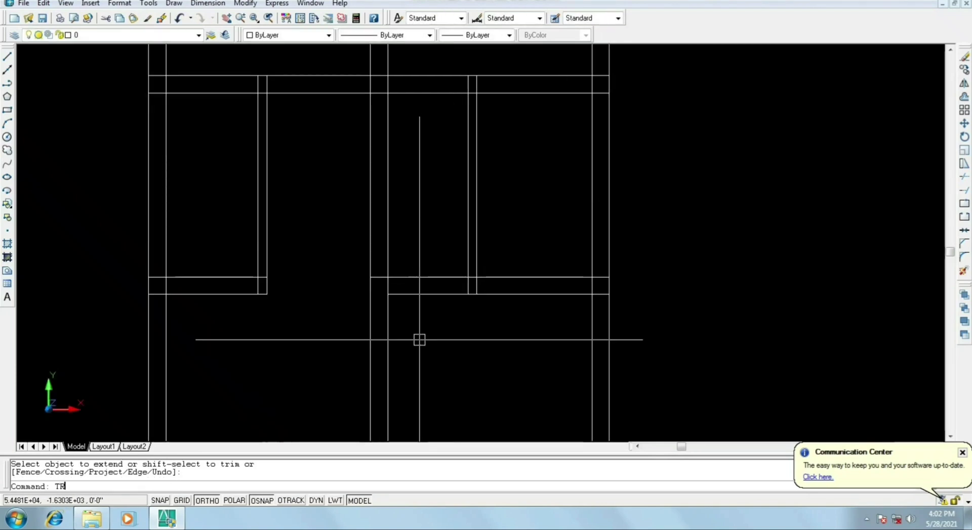
Trim the overlapping middle wall segments of the central partition with a crossing window
key(Return)
key(Return)
middle_drag(416, 152, 431, 285)
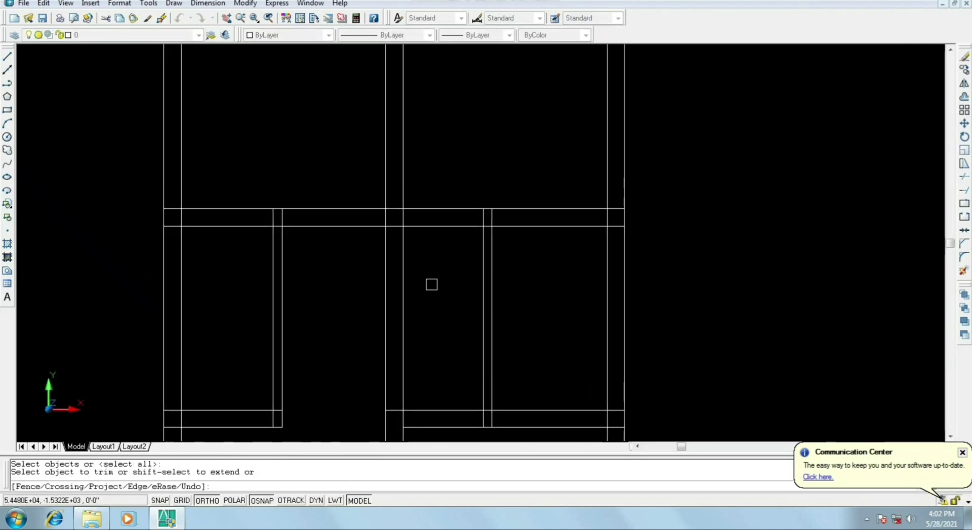
click(431, 284)
click(379, 318)
middle_drag(422, 388, 425, 217)
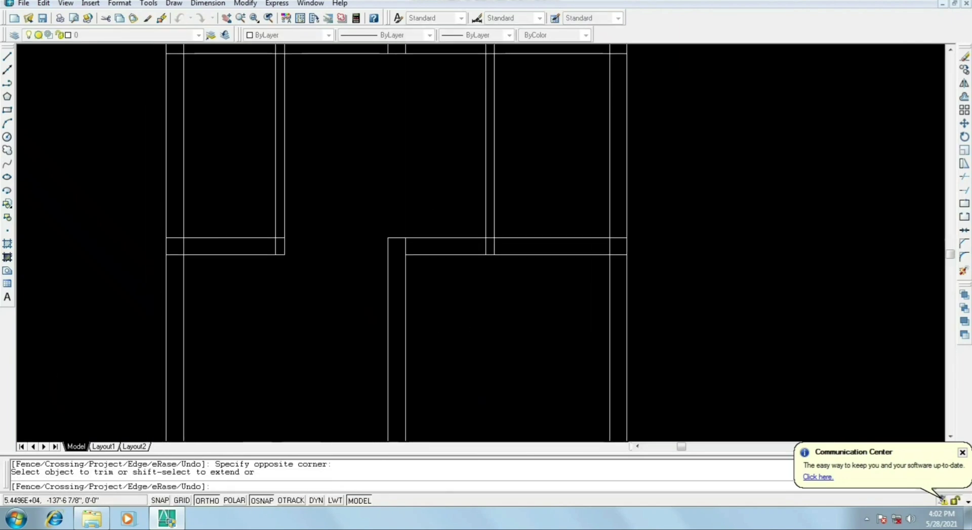
middle_drag(481, 293, 473, 250)
mouse_move(460, 285)
middle_down()
mouse_move(445, 268)
mouse_move(516, 276)
middle_up()
key(Return)
middle_drag(486, 328, 499, 329)
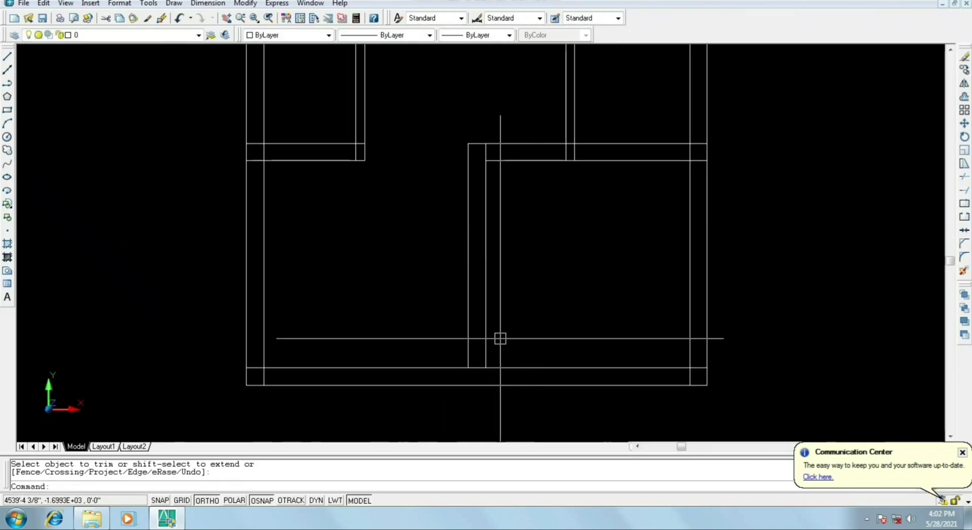
text(EX)
Extend the inner partition line down to the bottom wall
key(Return)
key(Return)
click(467, 345)
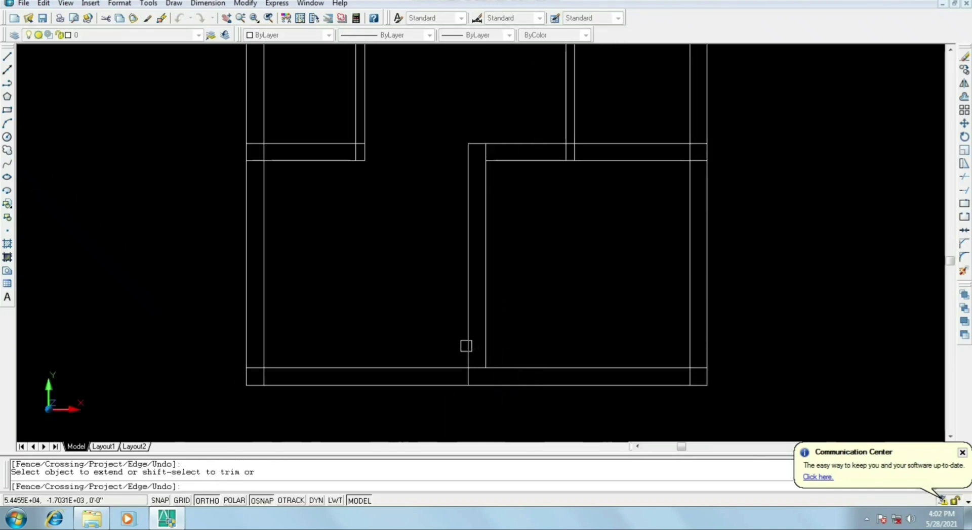
key(Return)
mouse_move(511, 345)
middle_down()
mouse_move(538, 186)
mouse_move(536, 370)
middle_up()
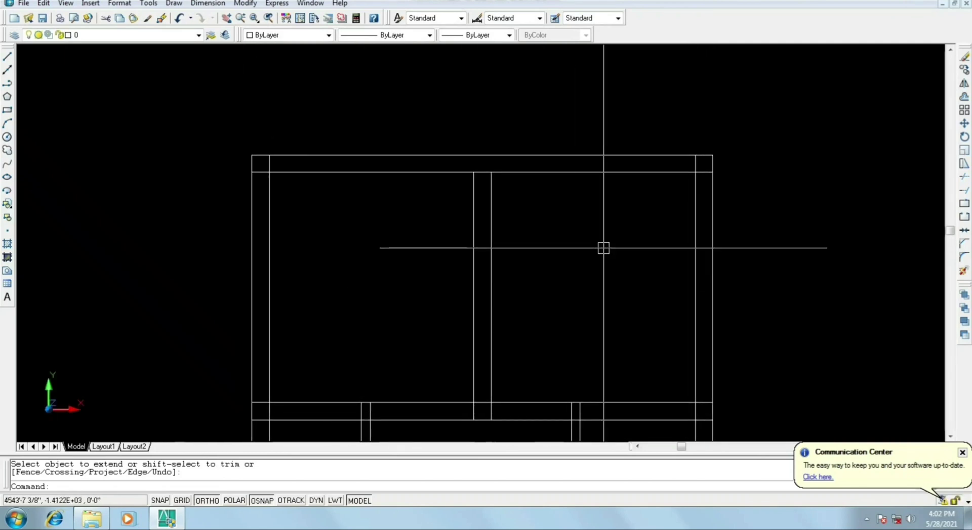
Trim away the leftover wall segment near the top-right corner
text(TR)
key(Return)
key(Return)
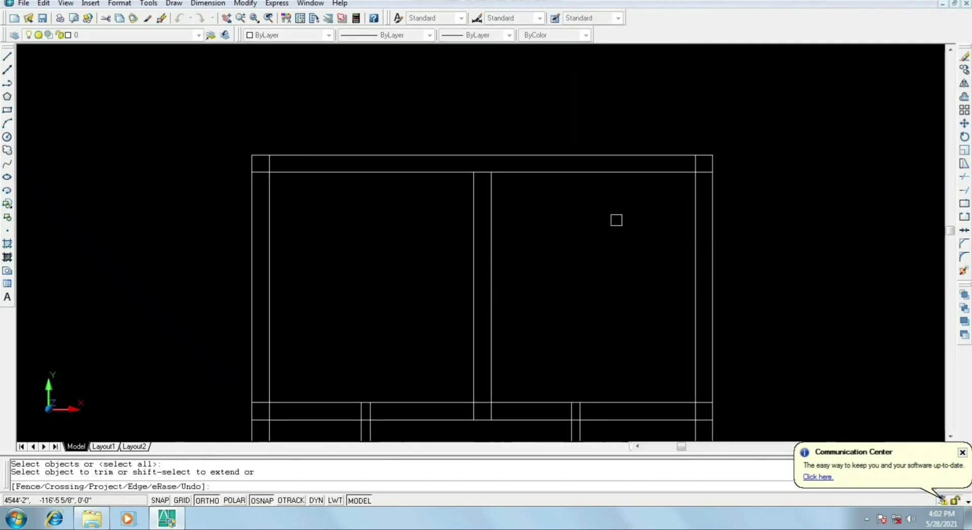
scroll(689, 160, up, 5)
click(689, 161)
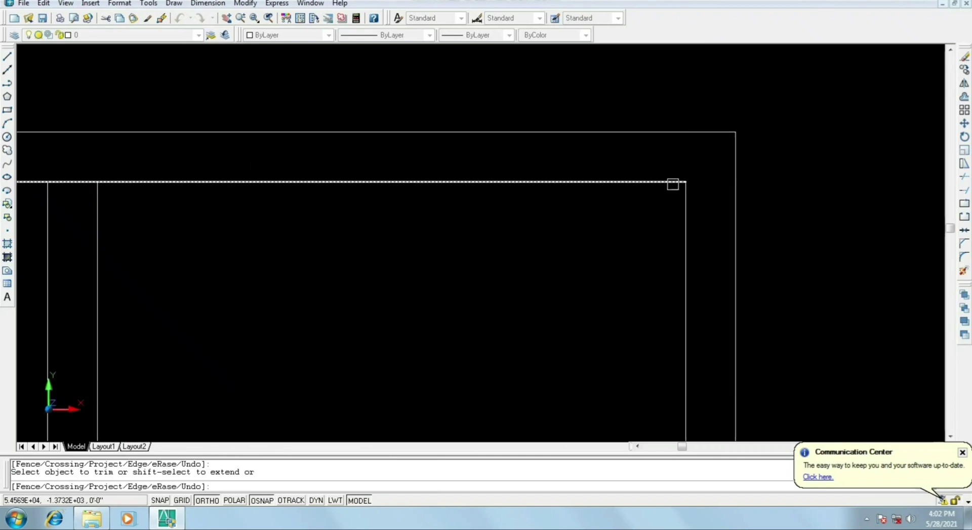
Trim the line segment crossing the first wall, then shift to the next walls
scroll(627, 195, down, 4)
scroll(428, 202, up, 1)
click(402, 192)
middle_drag(66, 179, 317, 181)
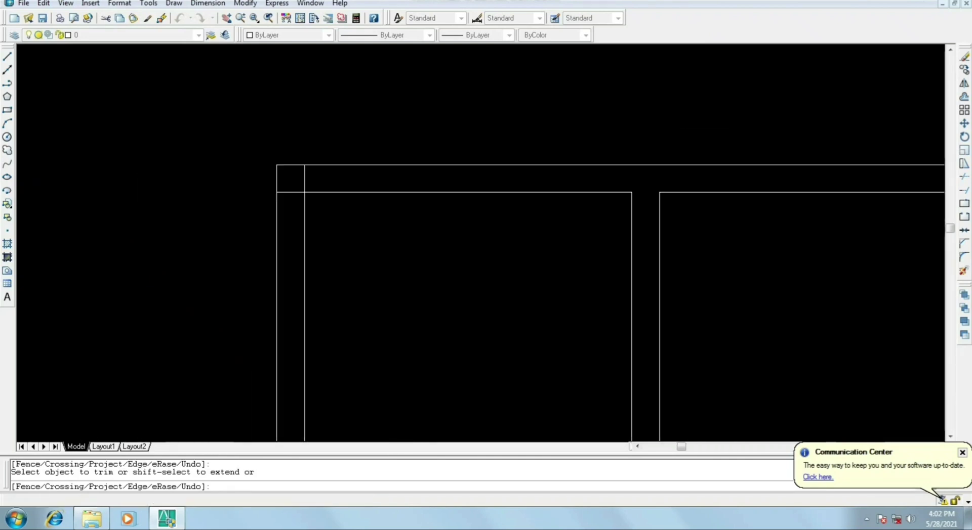
scroll(289, 188, down, 4)
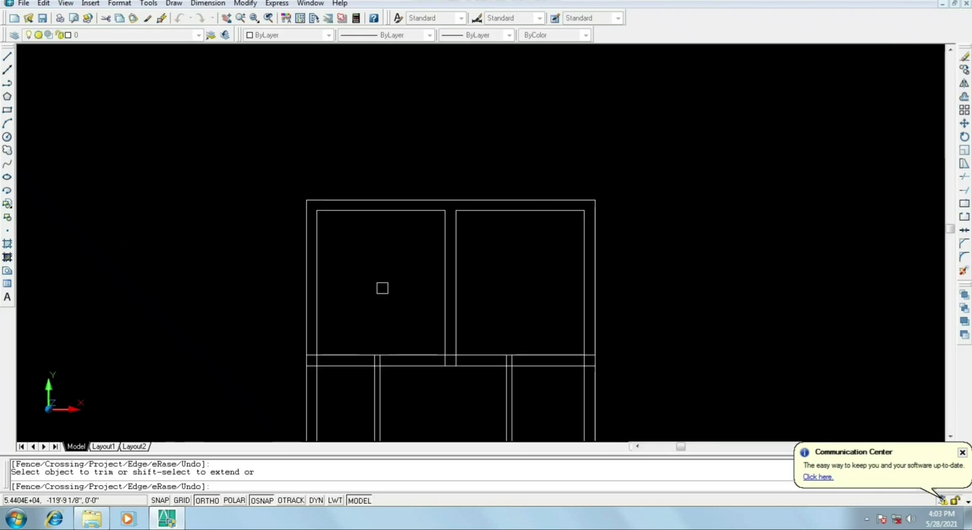
scroll(319, 274, up, 2)
scroll(318, 273, up, 5)
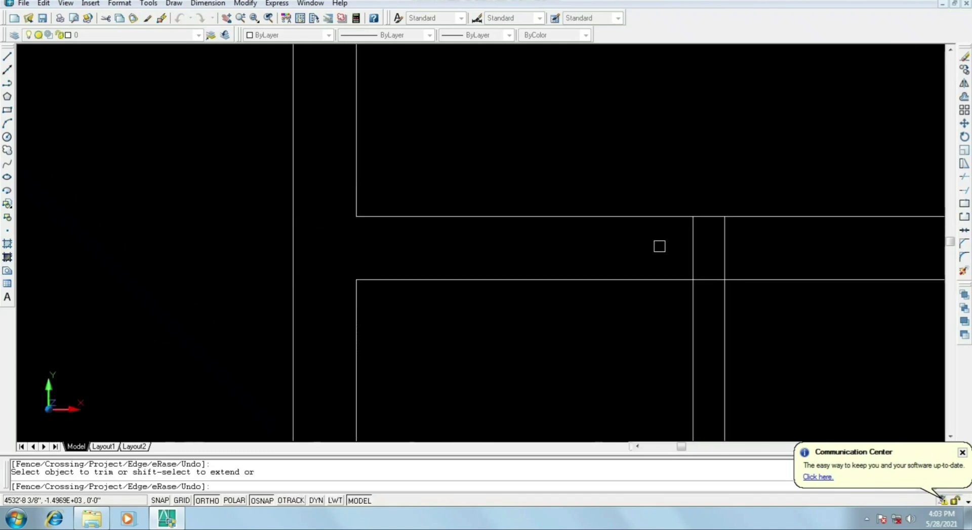
Trim the wall lines across the corridor with a crossing window
click(714, 269)
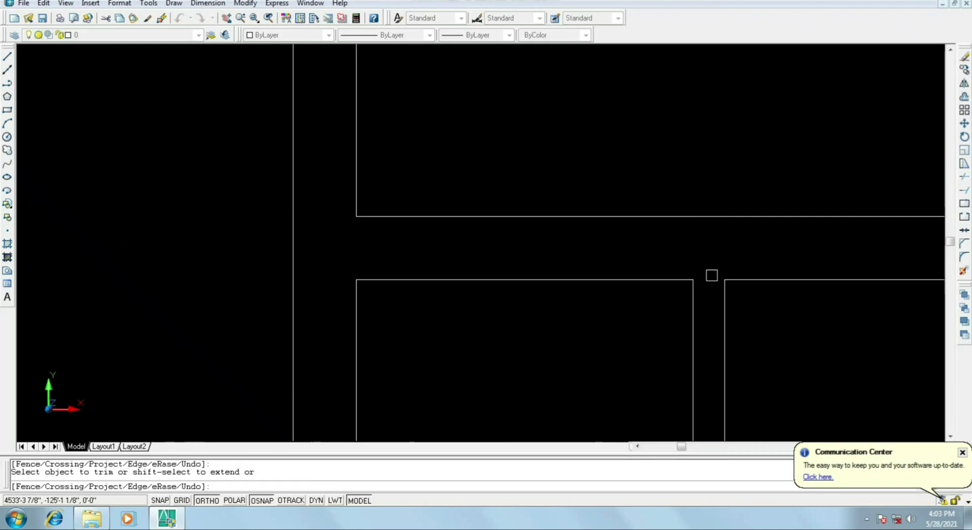
scroll(642, 259, down, 2)
scroll(663, 234, up, 4)
click(665, 221)
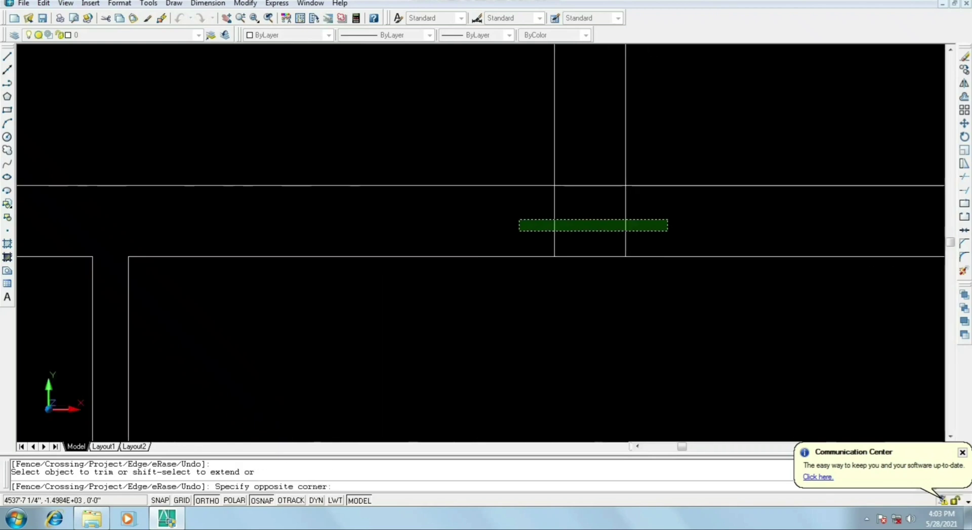
click(519, 232)
scroll(522, 237, down, 3)
scroll(719, 260, up, 3)
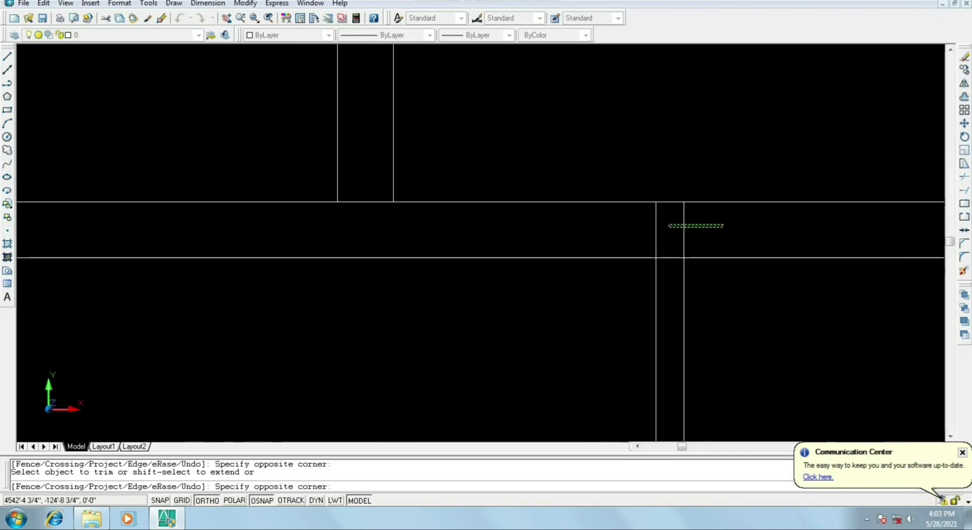
click(644, 229)
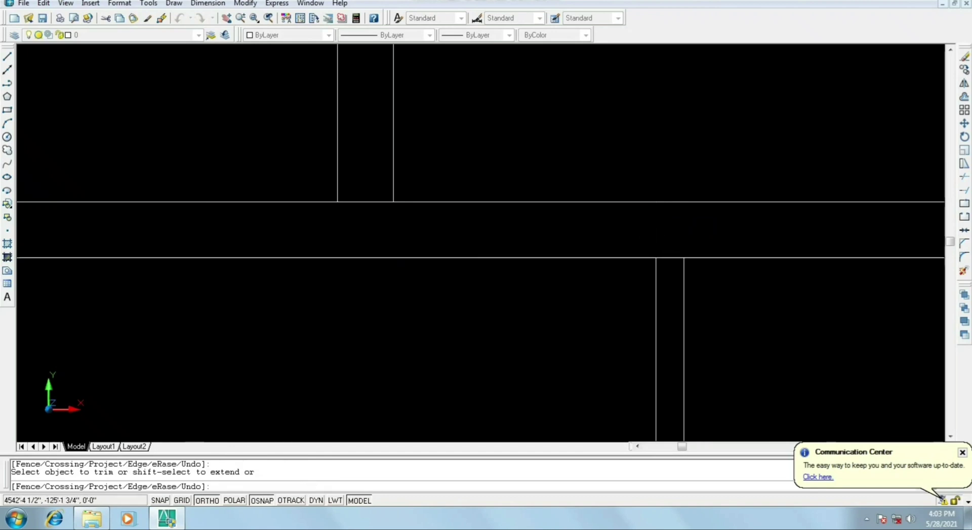
Crossing-trim the wall lines to open the wall at the next junction
scroll(671, 258, down, 3)
scroll(713, 254, down, 1)
scroll(713, 254, up, 4)
click(657, 154)
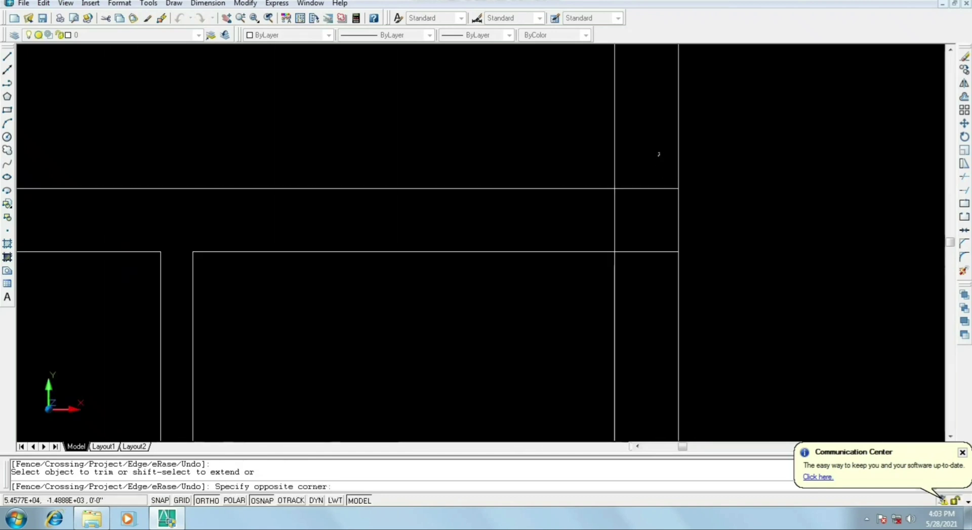
click(639, 279)
click(584, 228)
scroll(581, 242, down, 1)
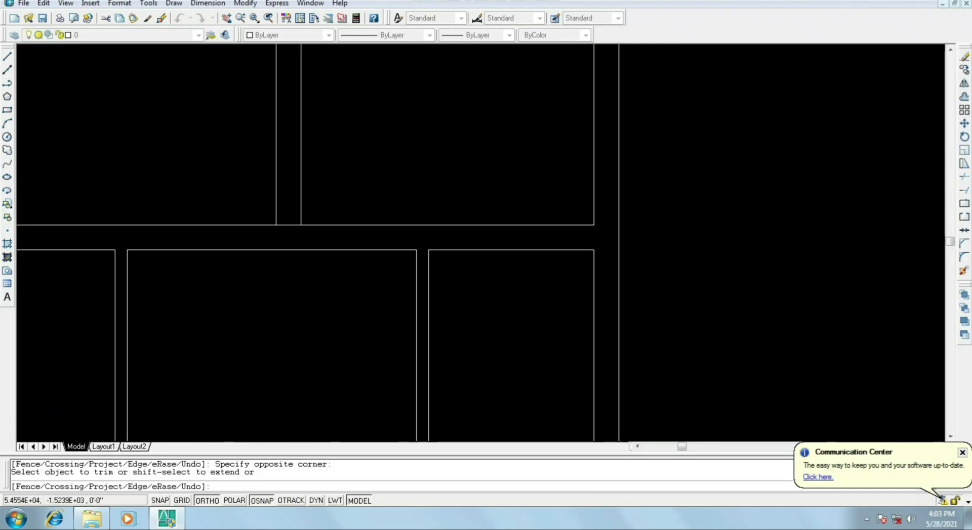
scroll(685, 322, up, 1)
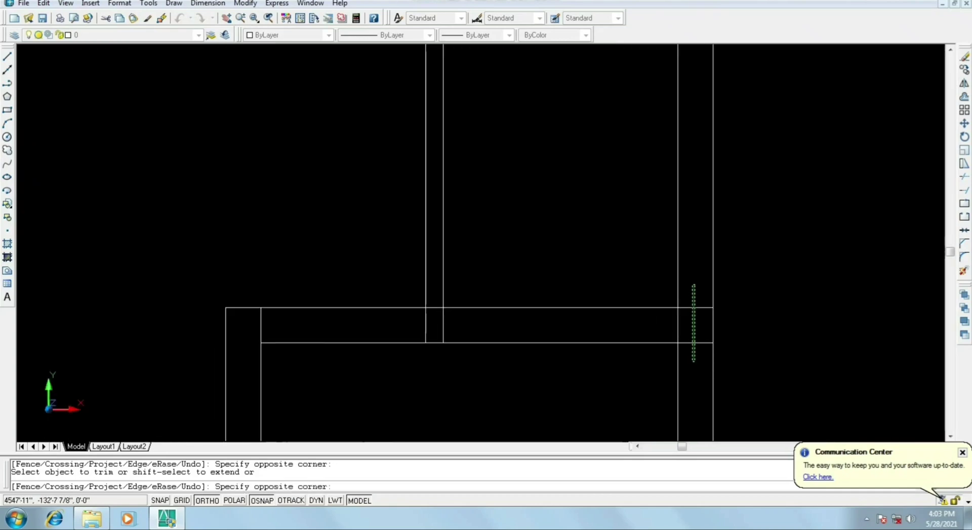
Trim the crossing lines and leftover pieces at the junction
click(694, 284)
click(668, 330)
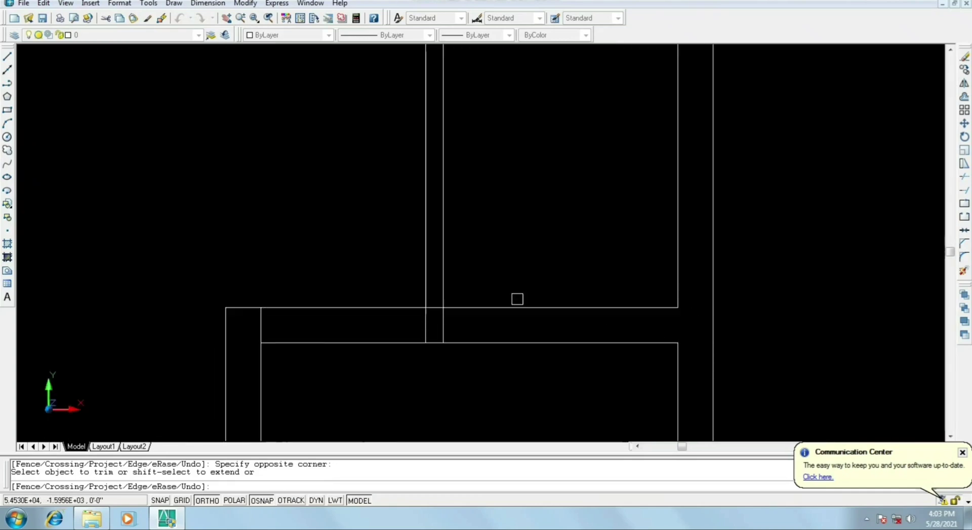
click(476, 327)
click(406, 314)
scroll(419, 316, up, 3)
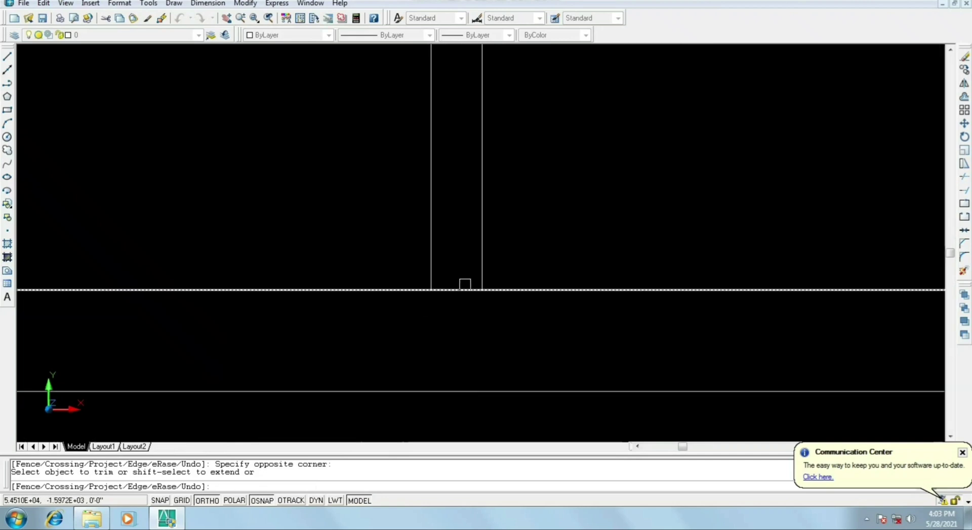
Trim away the wall pieces inside the wall gap
click(463, 286)
scroll(457, 300, down, 2)
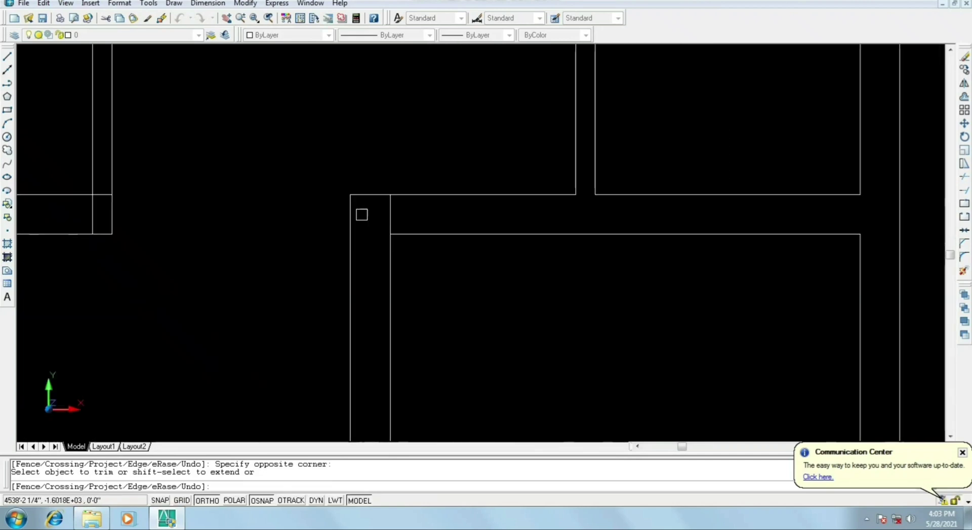
middle_drag(361, 213, 419, 202)
click(382, 214)
scroll(381, 214, down, 2)
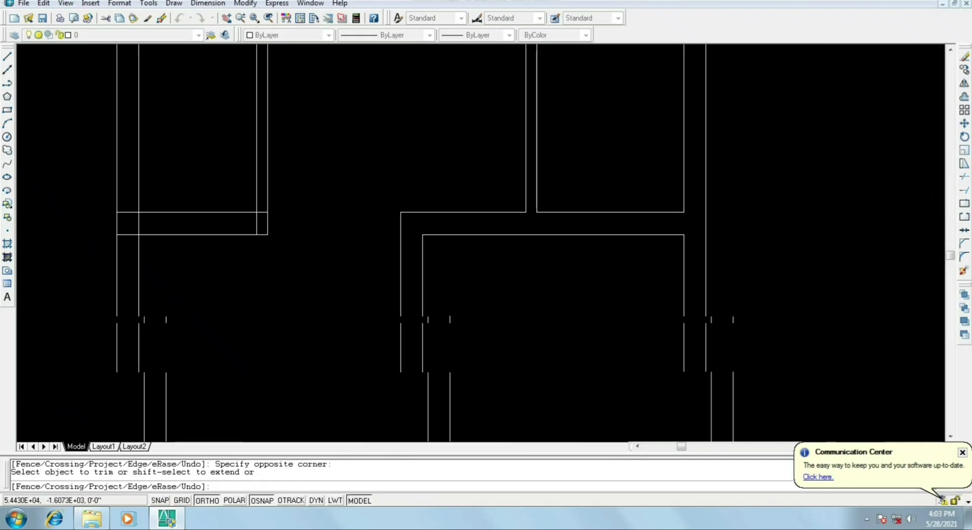
scroll(399, 252, up, 2)
Trim the overlapping lines at the next wall corner
middle_drag(399, 252, 453, 232)
click(457, 242)
click(453, 254)
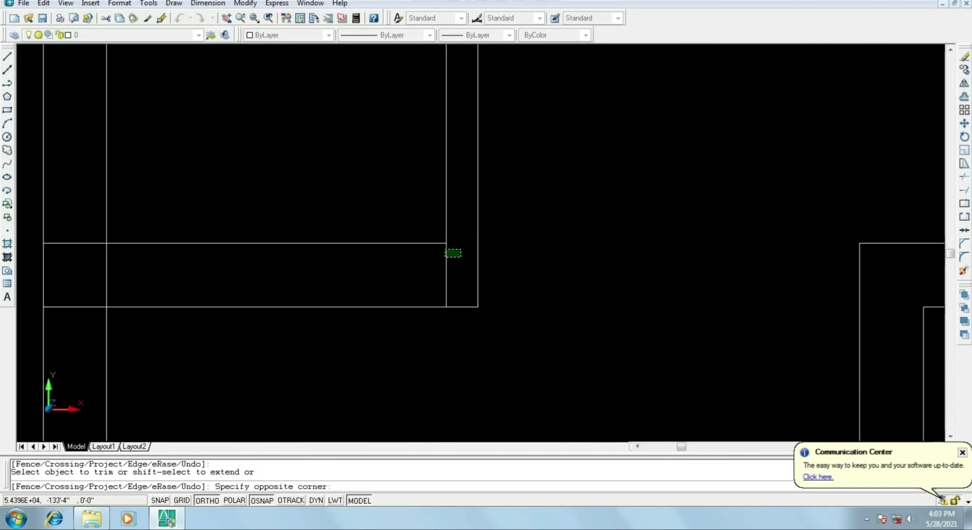
click(377, 274)
Crossing-trim the wall lines across the following junction
middle_drag(147, 271, 385, 276)
click(321, 231)
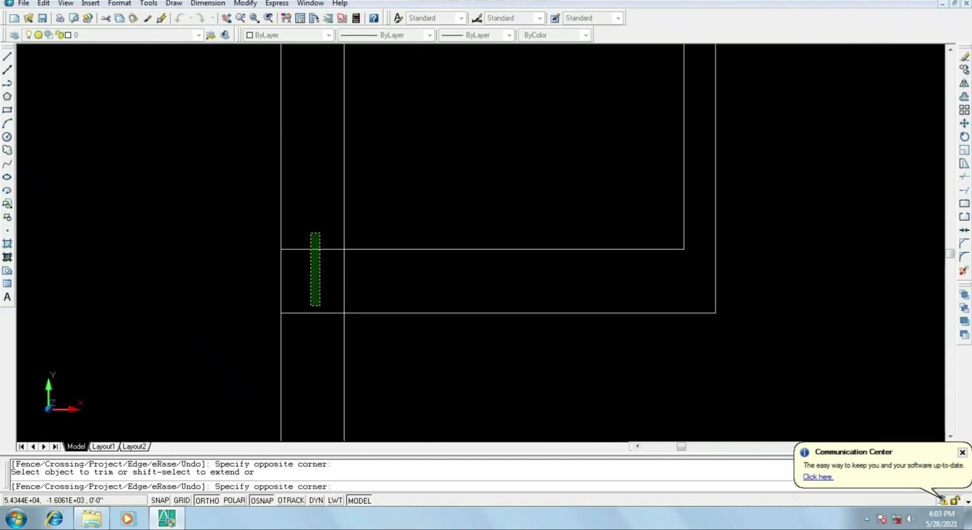
click(302, 339)
scroll(332, 281, down, 5)
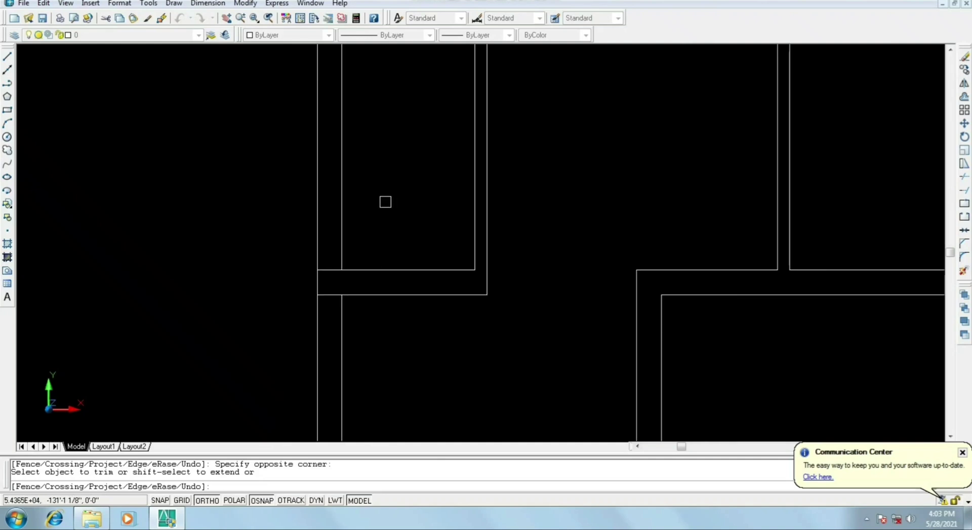
scroll(384, 202, up, 3)
scroll(329, 304, up, 2)
Trim the wall segments in the window and the remaining segment, ending the trim
click(334, 259)
click(325, 371)
scroll(326, 349, down, 6)
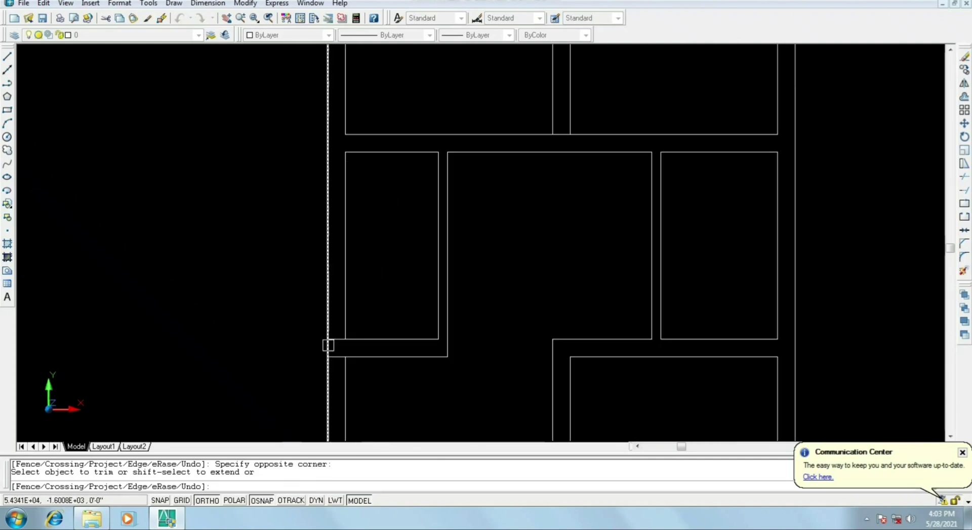
scroll(346, 373, up, 4)
click(332, 293)
scroll(336, 292, down, 4)
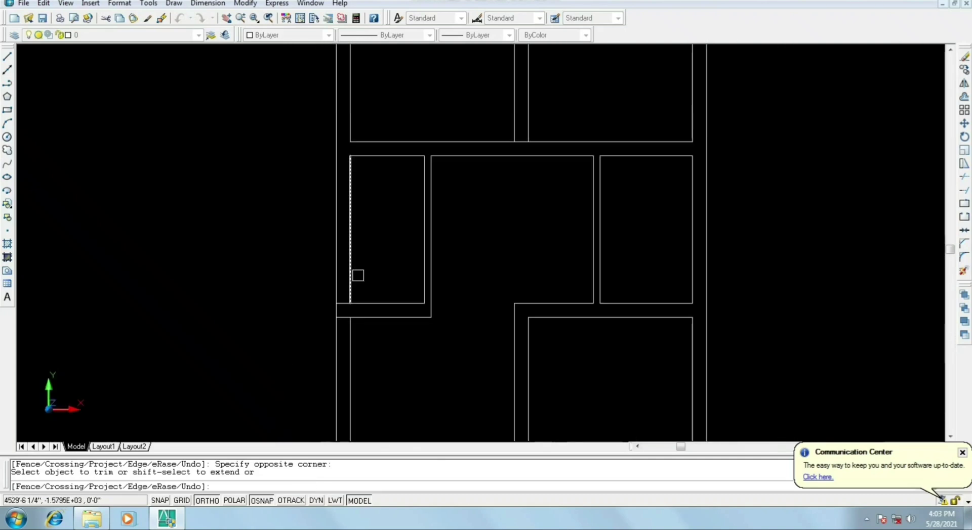
scroll(388, 199, up, 2)
key(Return)
text(TR)
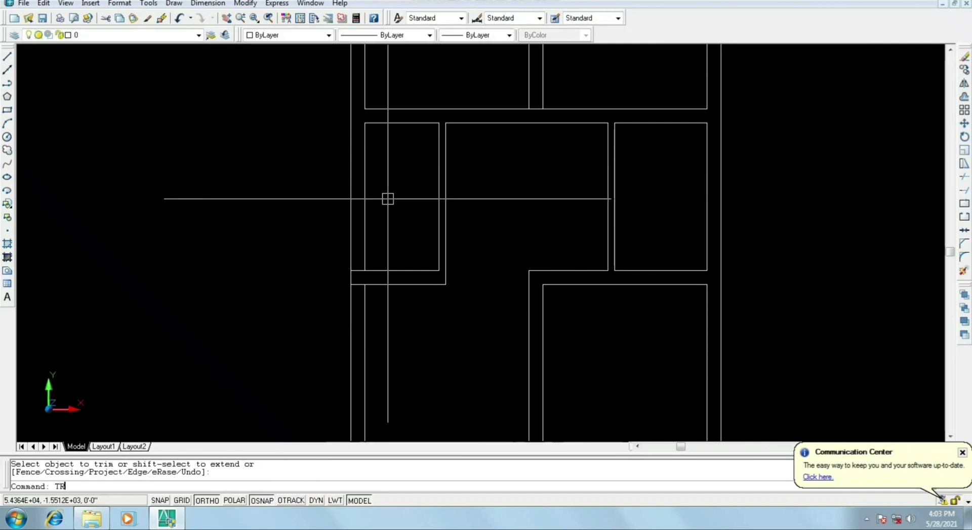
Rerun TRIM with all edges and cut the wall segments across the junction
key(Return)
key(Return)
scroll(351, 294, up, 5)
click(378, 286)
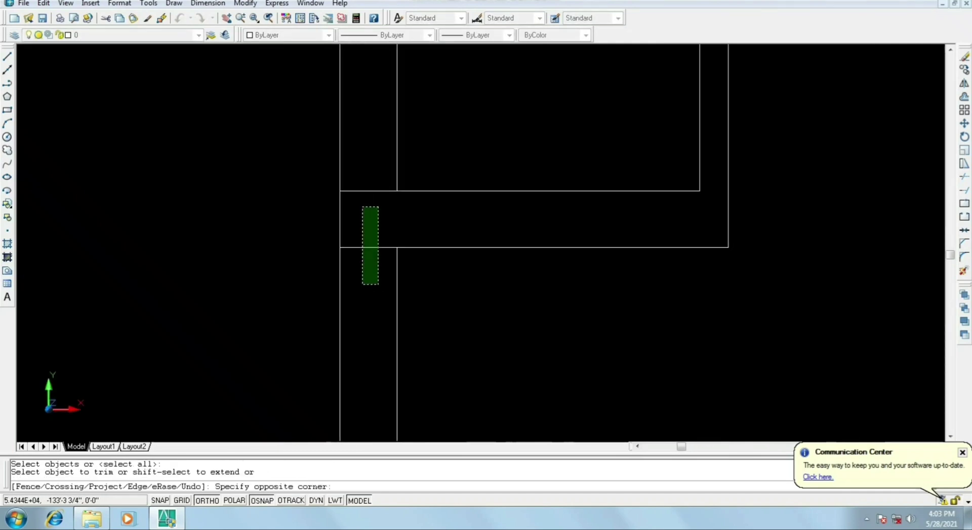
click(354, 147)
key(Return)
Delete the two leftover wall segments
click(364, 191)
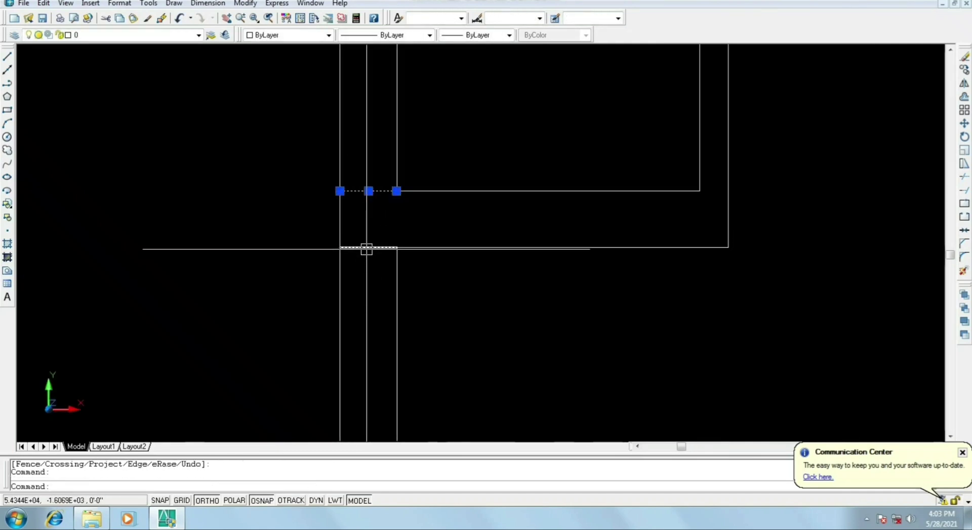
click(365, 247)
key(Delete)
scroll(451, 310, down, 2)
middle_drag(451, 309, 427, 248)
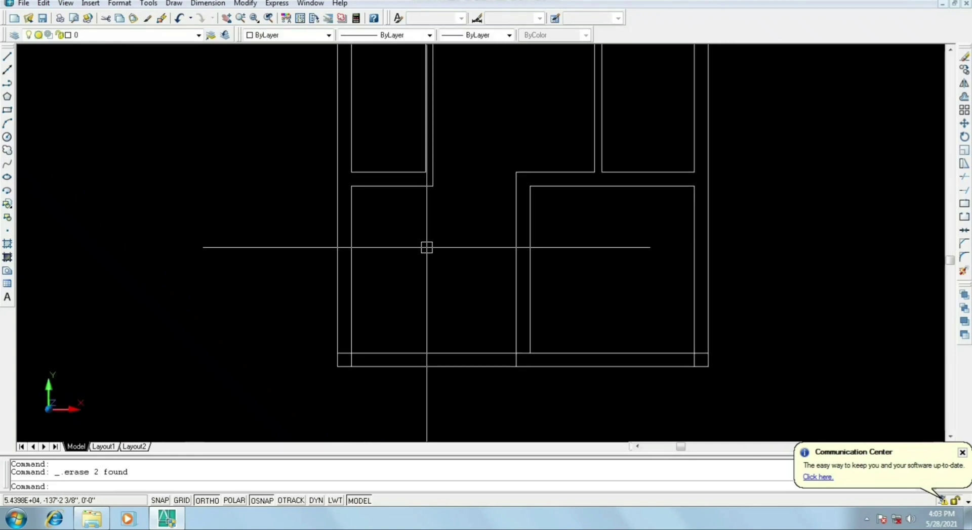
text(TR)
Trim the wall line extending past the corner using all lines as edges
key(Return)
key(Return)
scroll(698, 368, up, 2)
scroll(701, 344, up, 5)
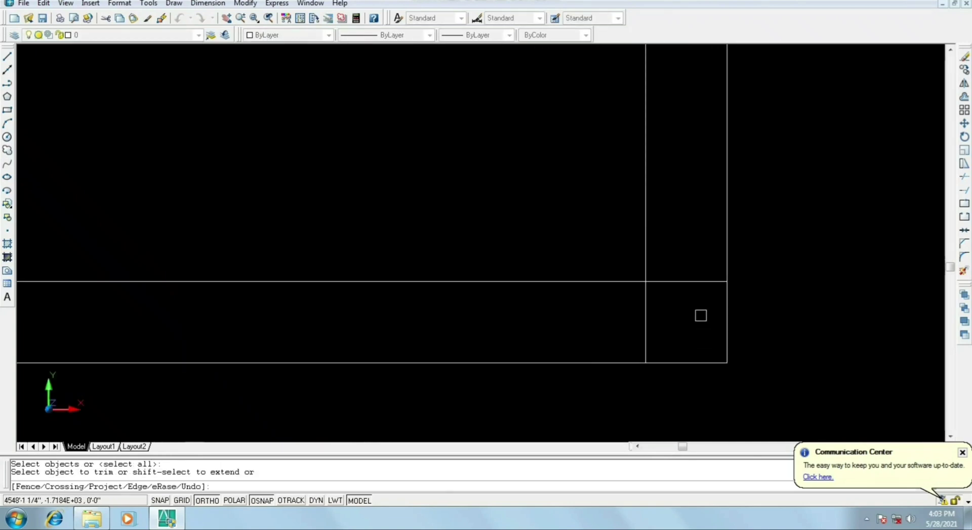
click(698, 285)
scroll(641, 320, down, 2)
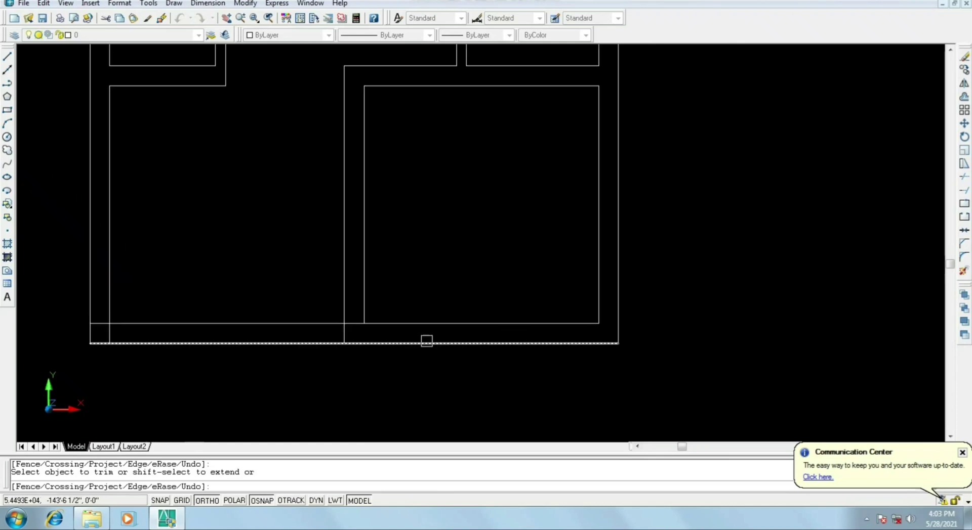
scroll(356, 329, up, 2)
scroll(332, 299, up, 1)
scroll(457, 304, up, 1)
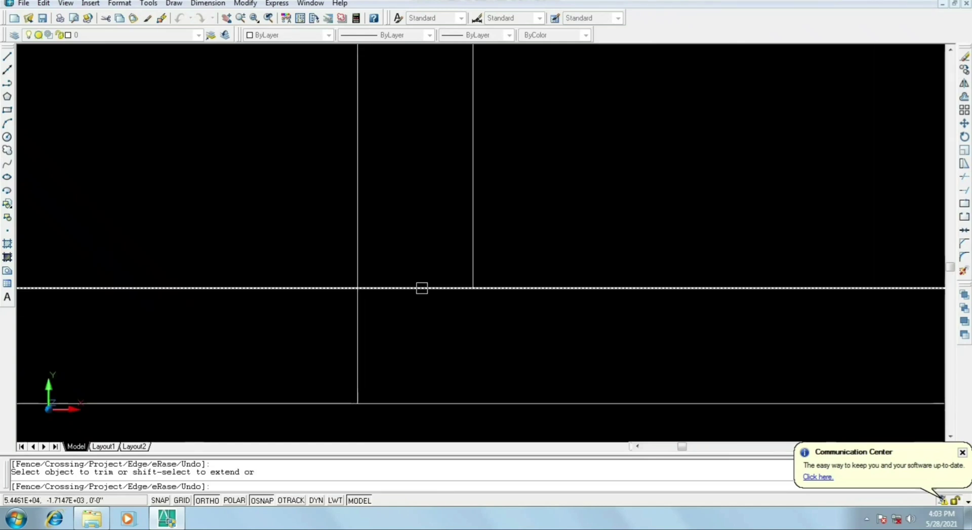
Trim the extra wall line at the bottom and centre the bottom wall
scroll(323, 314, down, 1)
scroll(516, 314, down, 1)
scroll(304, 307, down, 1)
click(304, 307)
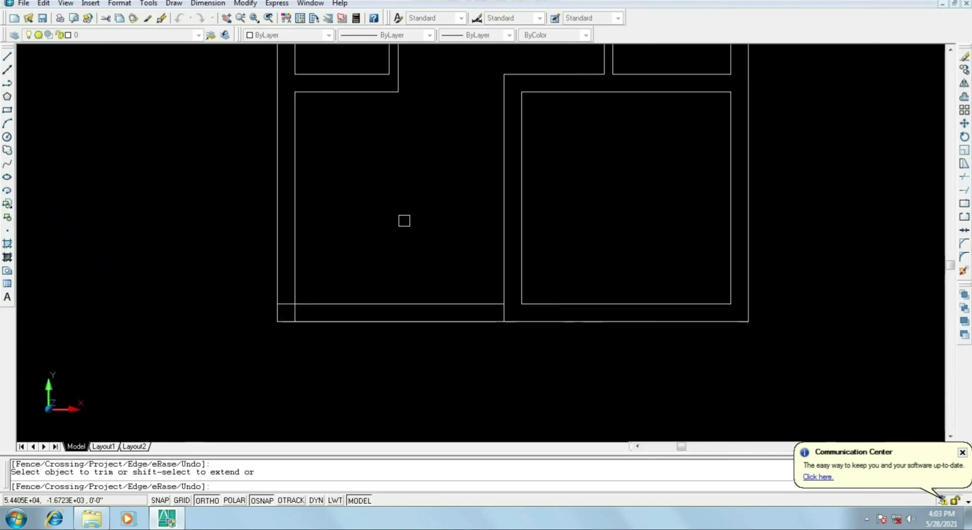
scroll(393, 282, down, 2)
key(Return)
middle_drag(459, 240, 474, 147)
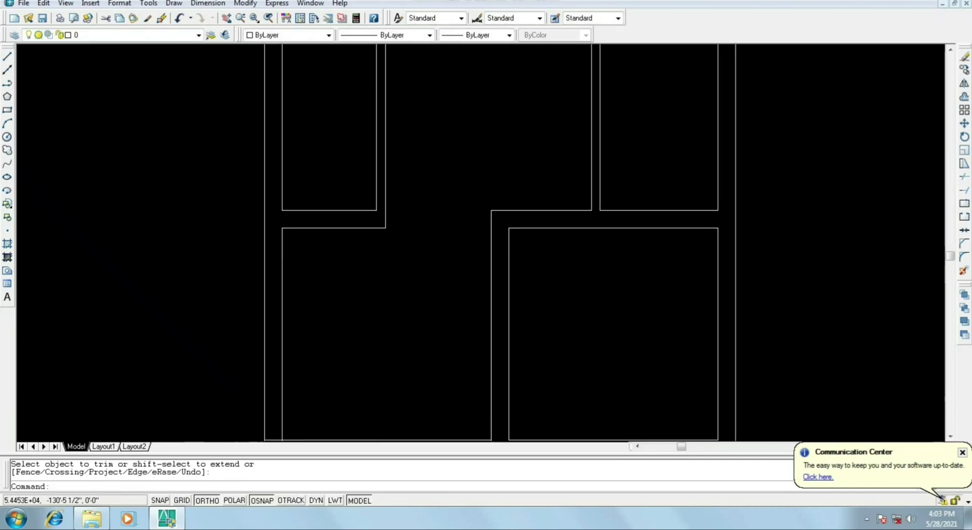
scroll(578, 297, down, 1)
scroll(539, 242, up, 1)
middle_drag(539, 243, 579, 225)
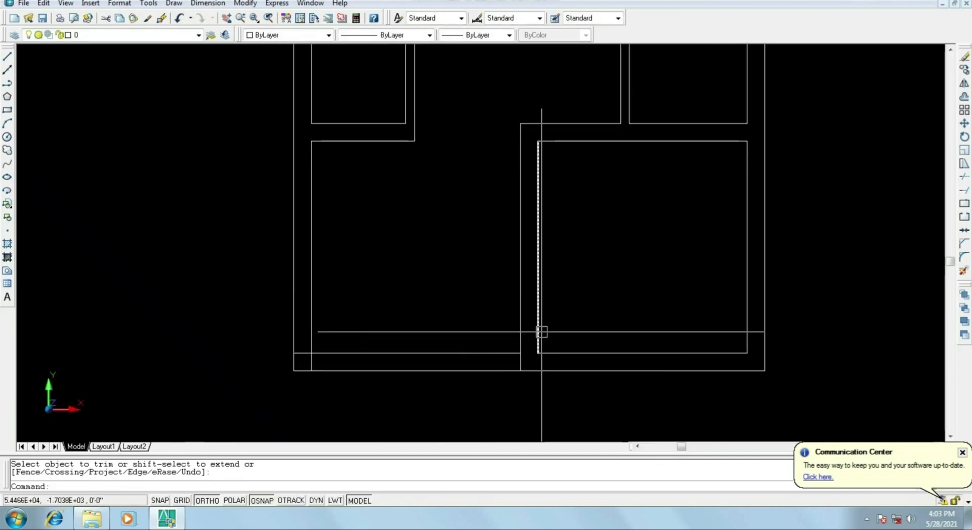
scroll(503, 372, up, 3)
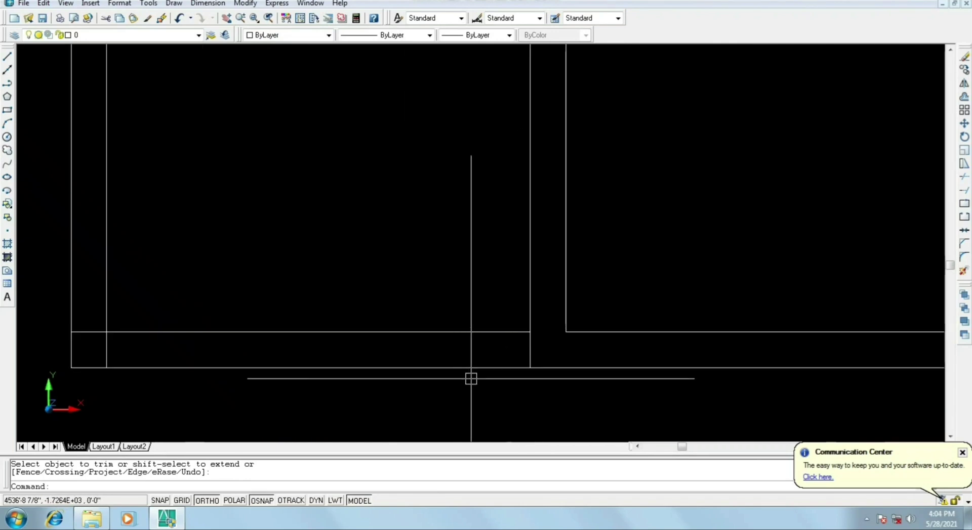
Offset the vertical wall line to the left, cancelling a mistaken entry
text(o)
key(Return)
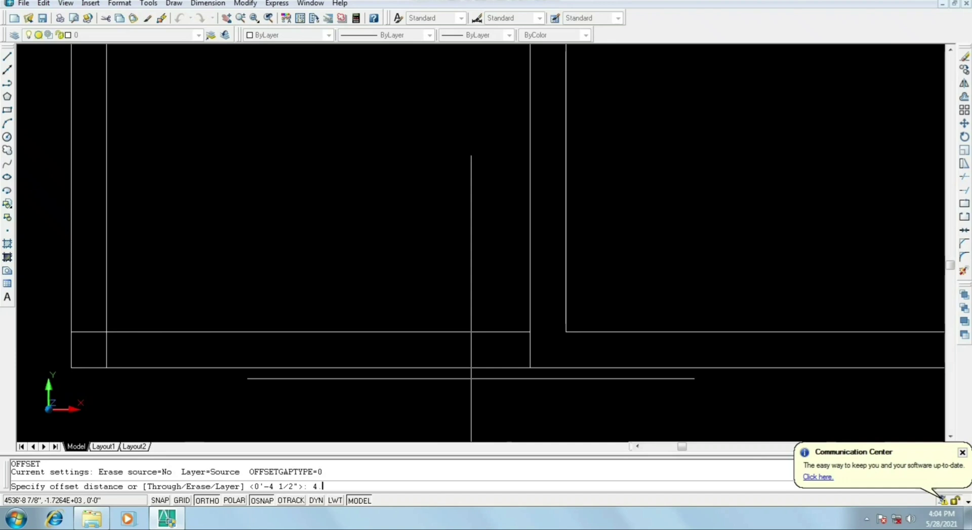
key(Return)
click(531, 301)
click(496, 301)
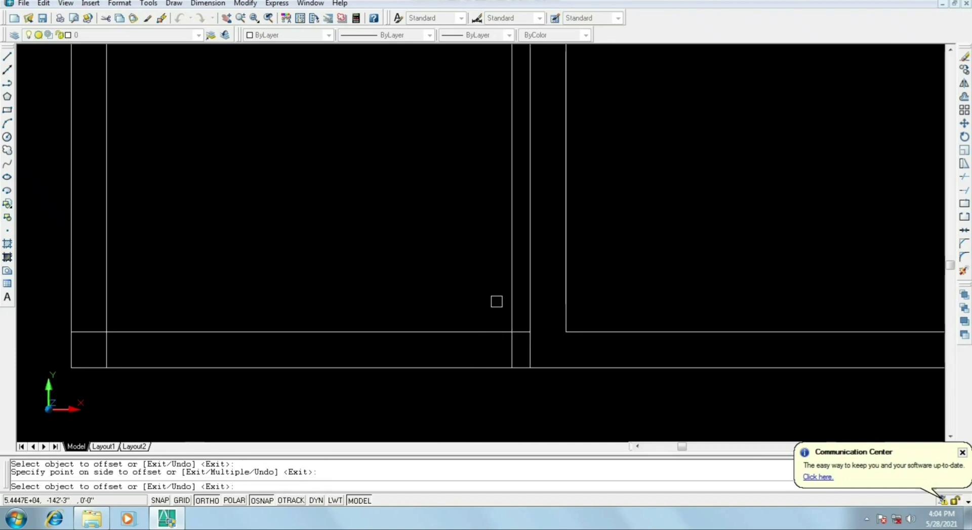
key(Return)
text(3'6)
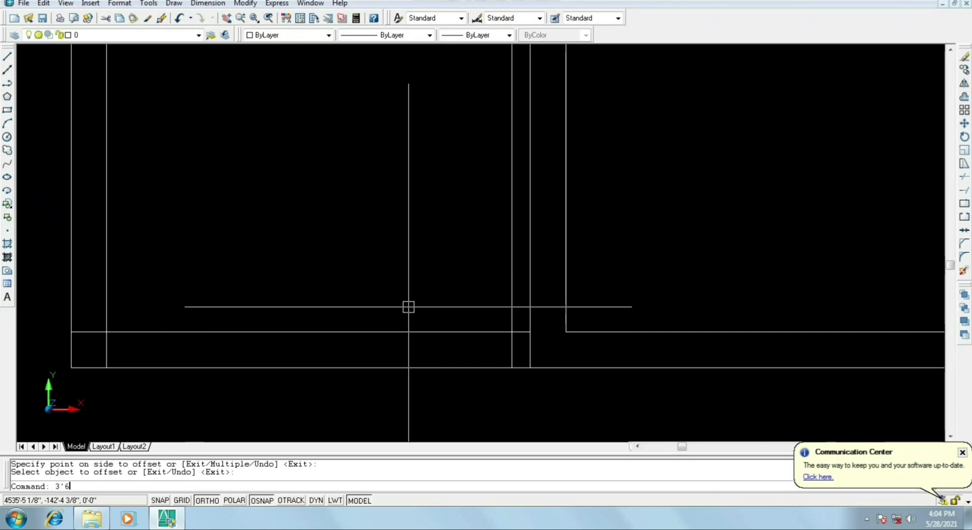
key(Return)
key(Escape)
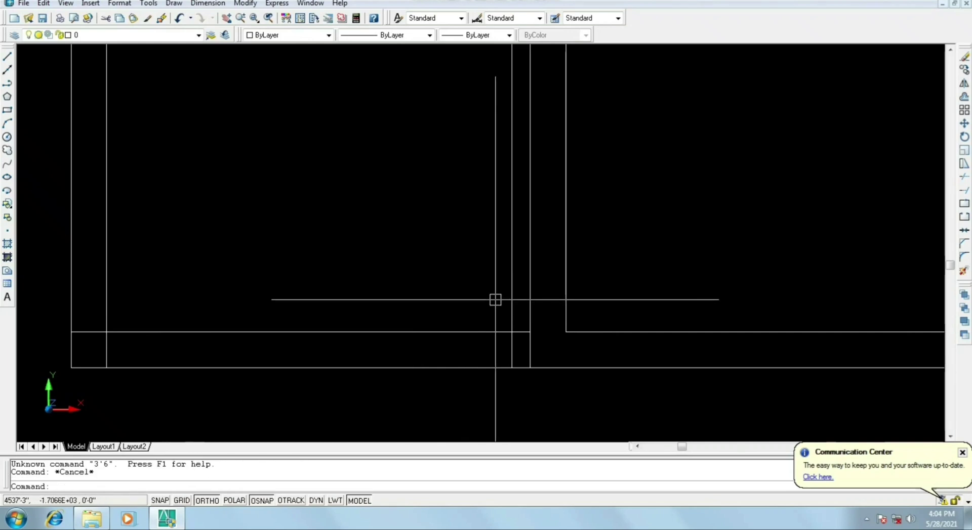
text(O)
Offset the new vertical line 3'6" to the left to mark the door width
key(Return)
text(3')
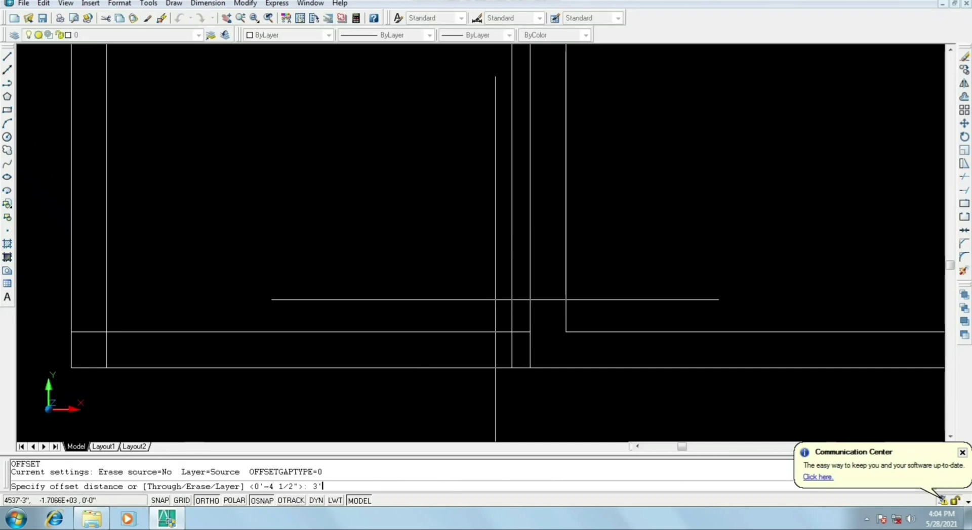
text(6)
key(Return)
click(511, 300)
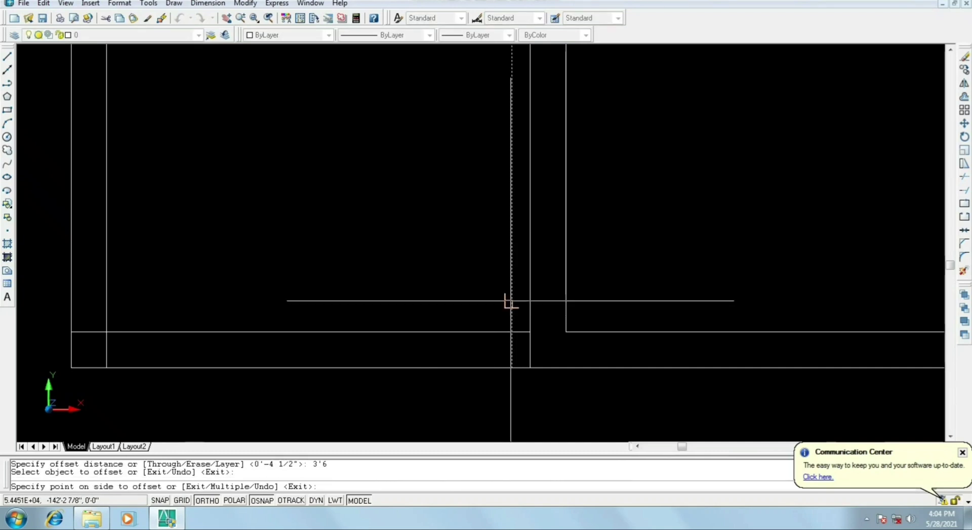
click(420, 306)
key(Return)
Trim the wall between the two lines to open the doorway
key(Return)
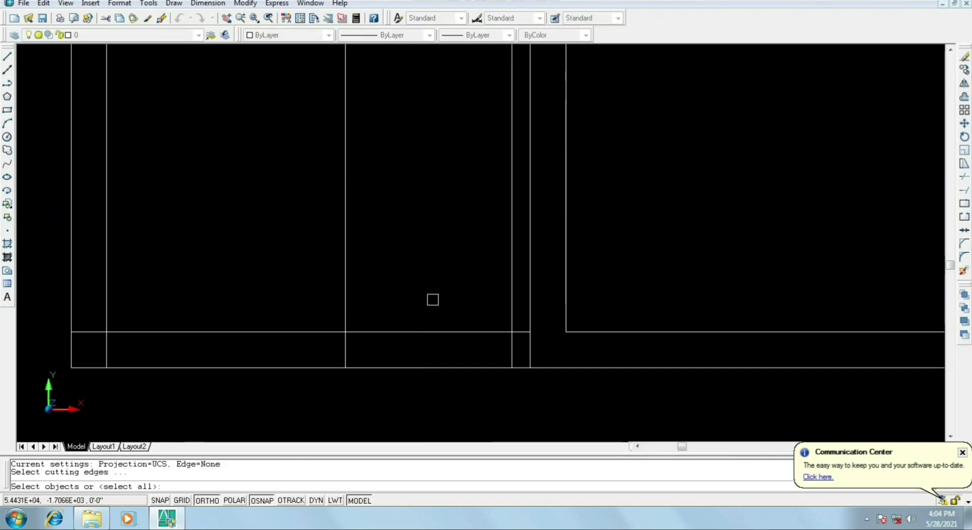
key(Return)
key(Escape)
text(TR)
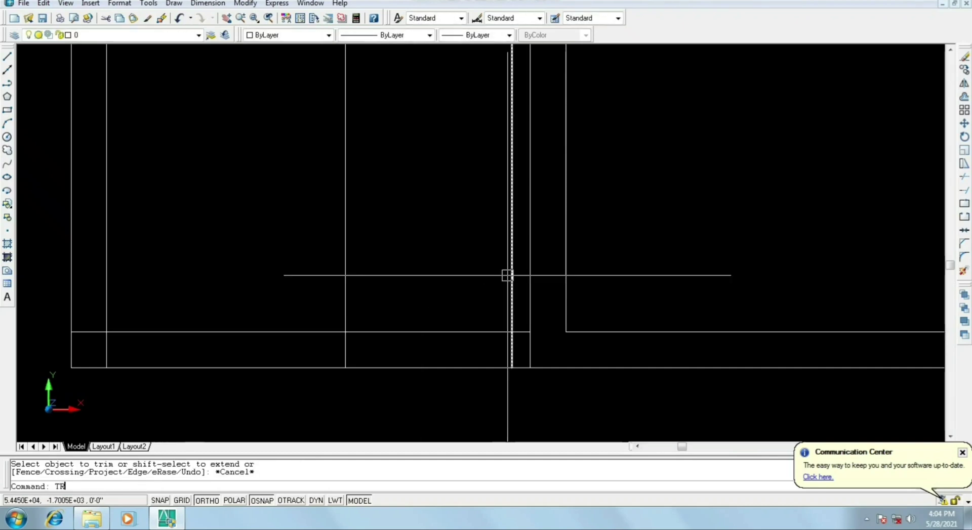
key(Return)
Crossing-trim the stray lines left inside the door opening
key(Return)
click(511, 275)
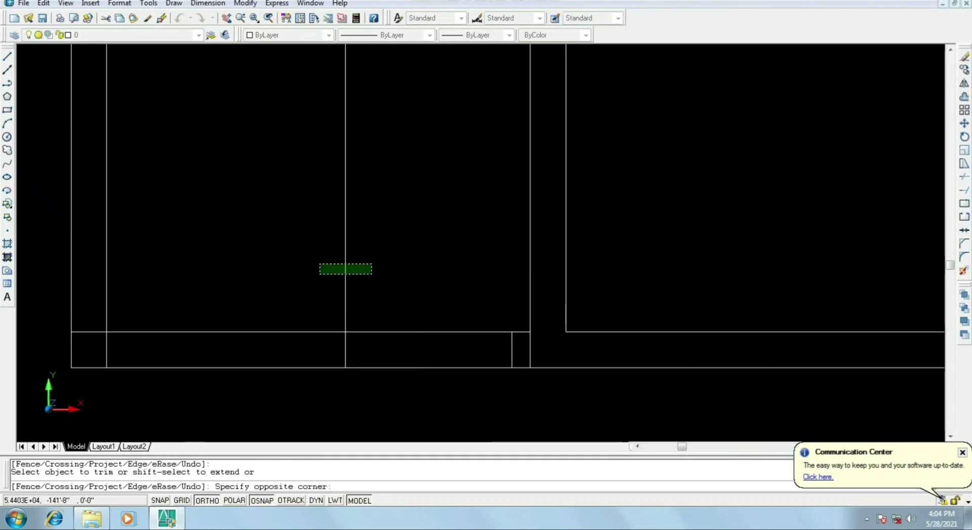
click(320, 274)
click(448, 310)
click(409, 405)
key(Return)
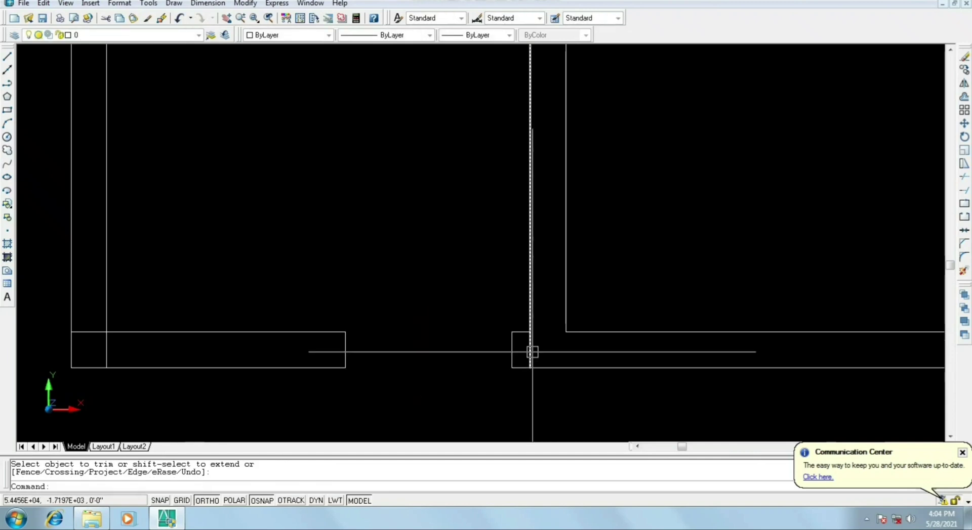
text(TR)
key(Return)
key(Return)
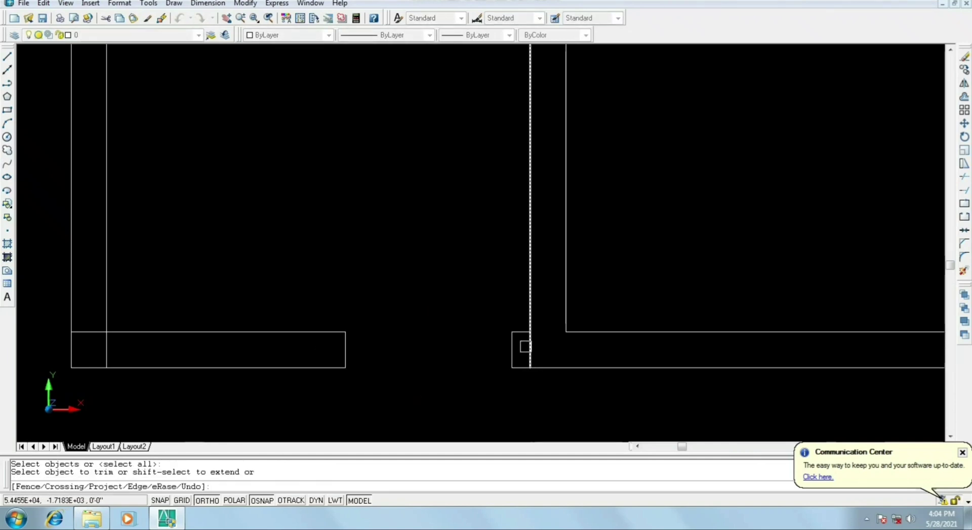
click(522, 343)
Cut the wall line below the opening and trim the left wall's extra corner segments
click(532, 349)
key(Return)
scroll(466, 347, down, 4)
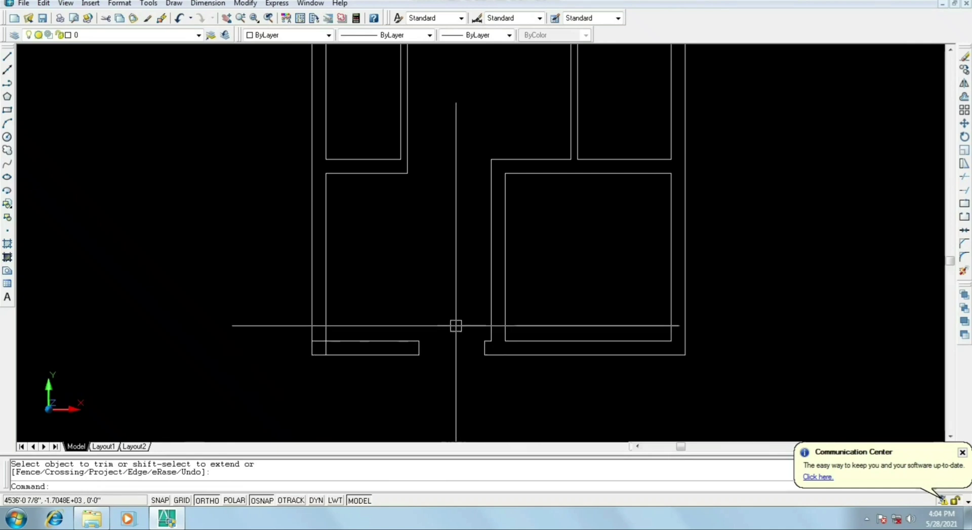
scroll(457, 352, up, 3)
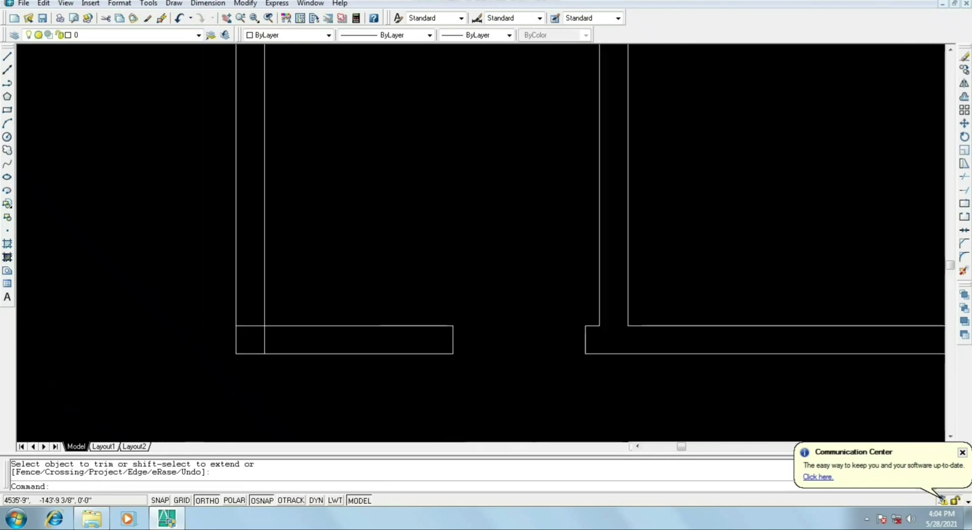
text(Tr)
key(Return)
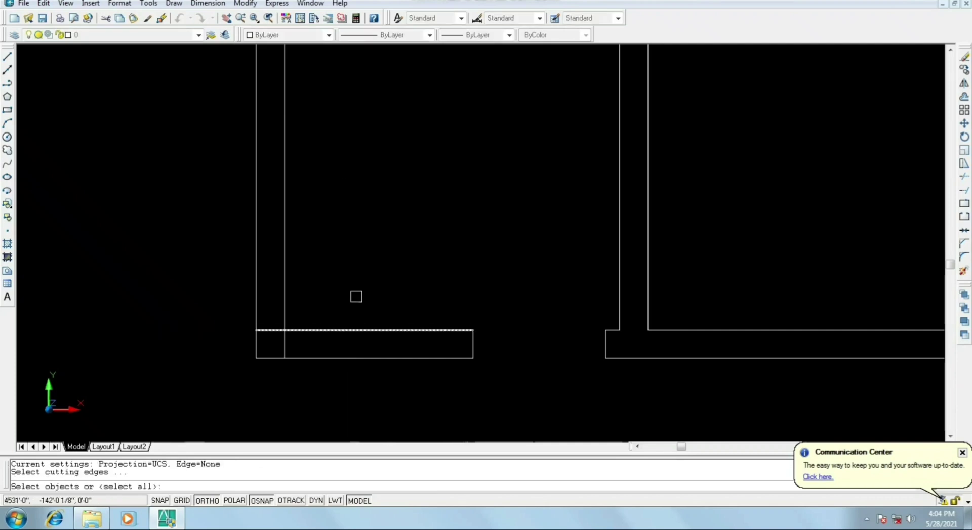
key(Return)
click(269, 326)
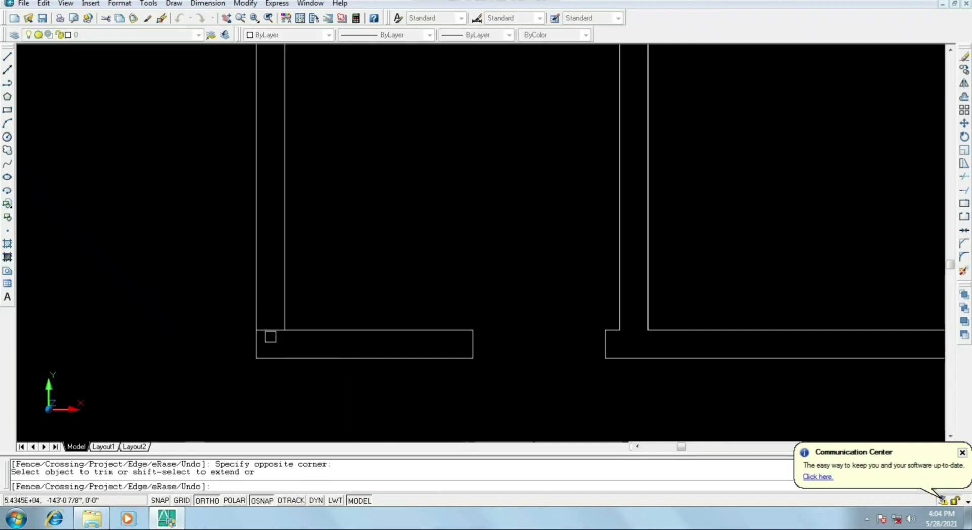
key(Return)
middle_drag(369, 318, 362, 359)
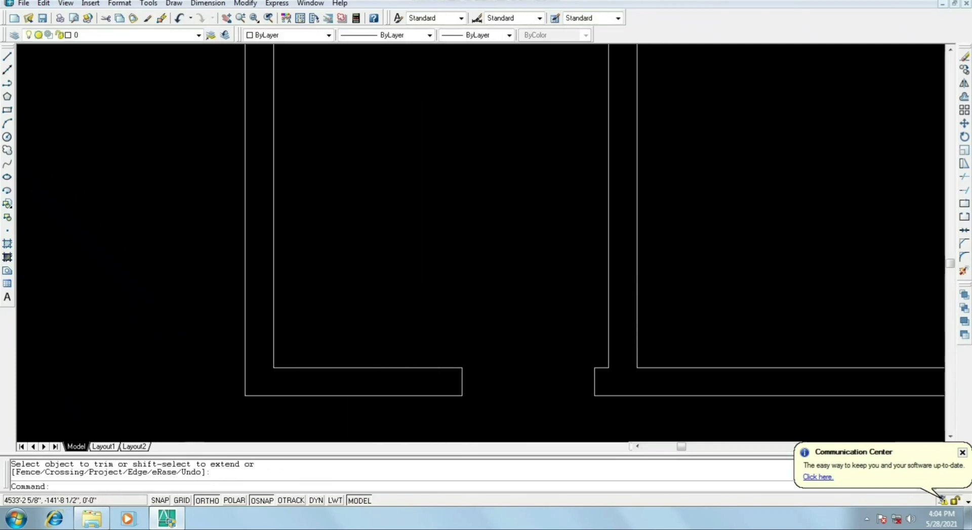
middle_drag(423, 333, 430, 373)
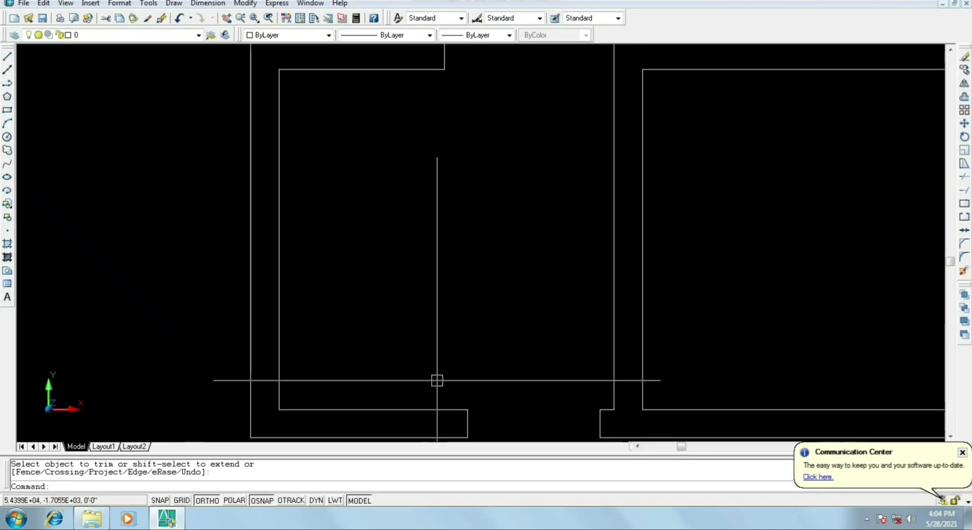
text(O)
Offset the left inner wall line 3' right and the bottom inner wall line upward
key(Return)
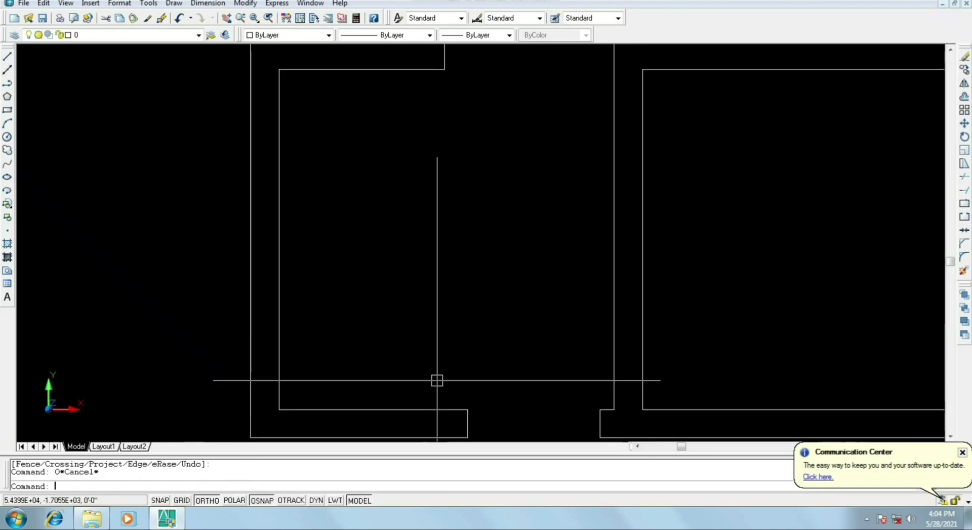
text(3')
key(Return)
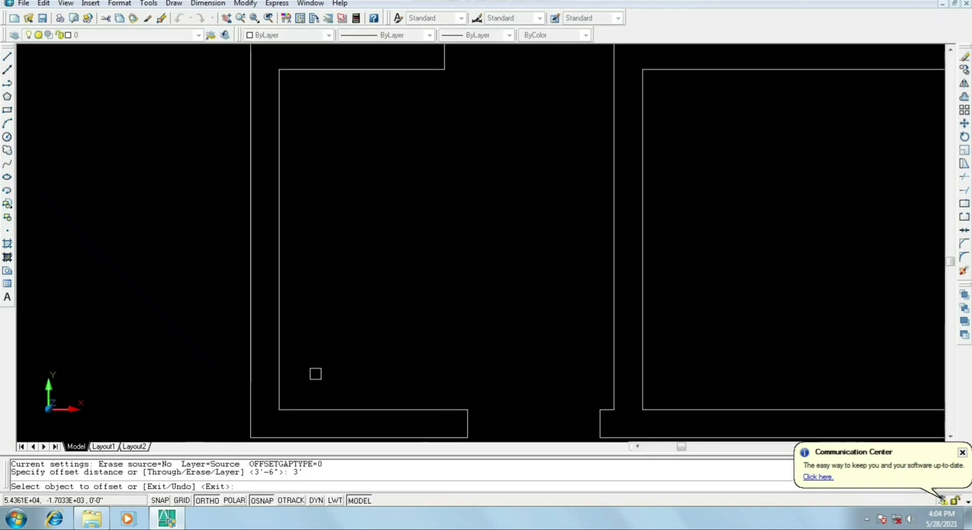
click(278, 373)
click(324, 372)
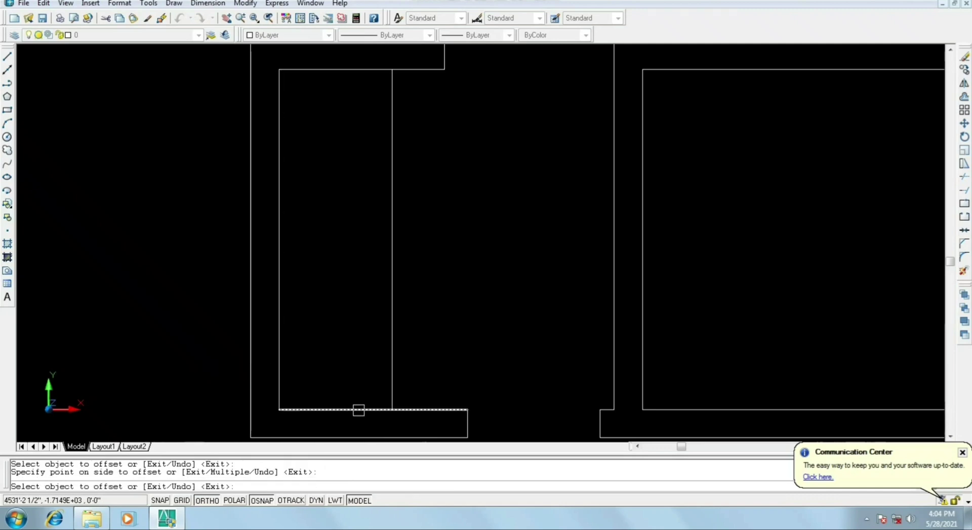
click(411, 410)
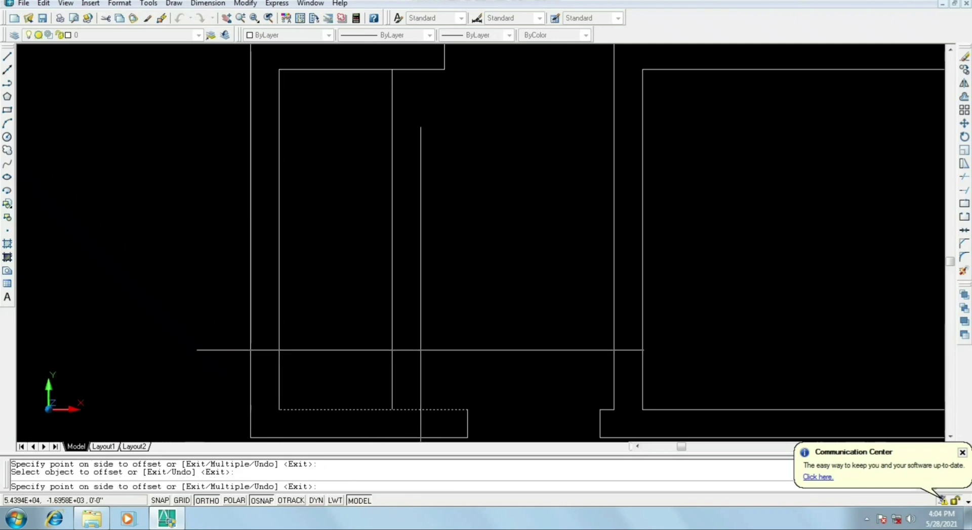
click(421, 350)
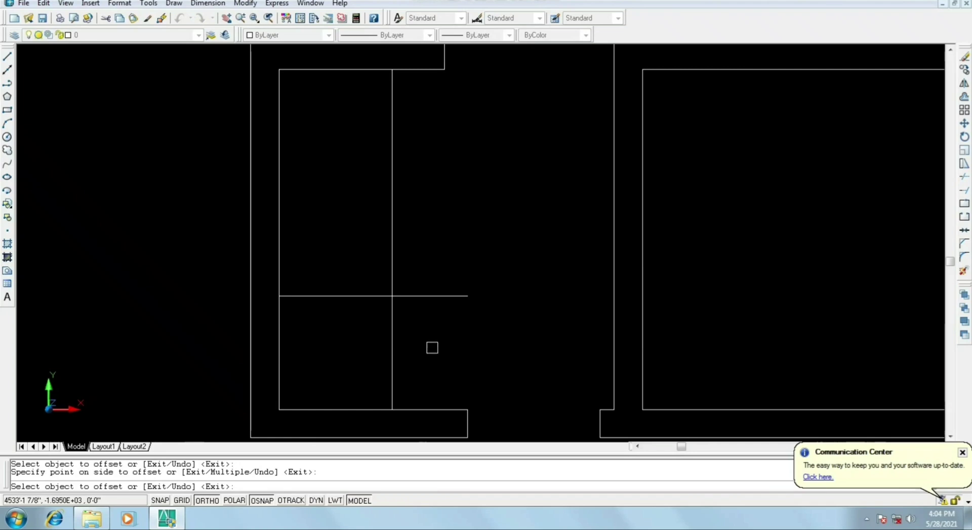
key(Escape)
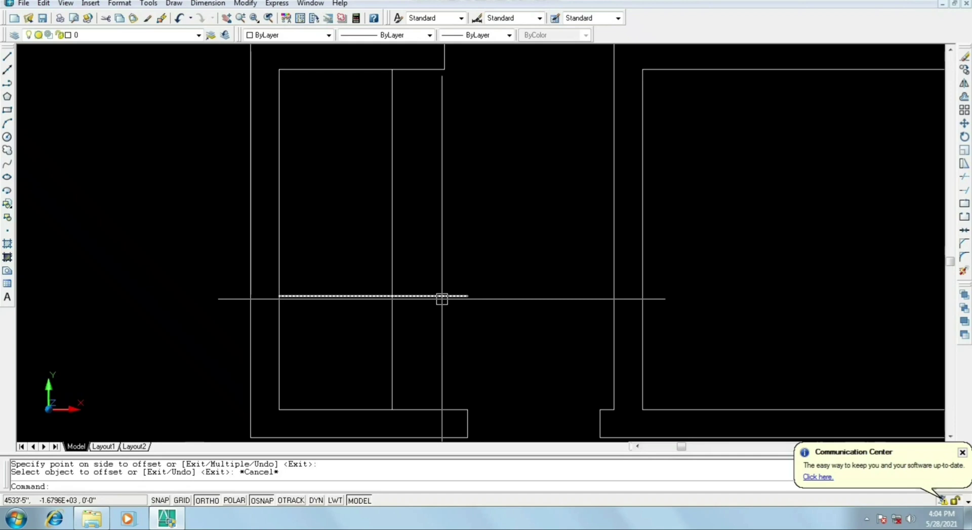
Check the new horizontal stair line and re-centre the stair and opening area
click(440, 297)
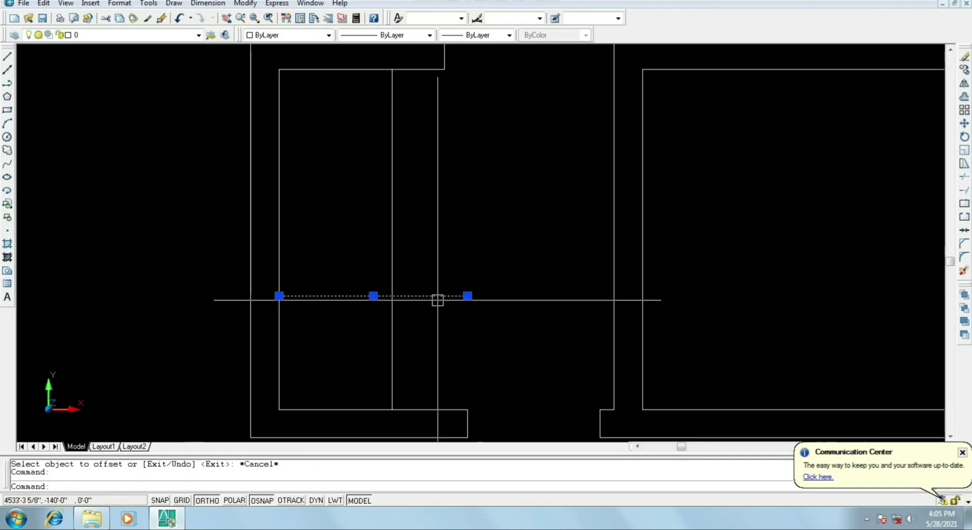
key(Escape)
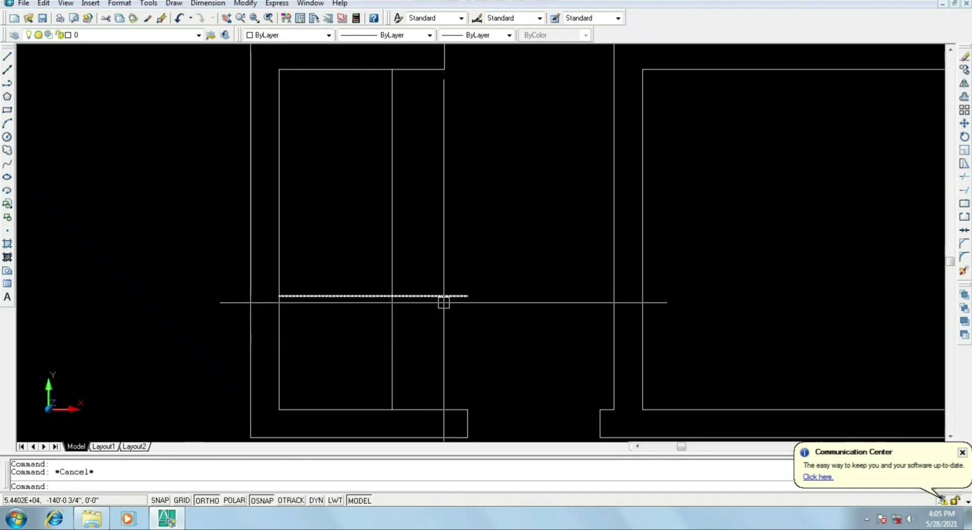
middle_drag(458, 327, 405, 327)
scroll(581, 329, down, 2)
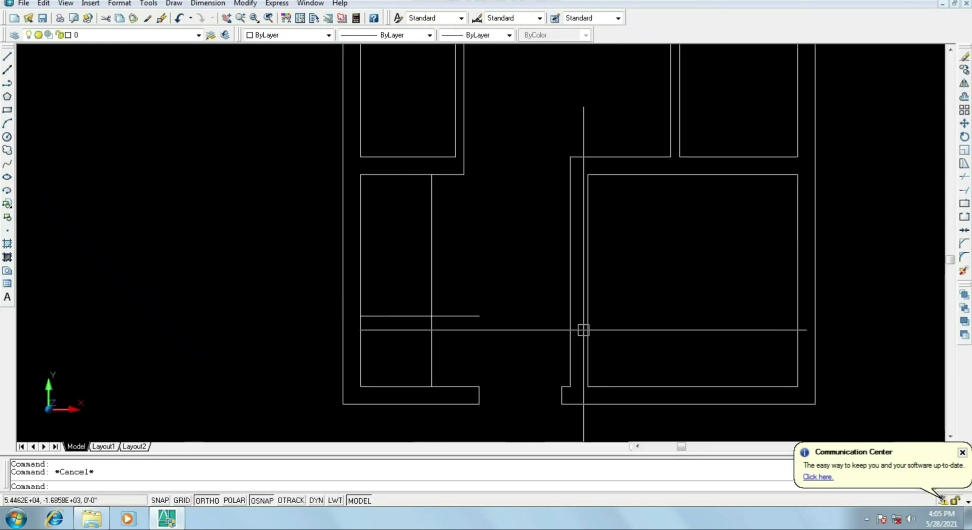
middle_drag(581, 329, 537, 329)
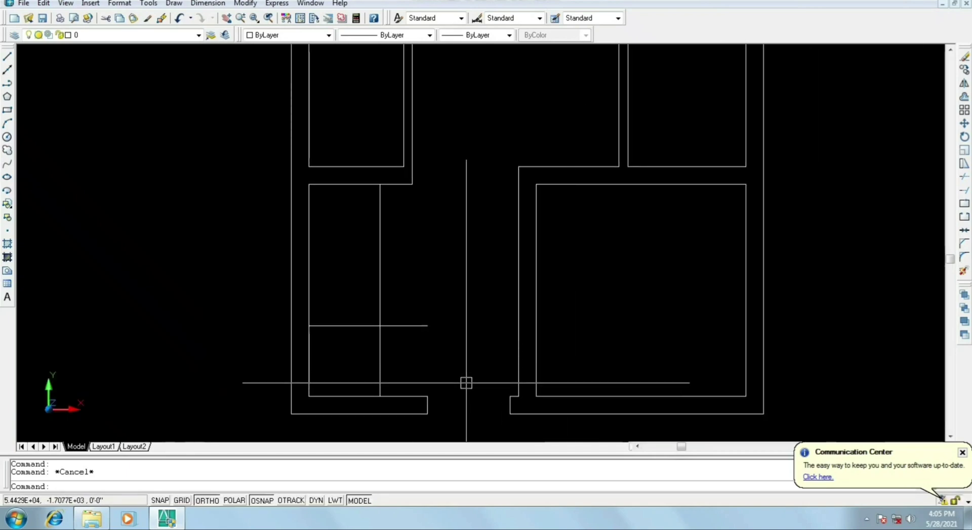
key(Escape)
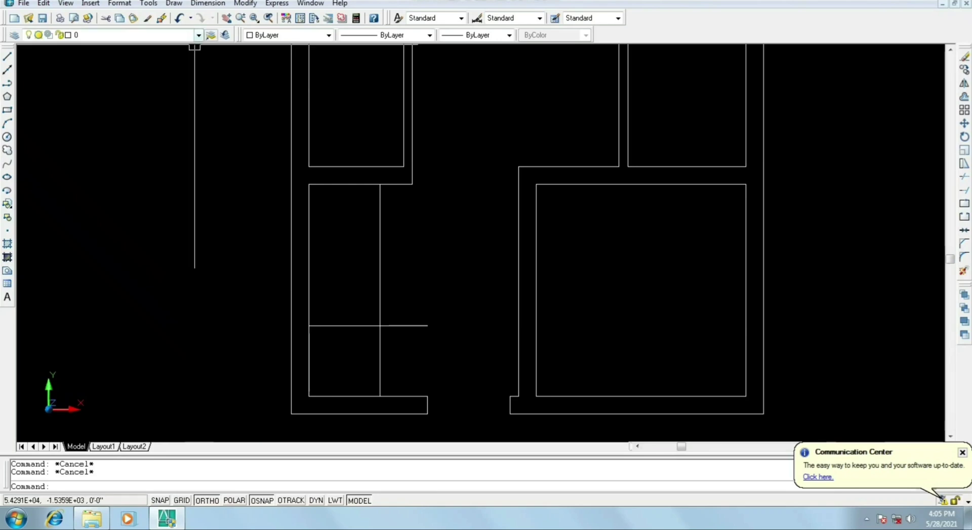
Dimension the upper-right room's width as 8'-10 1/2"
text(DLI)
key(Return)
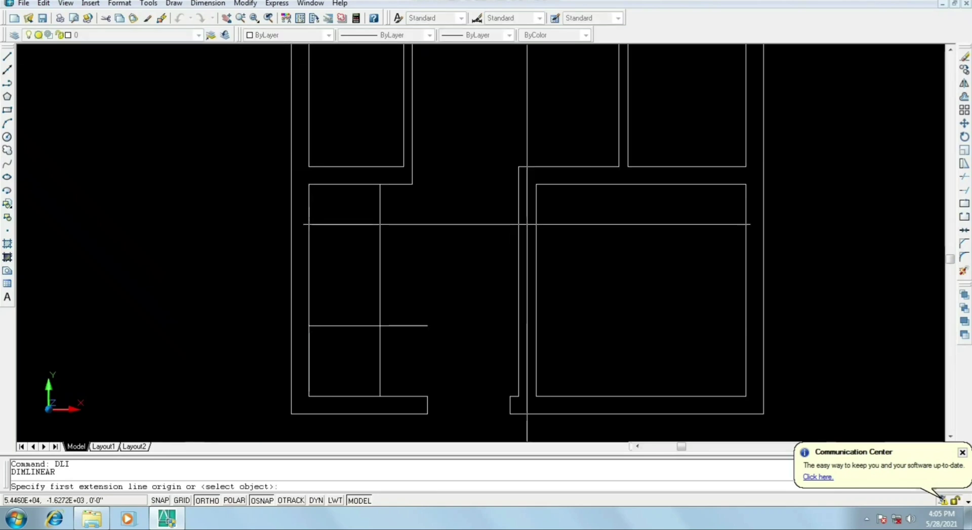
key(Escape)
key(Escape)
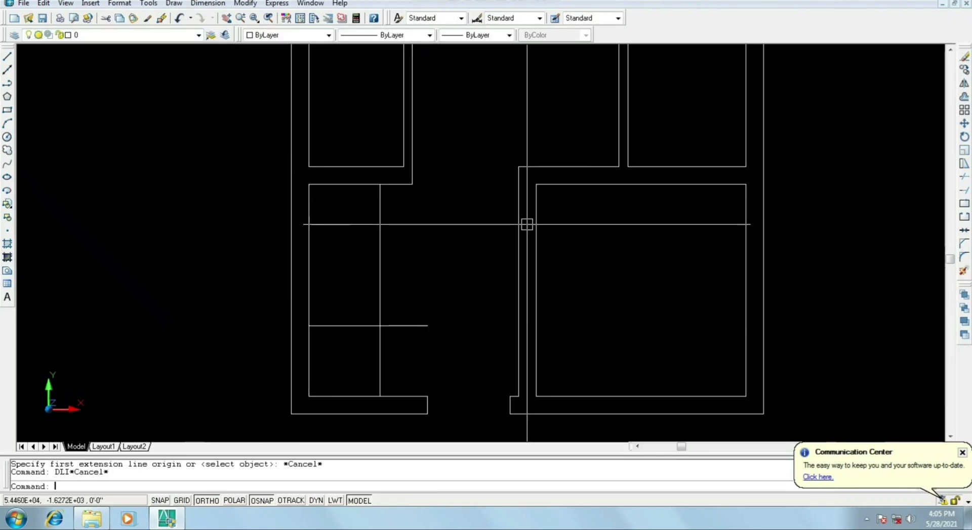
text(DLI)
key(Return)
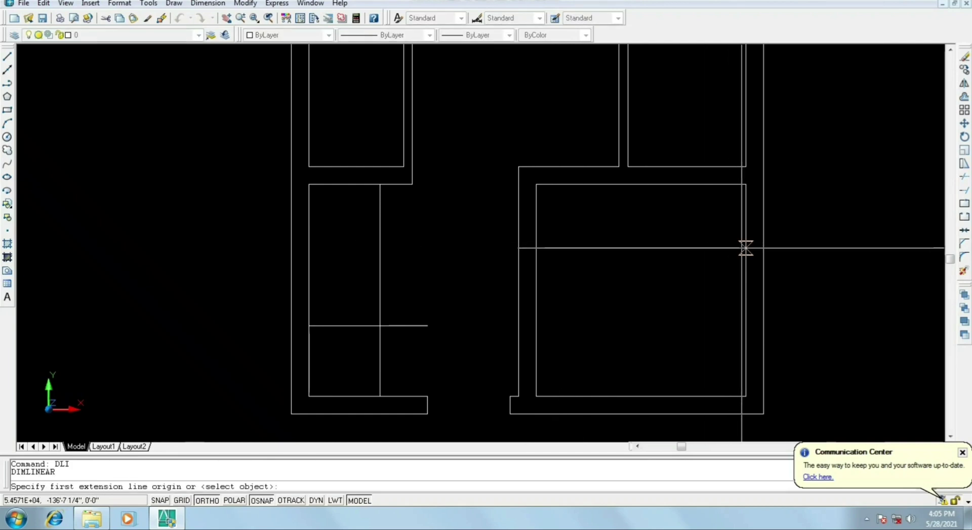
click(744, 251)
click(536, 250)
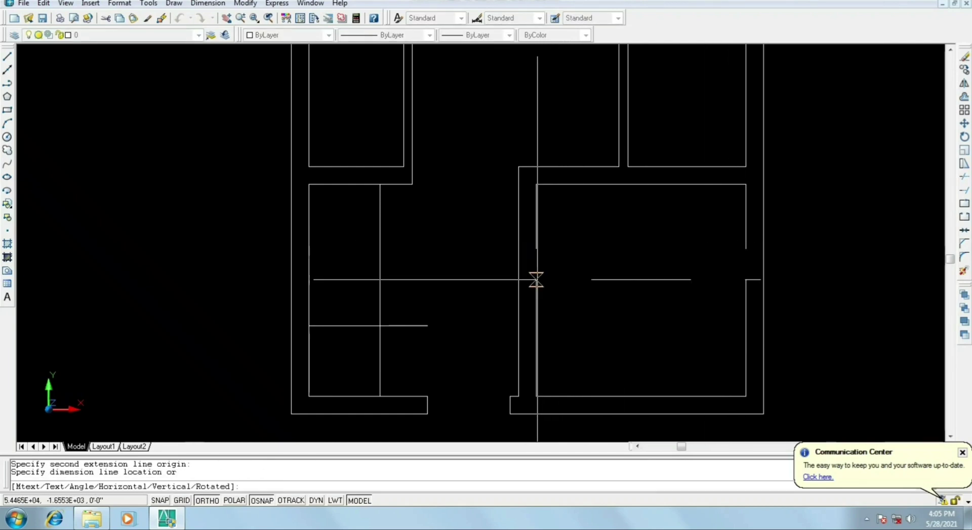
click(535, 280)
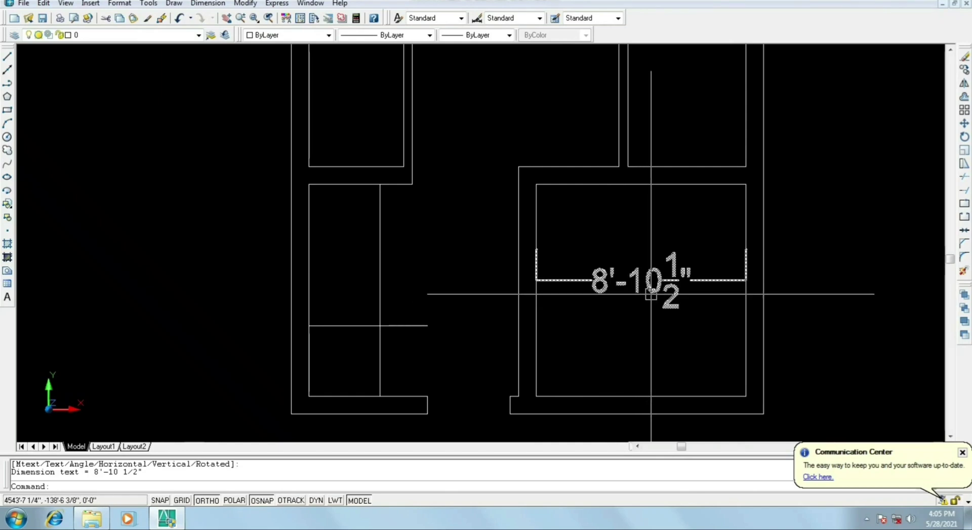
Delete the 8'-10 1/2" dimension and bring more of the plan into view
click(652, 290)
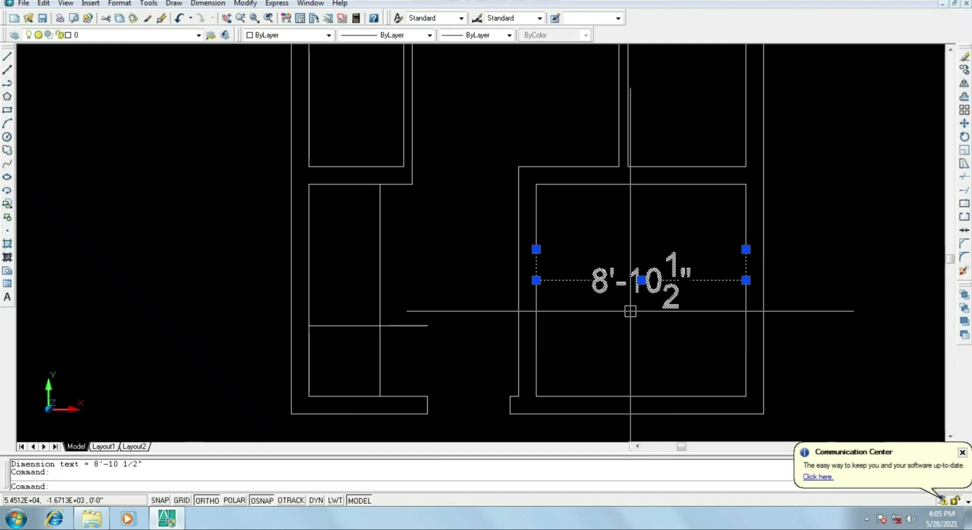
key(Delete)
scroll(603, 324, down, 2)
middle_drag(603, 320, 592, 434)
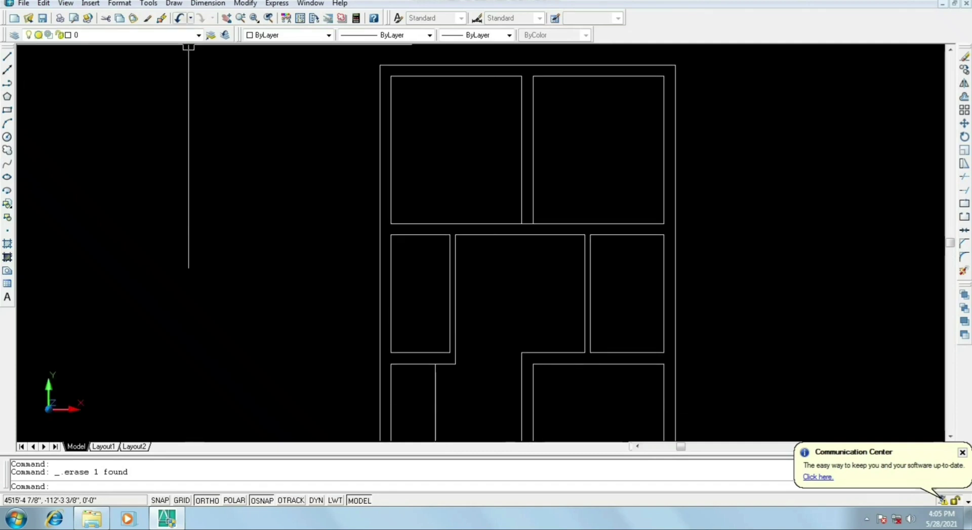
Dimension the upper-right room's top wall by selecting the whole wall line
text(DLI)
key(Return)
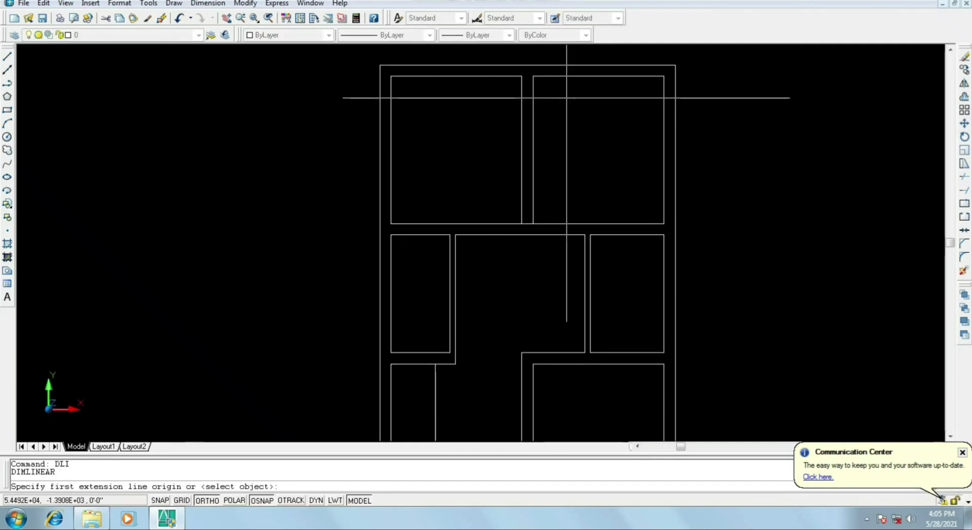
key(Return)
click(584, 65)
click(576, 102)
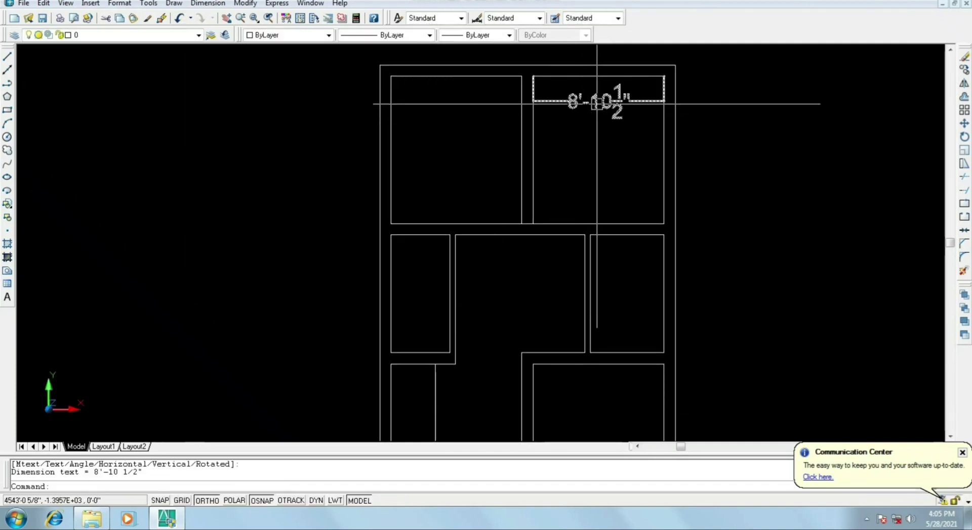
key(Return)
Centre the lower door opening in view and cancel the unfinished linear dimension
middle_drag(576, 223, 576, 122)
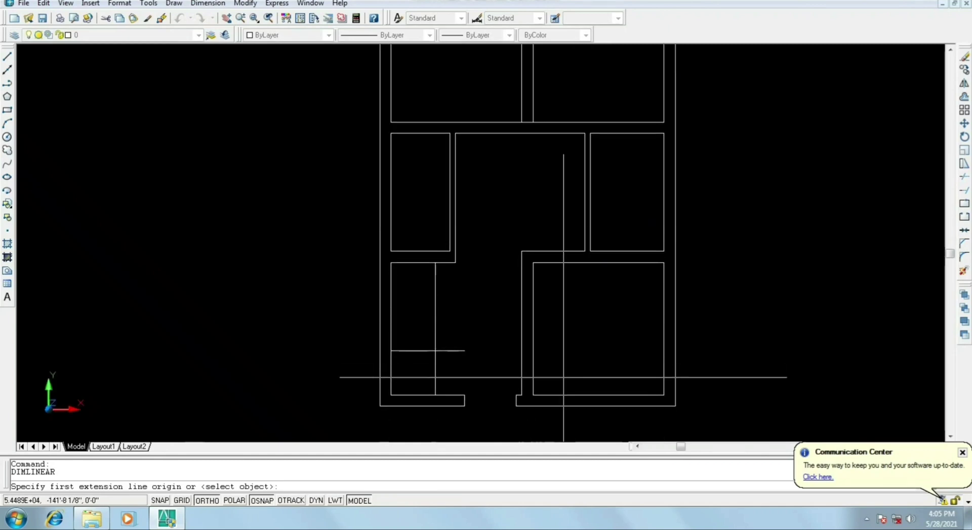
scroll(561, 381, up, 2)
middle_drag(562, 380, 542, 346)
text(M)
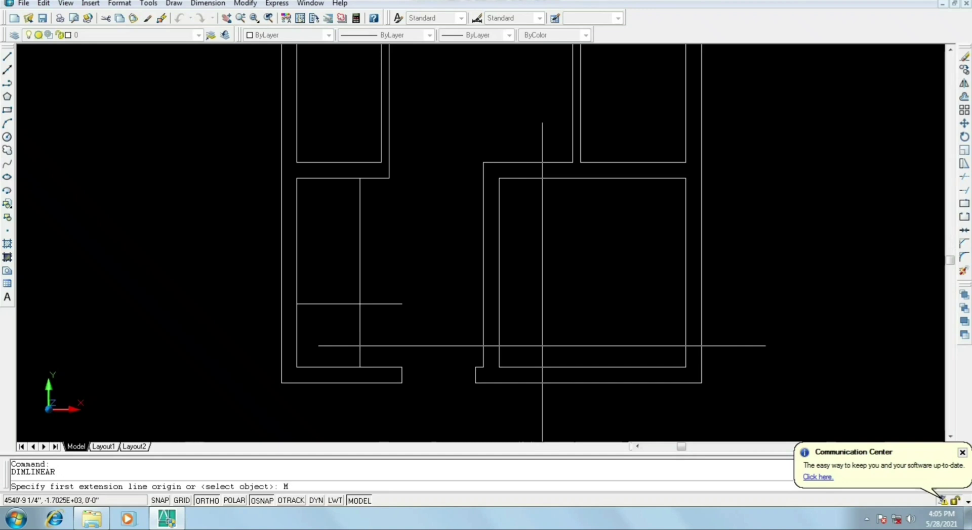
key(Return)
key(Escape)
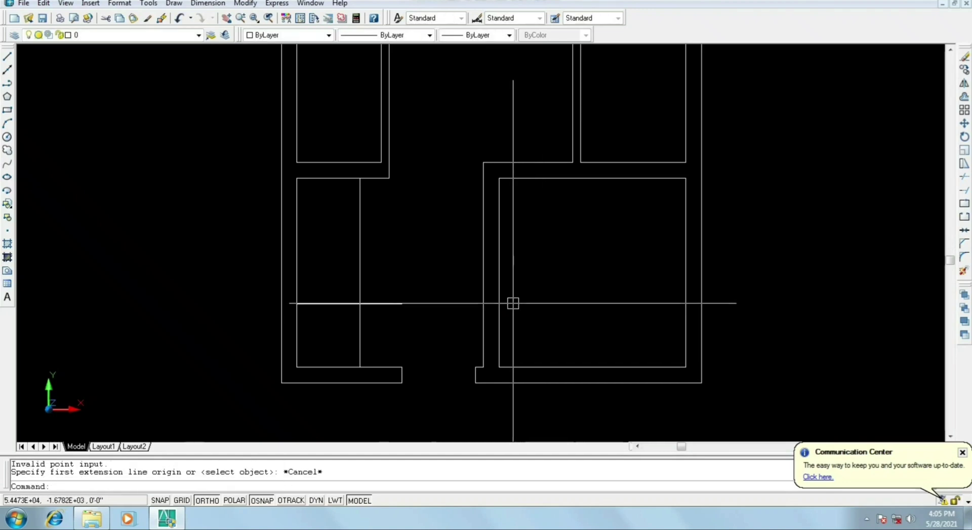
text(m)
key(Return)
Move the two vertical lines at the right room's left side 10.5 to the right
click(522, 286)
click(453, 307)
key(Return)
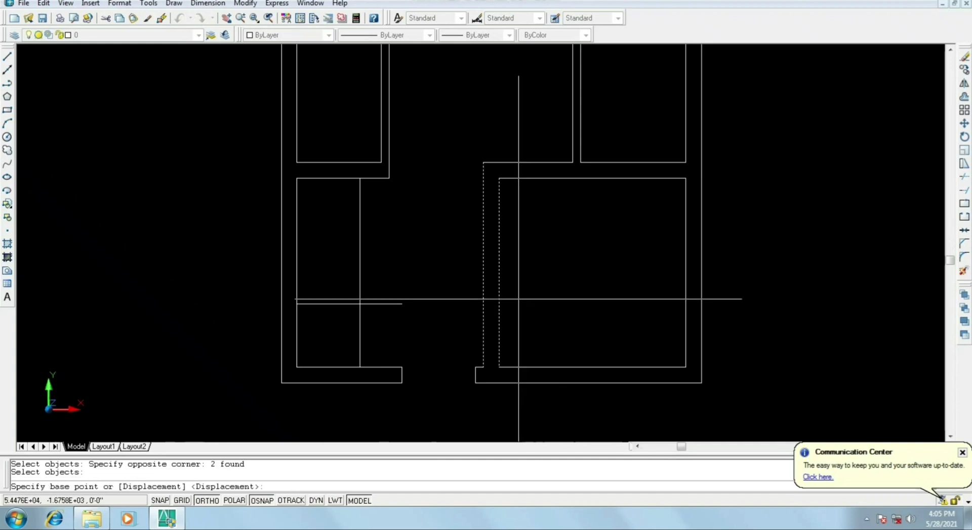
click(518, 299)
text(10.5)
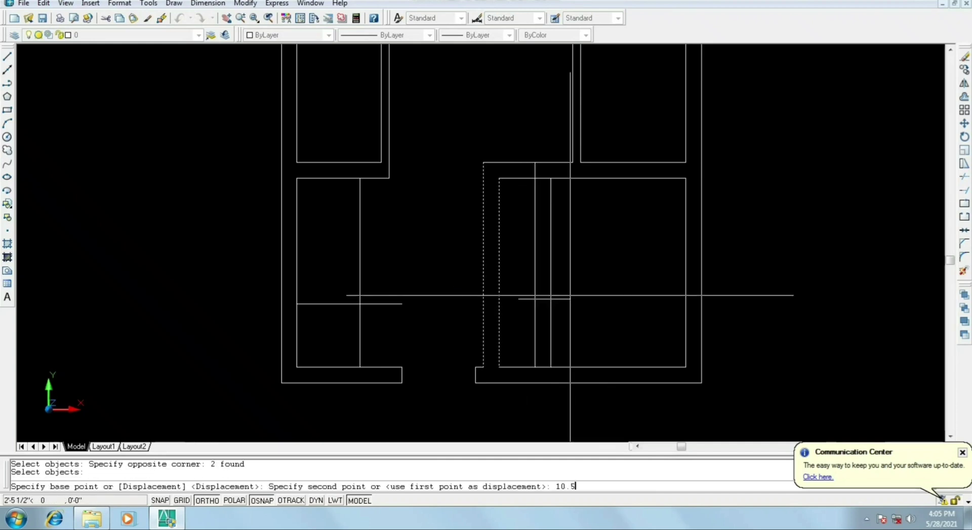
key(Return)
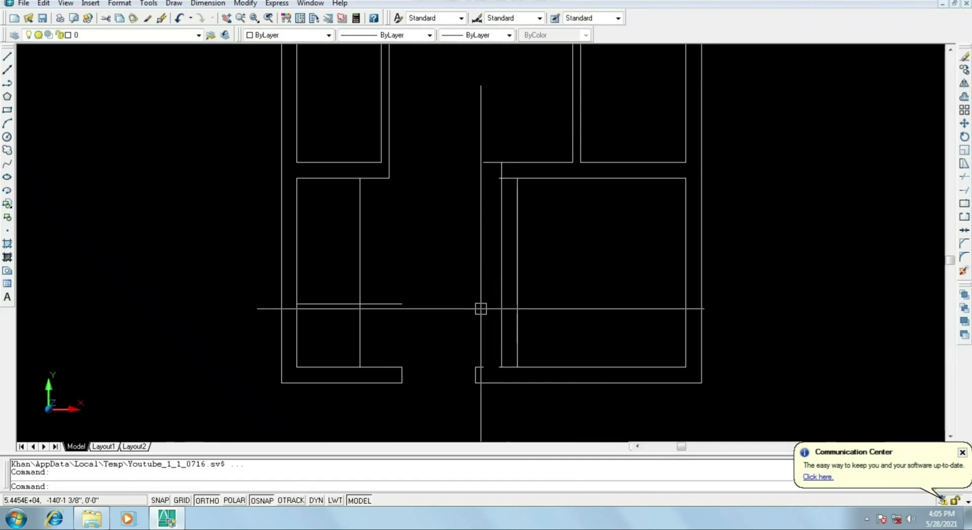
Trim the leftover ends of the moved wall lines against the nearby walls
text(tr)
key(Return)
key(Return)
scroll(487, 166, up, 2)
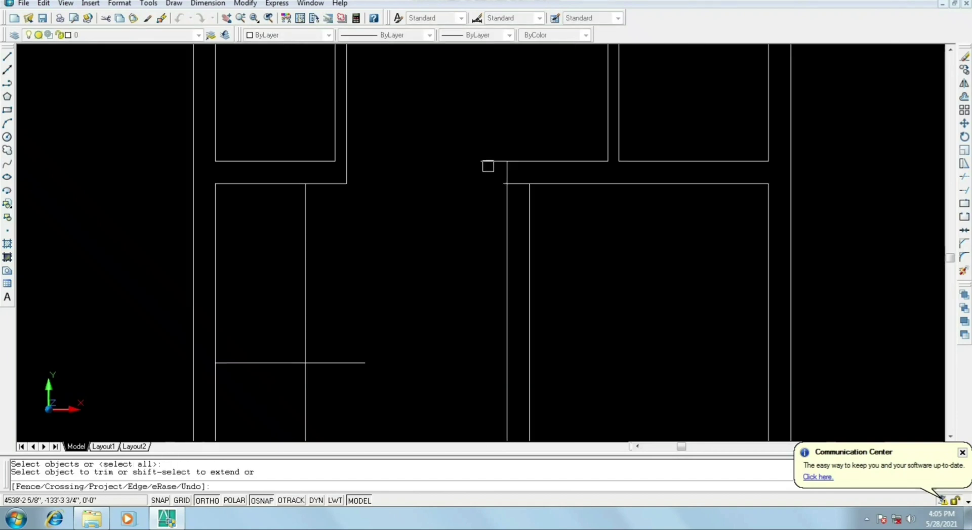
click(487, 160)
scroll(488, 171, up, 3)
scroll(488, 172, up, 3)
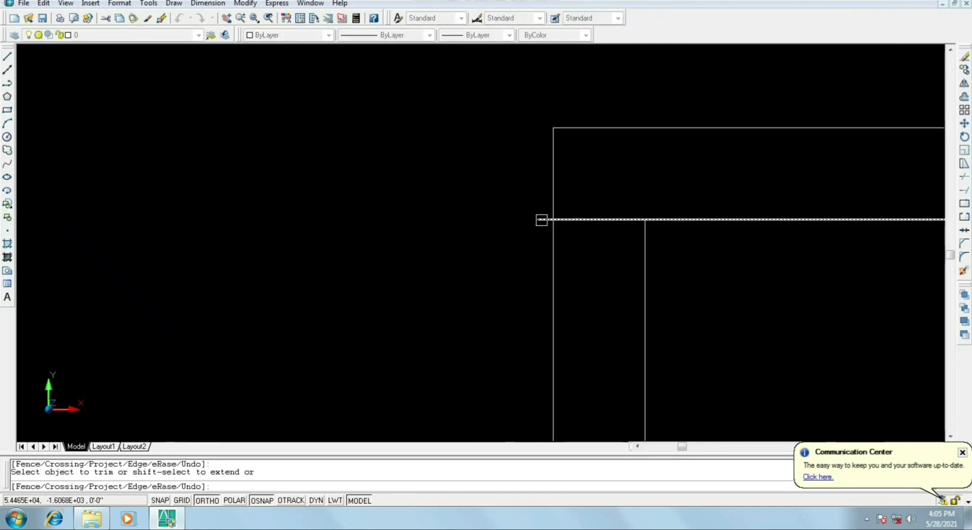
click(580, 220)
scroll(540, 293, down, 3)
scroll(539, 293, down, 2)
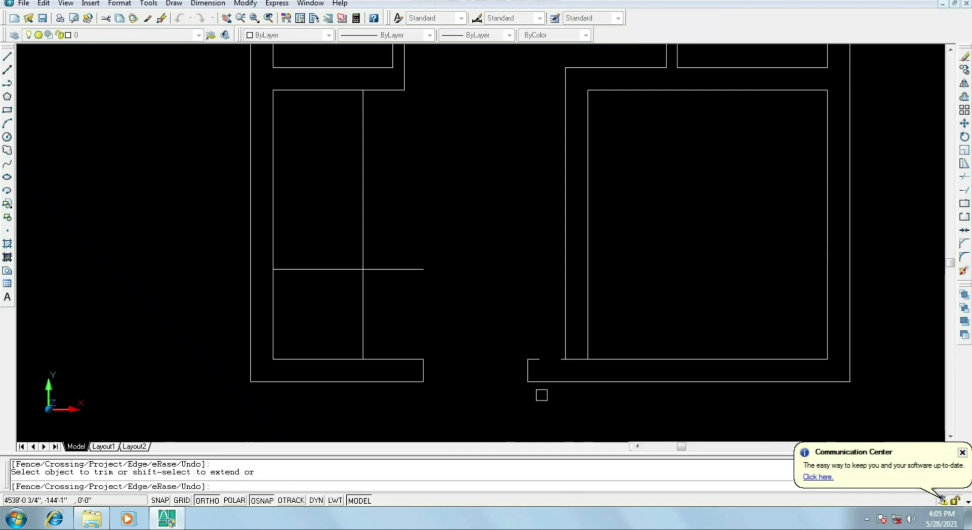
scroll(542, 391, up, 2)
key(Return)
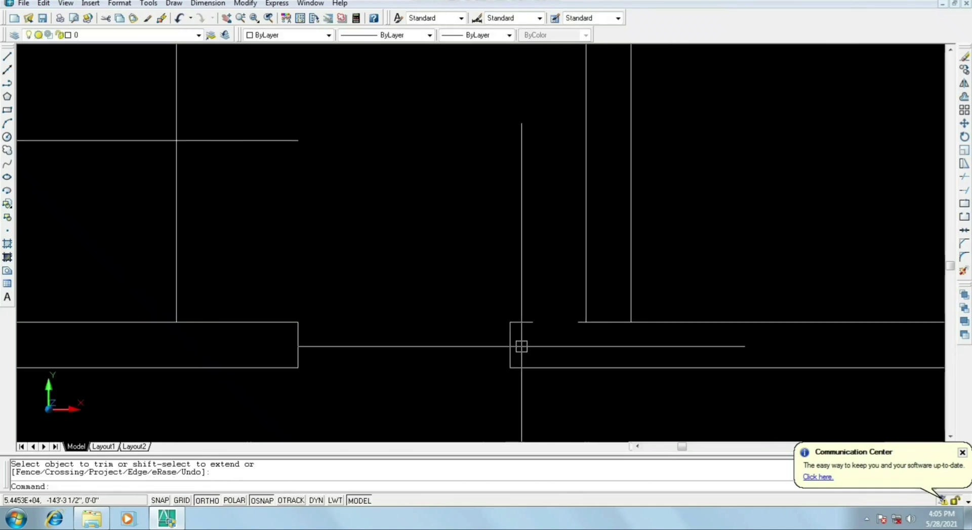
text(O)
Abandon two offset-by-4 attempts, then trim the horizontal line inside the opening
key(Return)
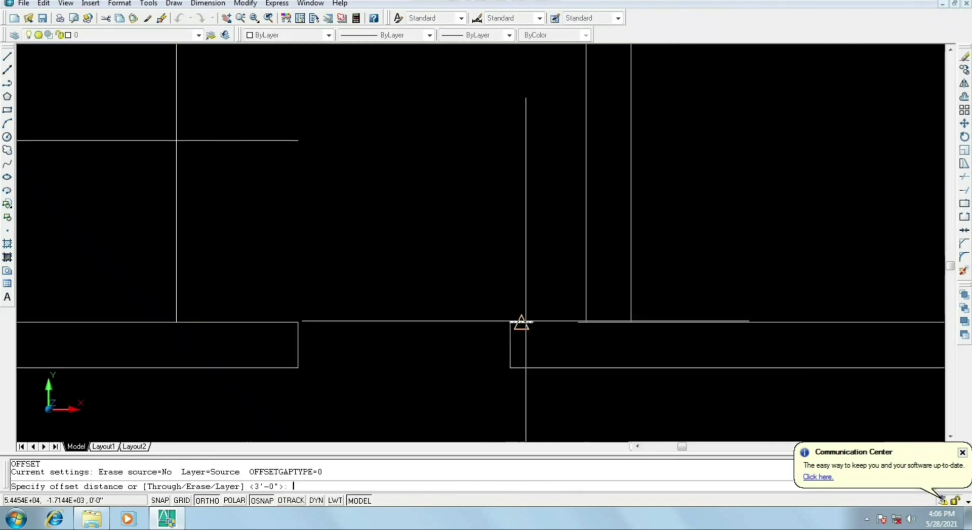
text(4,)
key(Escape)
text(O)
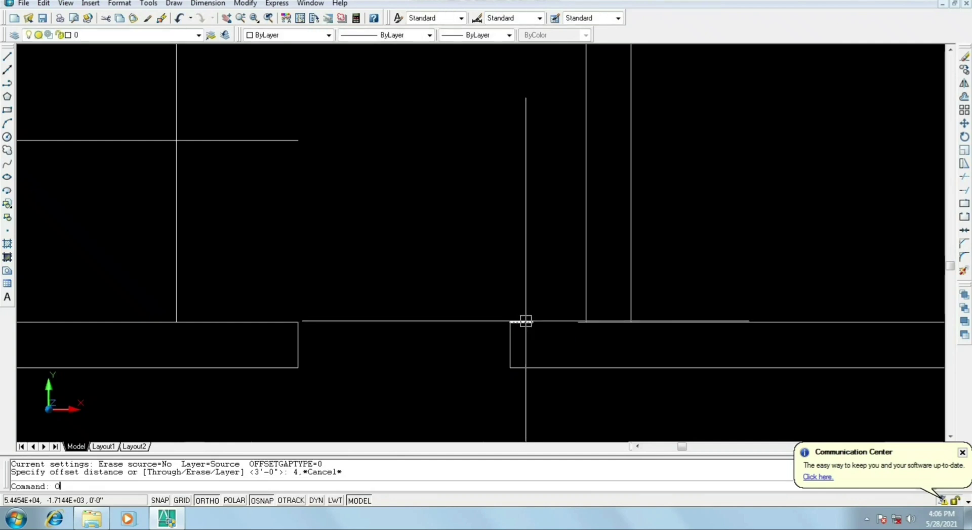
key(Return)
text(4)
key(Escape)
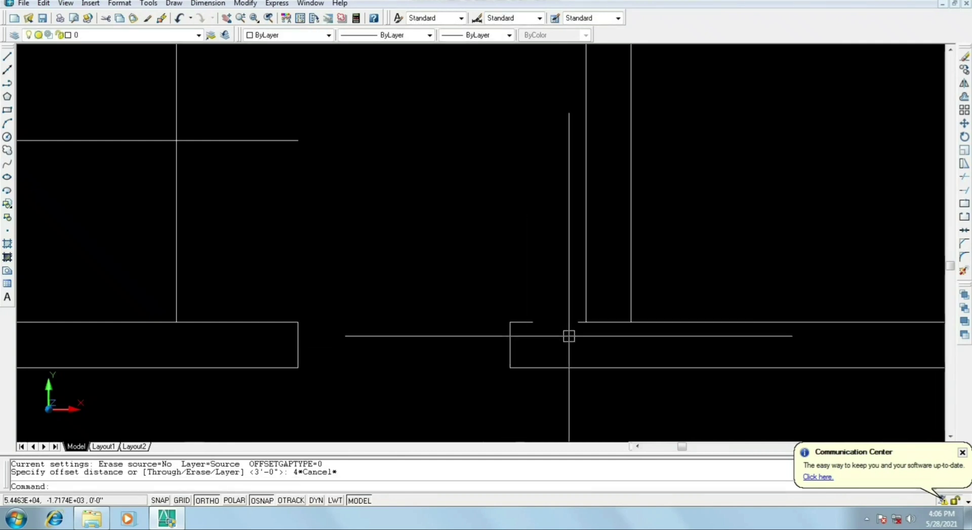
text(TR)
key(Return)
key(Return)
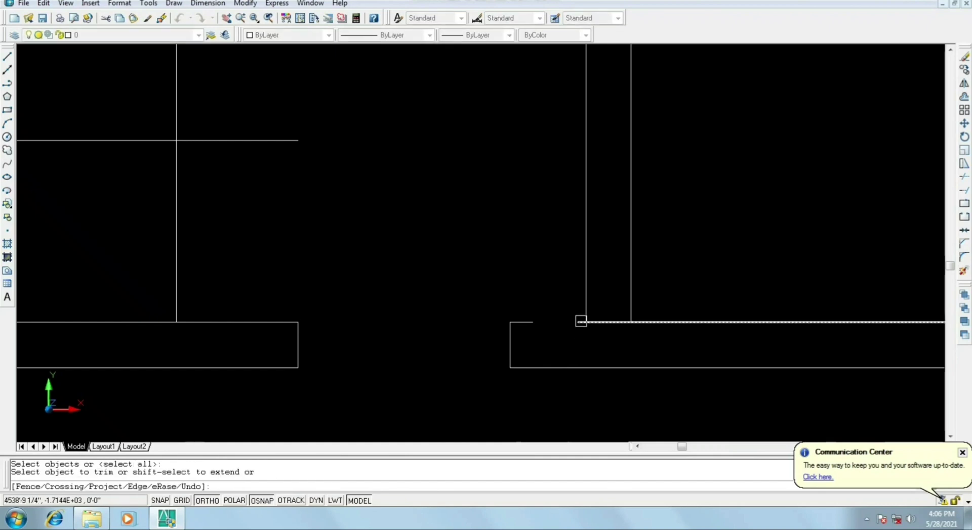
click(577, 322)
click(609, 322)
key(Return)
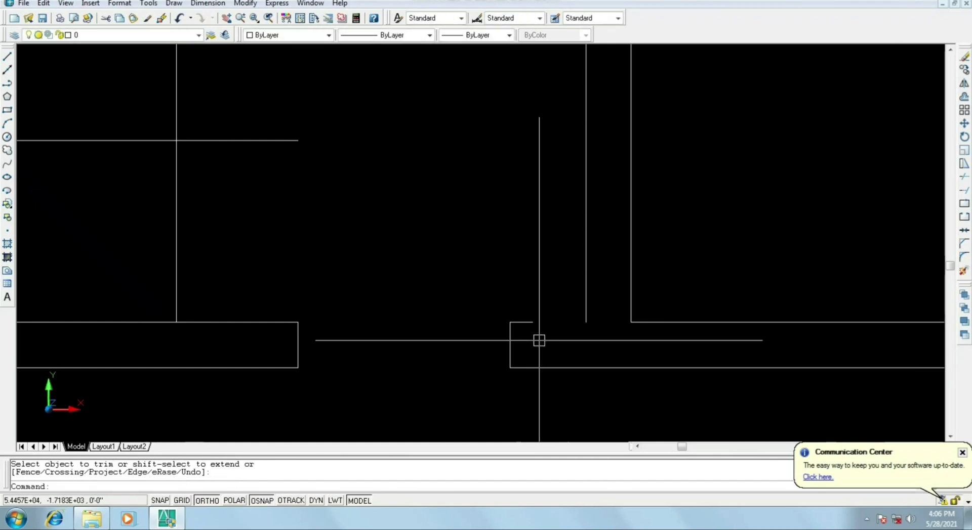
text(M)
key(Return)
Move the three wall-end segments further right to form the jamb
click(533, 301)
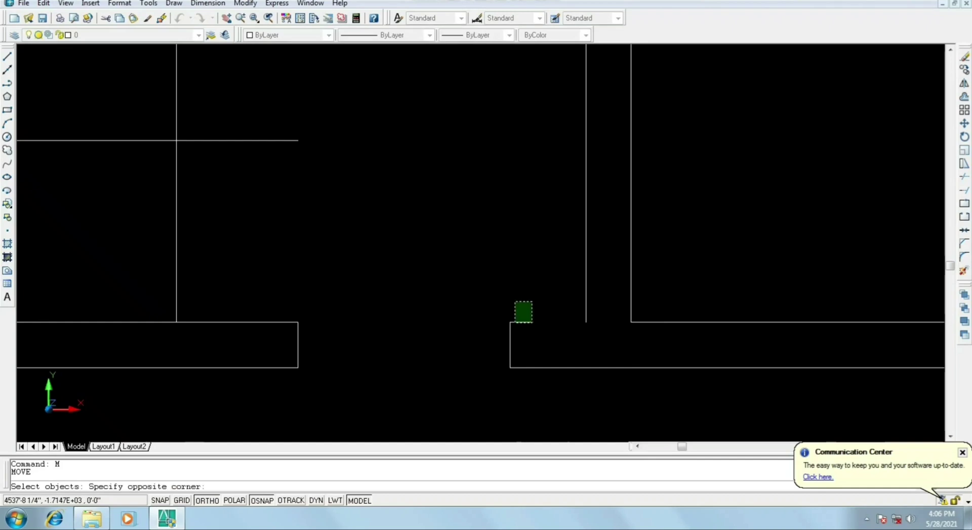
click(495, 337)
click(302, 342)
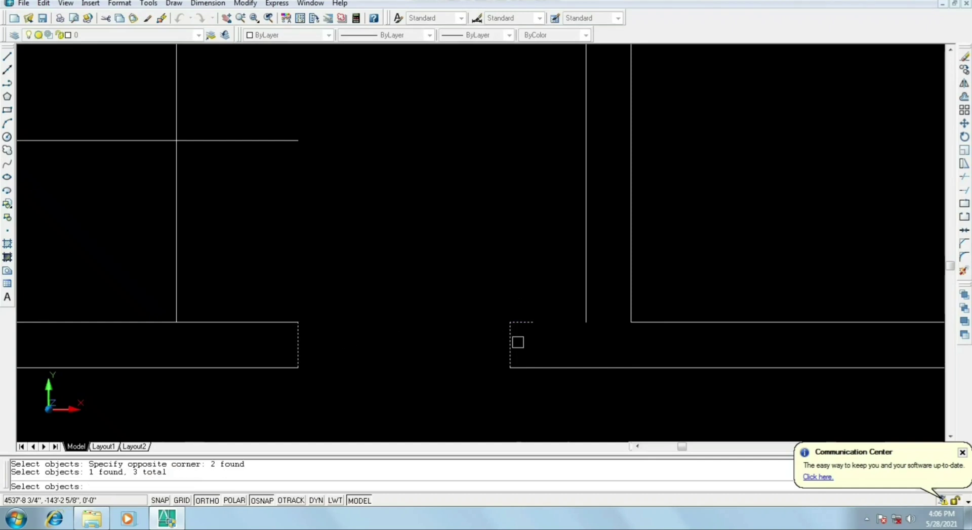
key(Return)
click(533, 322)
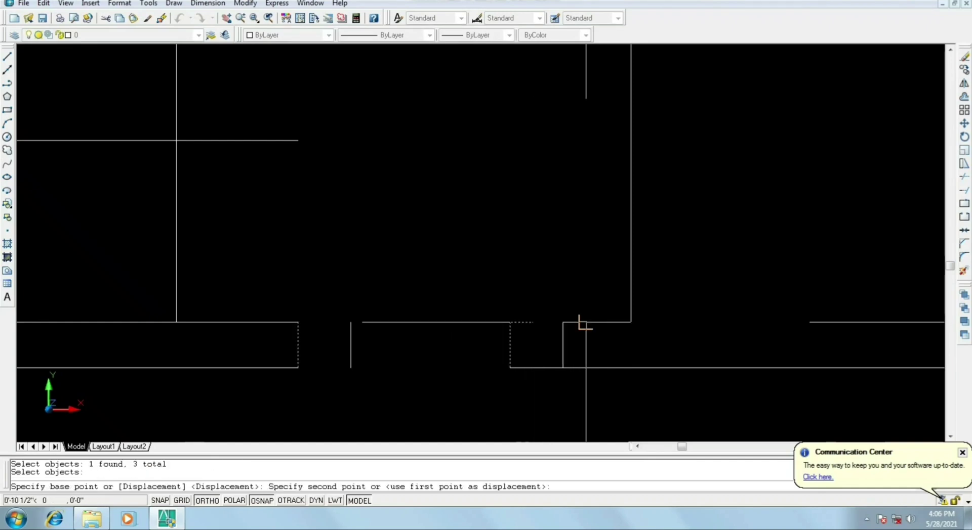
click(585, 324)
Trim away the bottom line inside the opening
text(tr)
key(Return)
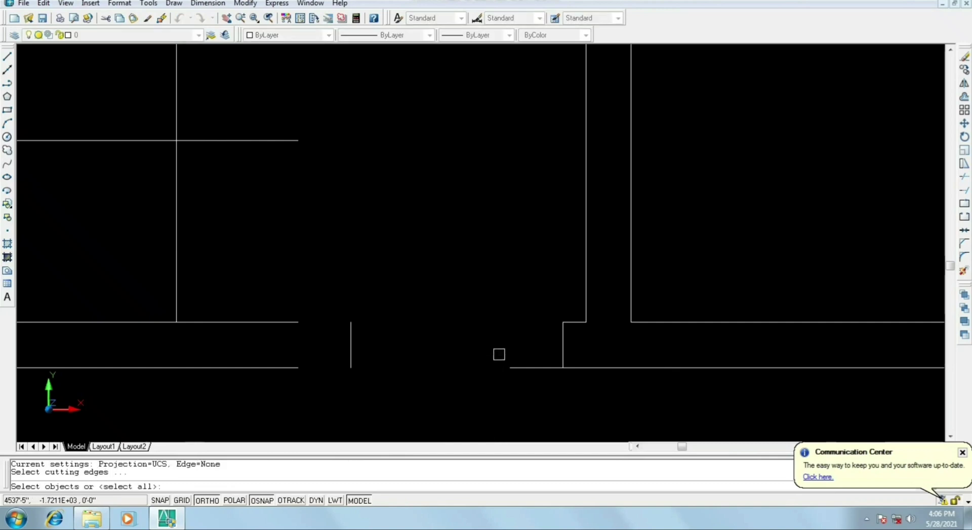
key(Return)
click(534, 337)
click(500, 392)
key(Return)
Extend the bottom wall line to reach the jamb
text(EX)
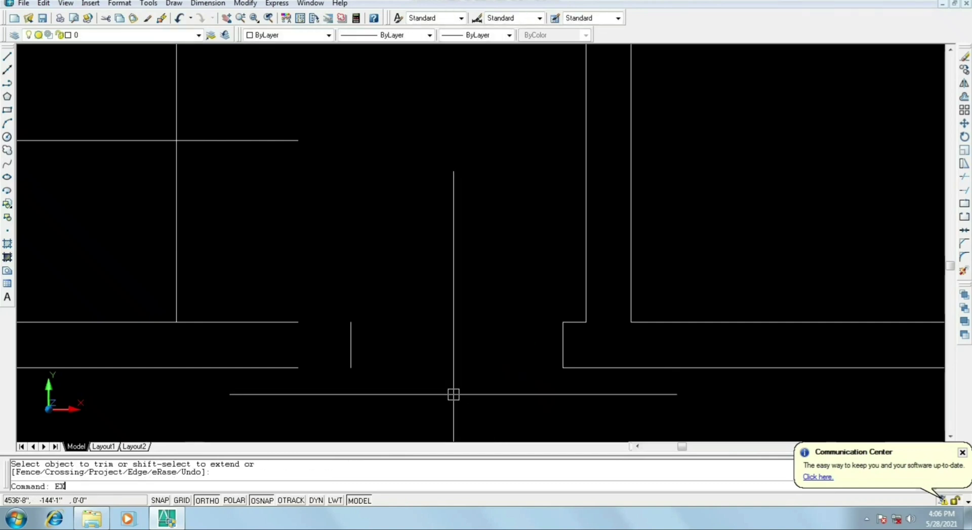
key(Return)
key(Return)
click(297, 373)
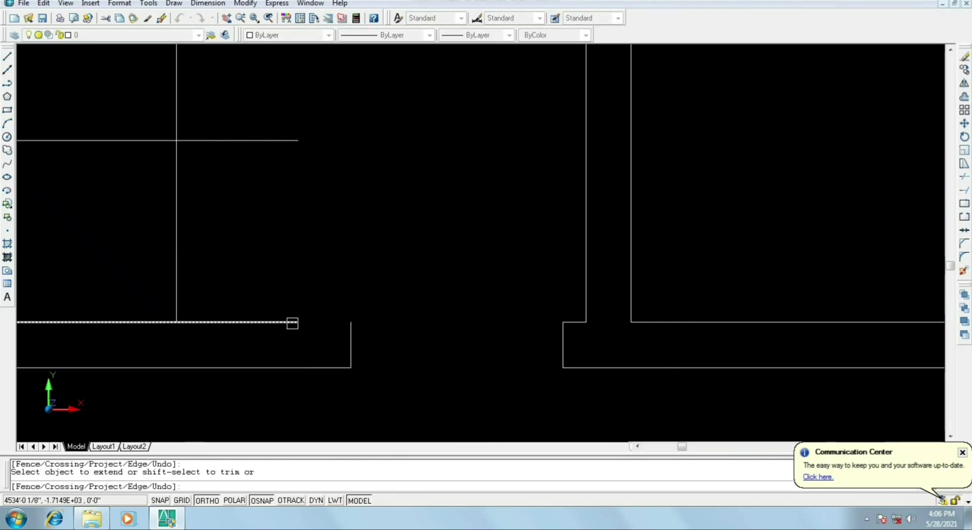
key(Return)
scroll(375, 334, down, 2)
scroll(384, 325, down, 1)
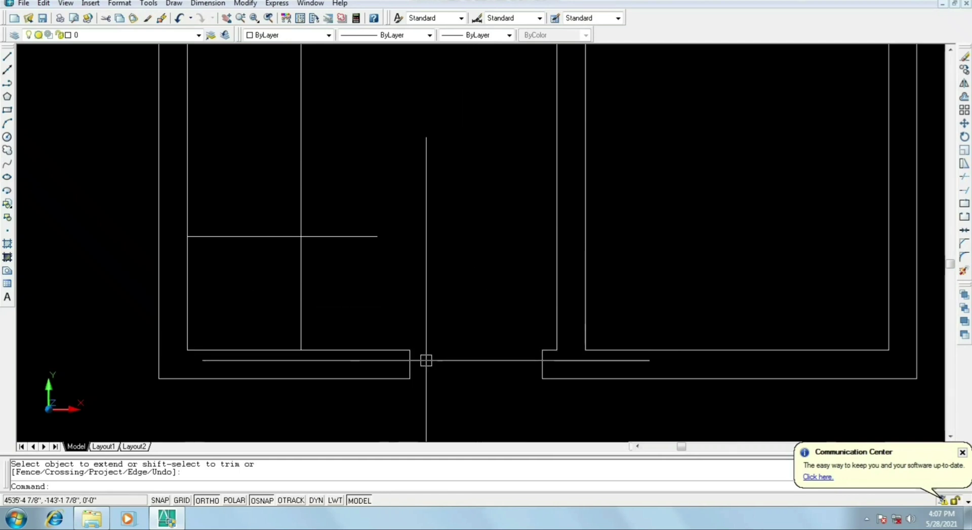
Offset the left room's vertical line three times at 11 spacing to create tread lines
middle_drag(438, 366, 473, 367)
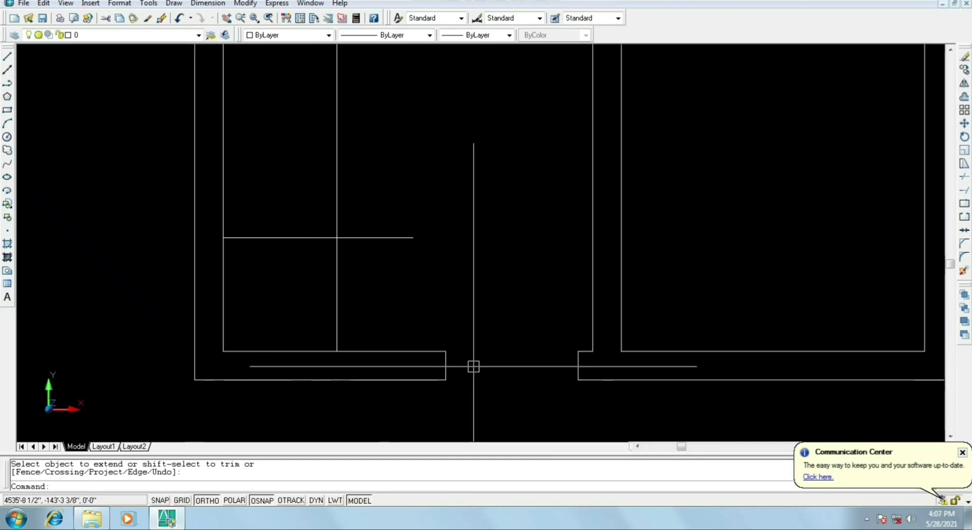
text(O)
key(Return)
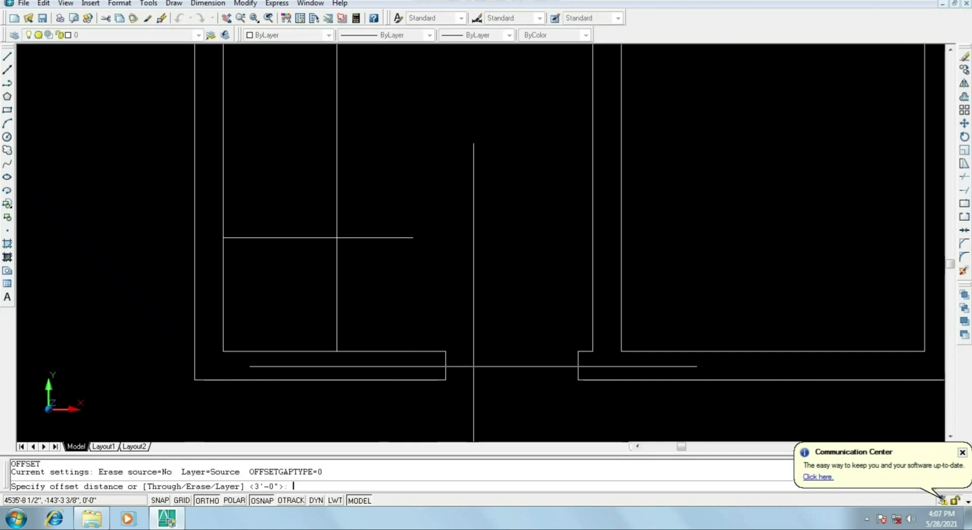
text(11)
key(Return)
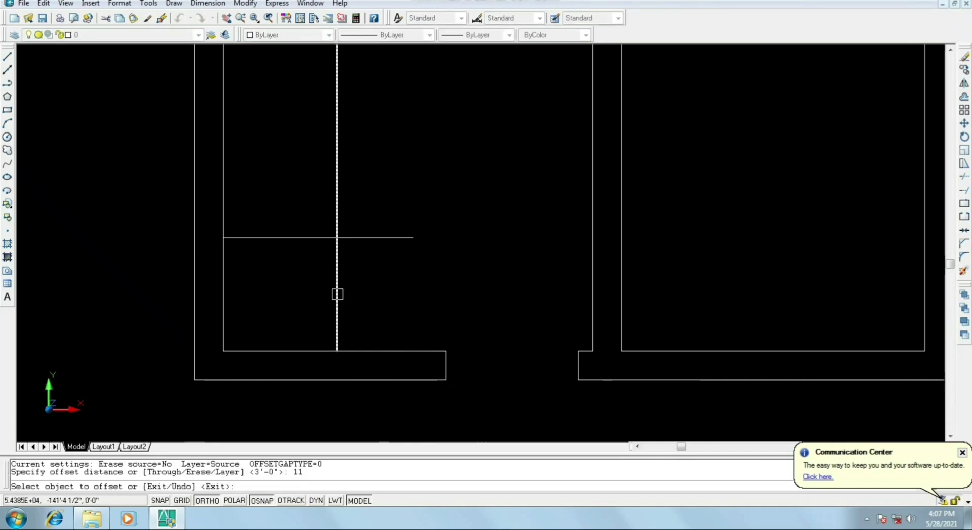
click(336, 294)
click(360, 292)
click(371, 294)
click(406, 294)
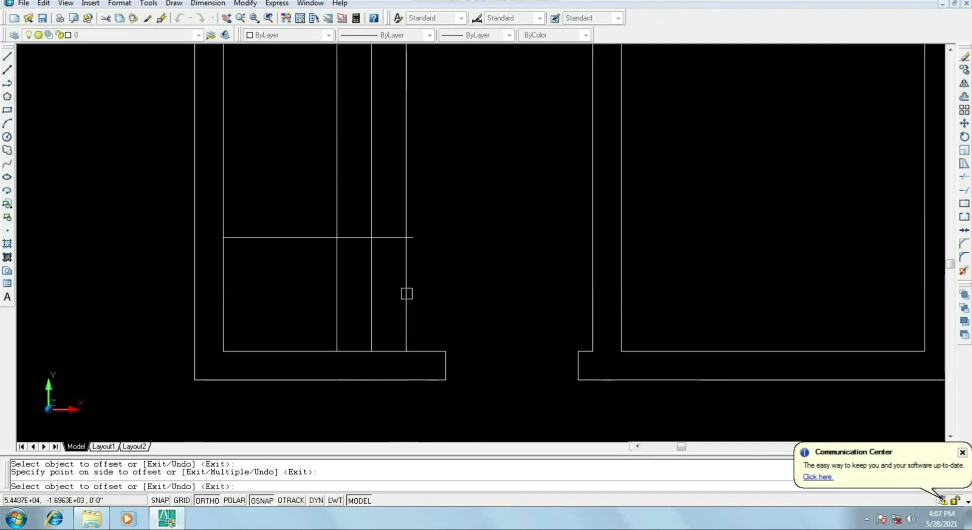
click(406, 294)
click(424, 294)
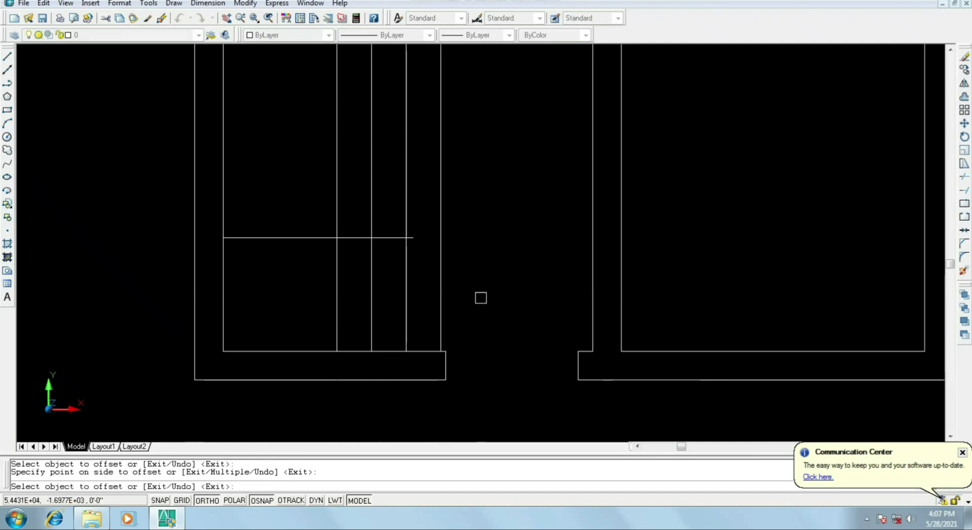
key(Return)
Extend the horizontal line across the run to the last tread line
key(Return)
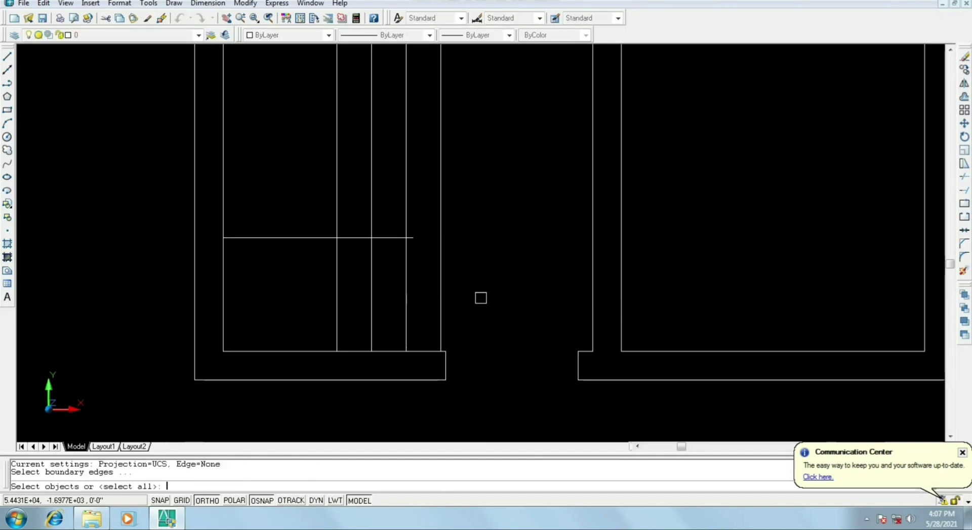
key(Return)
click(403, 237)
key(Return)
text(T)
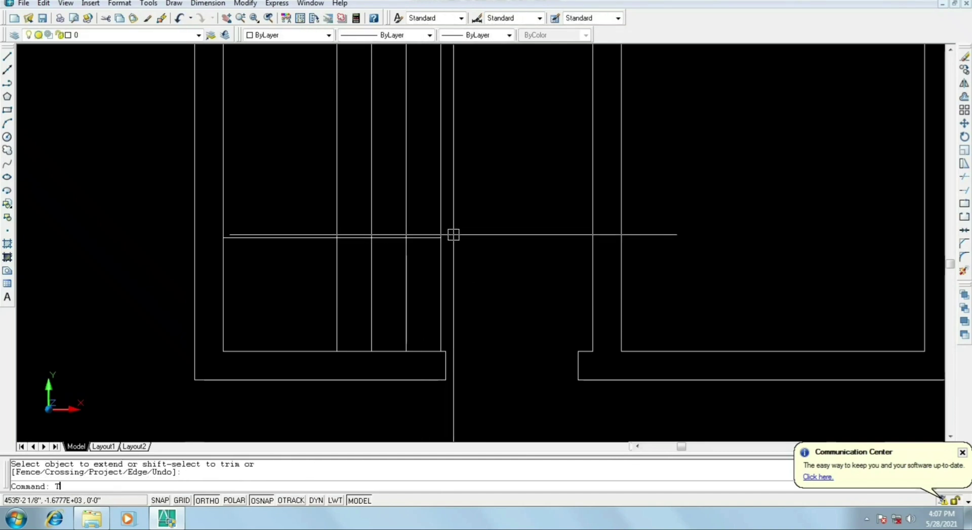
text(tr)
key(Return)
key(Return)
Trim the tread lines where they rise above the horizontal line
click(492, 162)
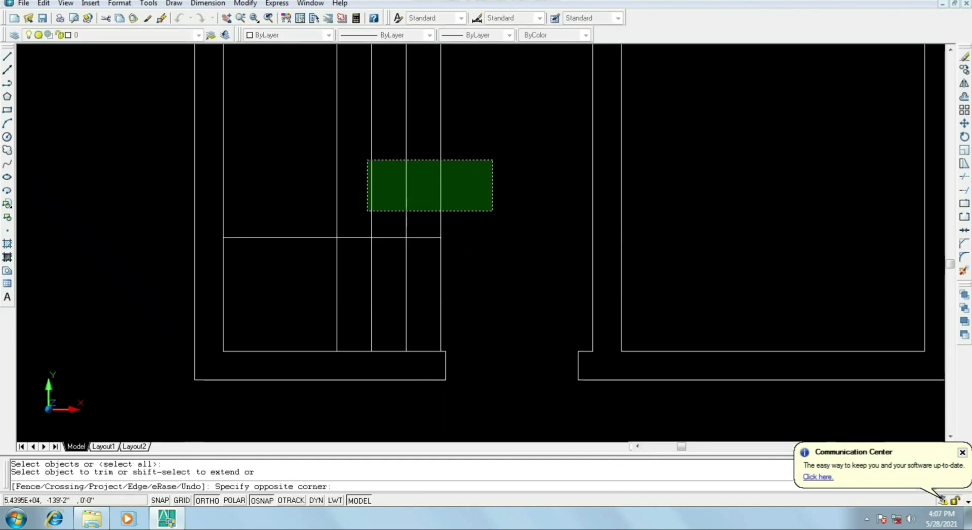
click(359, 214)
middle_drag(455, 237, 450, 321)
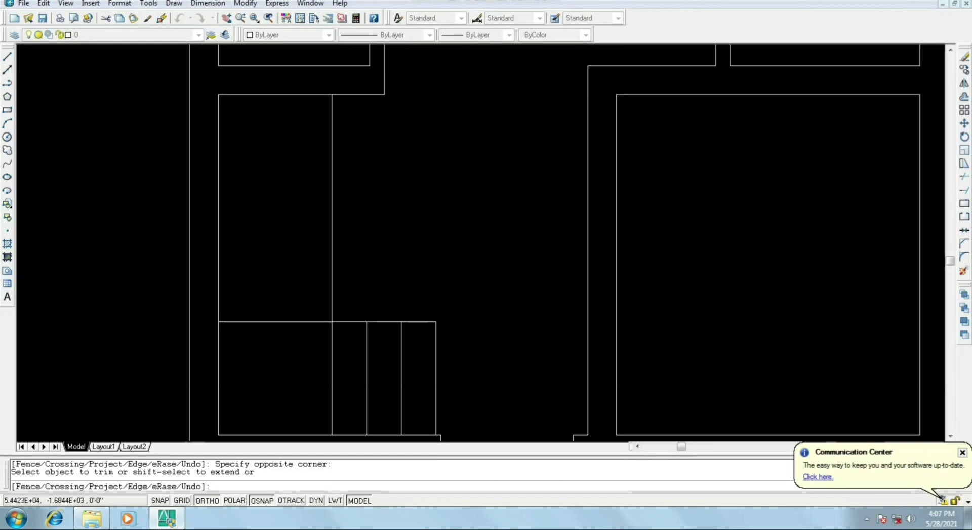
key(Return)
middle_drag(465, 374, 451, 329)
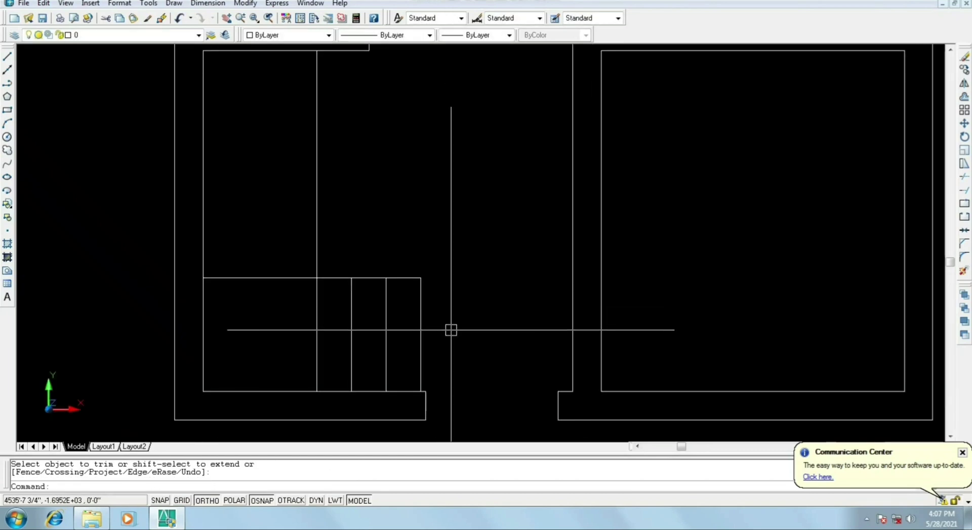
text(O)
Close the landing's bottom edge with a line from the centre divider to the left side
key(Escape)
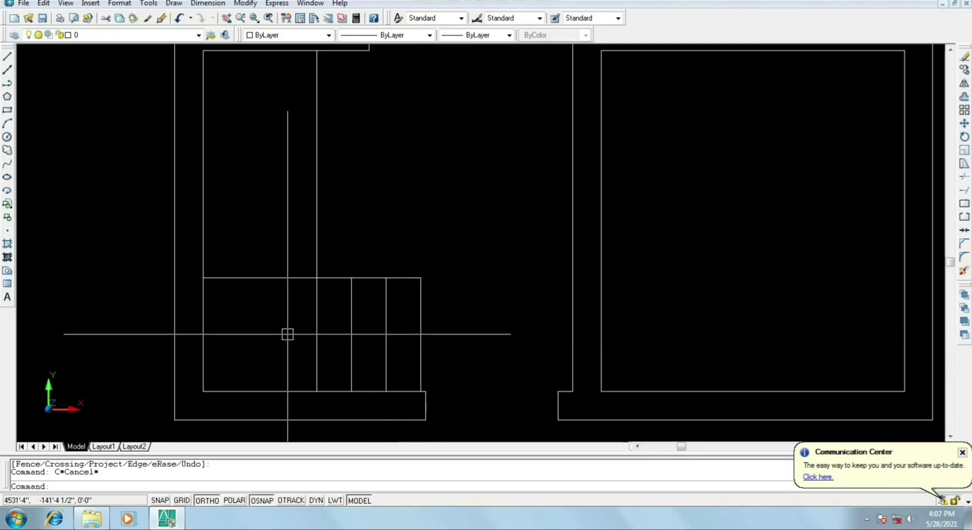
text(l)
key(Return)
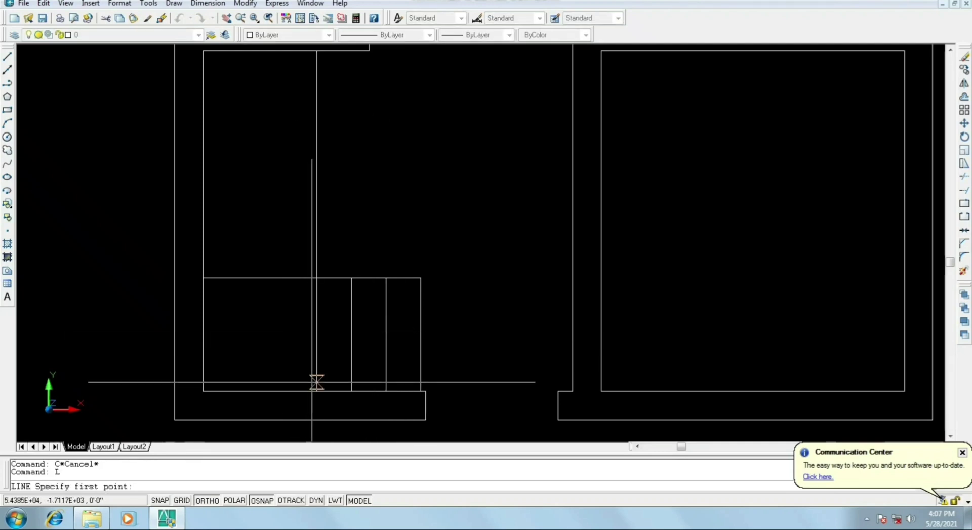
click(316, 392)
key(Escape)
text(l)
key(Return)
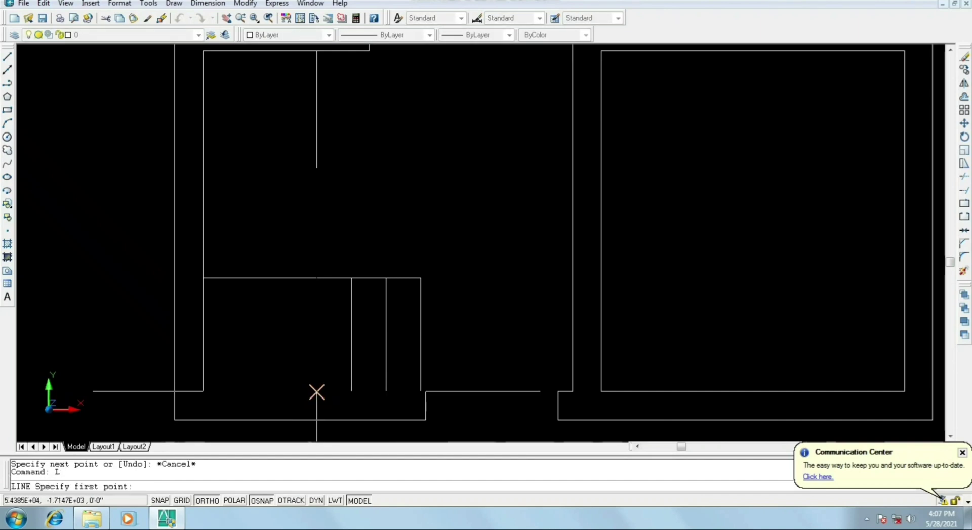
click(317, 393)
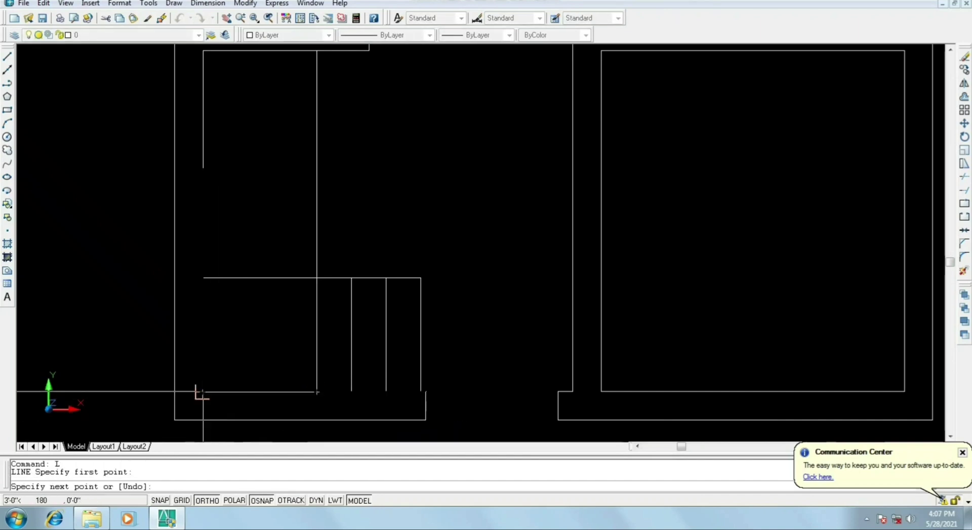
click(203, 392)
key(Return)
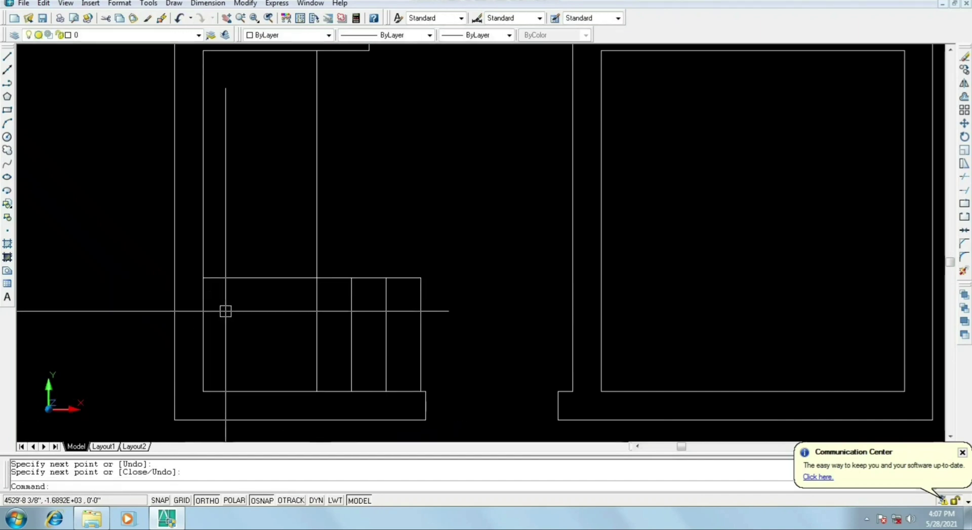
Draw two winder lines from the inner corner to the landing's bottom and left edges
text(l)
key(Return)
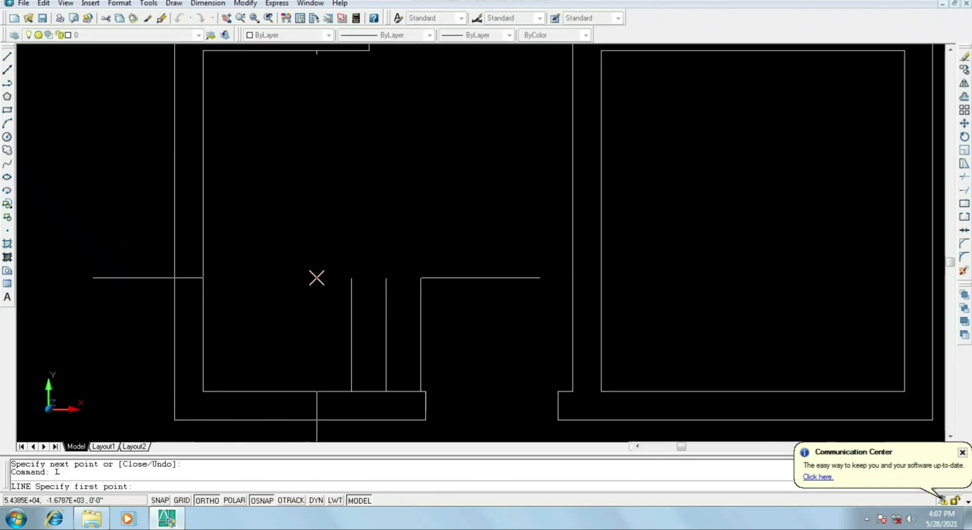
click(317, 278)
click(261, 384)
key(Return)
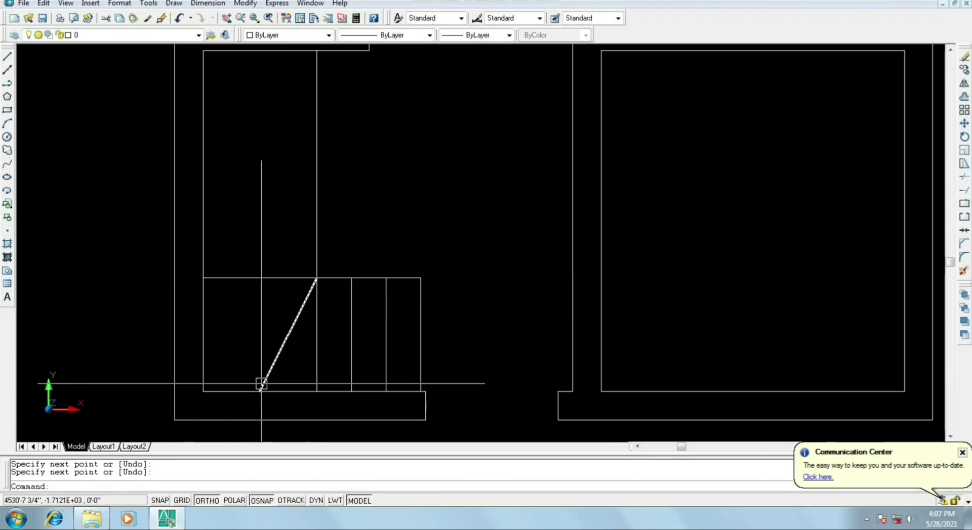
text(l)
key(Return)
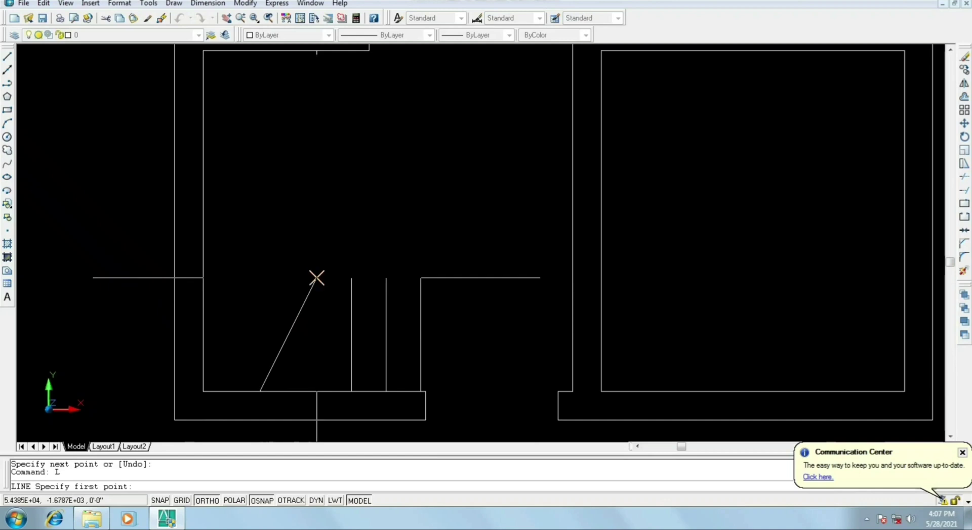
click(317, 277)
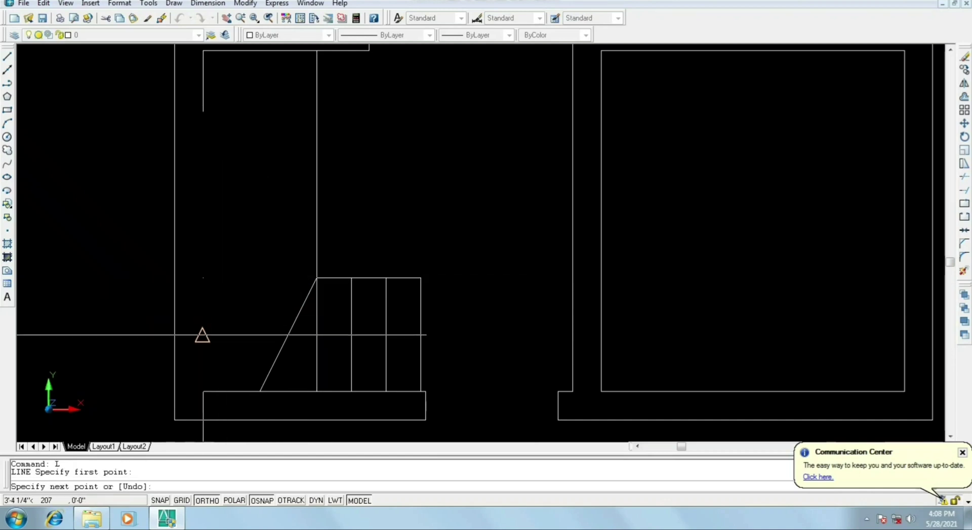
click(203, 335)
key(Return)
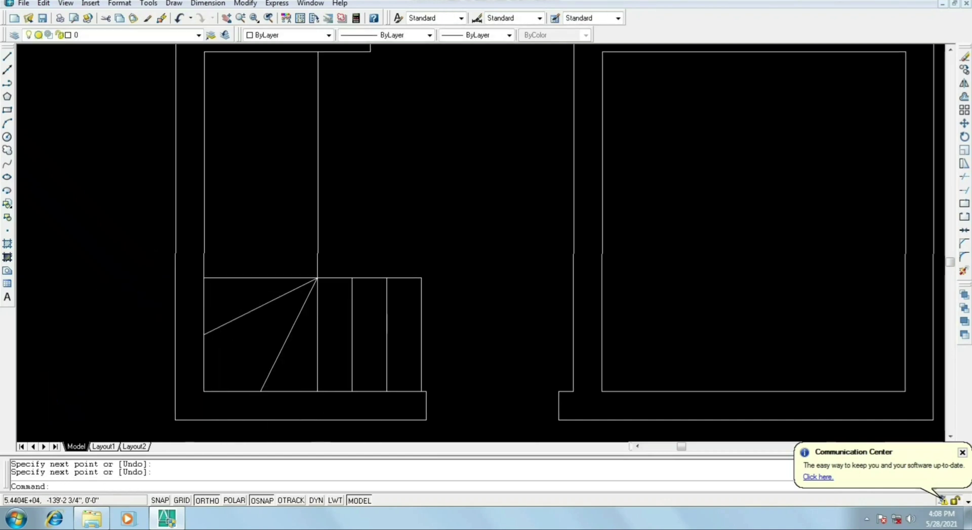
middle_drag(376, 251, 388, 289)
Offset two tread lines 11" above the landing, then copy the top line 3' down
key(Return)
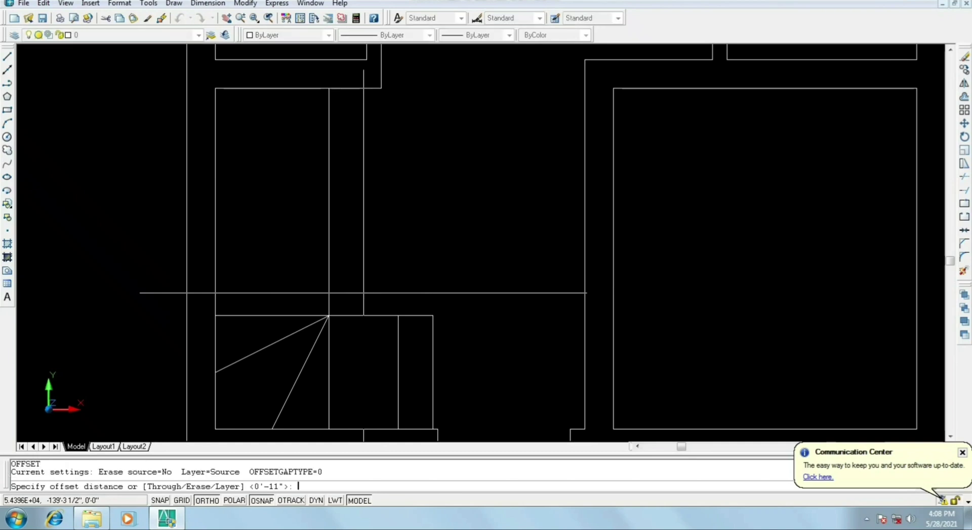
text(11)
key(Return)
click(245, 315)
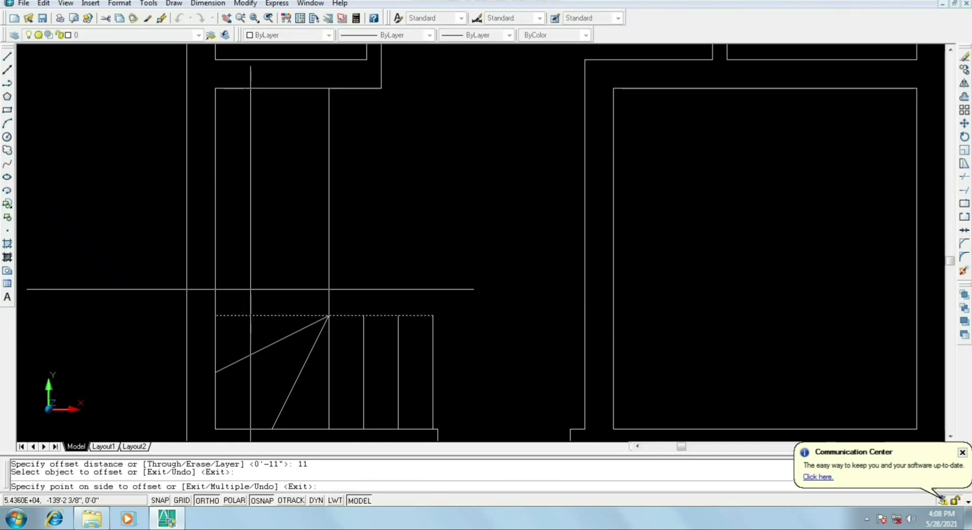
click(254, 285)
click(265, 281)
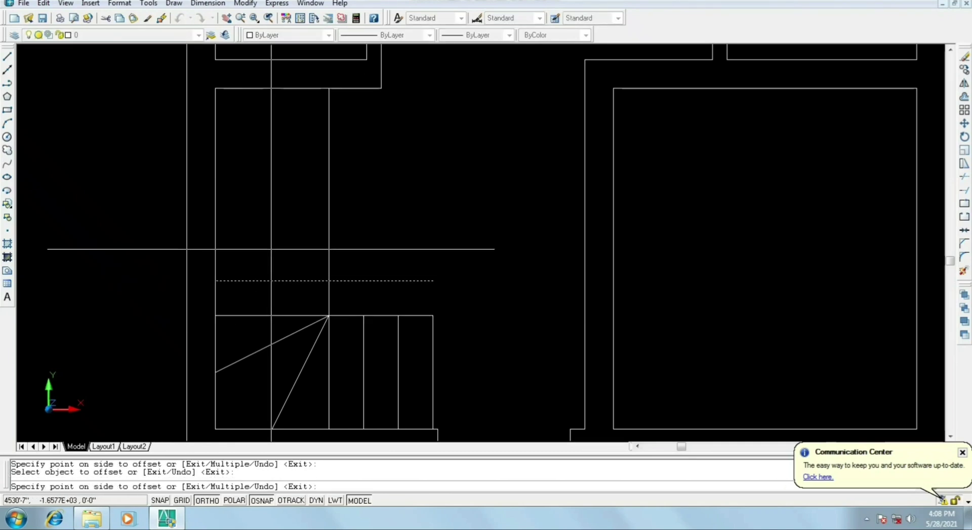
click(271, 249)
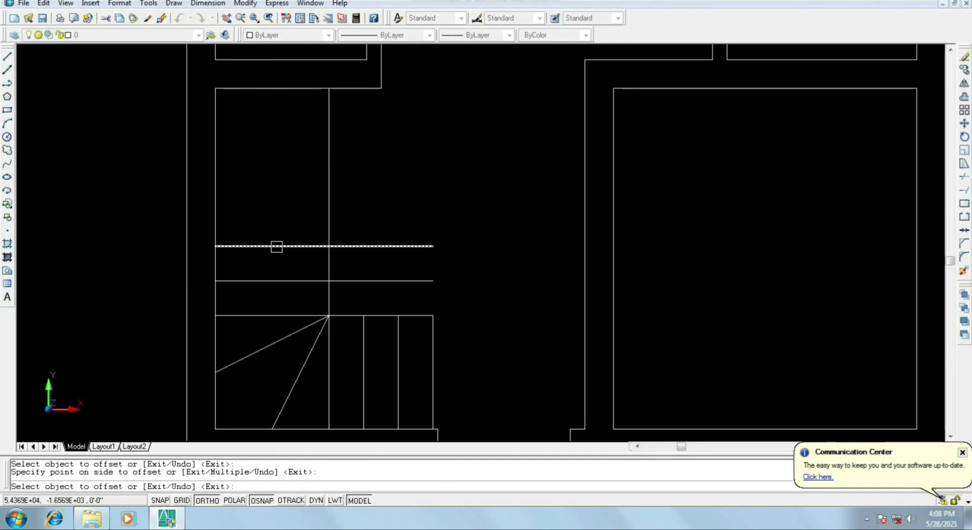
key(Escape)
key(Return)
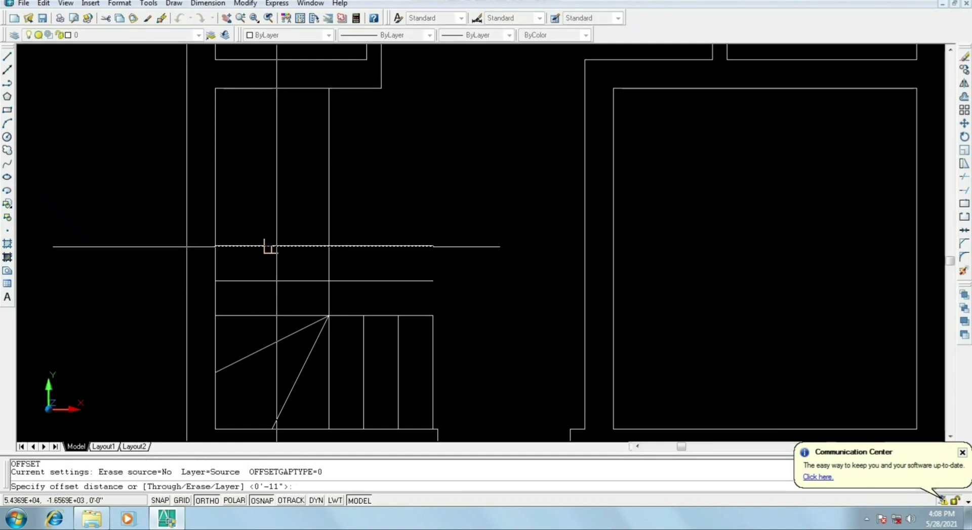
text(3')
key(Return)
click(295, 89)
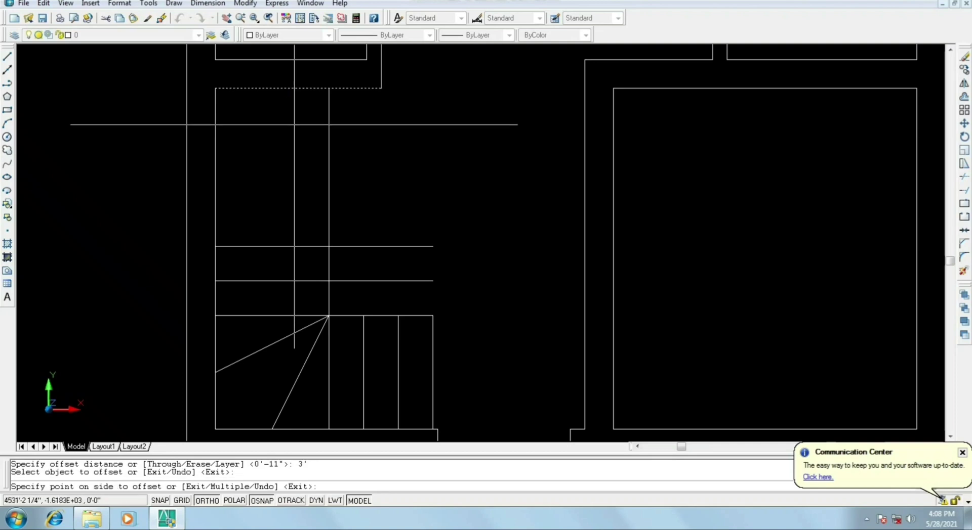
click(305, 173)
key(Return)
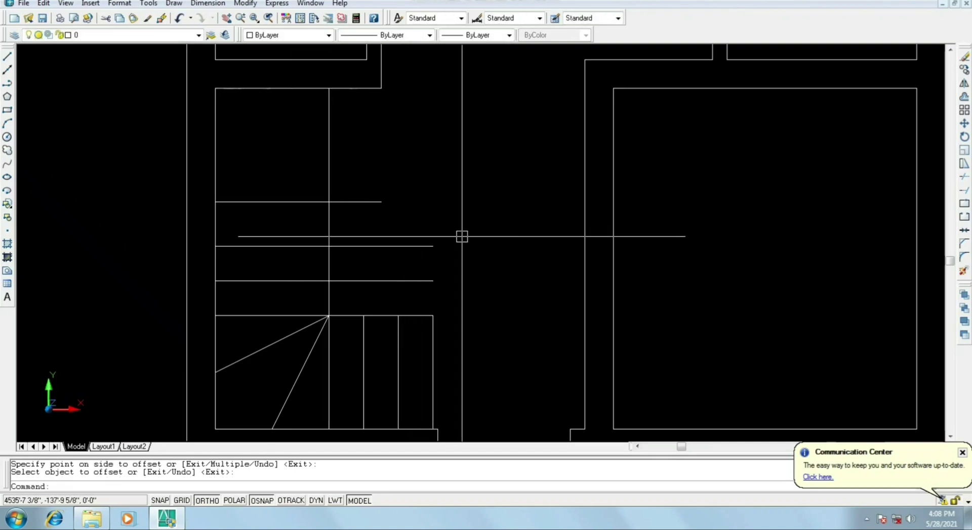
Delete the two misplaced tread lines
click(400, 246)
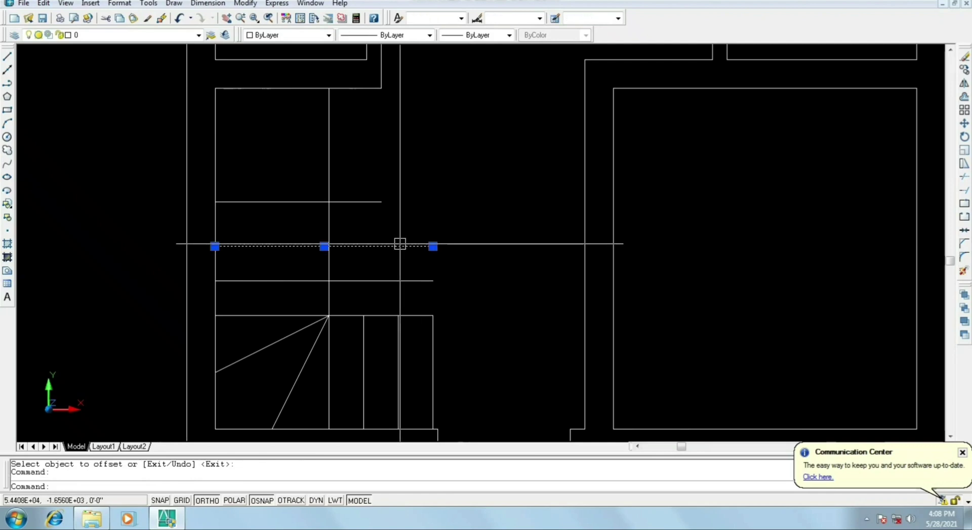
click(393, 296)
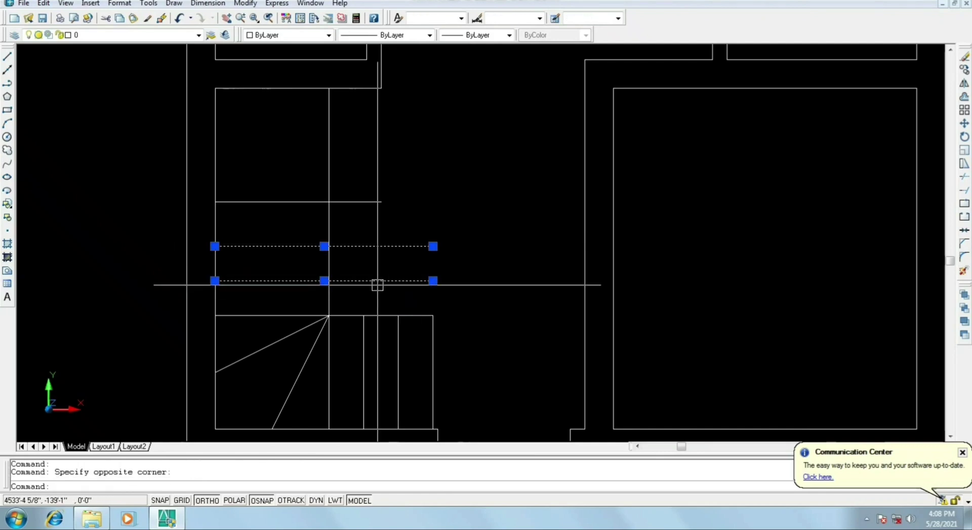
key(Delete)
middle_drag(412, 259, 424, 264)
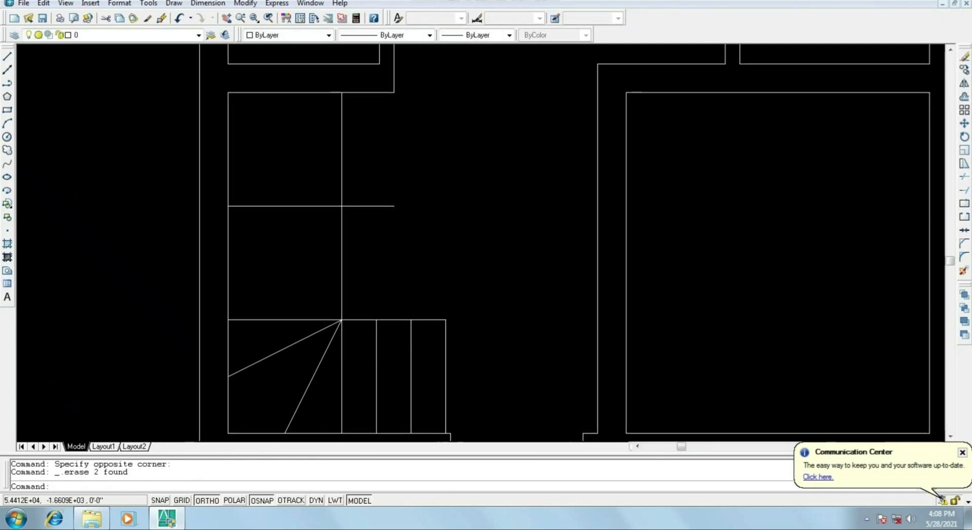
text(O)
Offset the landing's top line three times at 11" to create three tread lines
key(Return)
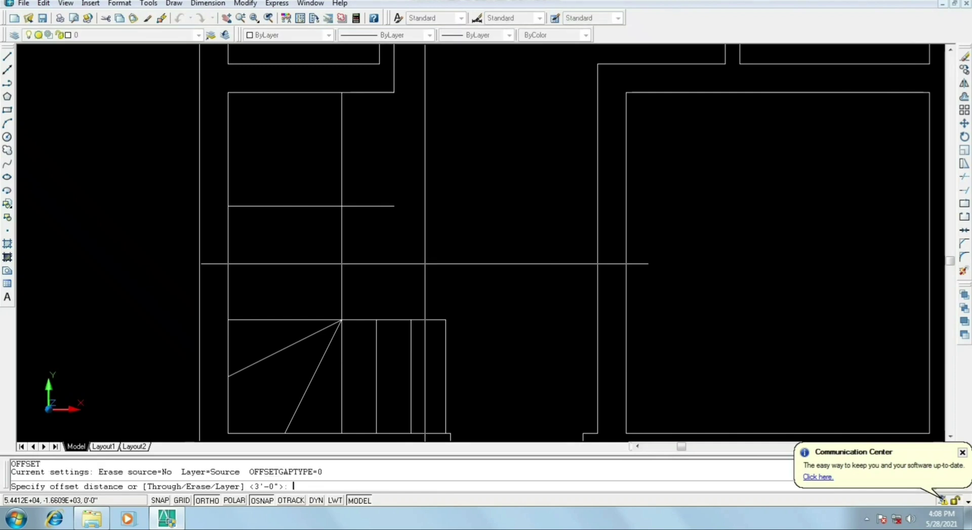
text(1)
key(Return)
click(294, 318)
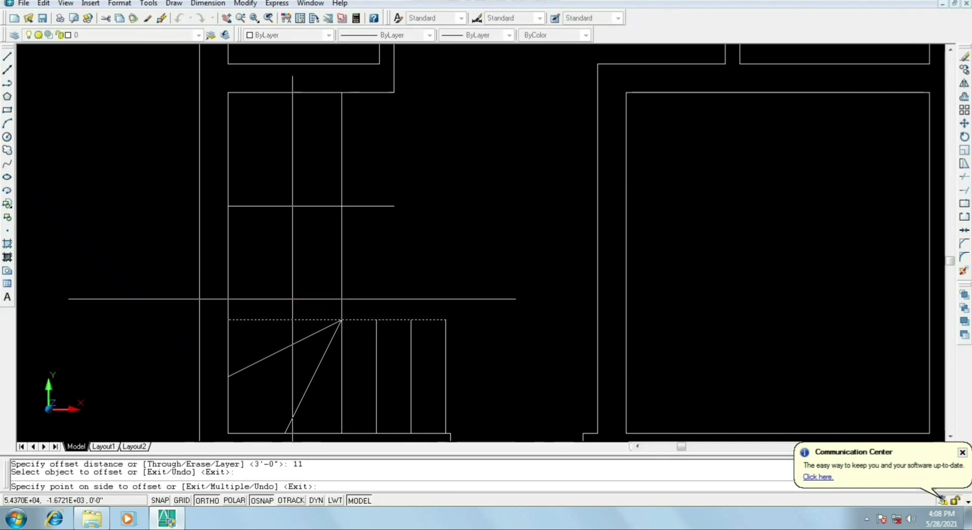
click(295, 300)
click(297, 285)
click(303, 254)
click(304, 254)
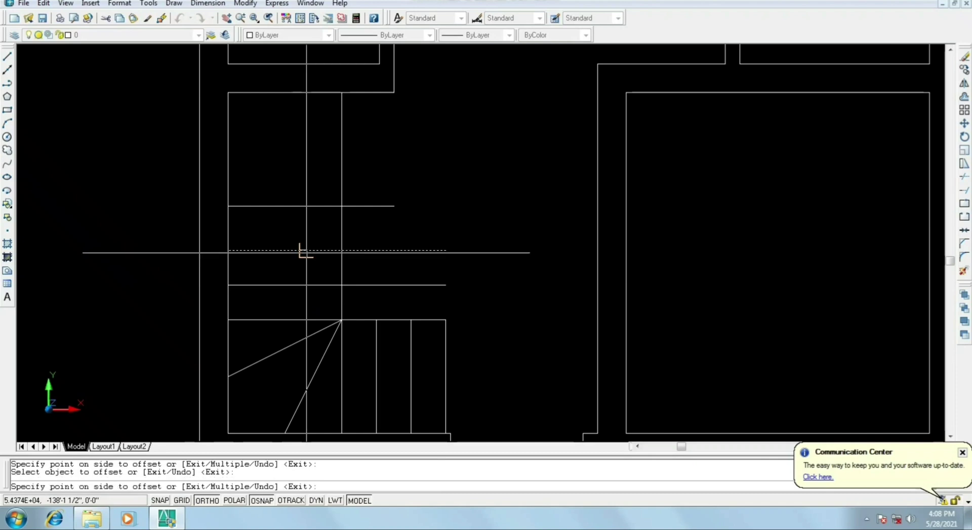
click(318, 223)
key(Return)
Delete the leftover 3' line and trim the treads at the center wall
click(326, 206)
key(Delete)
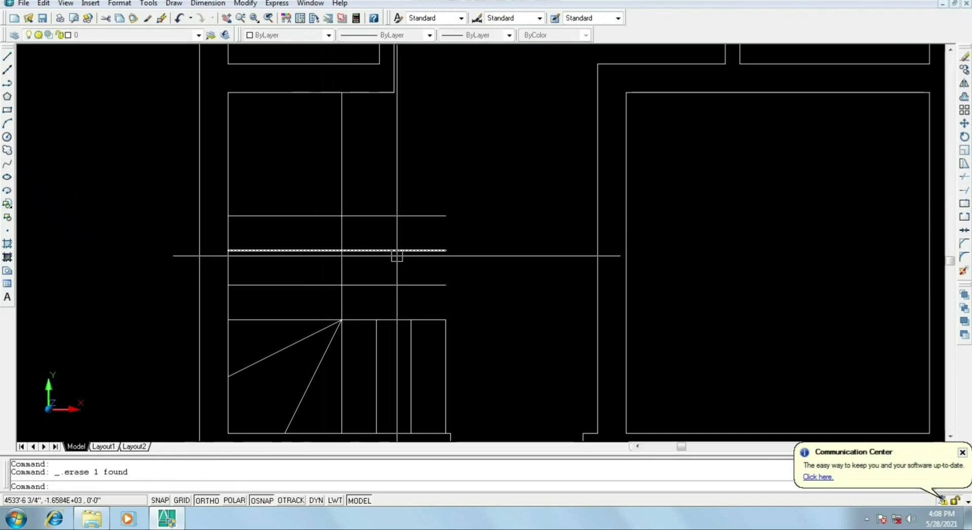
text(tr)
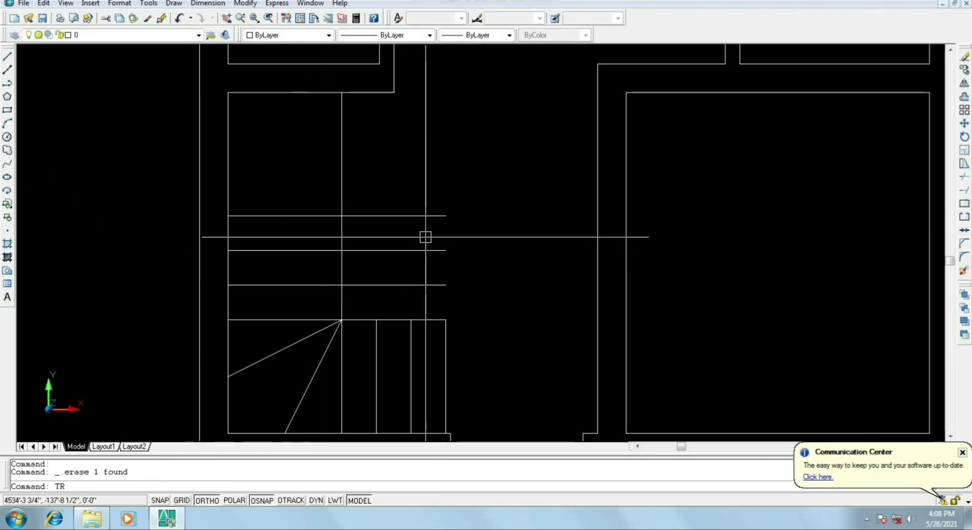
key(Return)
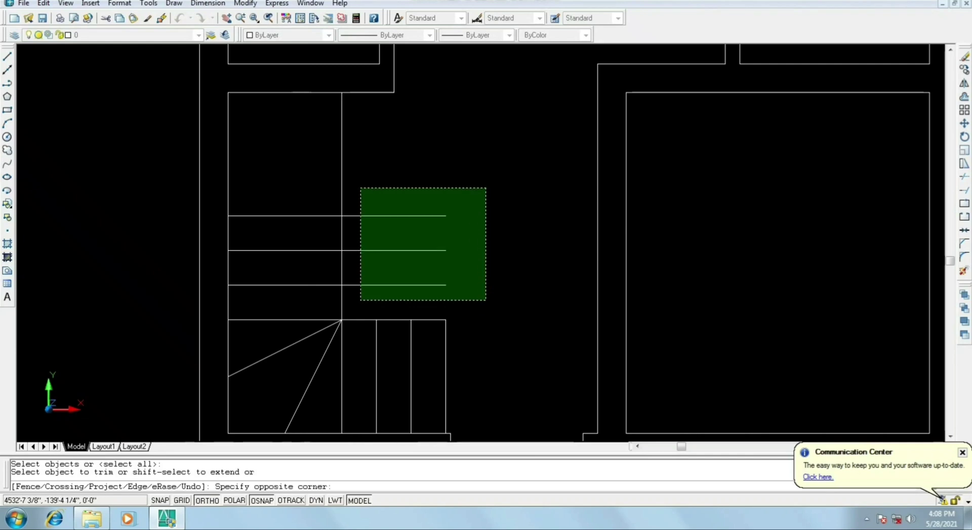
click(360, 300)
middle_drag(378, 244, 383, 301)
key(Return)
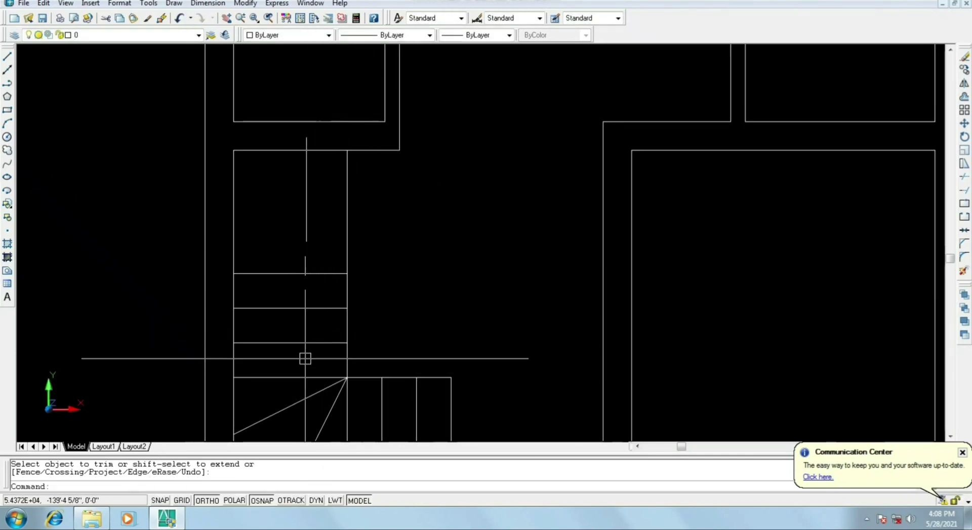
Draw a line from the top tread's left end up to the upper corner and across the top
text(l)
key(Return)
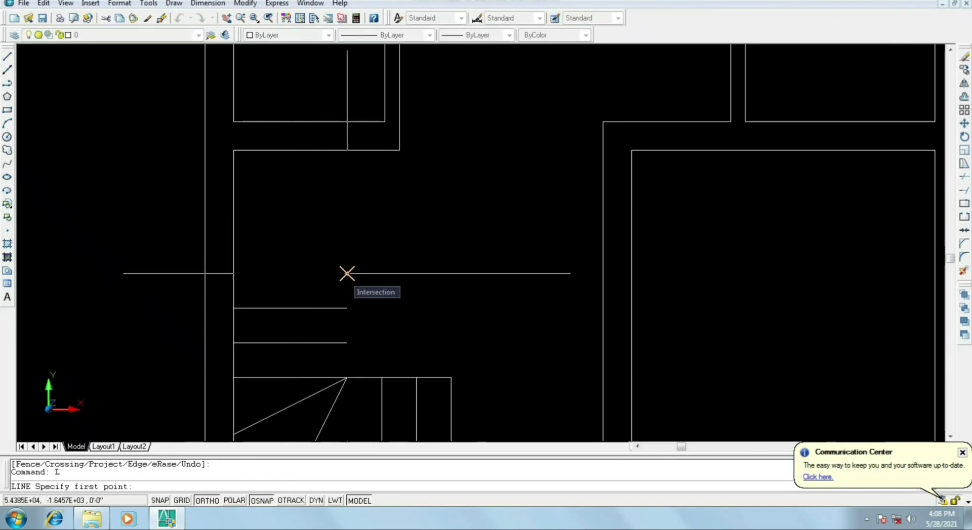
click(233, 274)
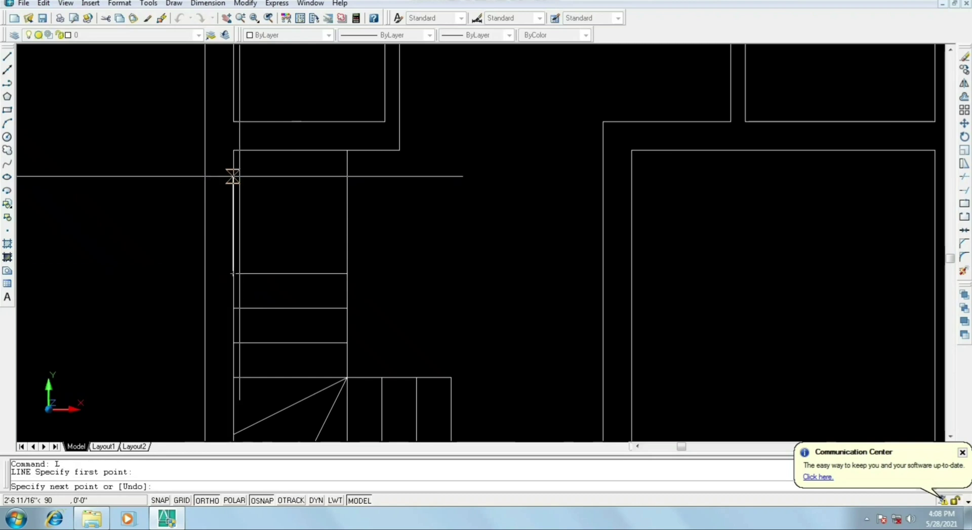
click(233, 150)
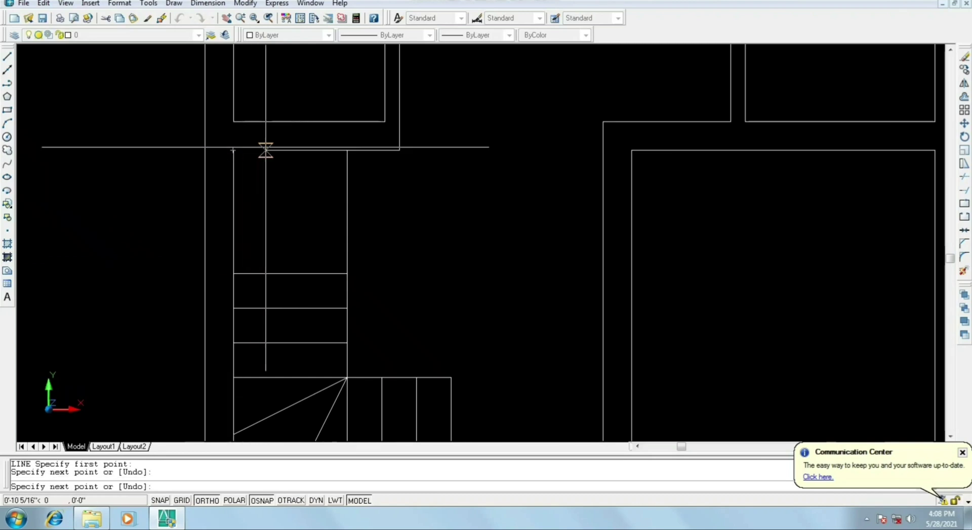
click(347, 150)
key(Return)
key(Return)
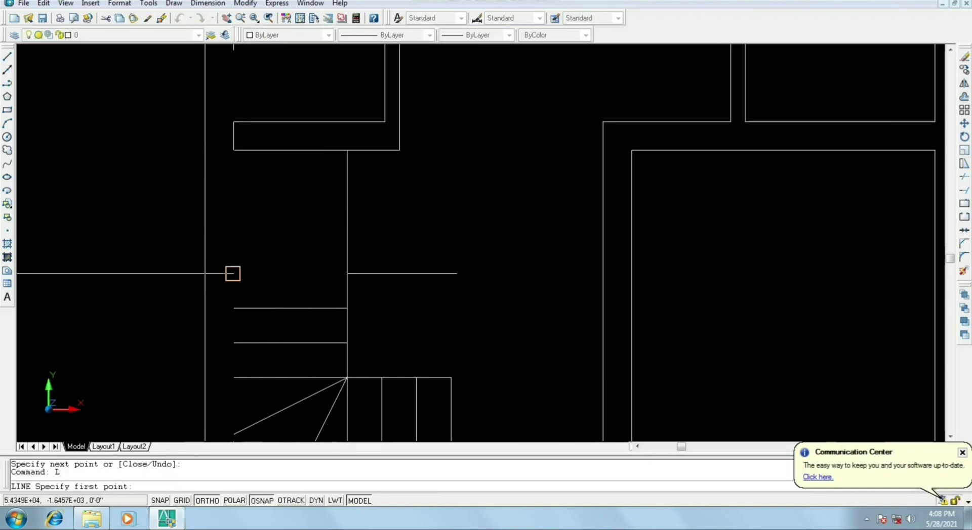
Draw two winder diagonals from the inner corner to the wall and to the landing edge
click(347, 274)
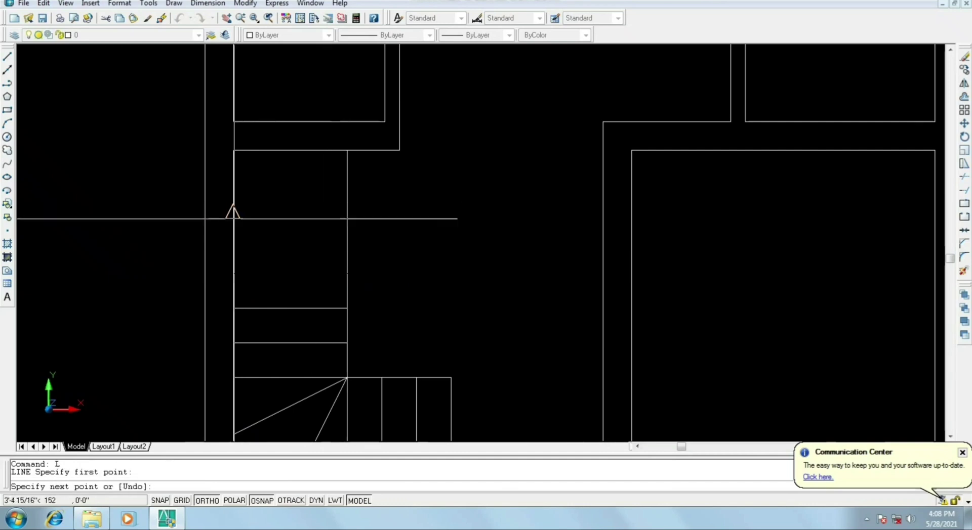
click(233, 212)
key(Return)
text(L)
key(Return)
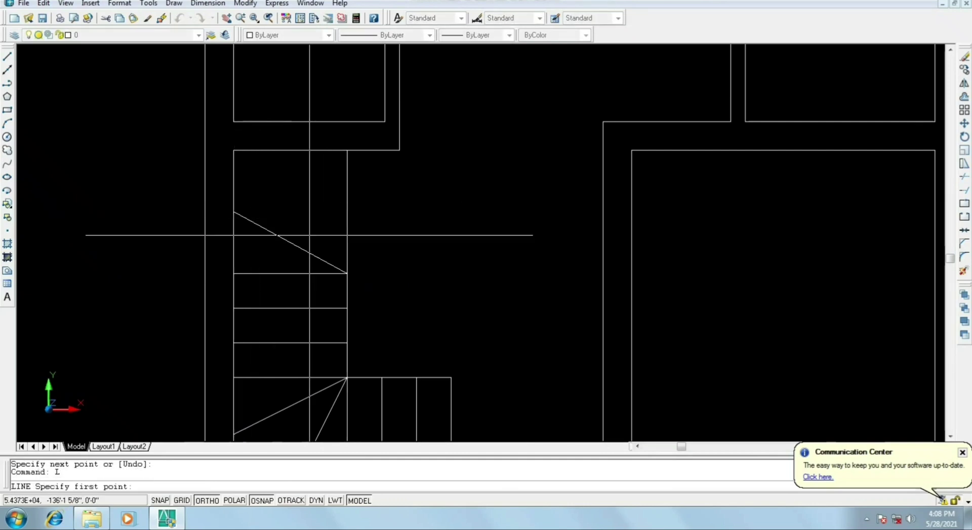
click(346, 274)
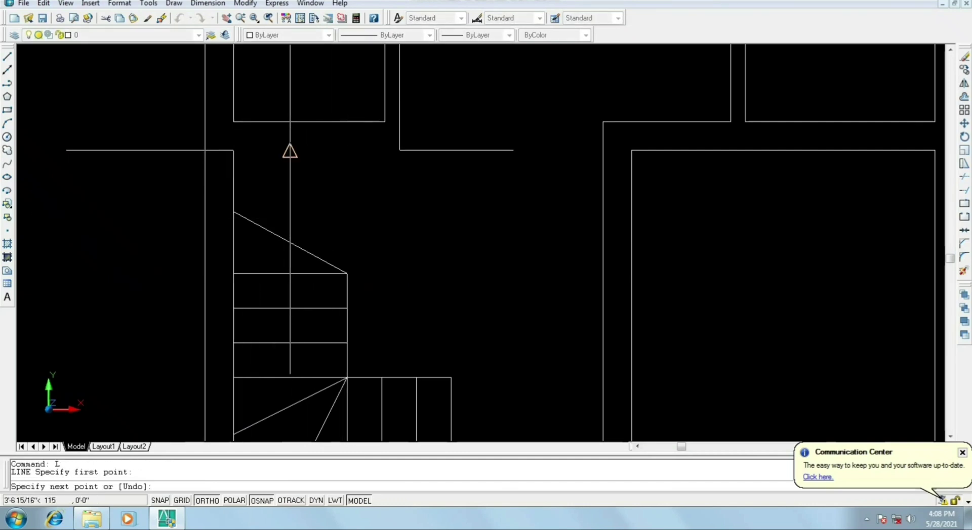
click(290, 151)
key(Return)
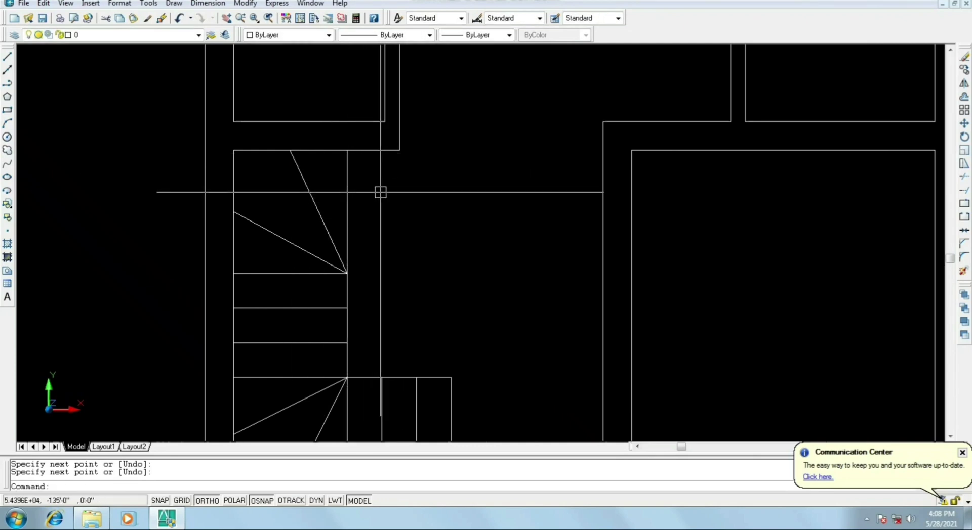
text(O)
key(Return)
text(11)
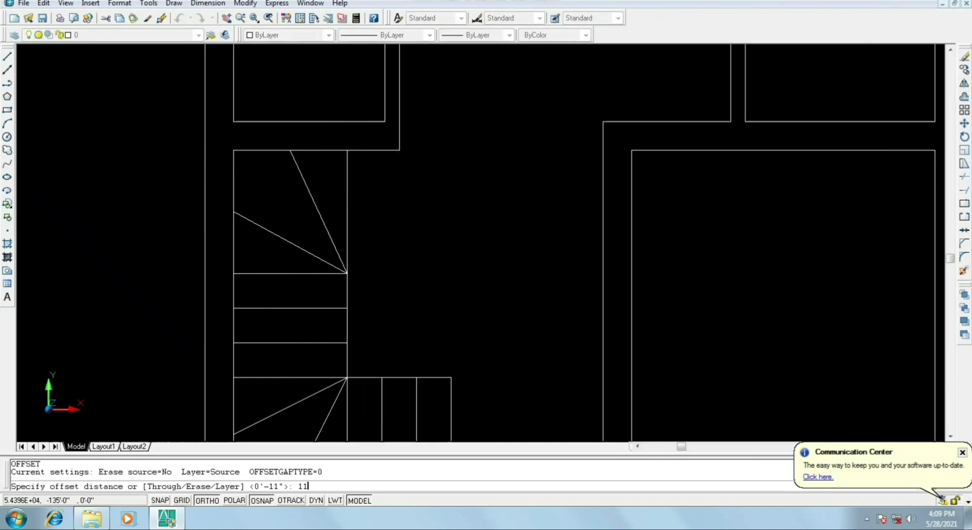
Offset the inner stair line twice at 11" to start the upper flight's treads
key(Return)
click(345, 201)
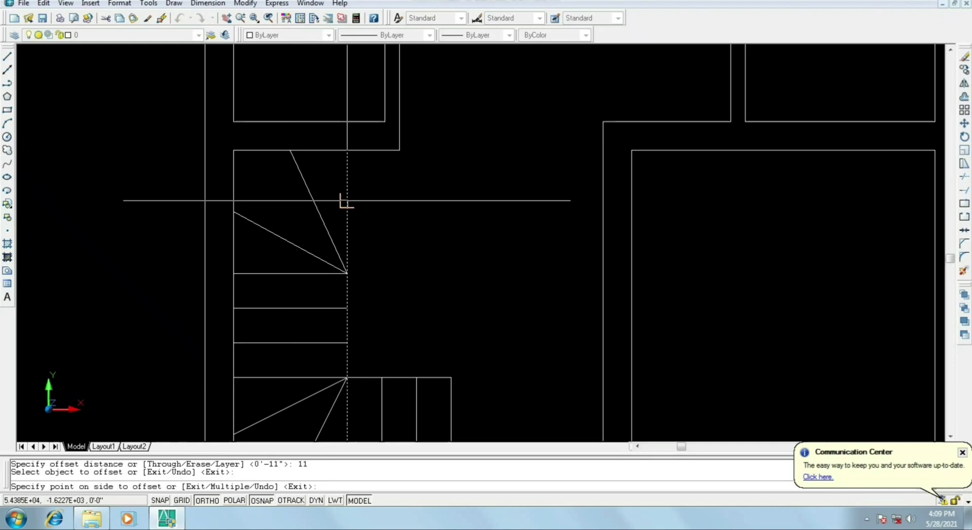
click(370, 201)
click(381, 202)
click(408, 208)
key(Return)
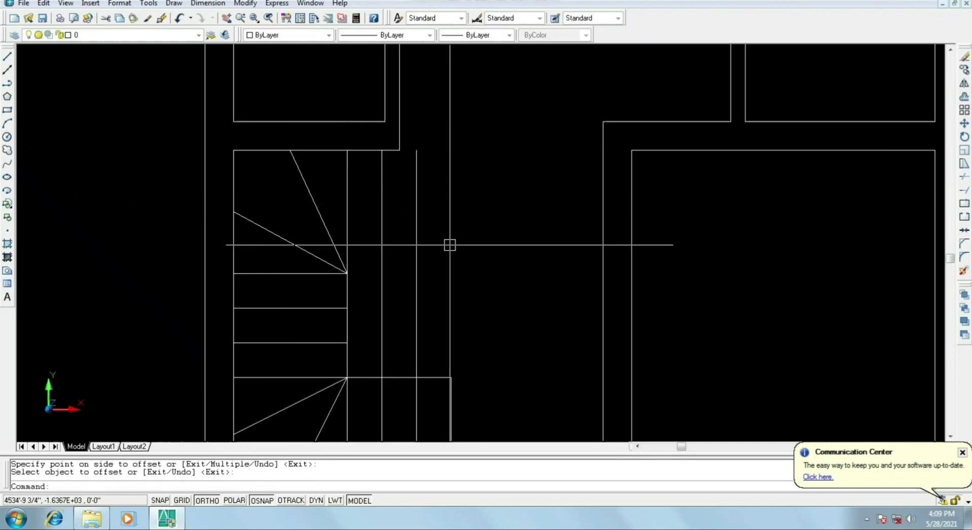
middle_drag(473, 379, 467, 294)
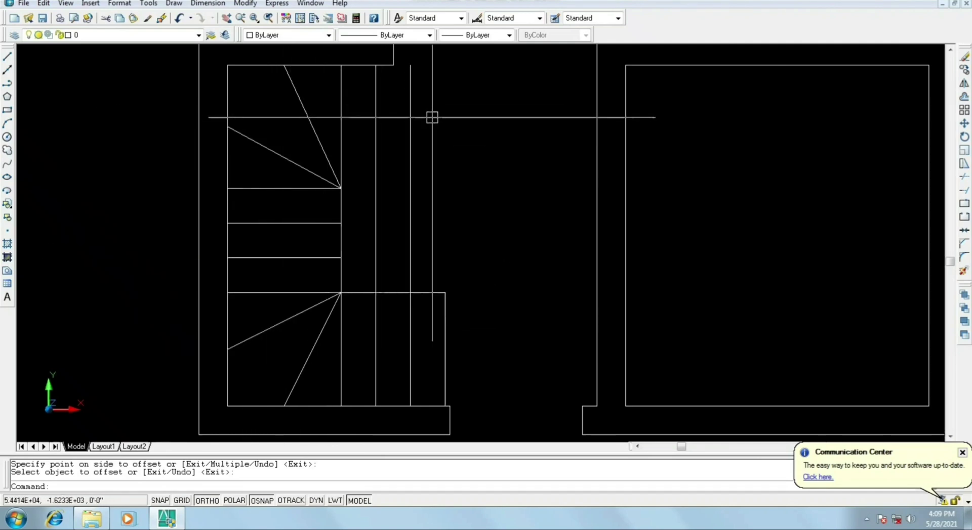
Add four more tread lines at 11" spacing, running right to the wall
key(Return)
text(11)
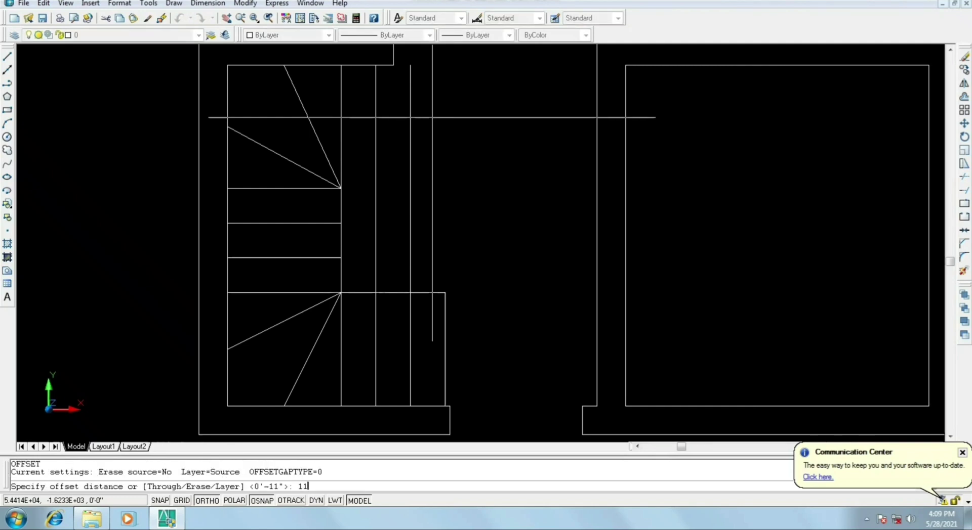
key(Return)
click(410, 119)
click(439, 124)
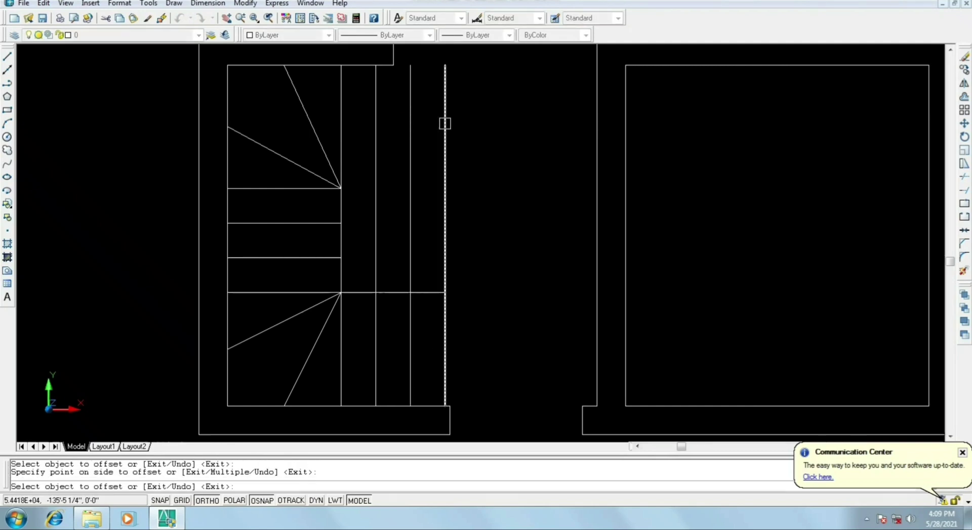
click(445, 124)
click(466, 124)
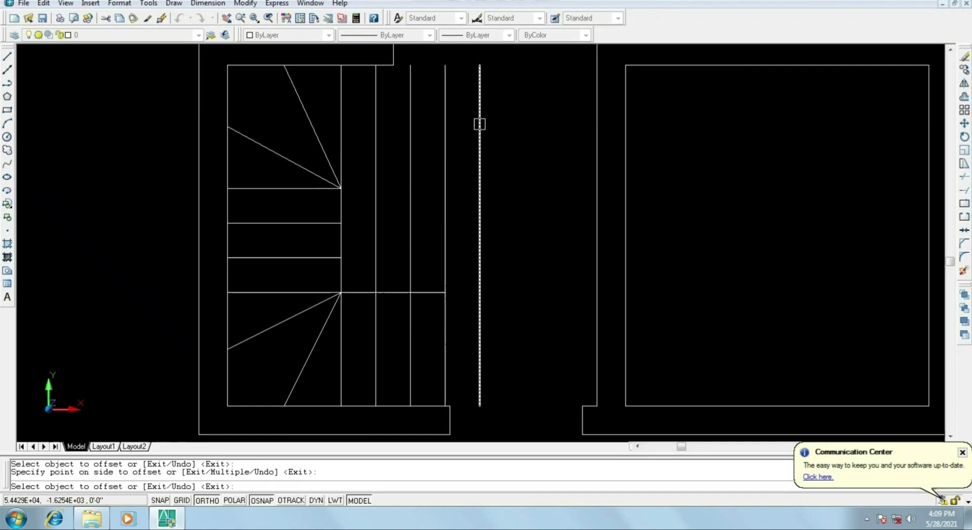
click(479, 124)
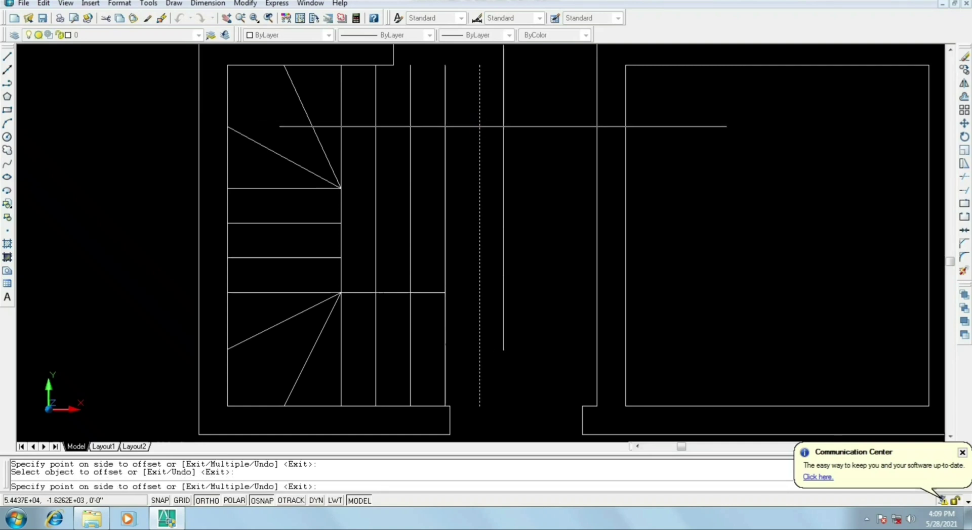
click(503, 126)
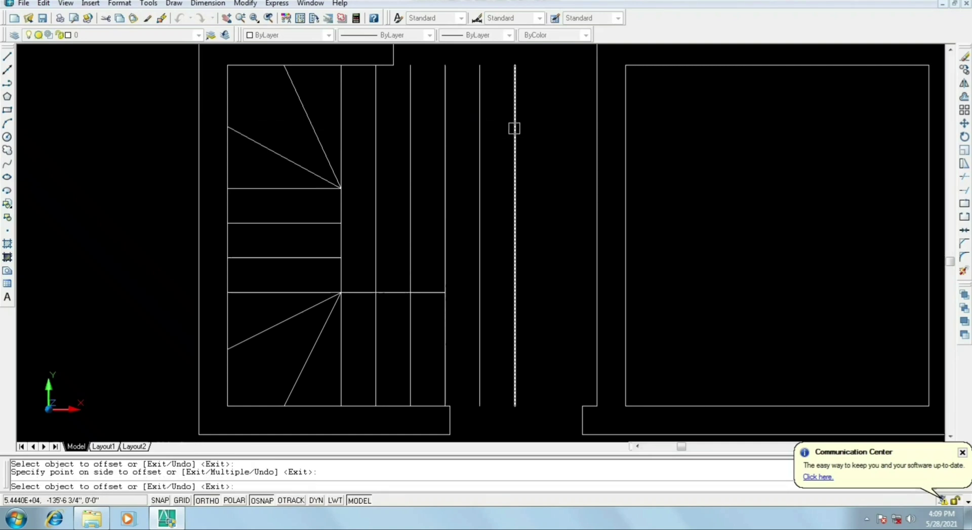
click(514, 128)
click(548, 129)
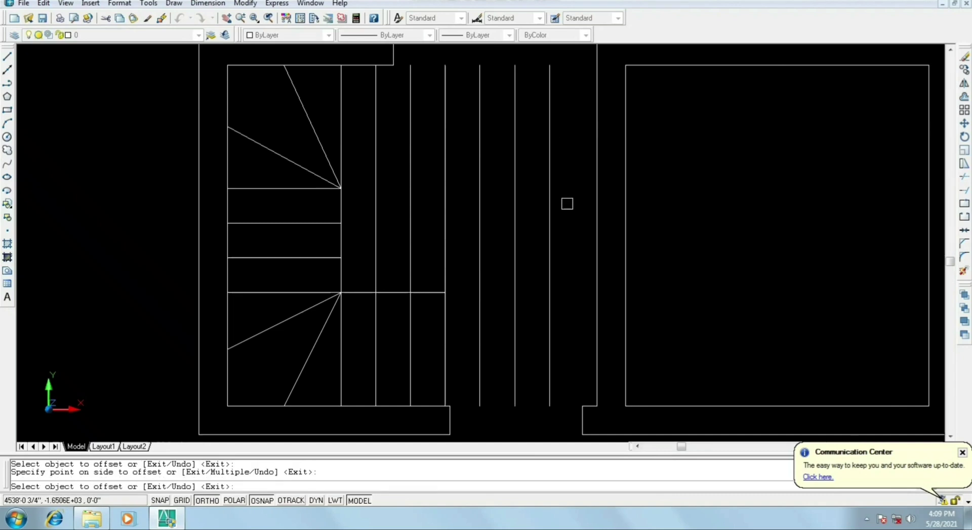
key(Return)
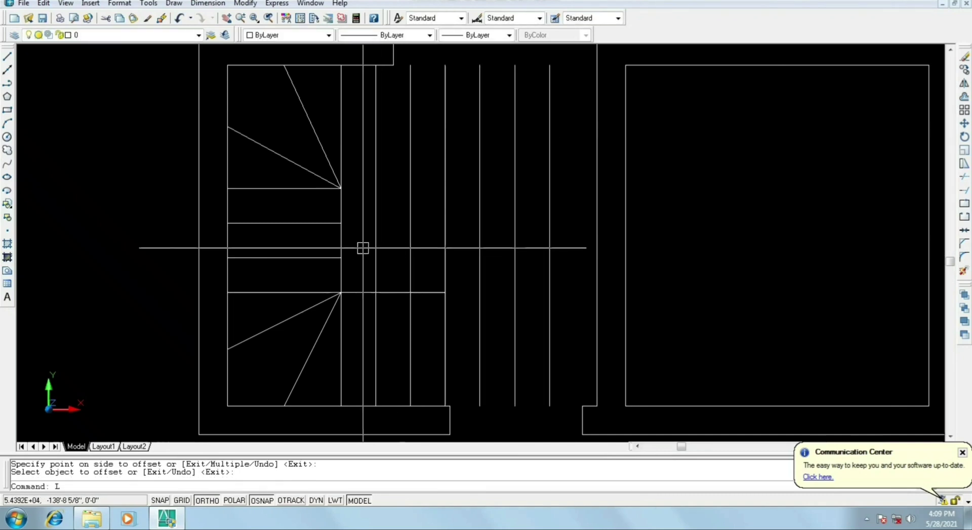
Draw the flight's lower edge from the landing corner to the last tread
text(l)
key(Return)
click(340, 188)
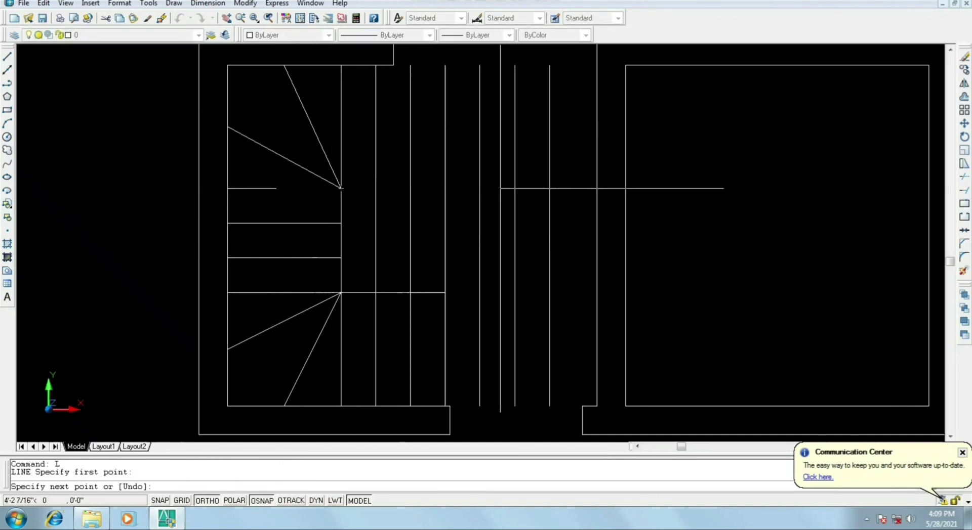
click(549, 188)
key(Return)
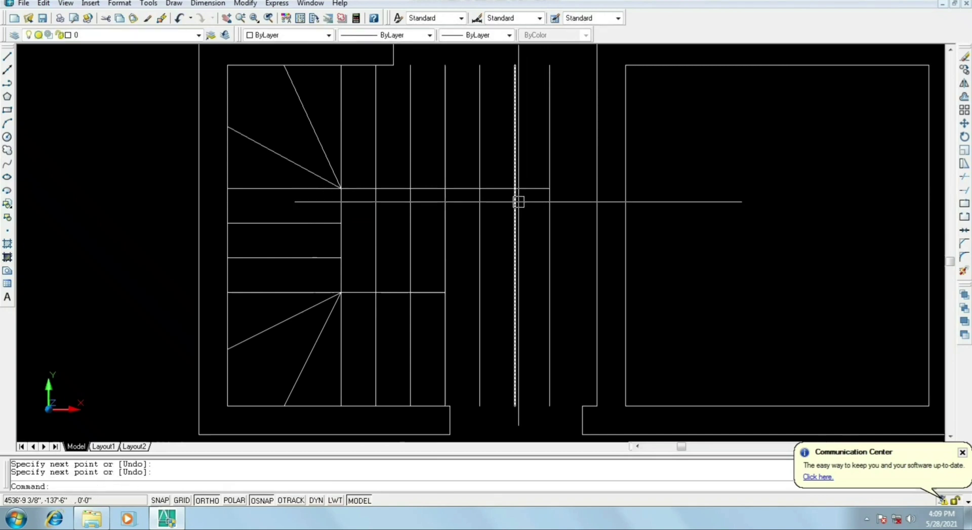
text(TR)
key(Return)
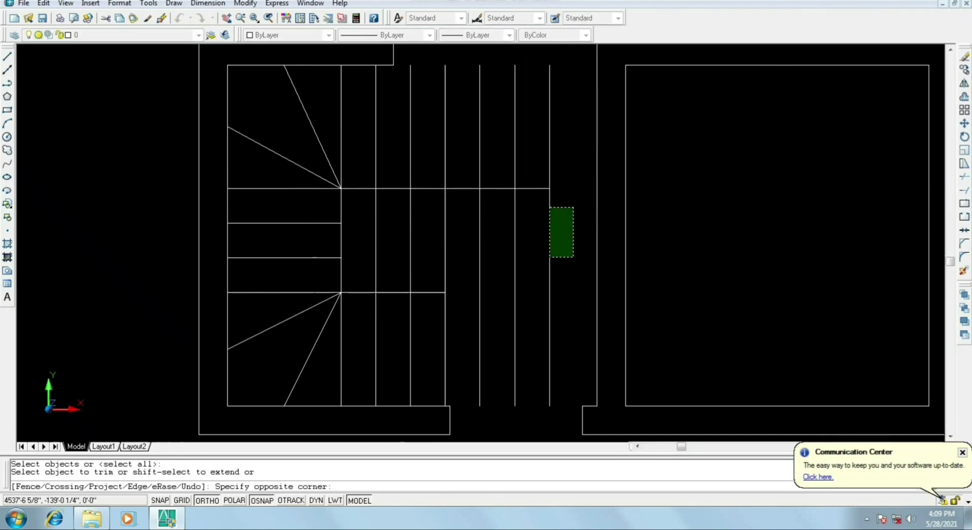
Trim the tread ends below the flight and the leftover pieces on the landing
click(472, 311)
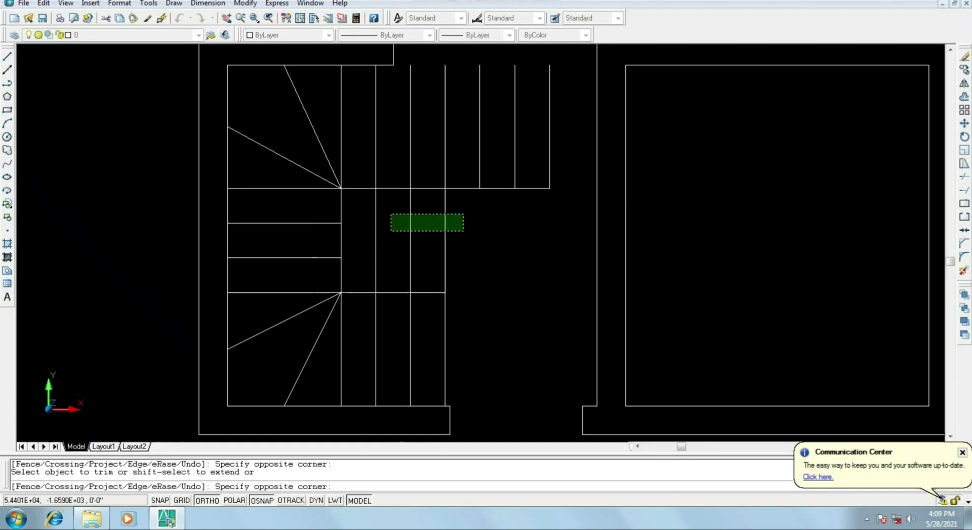
click(357, 245)
middle_drag(386, 228, 379, 311)
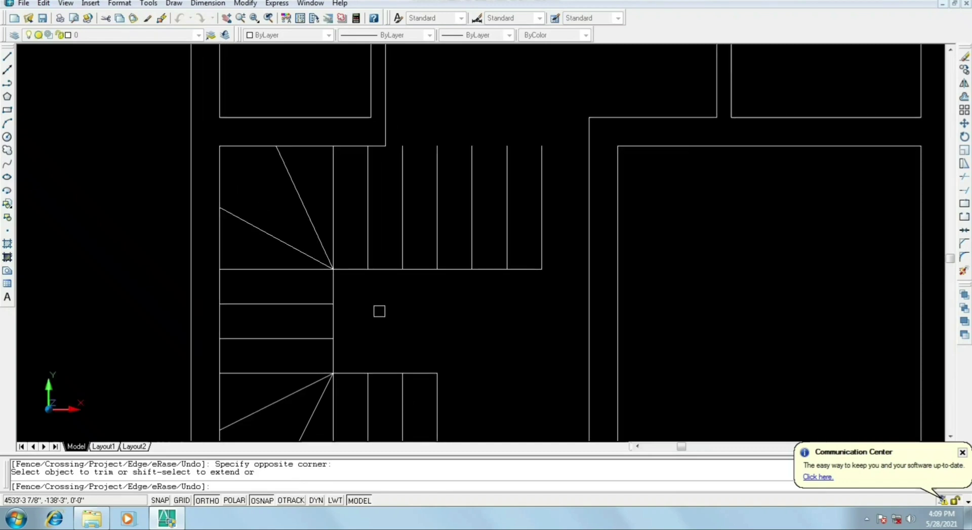
key(Return)
text(L)
key(Return)
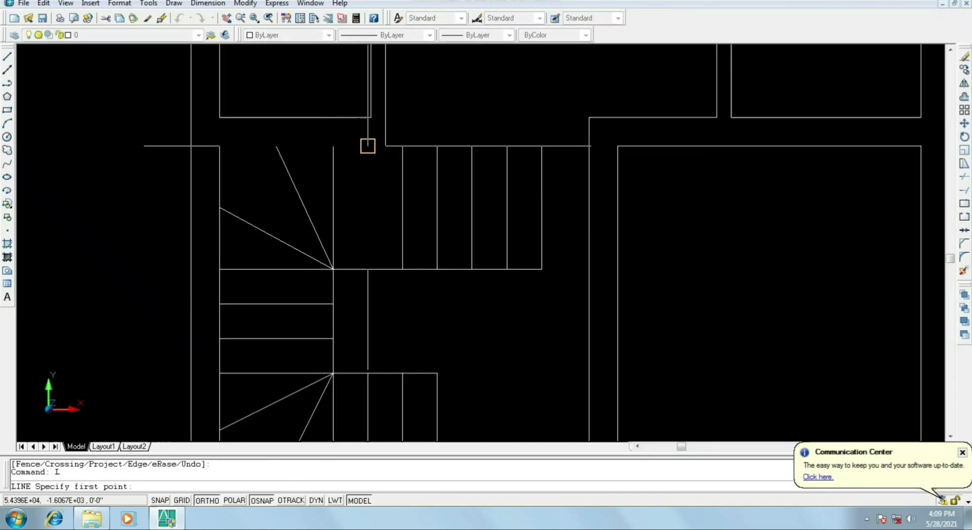
Draw the flight's top edge past the last tread, then zoom out to view the whole plan
click(384, 147)
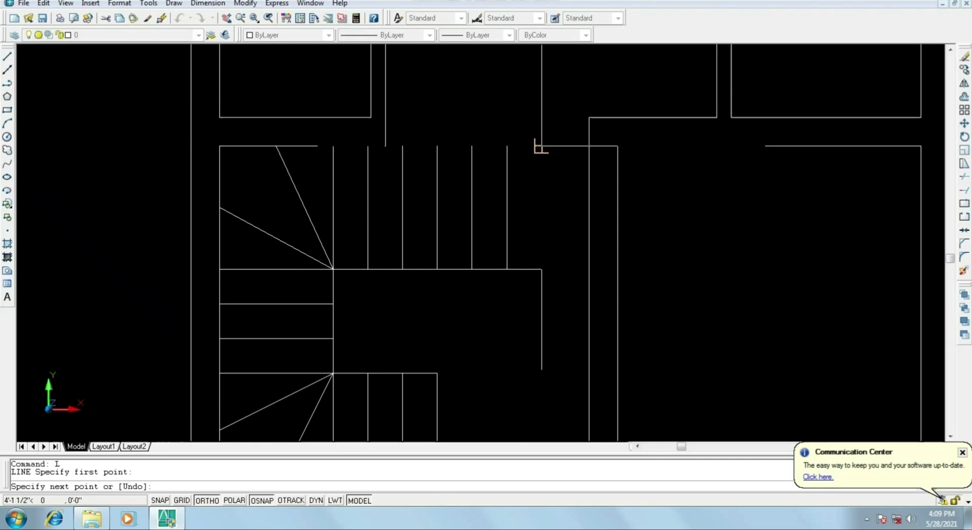
click(541, 146)
key(Return)
mouse_move(521, 291)
middle_down()
mouse_move(427, 219)
mouse_move(421, 273)
middle_up()
scroll(421, 227, down, 2)
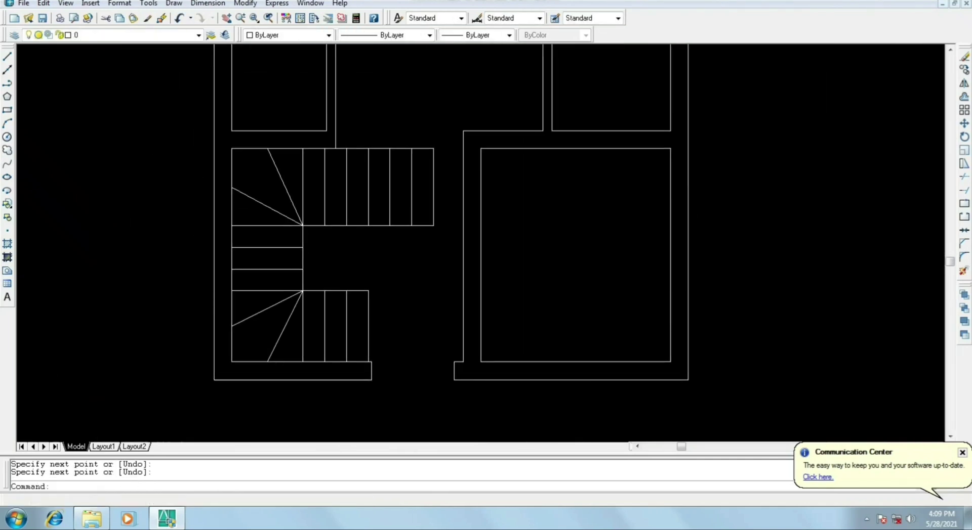
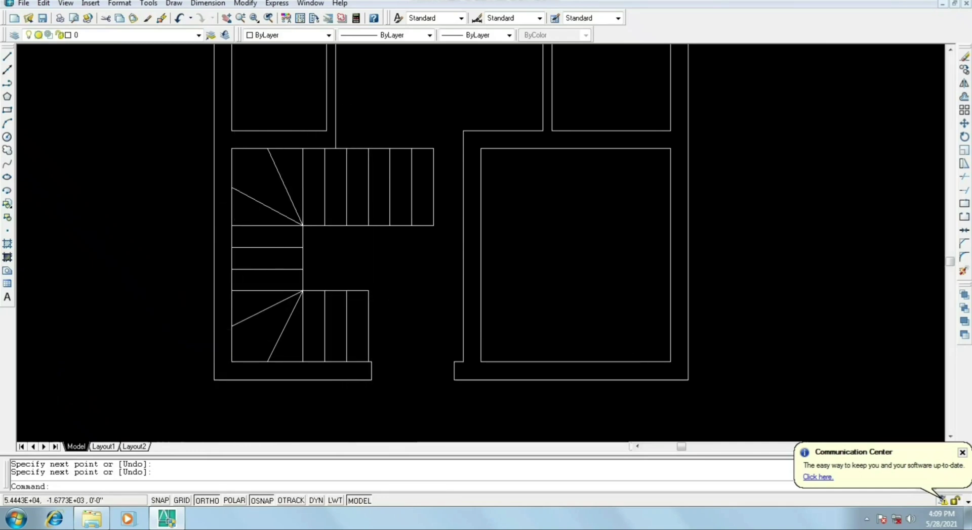
Erase the 8'-10½" dimension from the upper-right room
middle_drag(416, 287, 421, 326)
scroll(421, 326, down, 4)
middle_drag(480, 50, 480, 190)
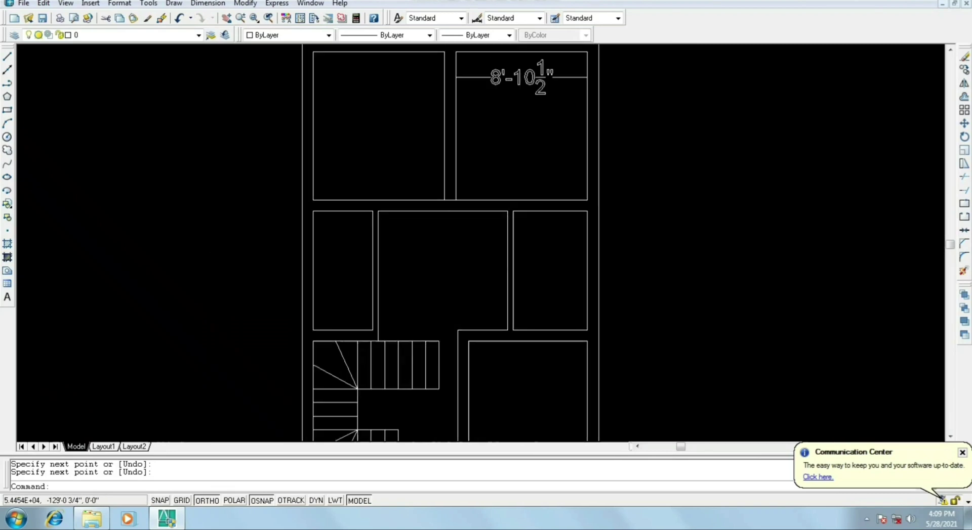
click(503, 137)
key(Delete)
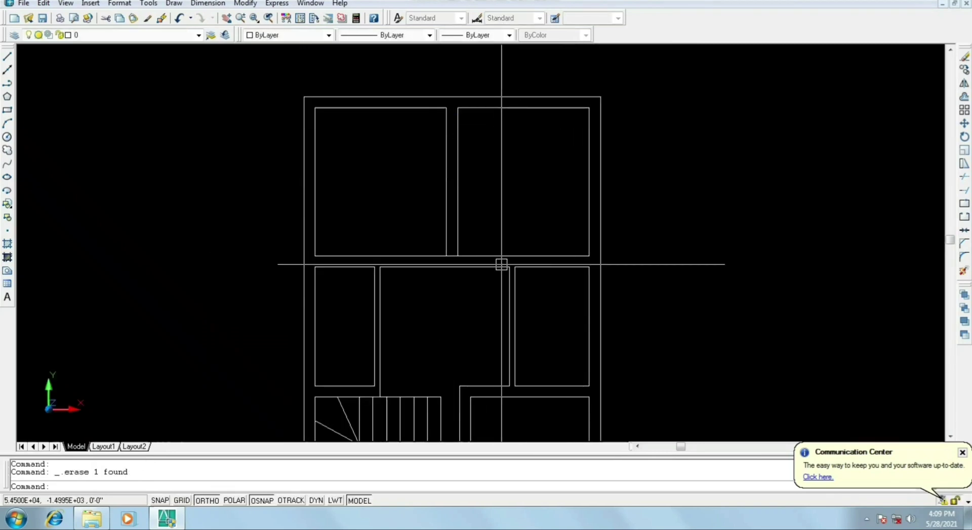
Zoom in closely on the two upper rooms
mouse_move(503, 265)
middle_down()
mouse_move(499, 233)
mouse_move(481, 238)
mouse_move(485, 321)
middle_up()
scroll(484, 258, down, 4)
scroll(484, 258, up, 3)
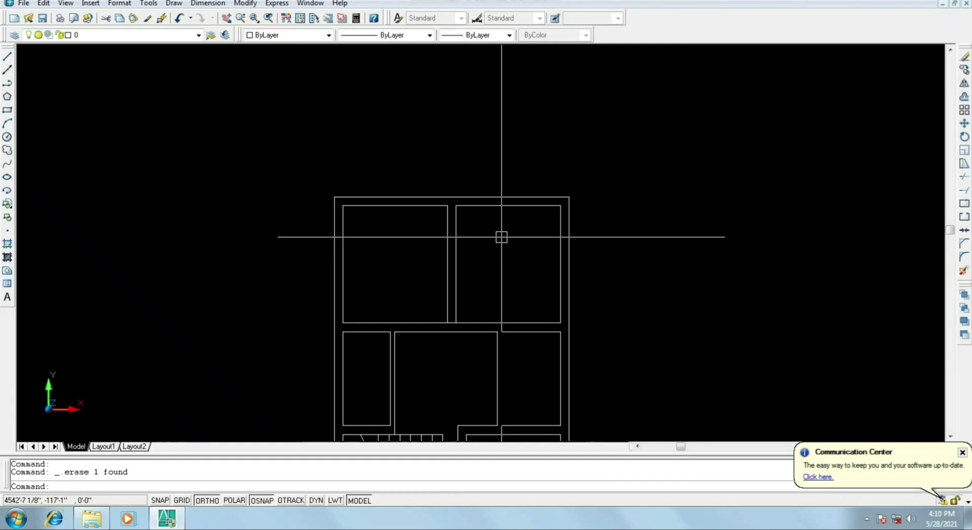
scroll(501, 237, up, 2)
scroll(501, 237, up, 2)
text(L)
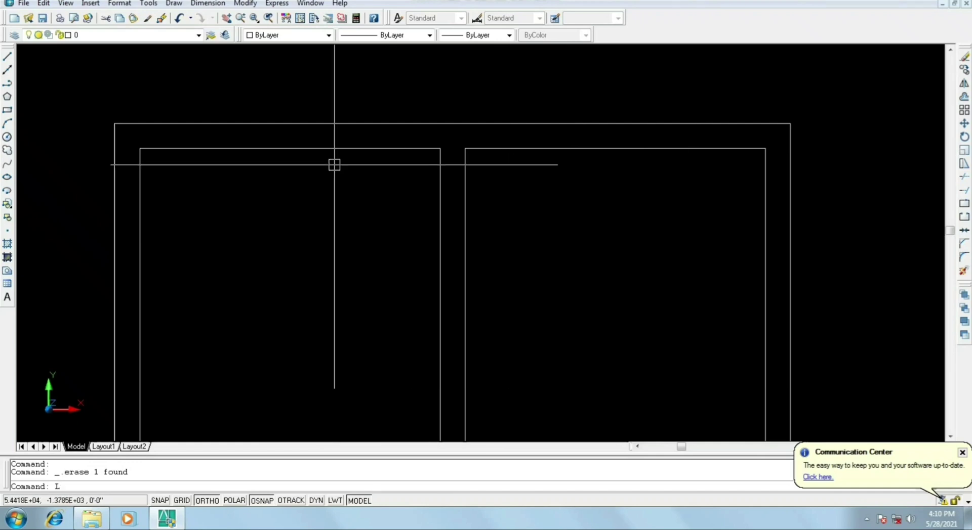
Draw a short centre line across the top wall at its midpoint
key(Return)
click(614, 148)
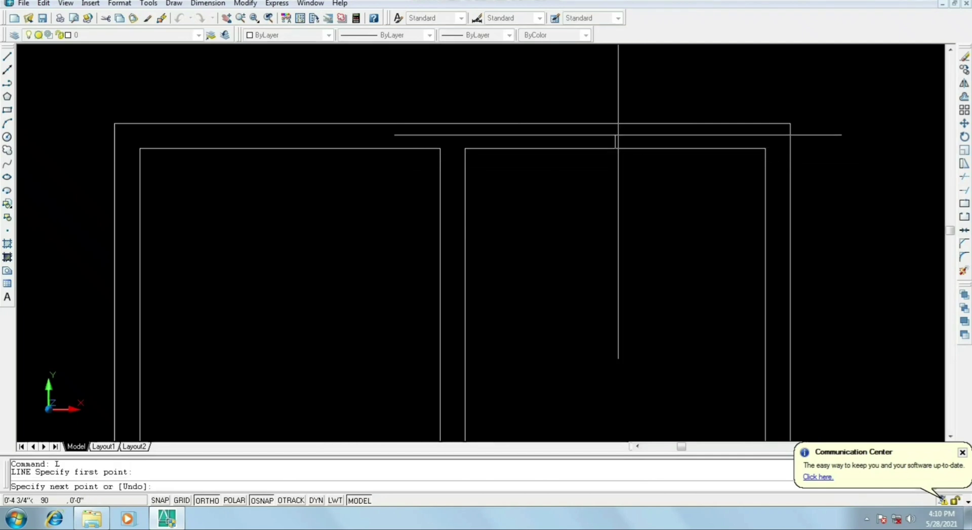
click(615, 124)
key(Return)
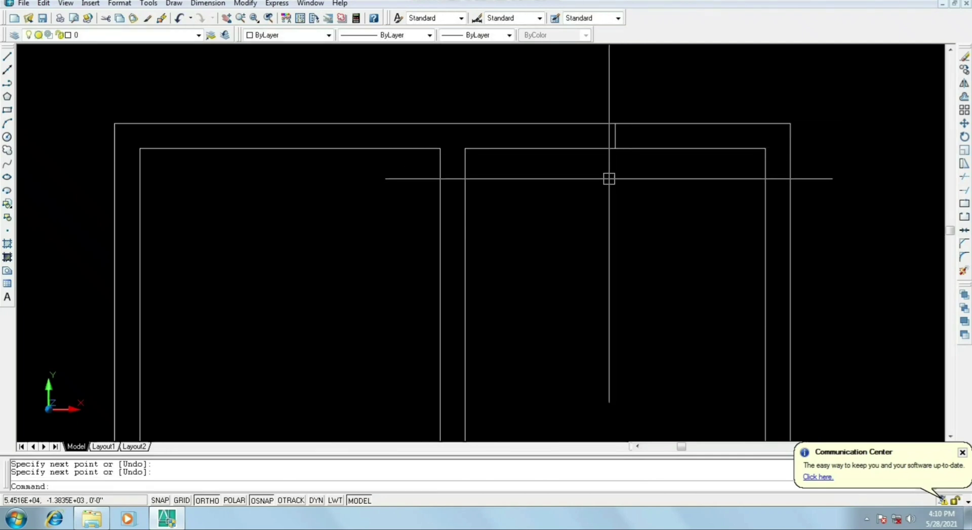
Offset the centre line 2' to each side to mark a 4' opening
key(Return)
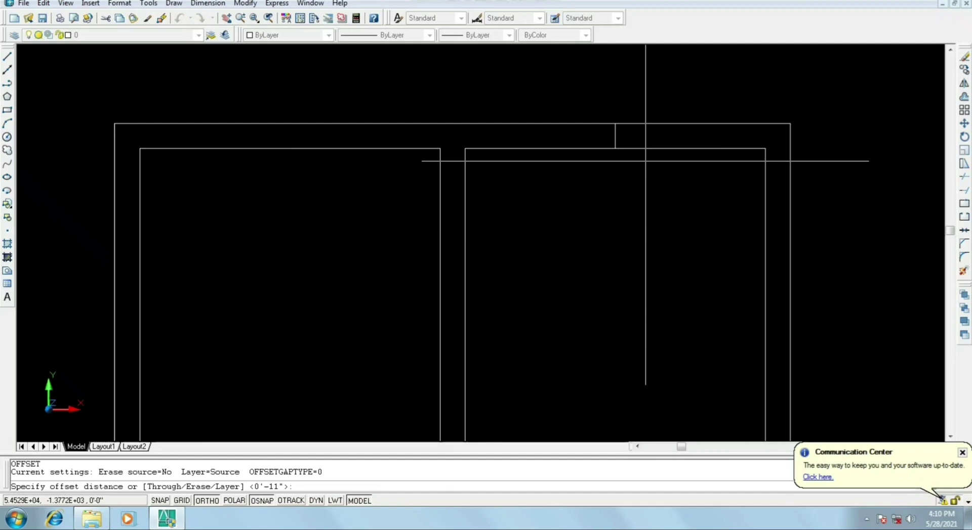
text(')
key(Return)
scroll(630, 140, up, 3)
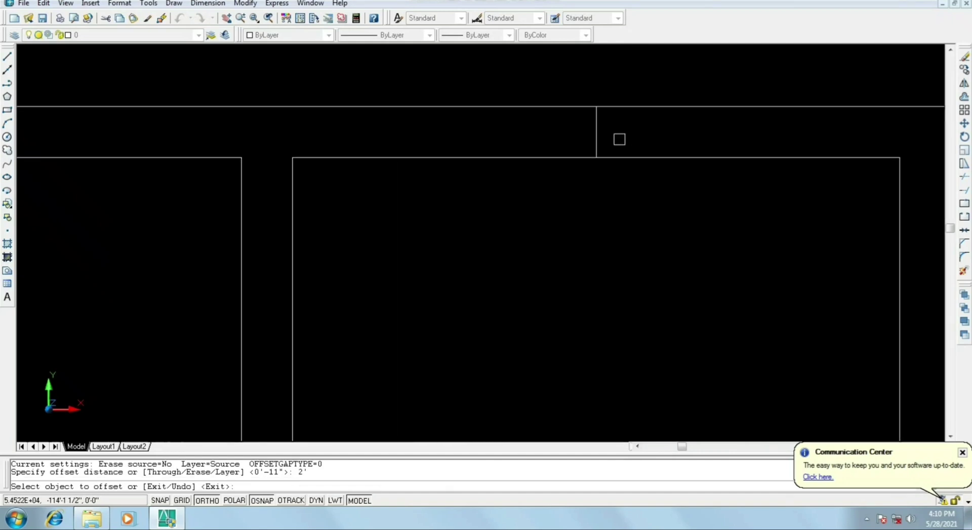
click(597, 136)
click(679, 132)
click(598, 133)
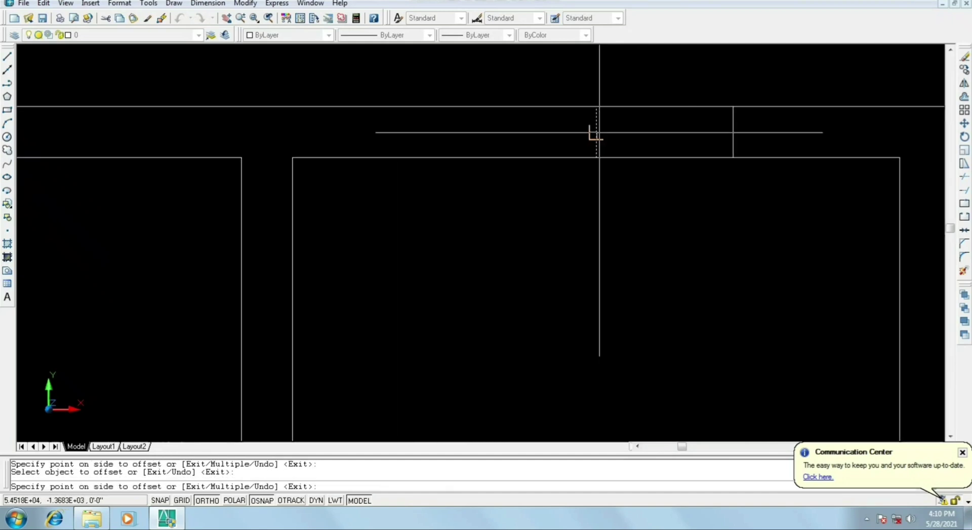
click(577, 134)
key(Return)
Erase the centre line and trim the wall between the two guides
click(596, 132)
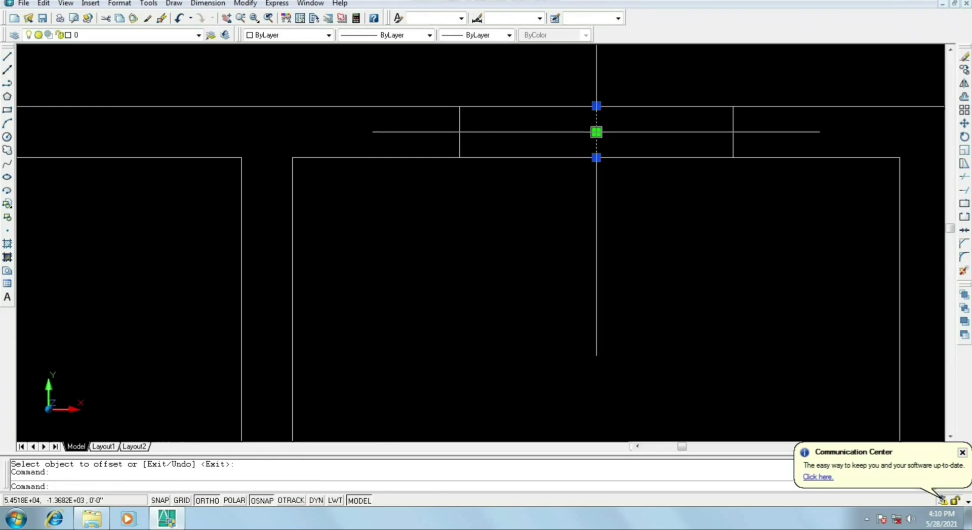
key(Delete)
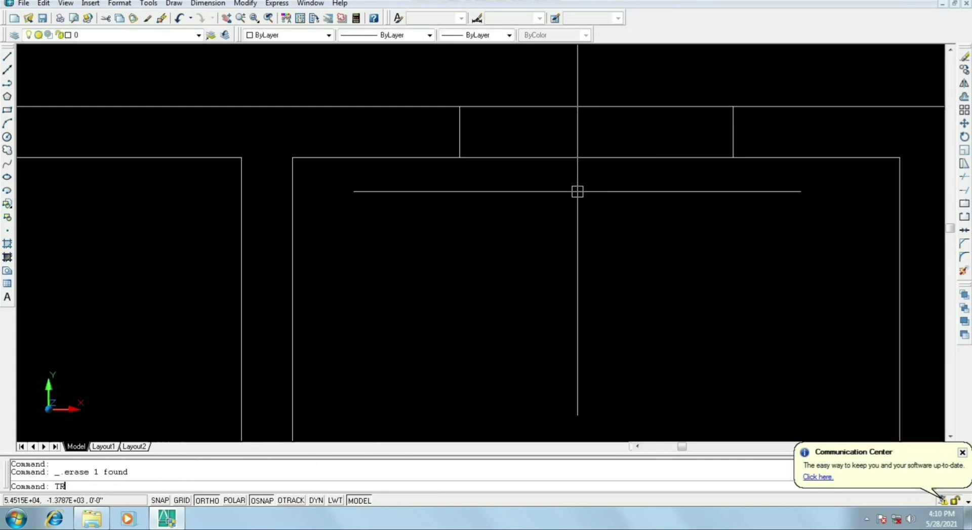
key(Return)
key(Return)
click(577, 191)
click(553, 92)
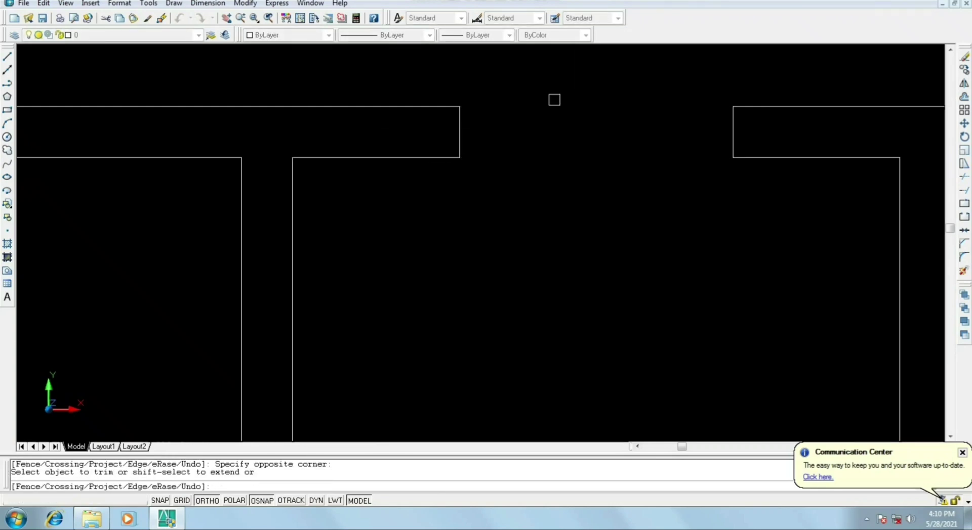
key(Return)
scroll(553, 119, down, 2)
scroll(540, 195, down, 2)
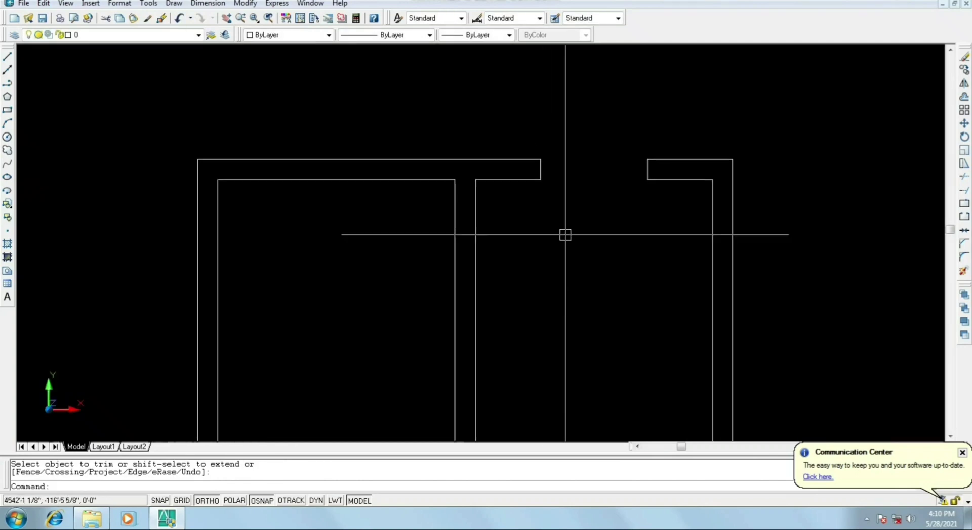
scroll(628, 191, up, 2)
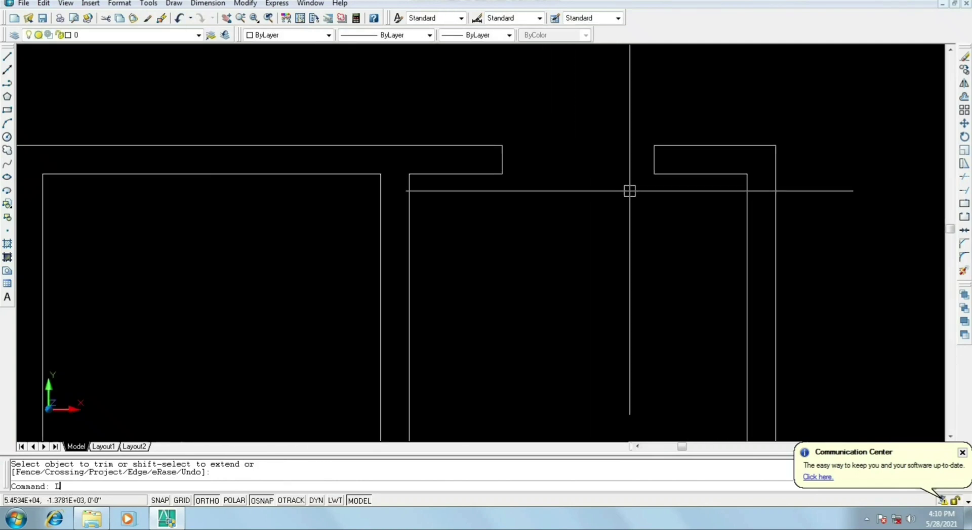
Draw a line across the opening and offset a first window line 3 above it
key(Return)
click(654, 174)
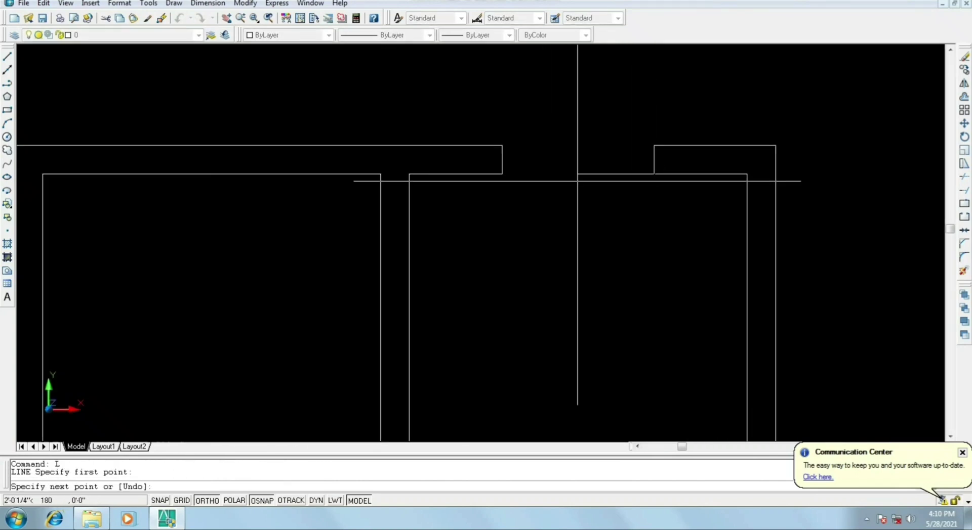
click(500, 176)
key(Return)
text(o)
key(Return)
text(3)
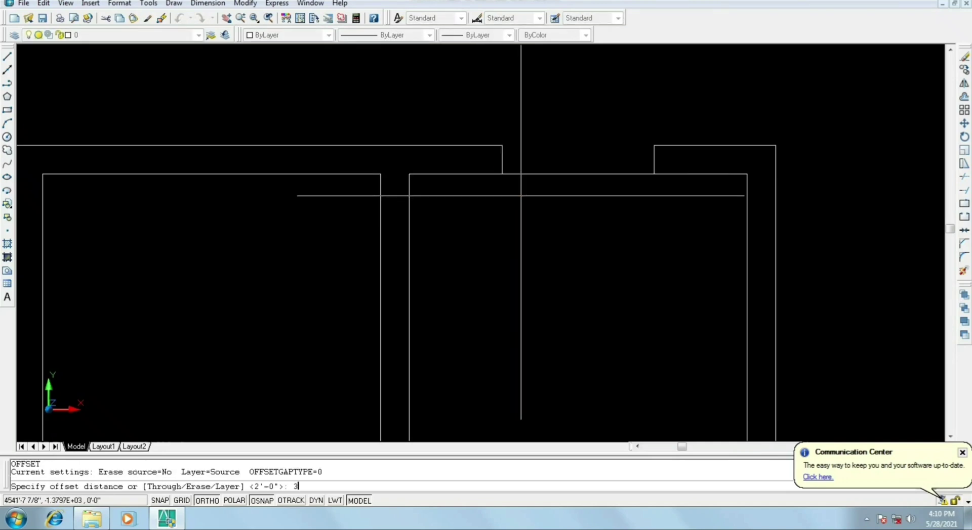
key(Return)
click(549, 174)
click(560, 145)
Offset two more window lines 3 apart to complete the window
scroll(559, 145, up, 2)
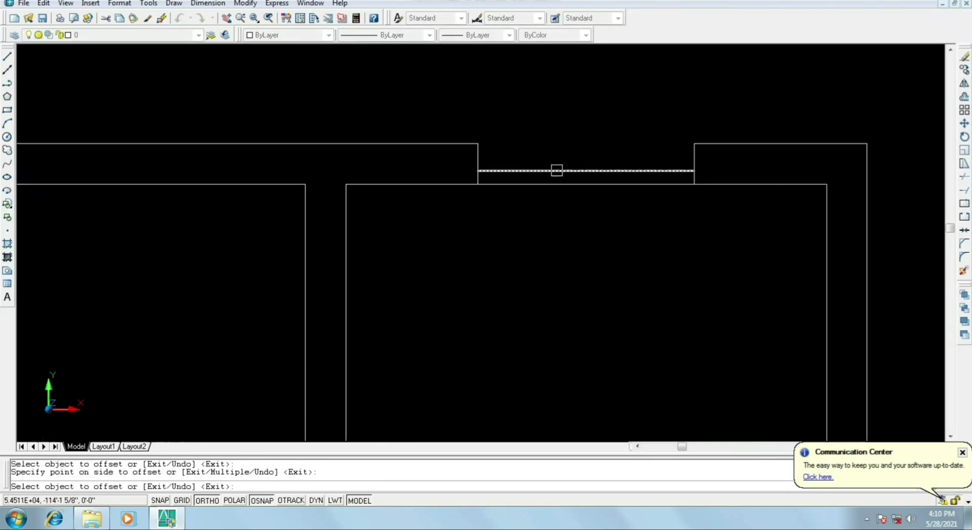
click(558, 171)
click(562, 154)
click(564, 157)
click(573, 139)
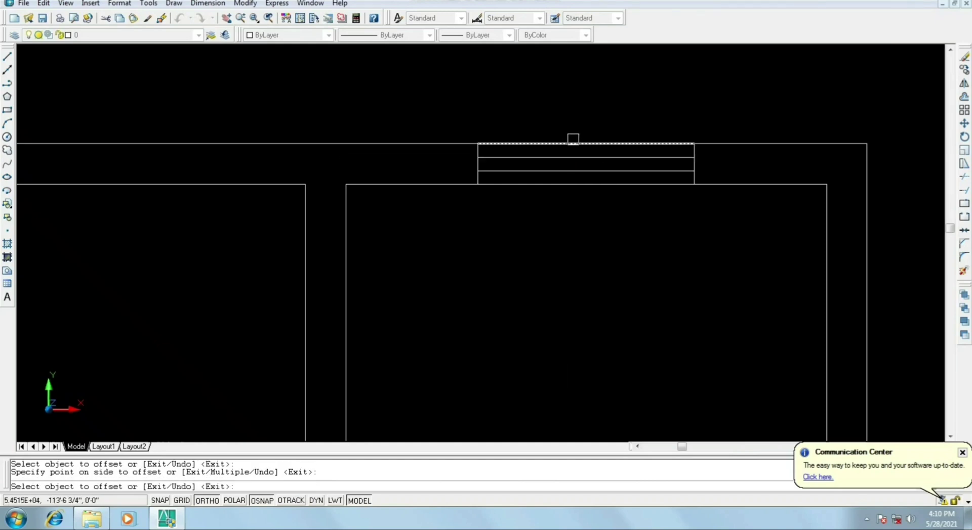
scroll(501, 185, down, 3)
key(Escape)
Draw a short line at the left room's wall corner
text(L)
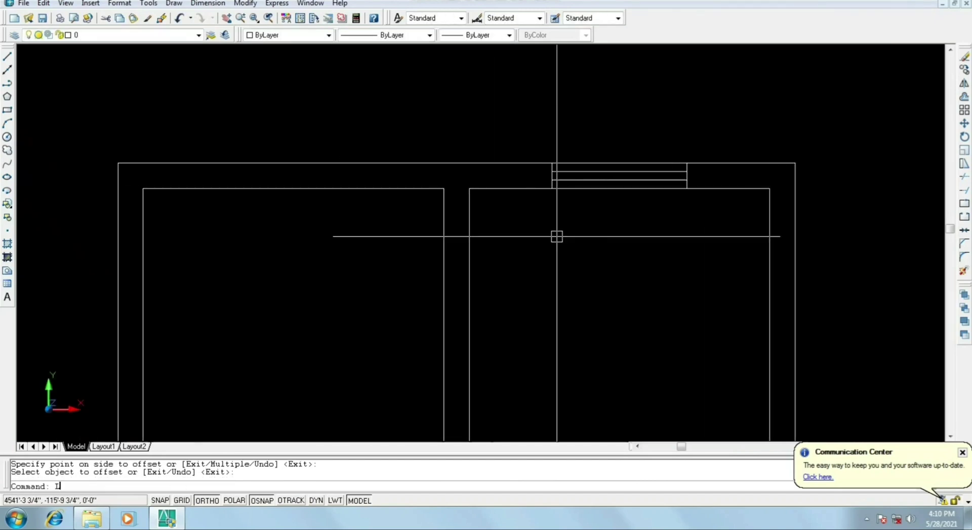
text(L)
key(Return)
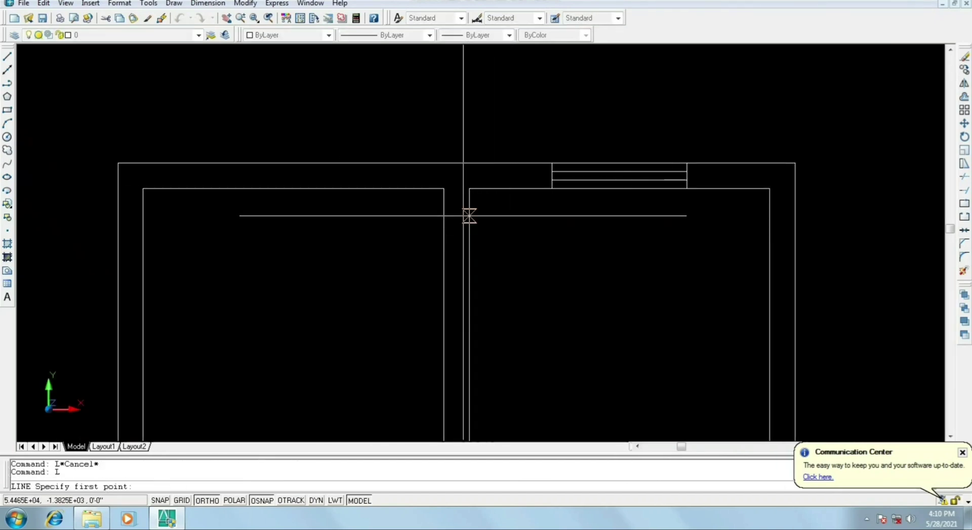
scroll(468, 214, up, 2)
click(470, 184)
click(470, 355)
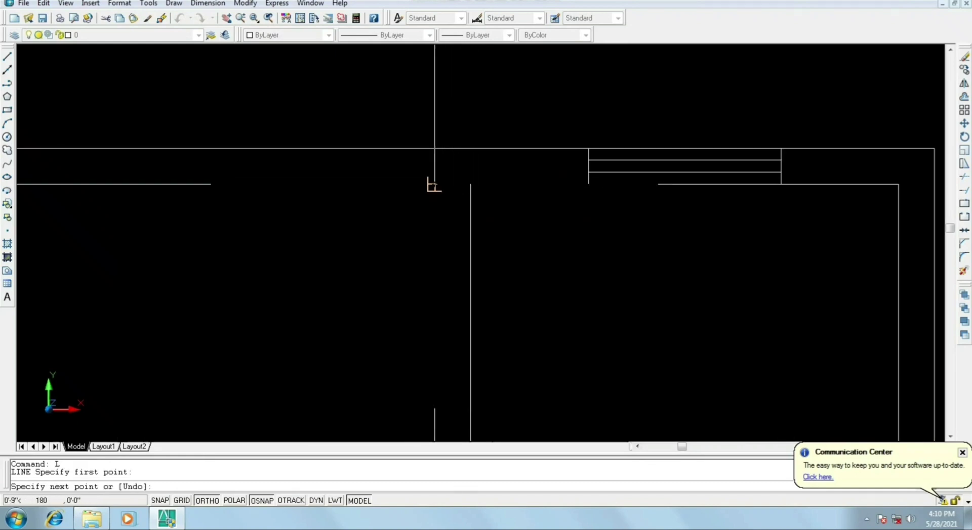
key(Return)
text(MI)
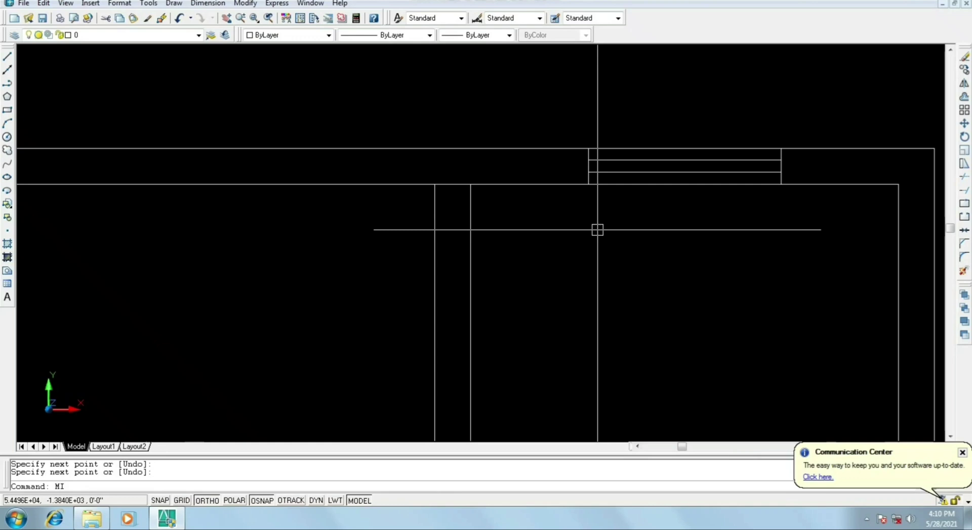
Mirror the four window lines as a trial, then undo the mirrored copy
key(Return)
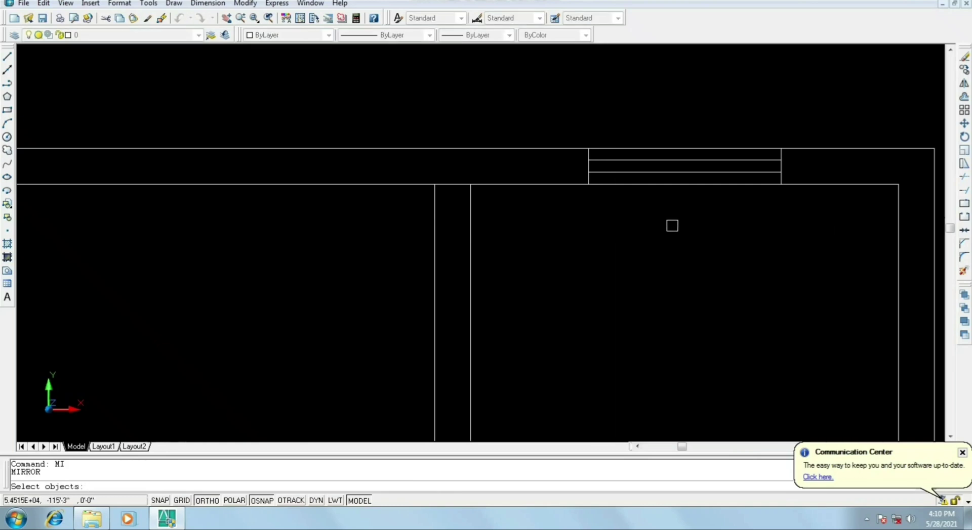
click(639, 124)
key(Return)
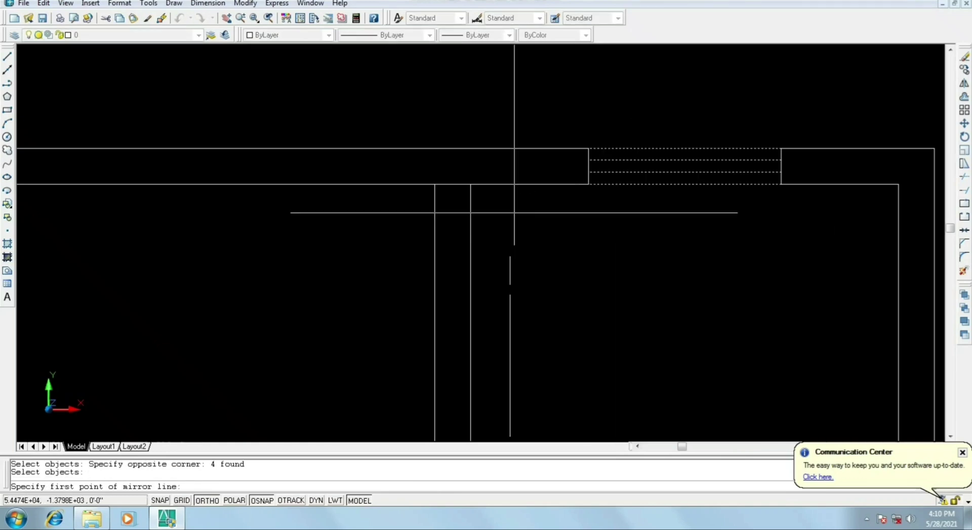
click(453, 185)
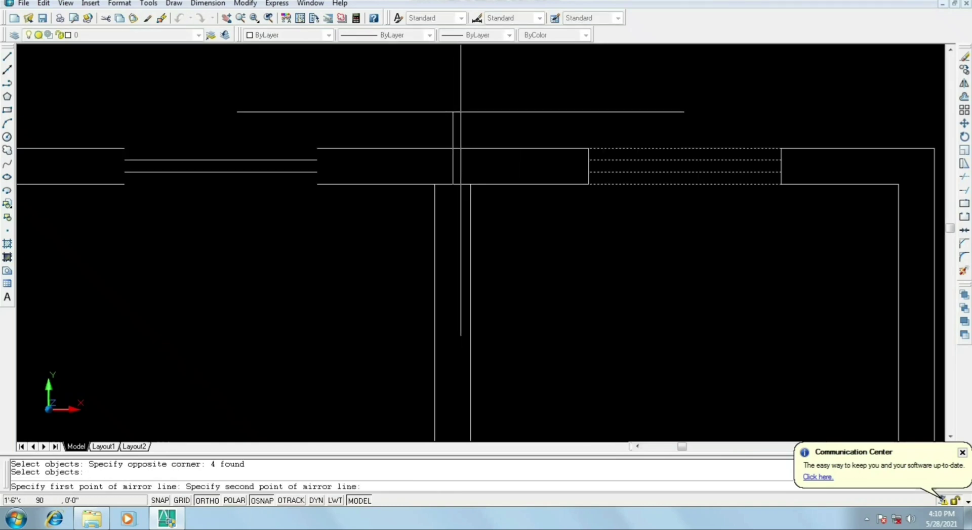
click(461, 112)
key(Return)
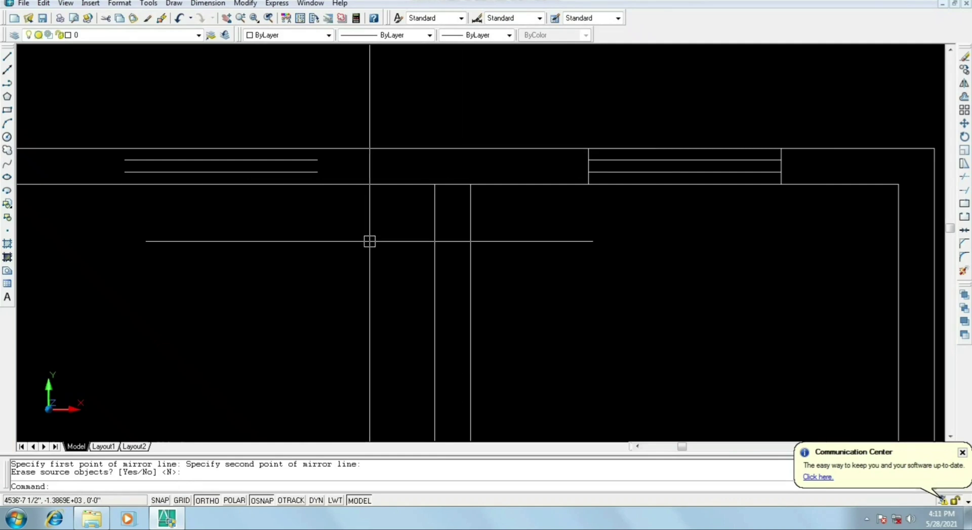
middle_drag(369, 241, 486, 262)
text(L)
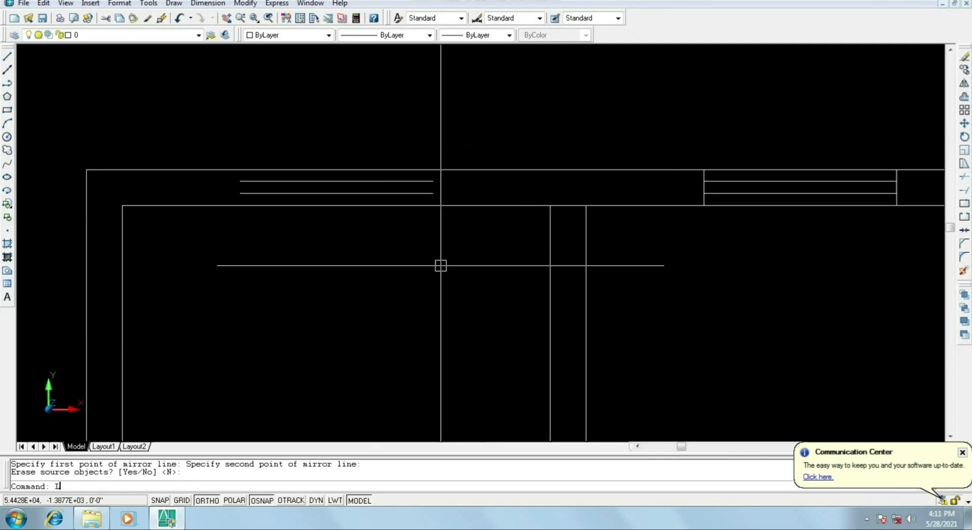
key(Escape)
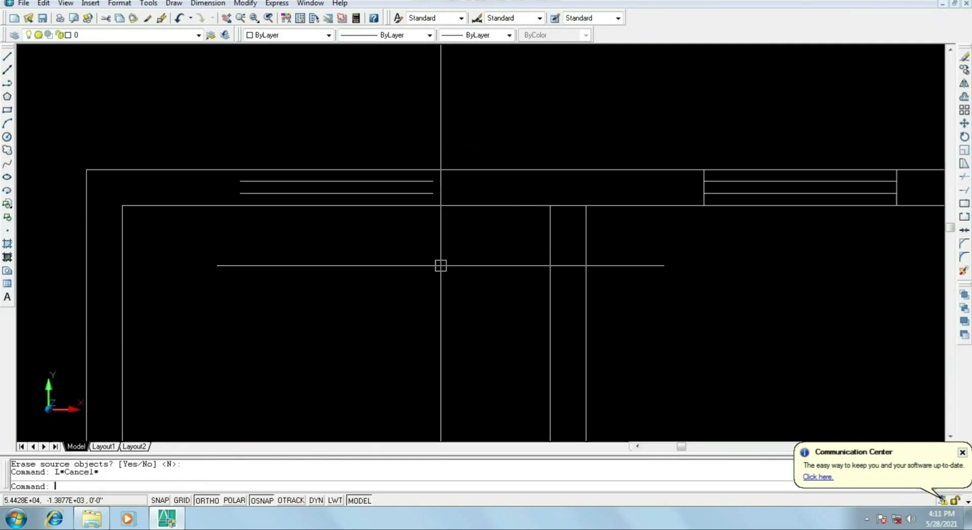
key(ctrl+z)
key(ctrl+z)
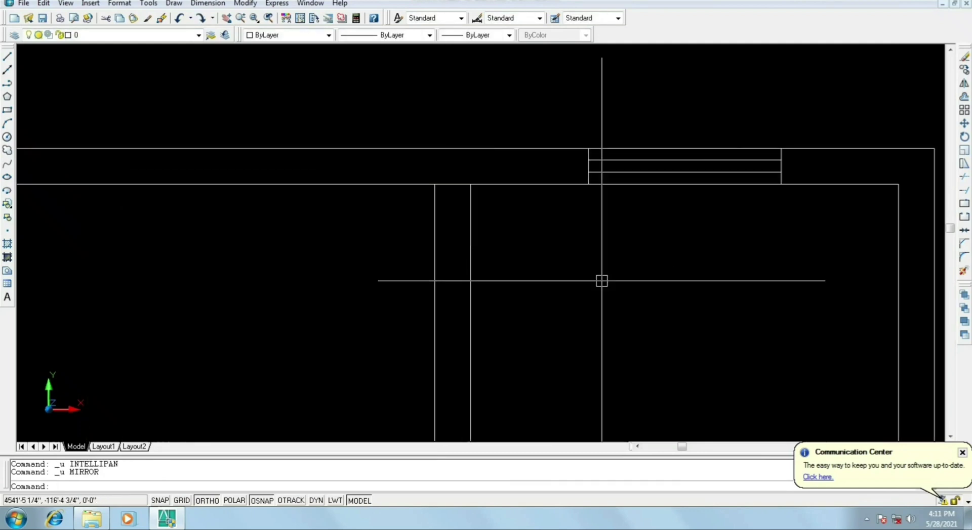
Draw a short centre line in the left room's top wall
middle_drag(600, 280, 654, 302)
text(L)
key(Return)
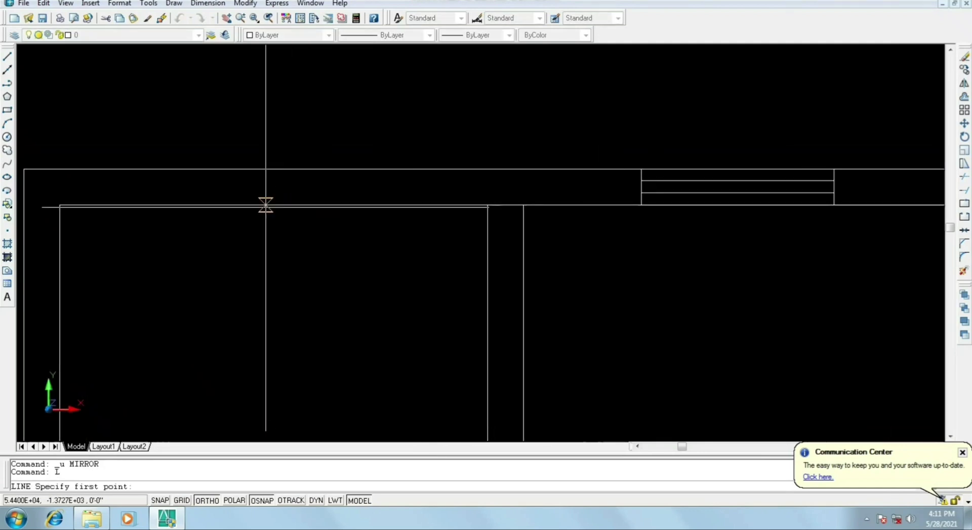
click(273, 205)
key(Escape)
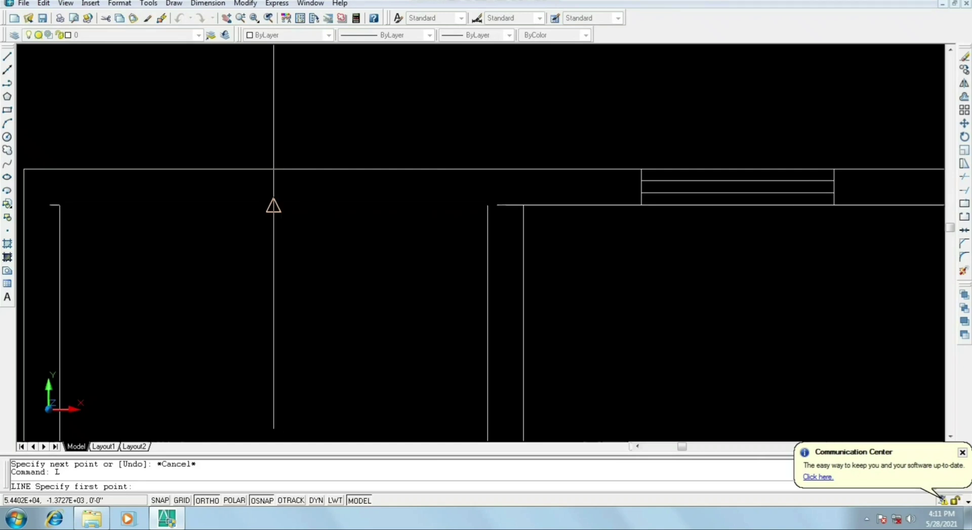
click(274, 205)
click(272, 169)
key(Return)
text(O)
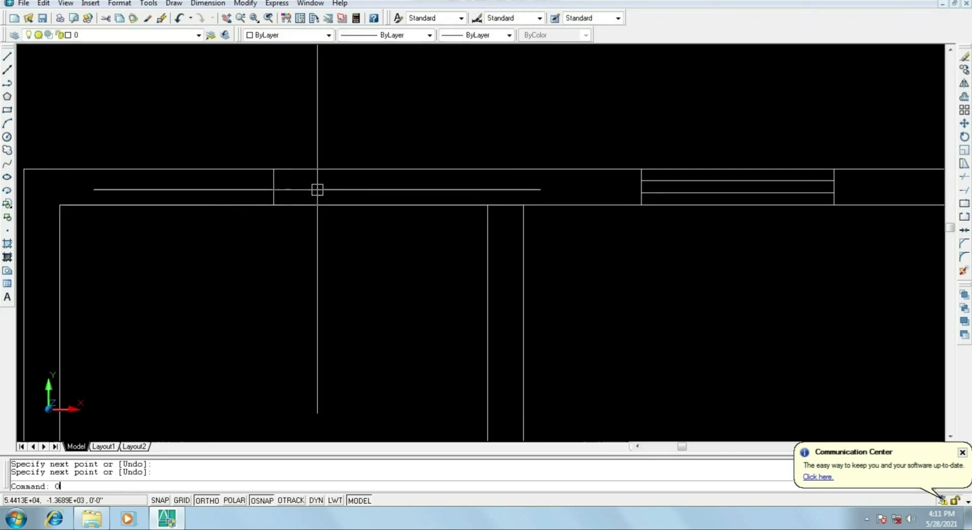
Offset the centre line 2' to each side and delete the original
key(Return)
text(')
key(Return)
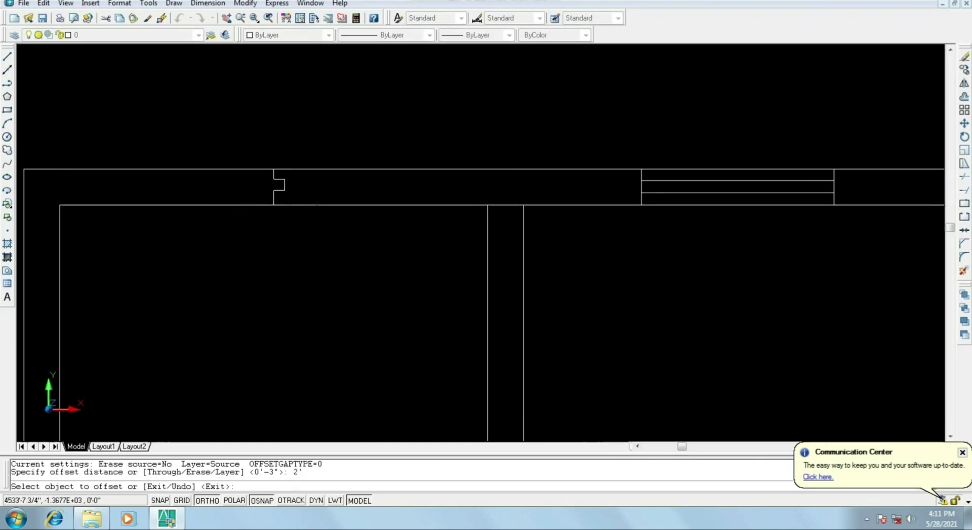
click(279, 184)
click(281, 181)
click(274, 181)
click(256, 182)
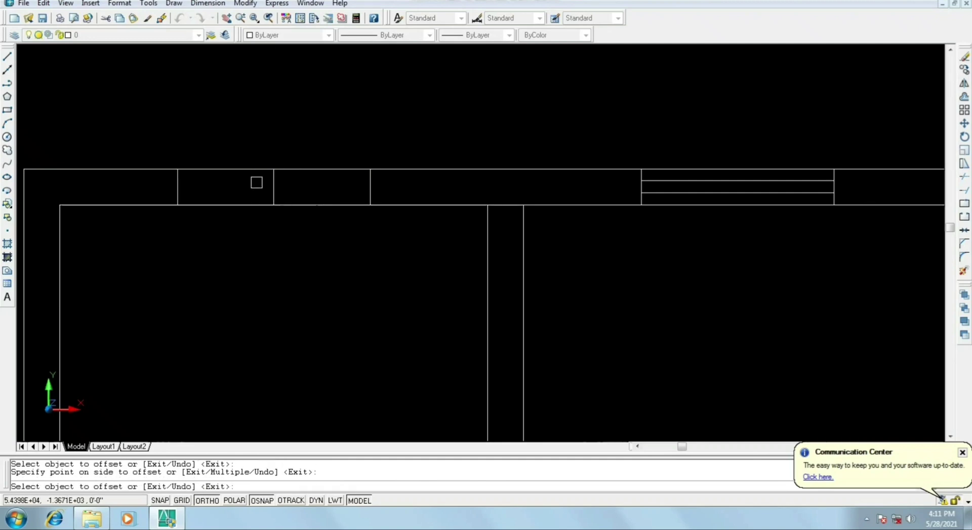
key(Return)
click(271, 182)
key(Delete)
text(T)
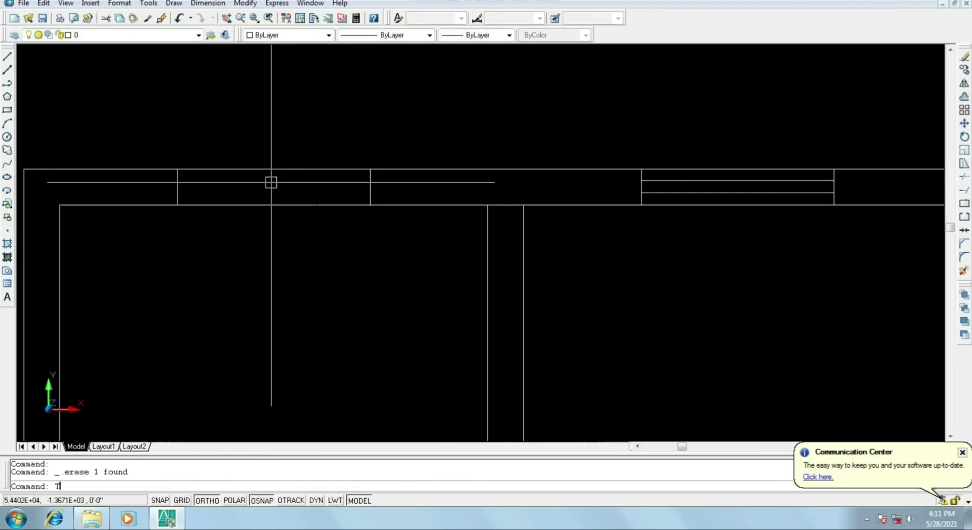
Trim the top wall between the two guide lines
text(r)
key(Return)
key(Return)
click(296, 231)
click(259, 137)
key(Return)
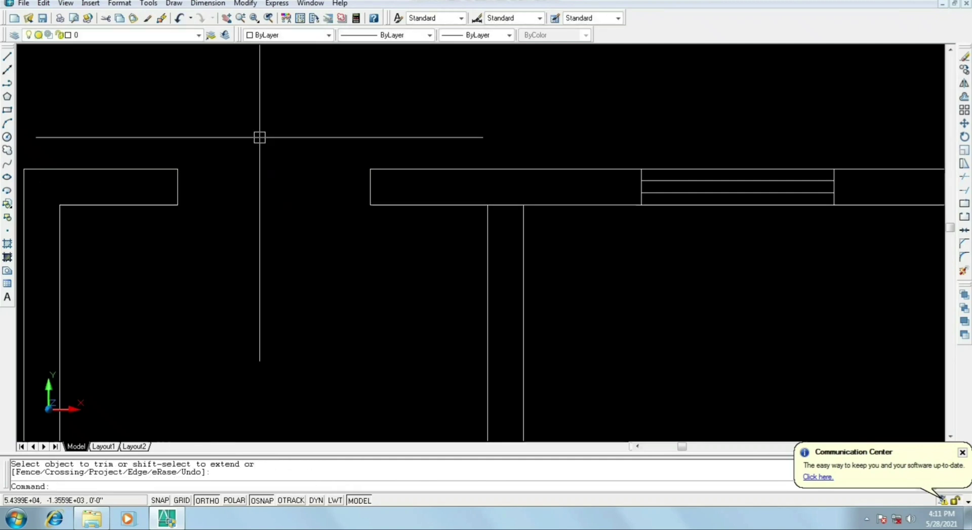
text(I)
Mirror the right room's four window lines into the opening and delete the leftover wall segment
key(Return)
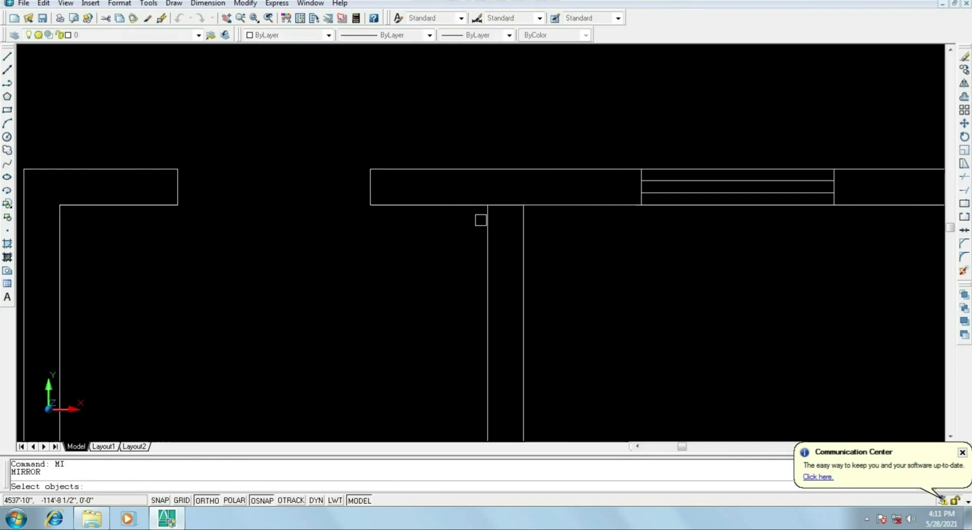
click(763, 246)
click(724, 139)
key(Return)
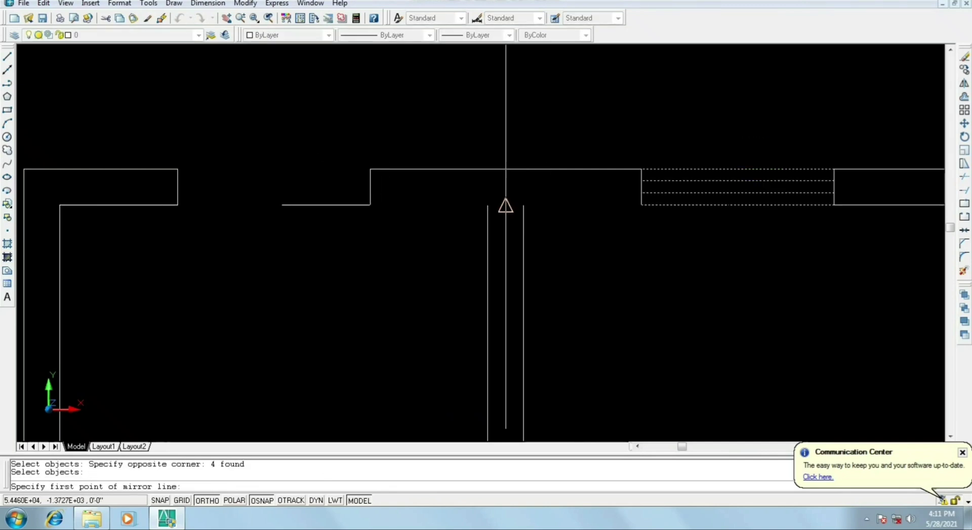
click(505, 205)
click(504, 162)
key(Return)
click(506, 205)
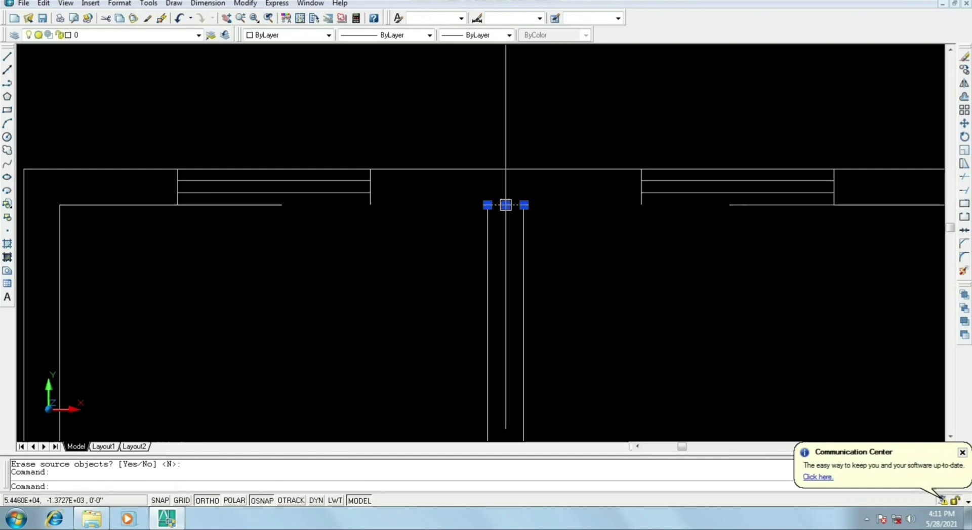
key(Delete)
scroll(506, 220, down, 2)
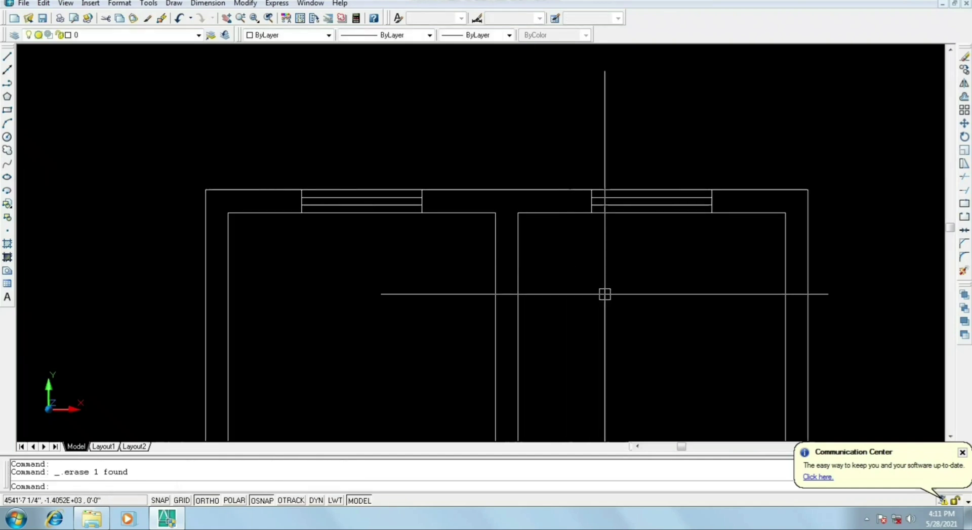
Offset the partition line 4.5 to create the first door guide line
middle_drag(609, 395, 564, 321)
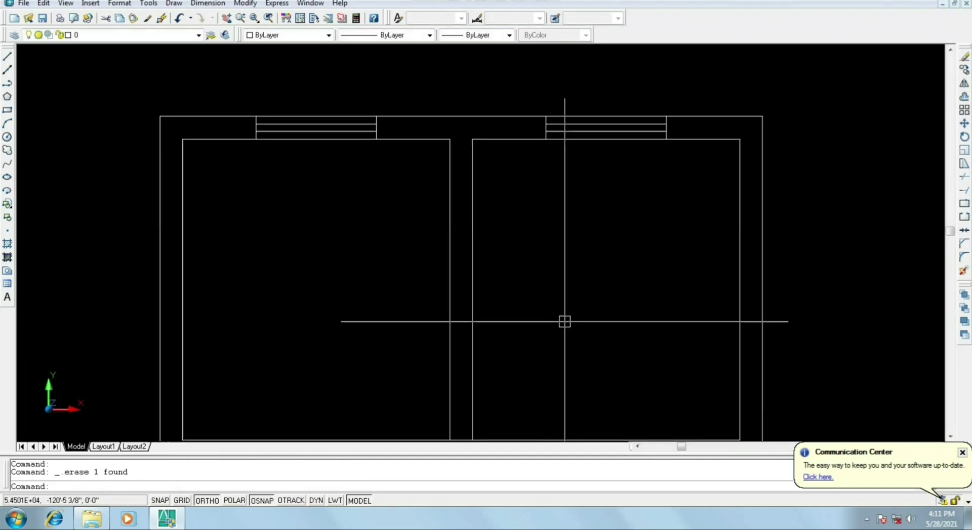
scroll(564, 322, up, 2)
scroll(568, 288, up, 1)
scroll(479, 298, up, 1)
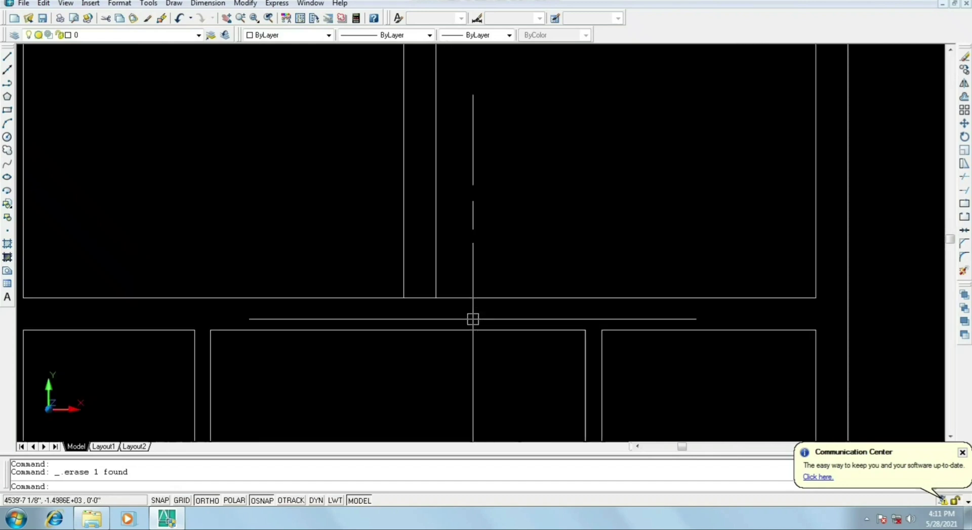
middle_drag(473, 319, 504, 282)
text(O)
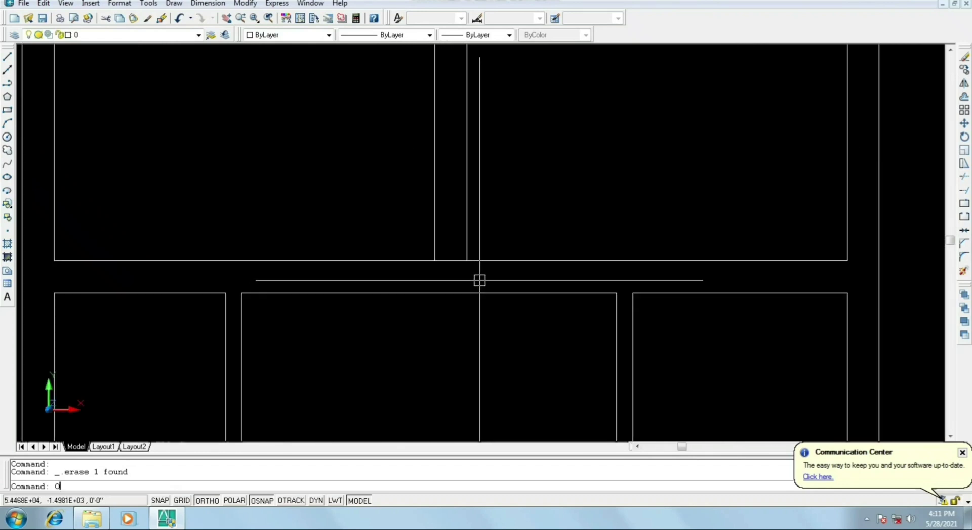
key(Return)
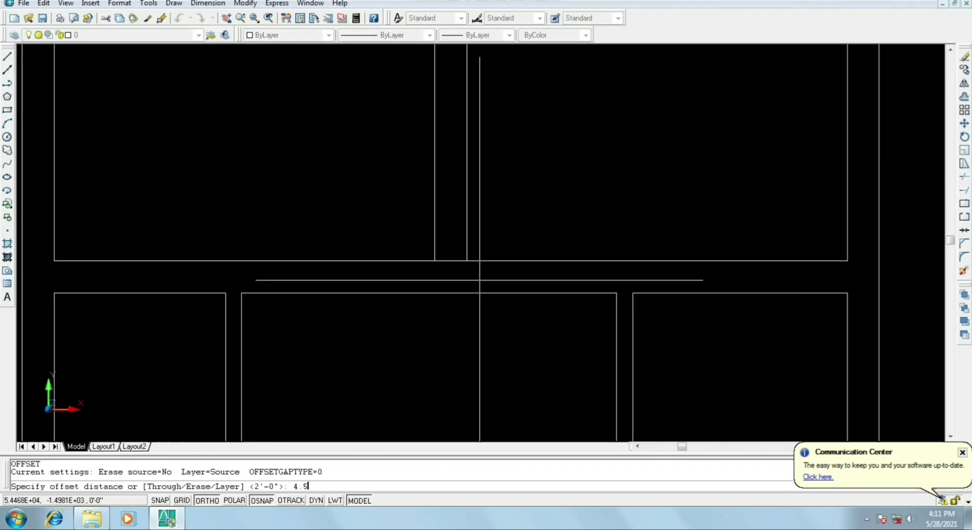
key(Return)
click(464, 221)
click(469, 224)
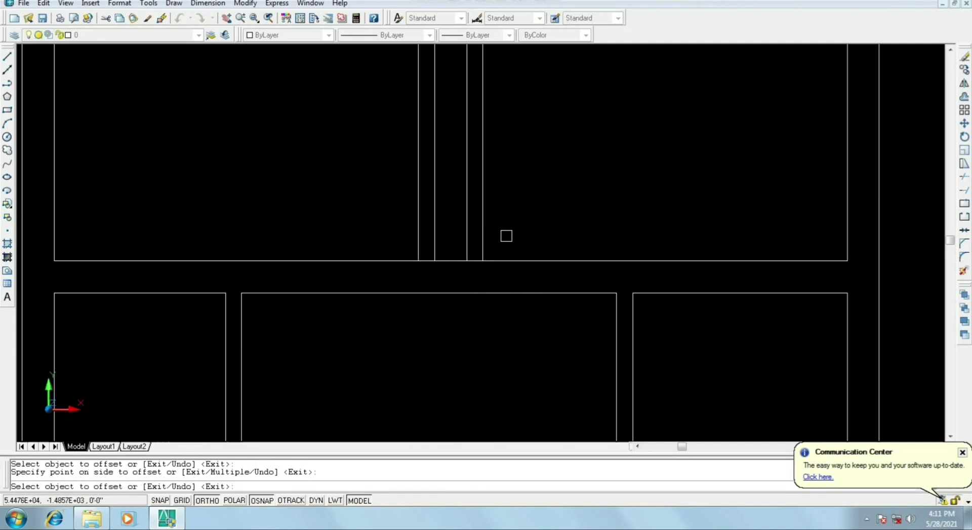
Offset the guide lines 3' outward on both sides to mark the two doorways
key(Return)
key(Return)
text(3')
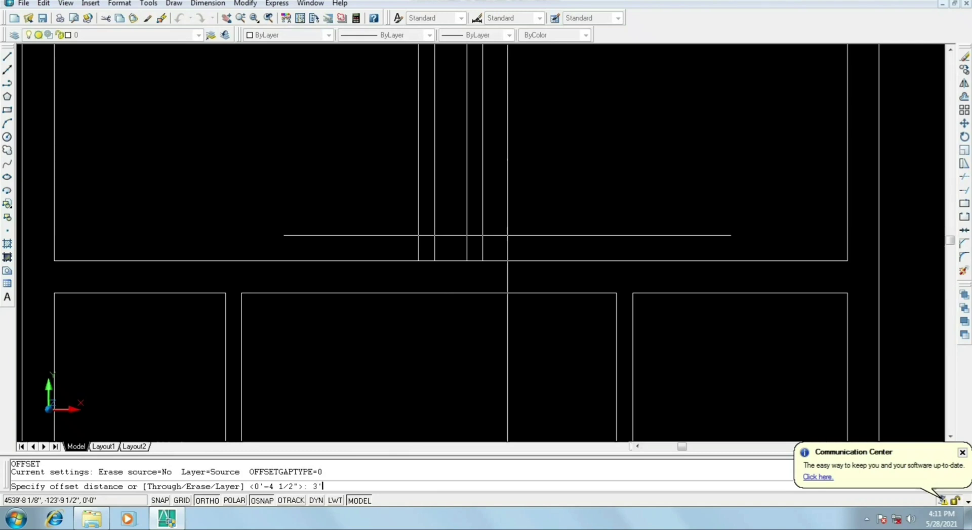
key(Return)
click(483, 226)
click(526, 226)
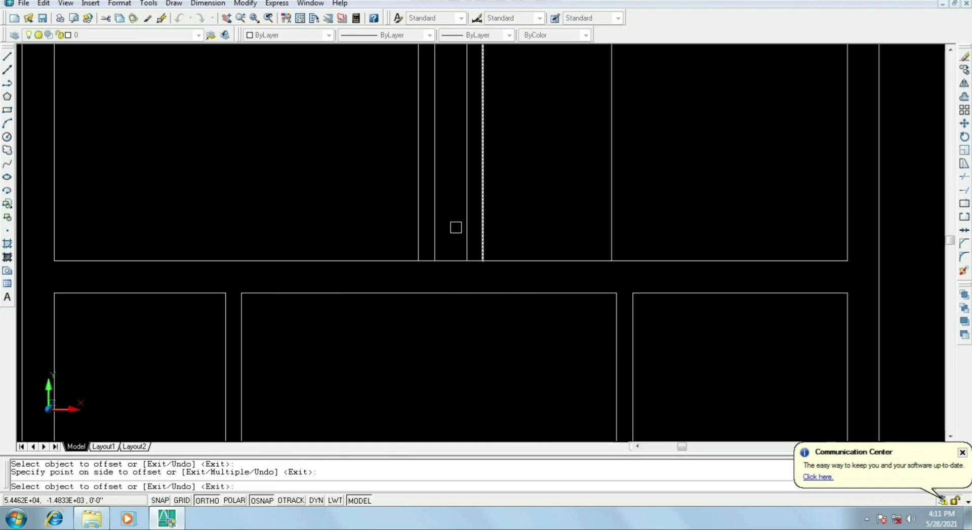
click(413, 224)
click(384, 223)
key(Return)
text(EX)
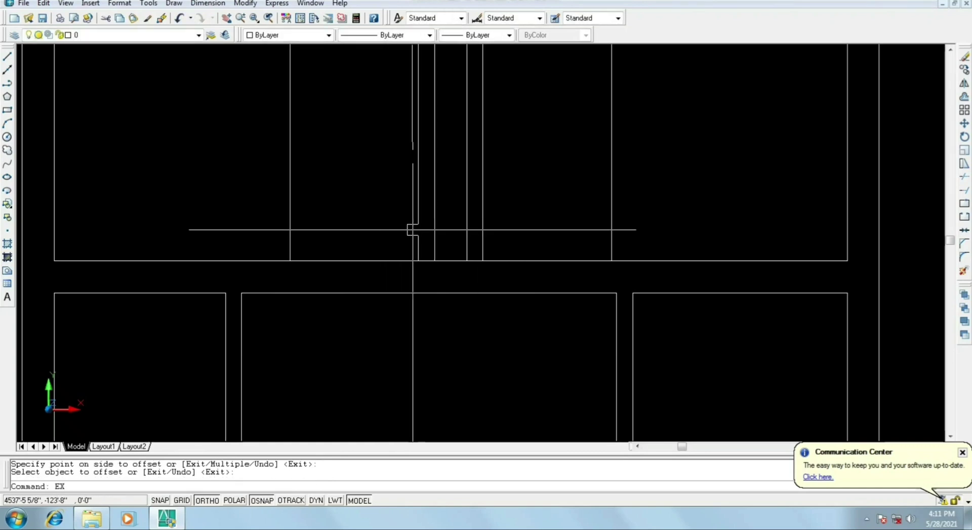
Extend the guide lines and trim the wall lines out of the left and right 3' doorways
key(Return)
key(Return)
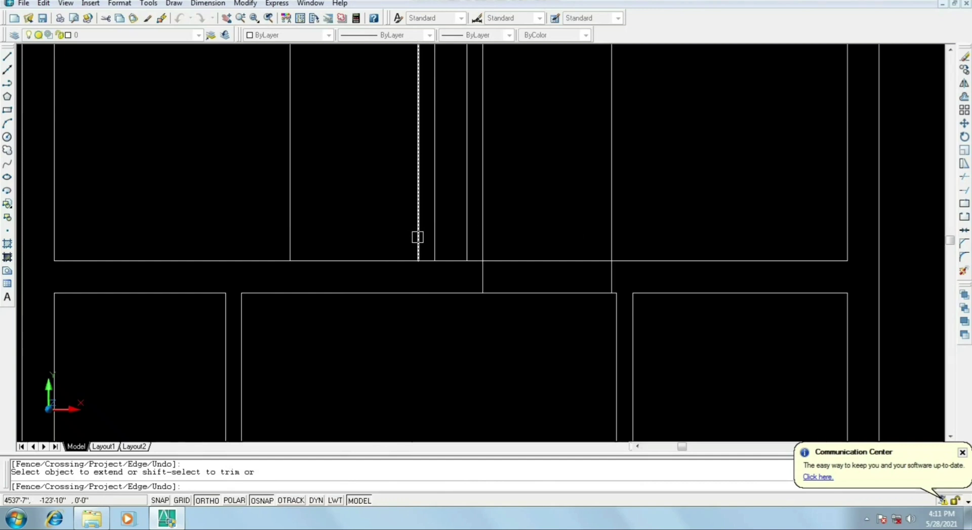
key(Return)
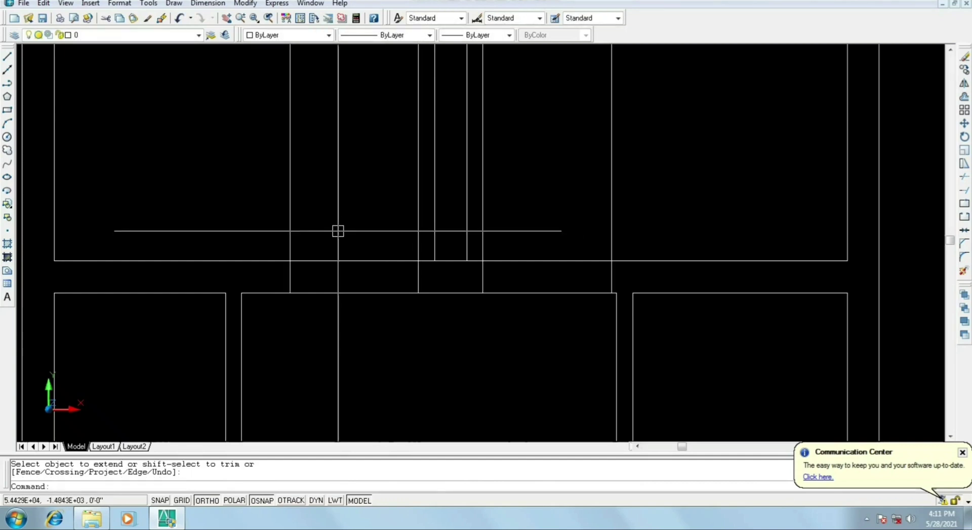
text(Tr)
key(Return)
key(Return)
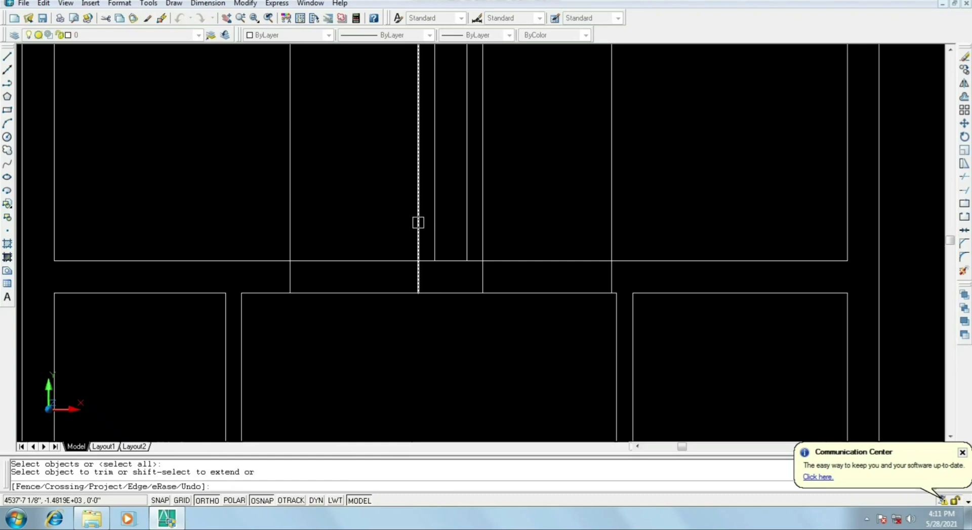
click(417, 222)
click(364, 229)
click(347, 328)
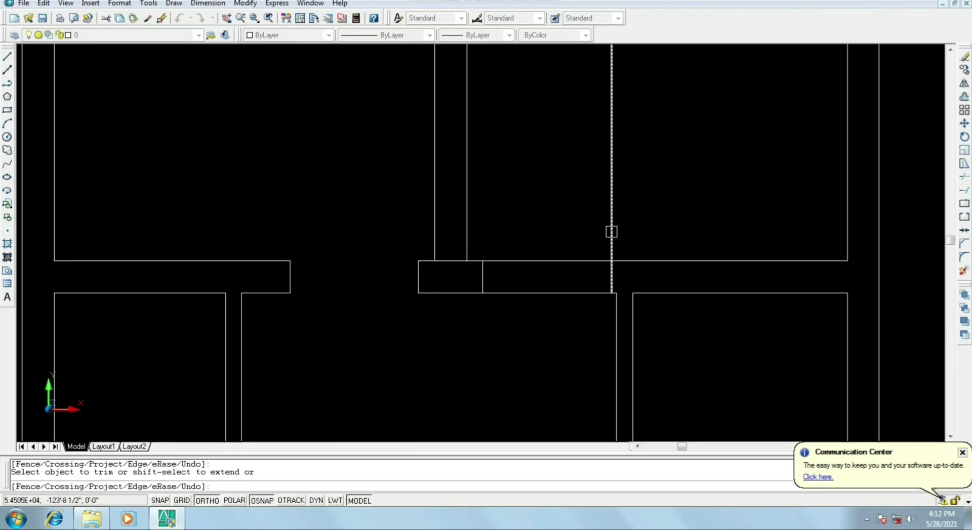
click(538, 304)
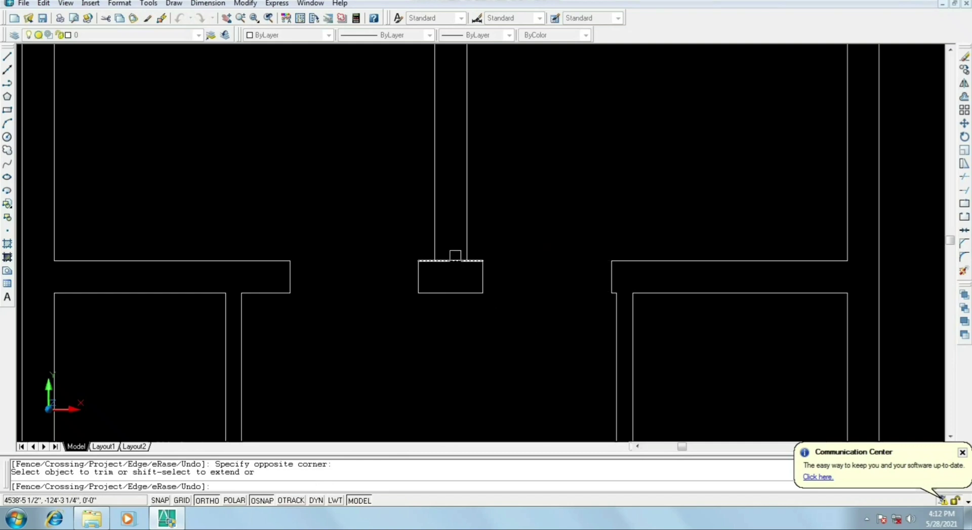
click(455, 256)
key(Return)
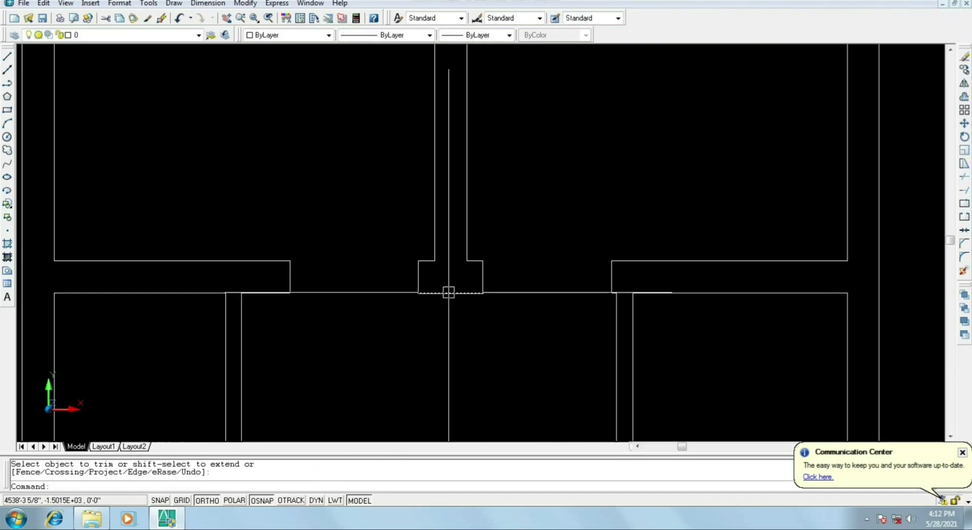
Zoom to the D1 (3'-6"), D2 (3') and D3 (2'-6") door blocks beside the plan
scroll(506, 325, down, 2)
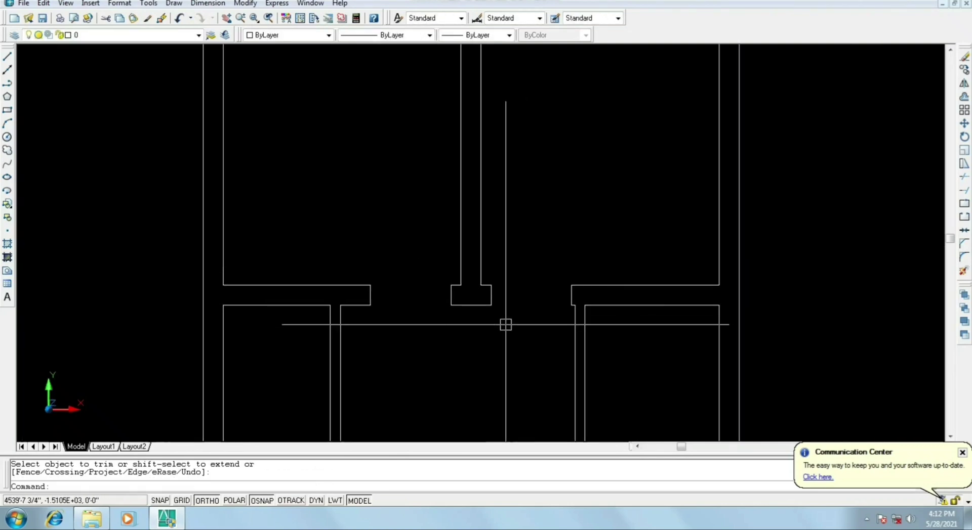
scroll(506, 324, down, 2)
scroll(445, 329, down, 2)
scroll(154, 339, up, 2)
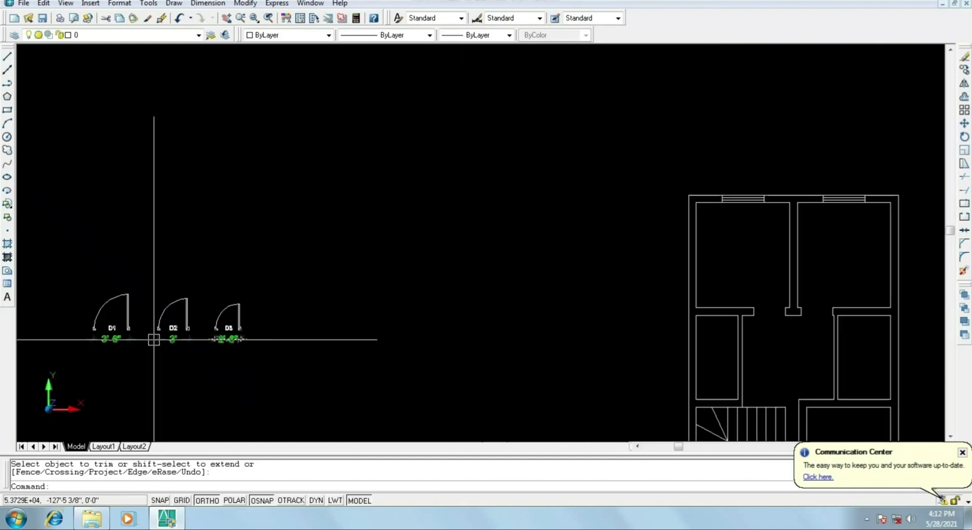
scroll(217, 343, up, 2)
scroll(230, 347, up, 2)
scroll(297, 326, up, 1)
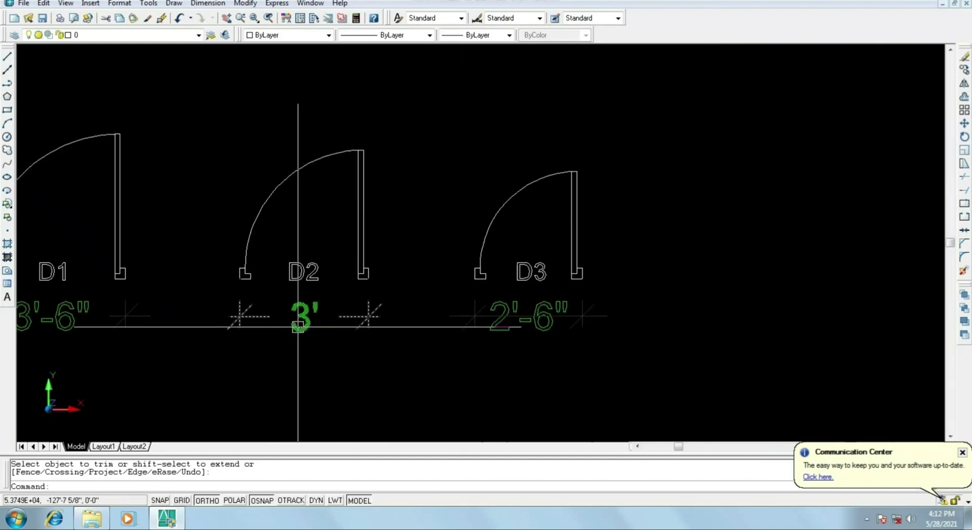
middle_drag(320, 403, 372, 421)
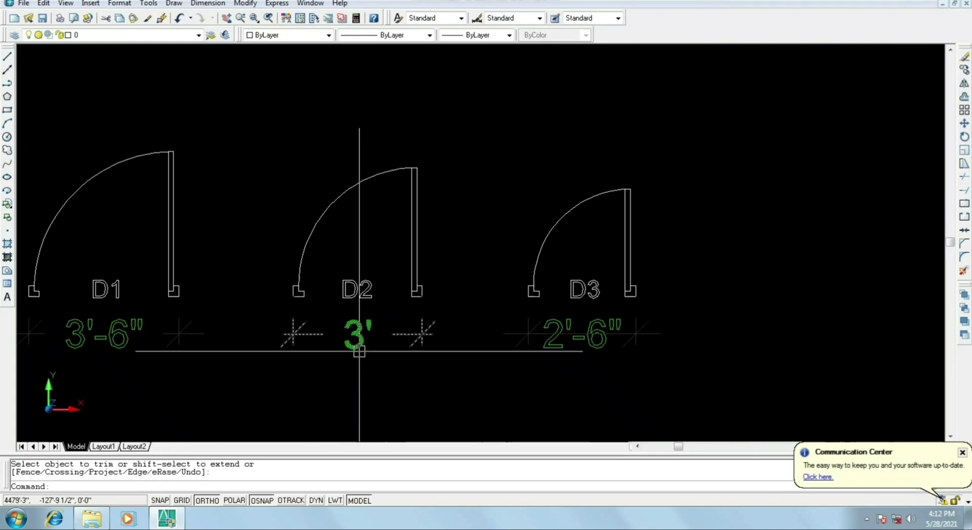
text(CO)
key(Return)
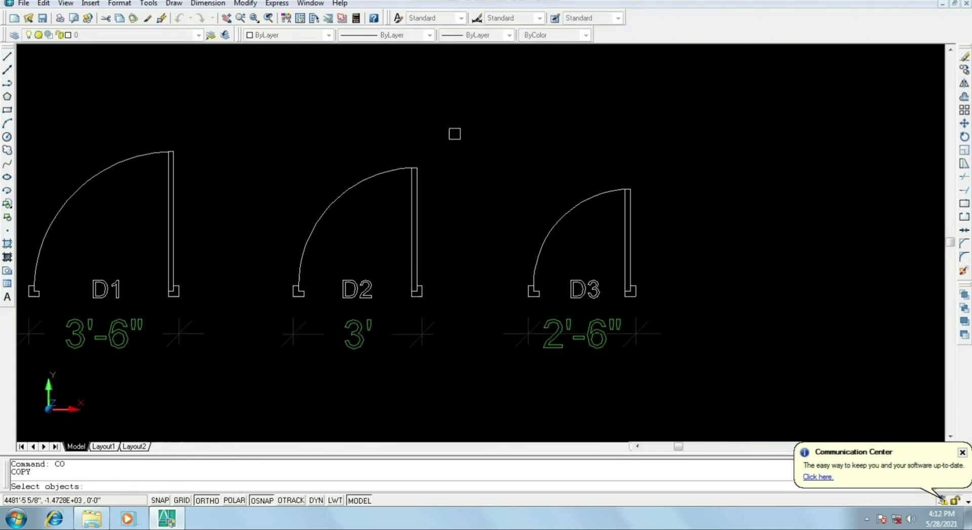
Copy the D2 door block to the midpoint of the new doorway
click(454, 133)
click(263, 299)
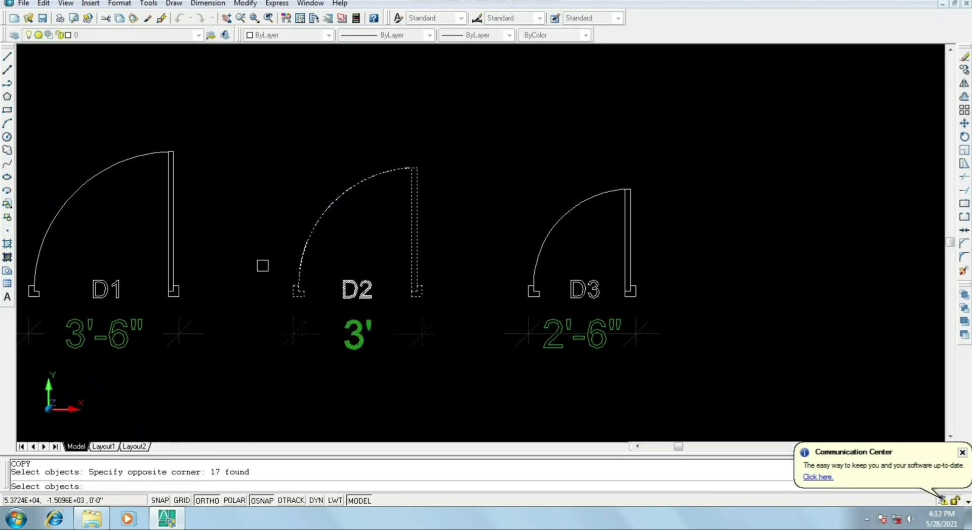
key(Return)
scroll(412, 288, up, 5)
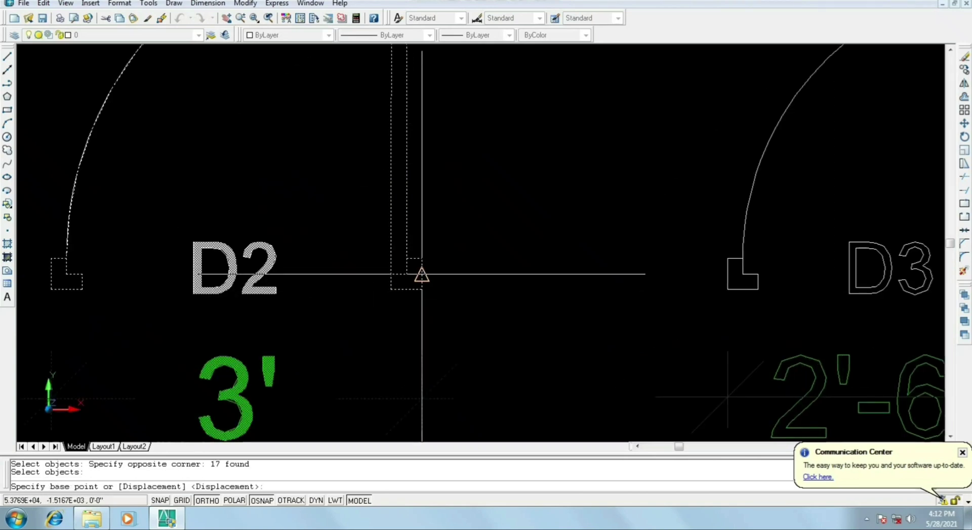
click(421, 274)
scroll(422, 275, down, 5)
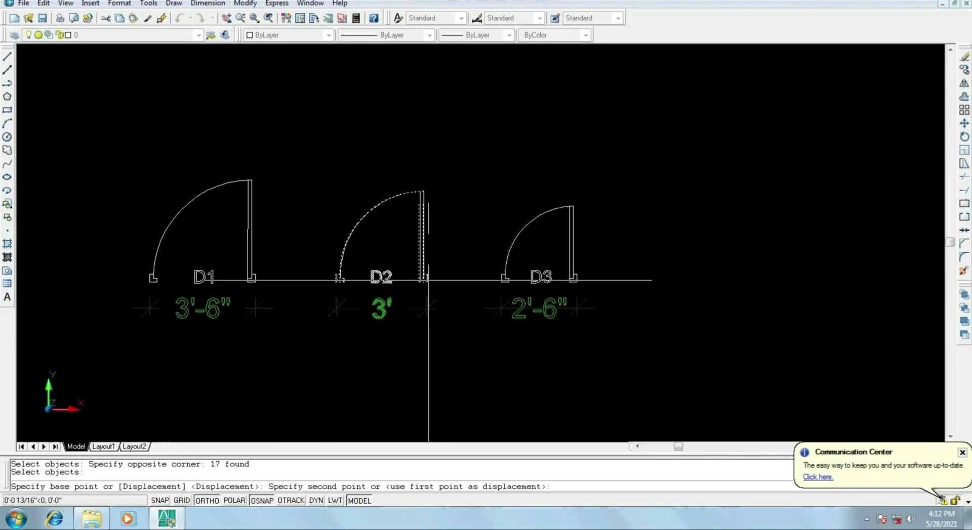
scroll(586, 325, down, 5)
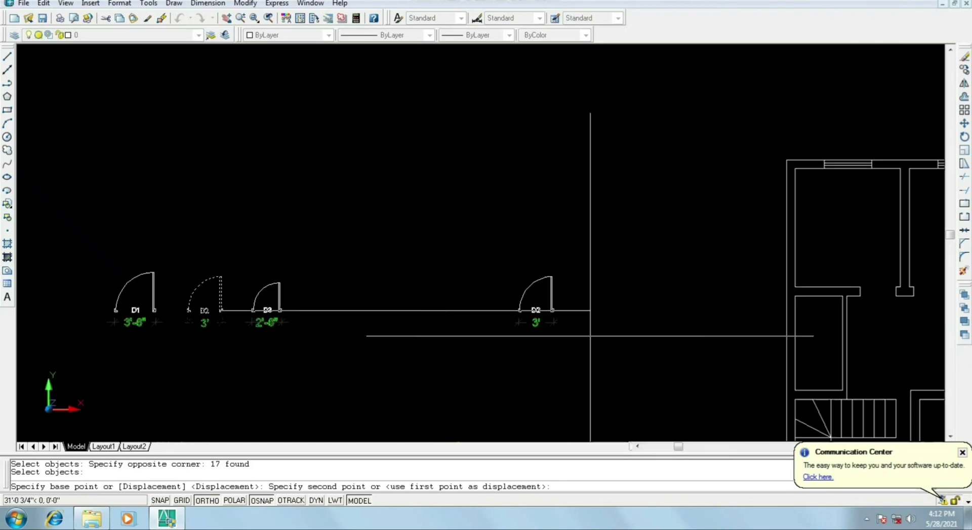
middle_drag(586, 325, 338, 310)
scroll(585, 326, up, 5)
scroll(632, 288, up, 2)
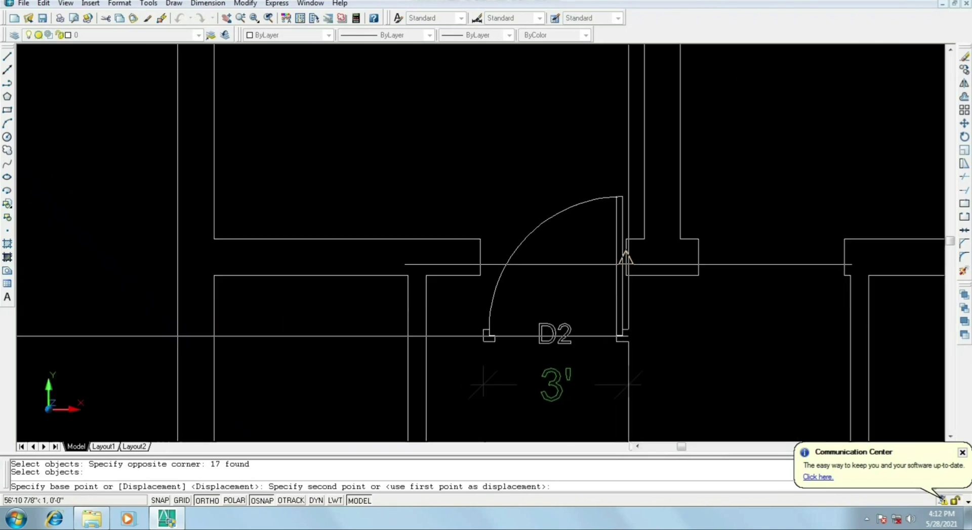
click(622, 260)
key(Escape)
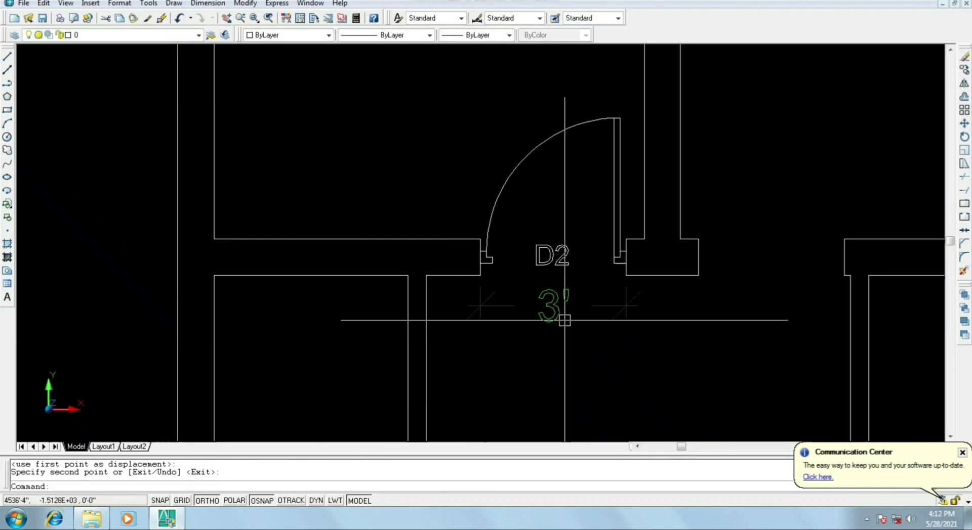
Erase the green 3' size tag beneath the copied door
click(551, 306)
key(Delete)
middle_drag(543, 330, 466, 329)
Start MIRROR and select the D2 door's swing, label and jamb pieces
text(MI)
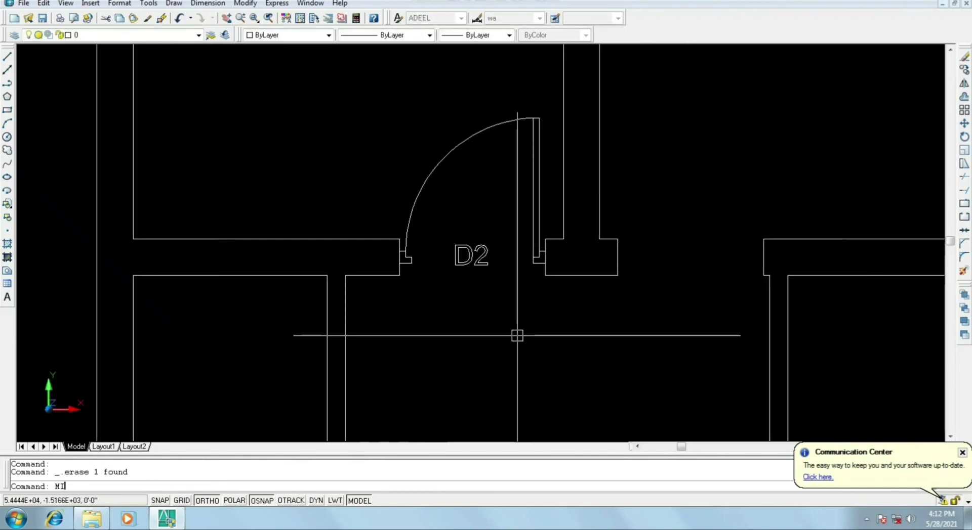
key(Return)
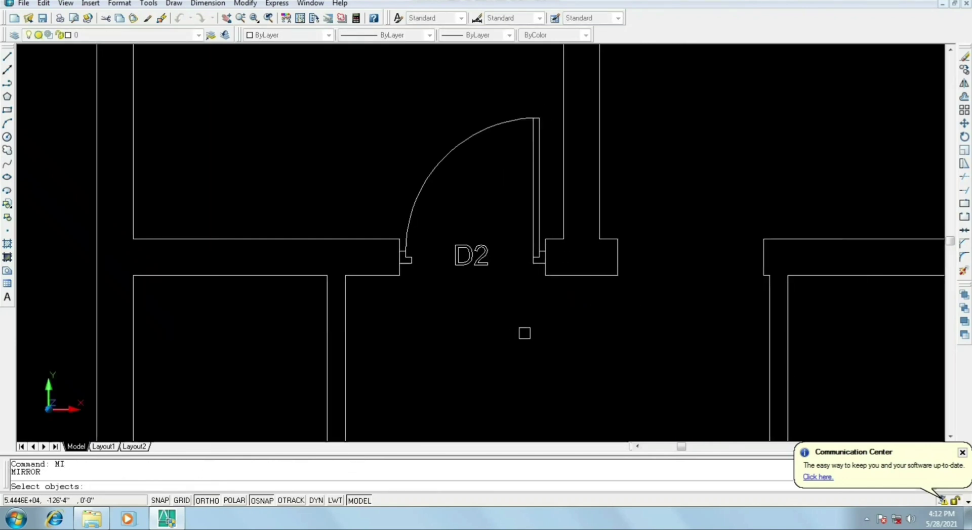
key(Return)
text(M)
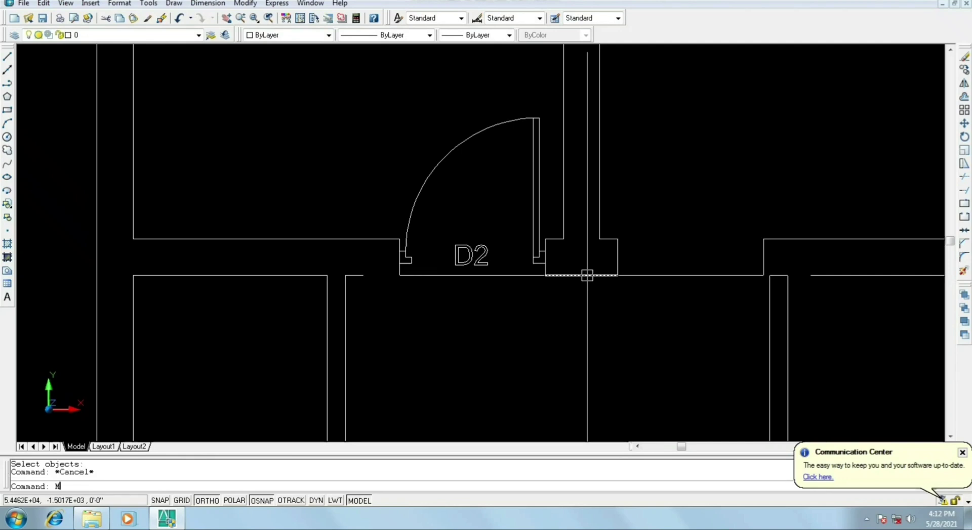
text(I)
key(Return)
scroll(533, 288, up, 1)
click(536, 290)
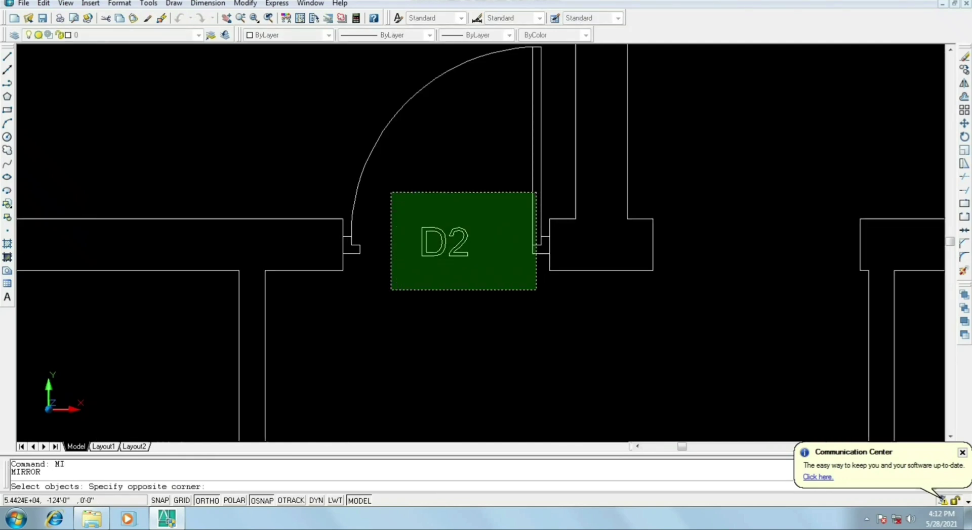
click(347, 155)
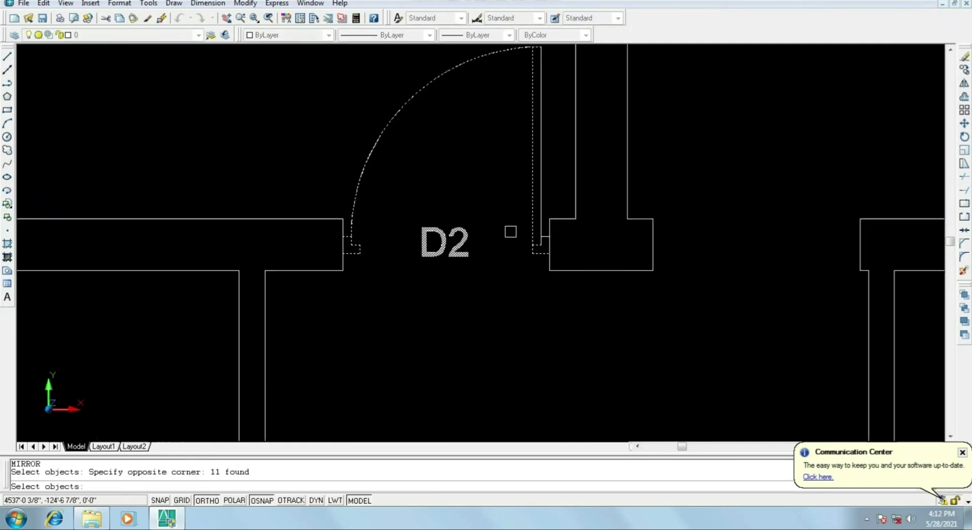
scroll(552, 233, up, 3)
click(430, 274)
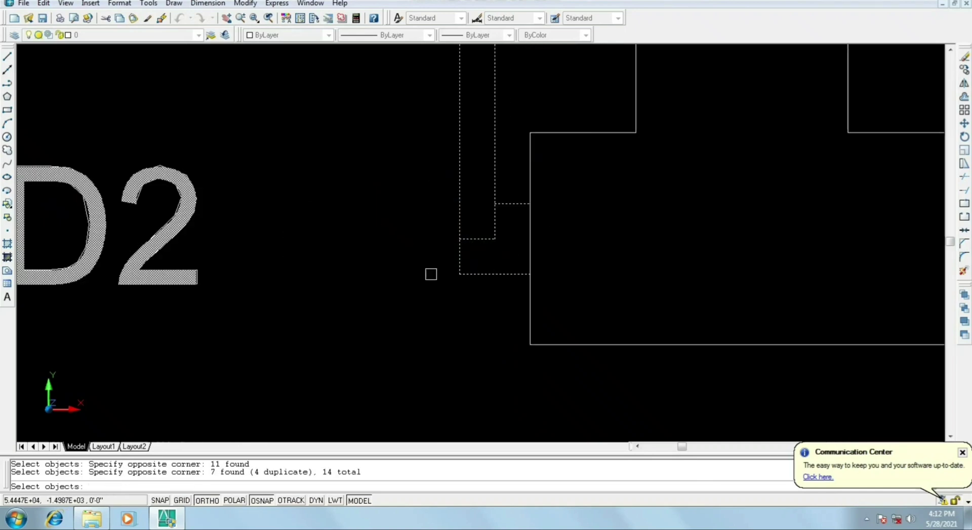
click(529, 235)
scroll(489, 266, down, 4)
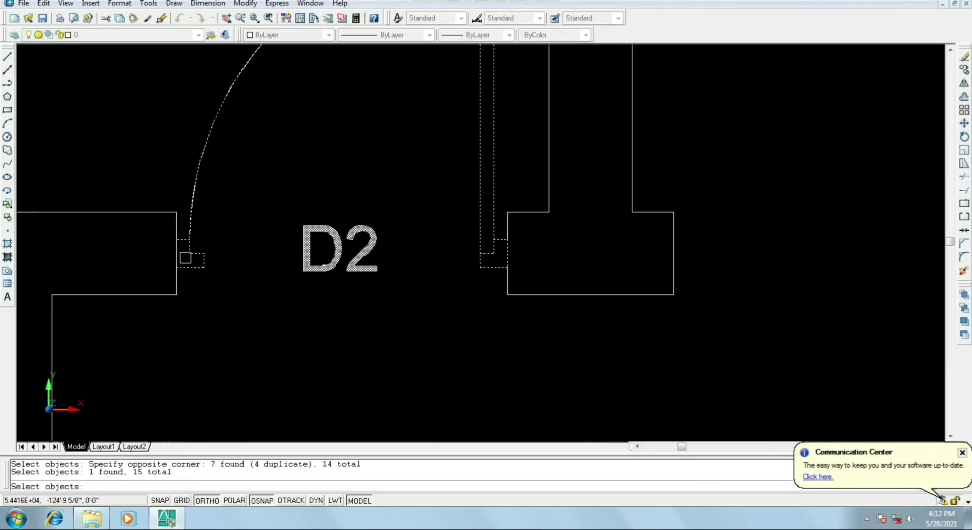
key(Return)
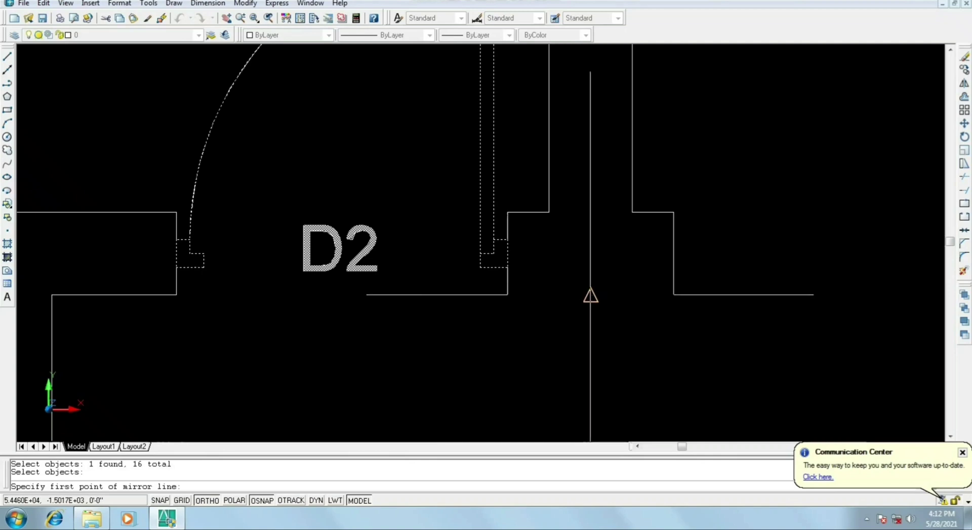
Mirror the door about a vertical line at the wall midpoint, keeping the original
click(590, 295)
click(585, 204)
key(Return)
scroll(614, 250, down, 3)
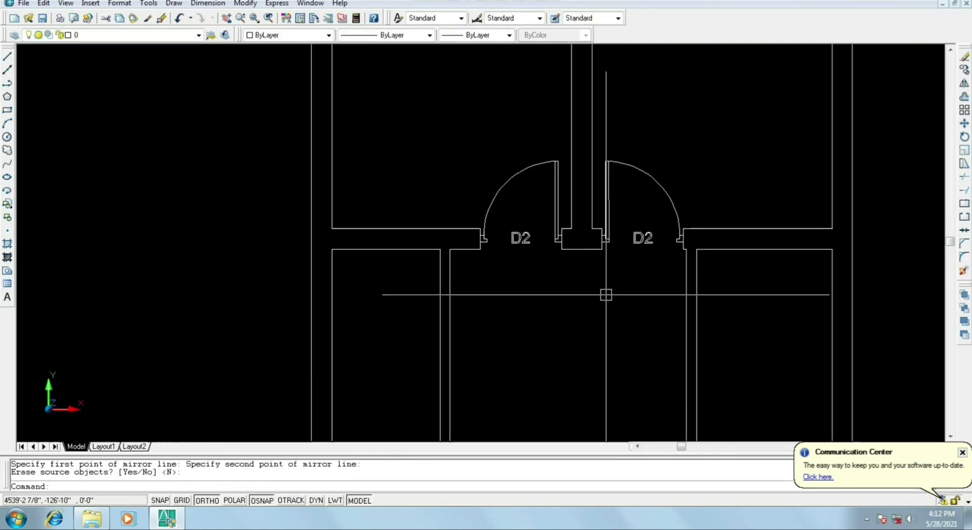
scroll(614, 250, down, 1)
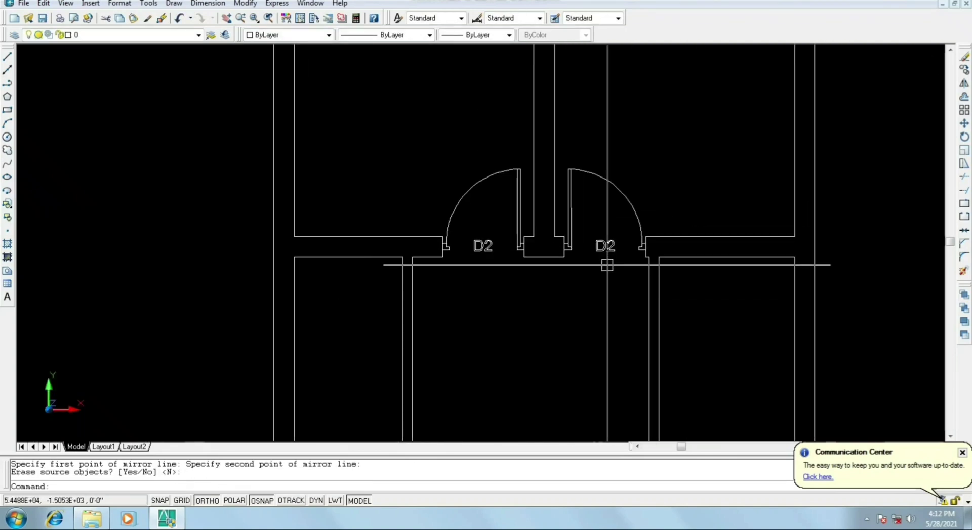
Draw a short guide line across the right outer wall at its midpoint
scroll(609, 248, down, 2)
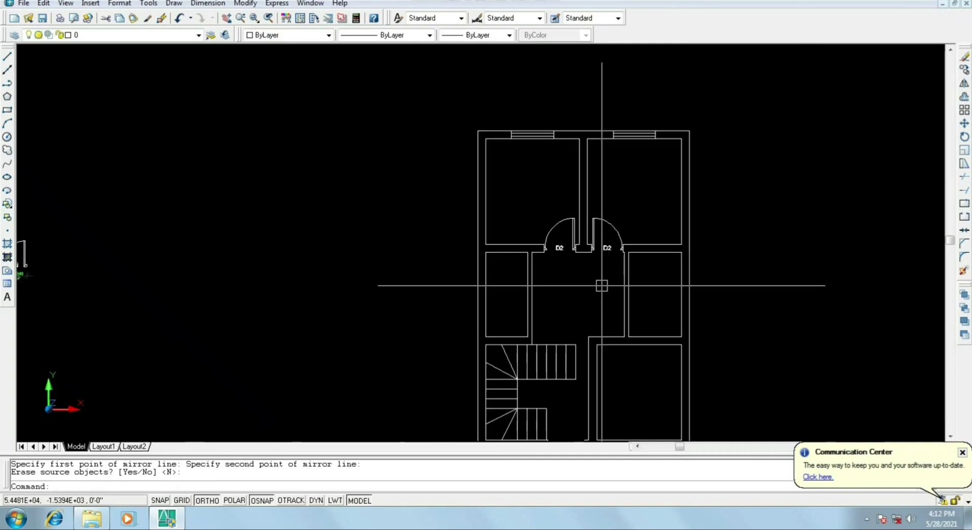
scroll(586, 284, up, 2)
scroll(525, 308, up, 1)
middle_drag(551, 299, 469, 295)
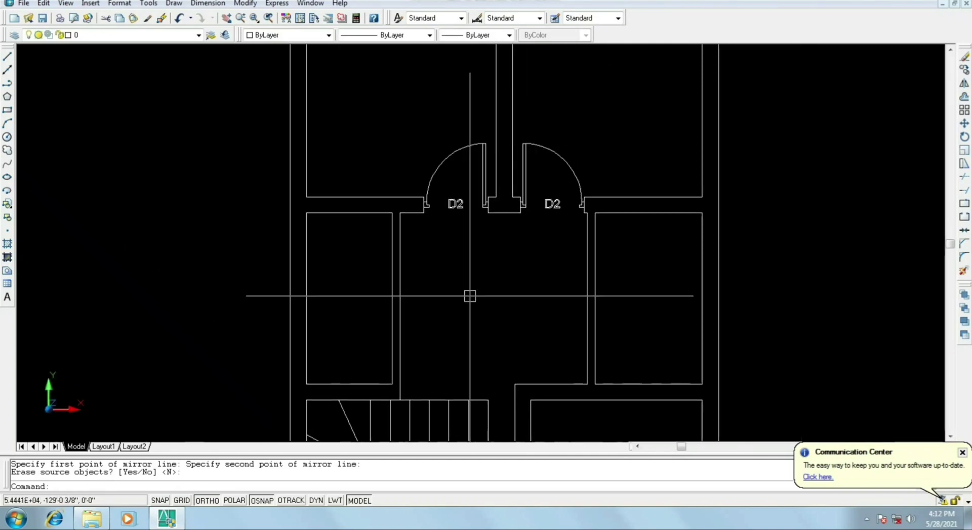
middle_drag(673, 295, 579, 284)
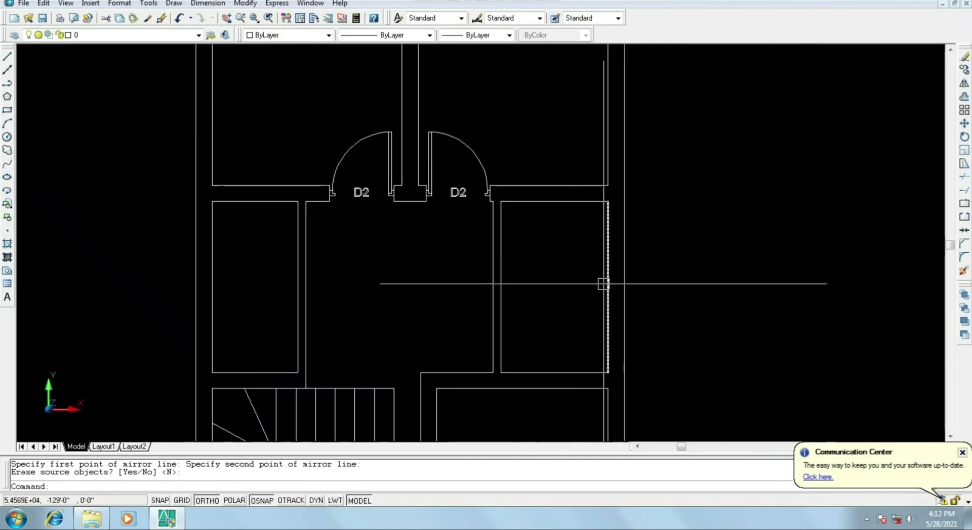
scroll(610, 282, up, 1)
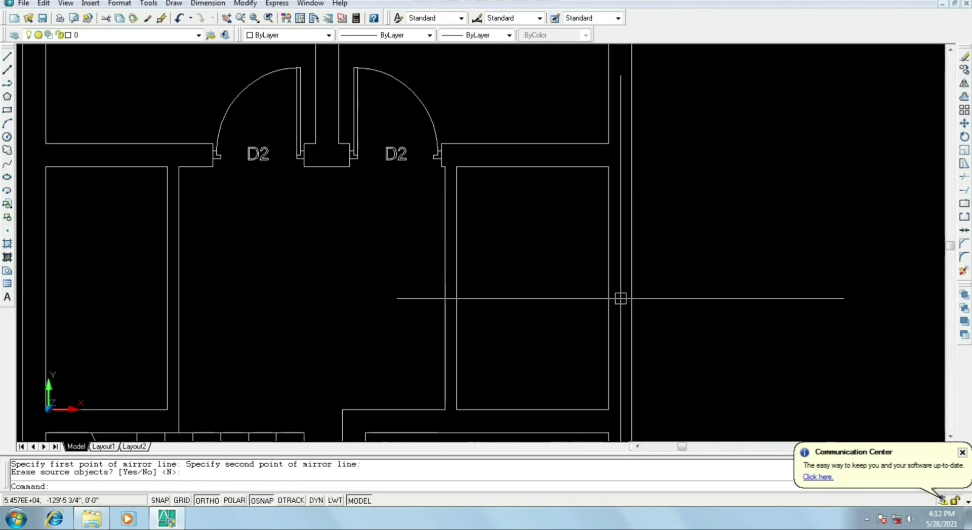
text(l)
key(Return)
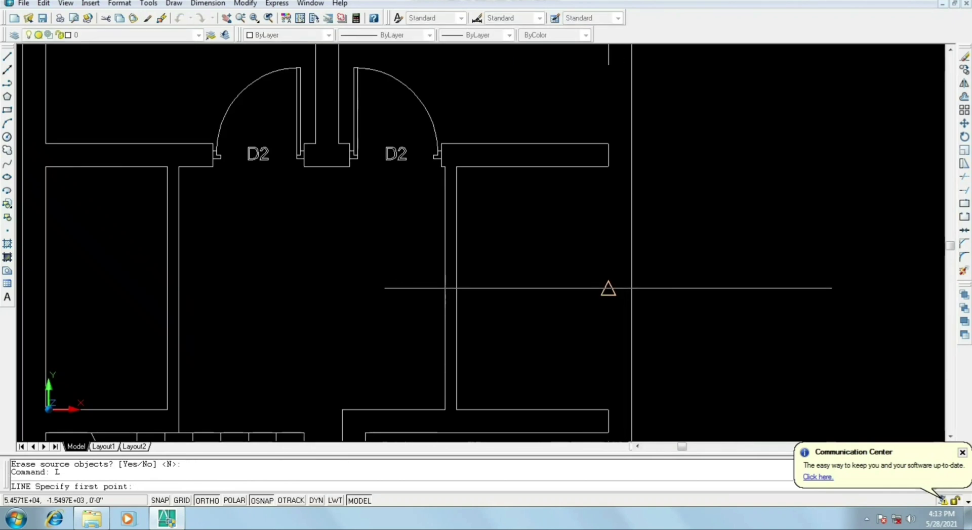
click(616, 296)
click(630, 289)
key(Return)
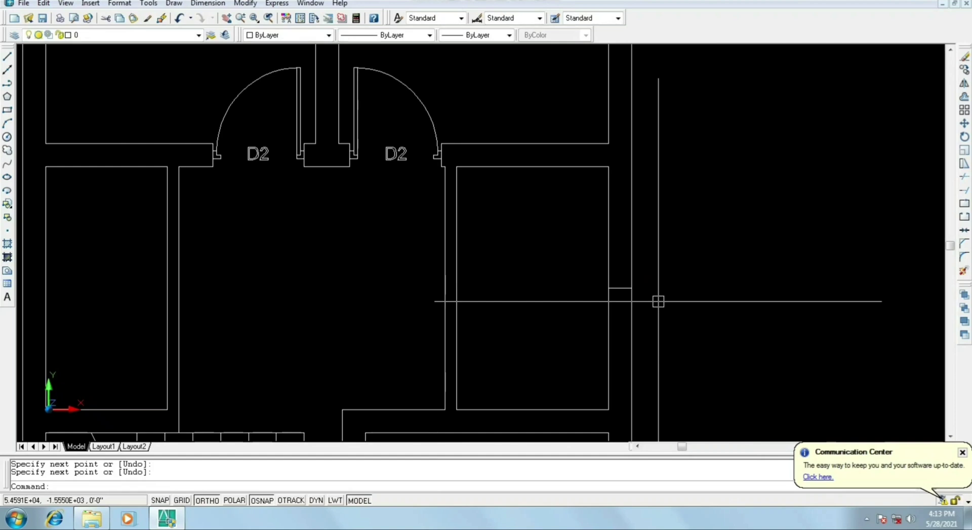
Offset the guide line 2' to each side, then delete the middle guide
text(o)
key(Return)
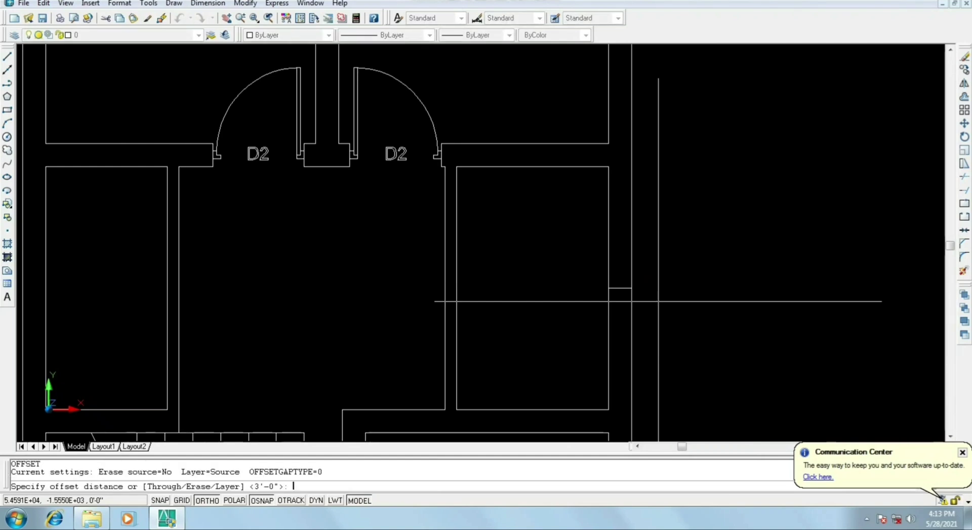
text(2')
key(Return)
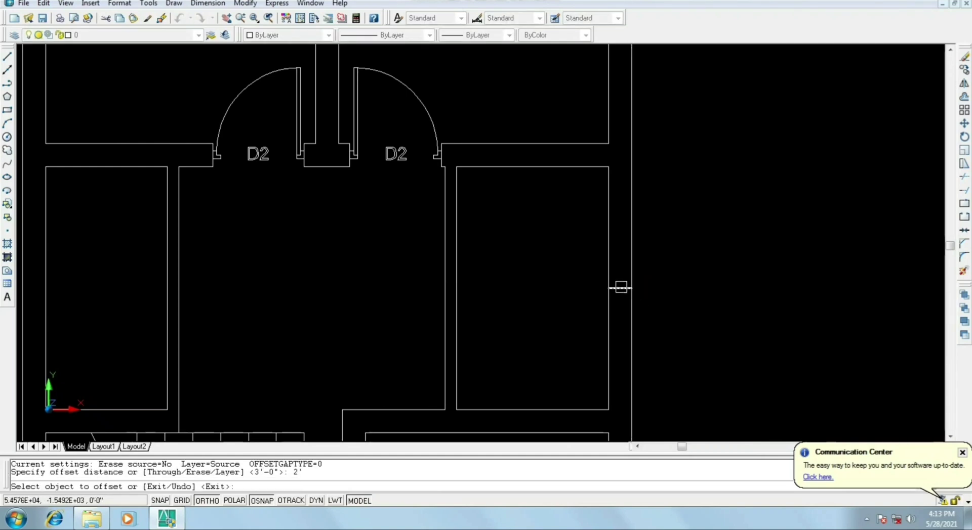
click(620, 287)
click(620, 308)
click(621, 288)
click(620, 268)
key(Return)
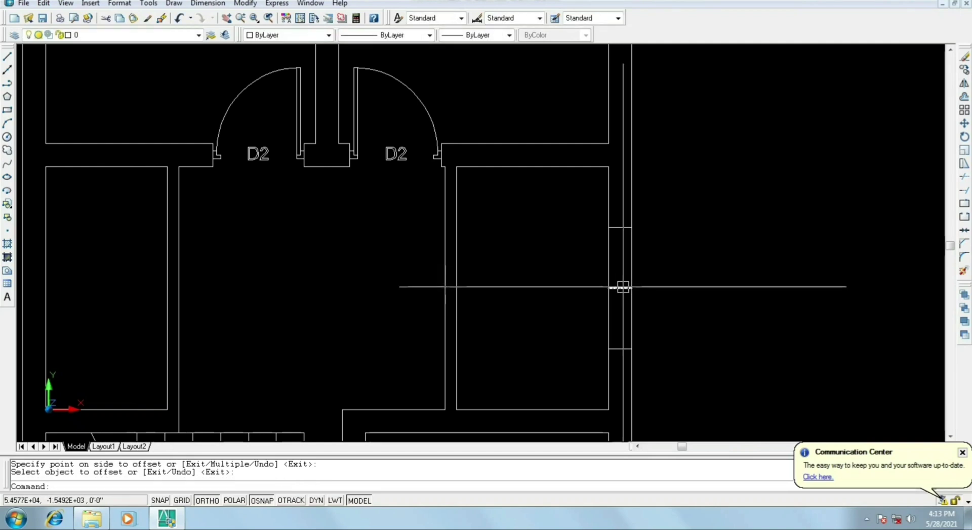
key(Delete)
Trim the wall between the two offset lines to open the window
text(TR)
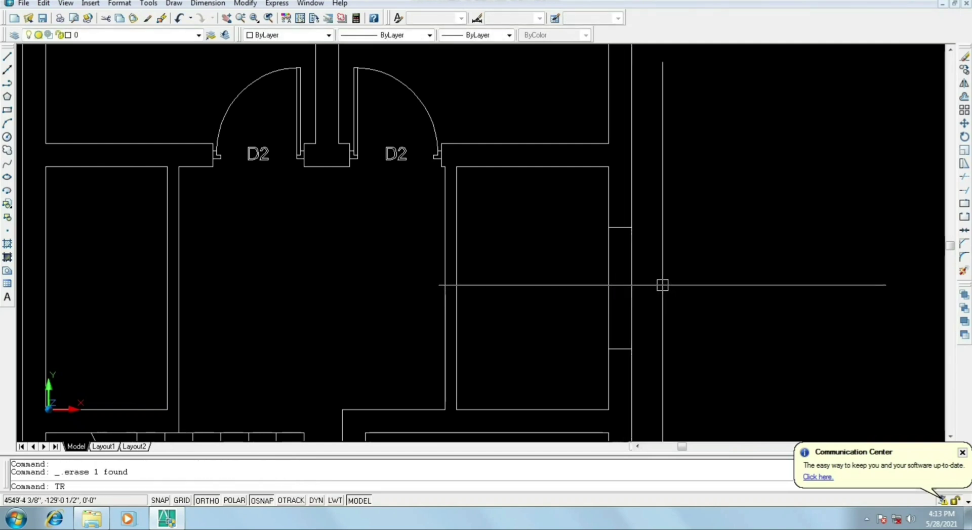
key(Return)
key(Return)
click(658, 286)
click(584, 299)
key(Return)
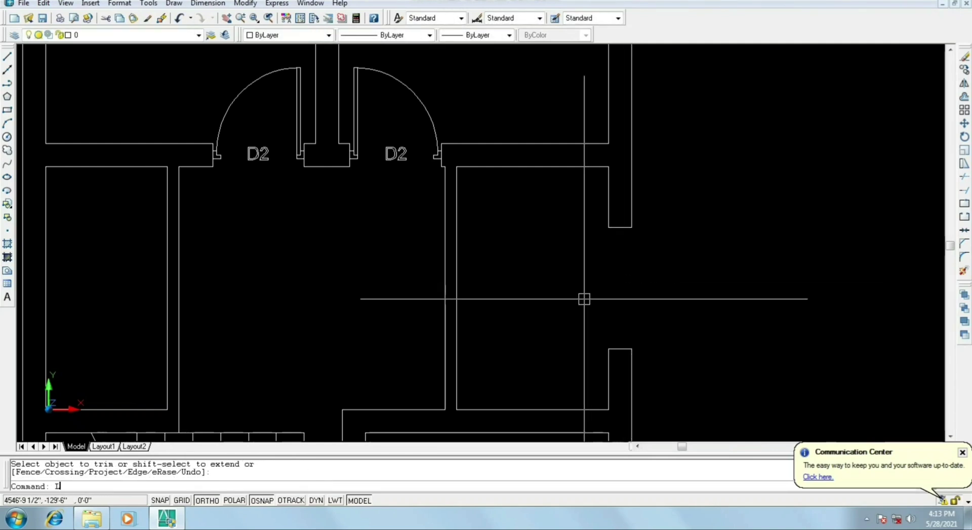
Draw a window line across the opening and offset two parallel copies of it
key(Return)
click(617, 103)
click(618, 440)
key(Return)
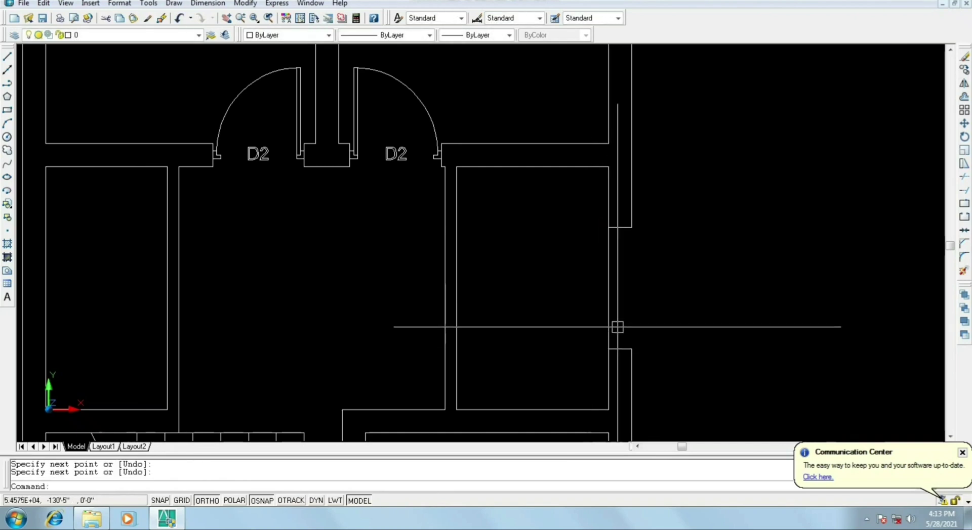
text(O)
key(Return)
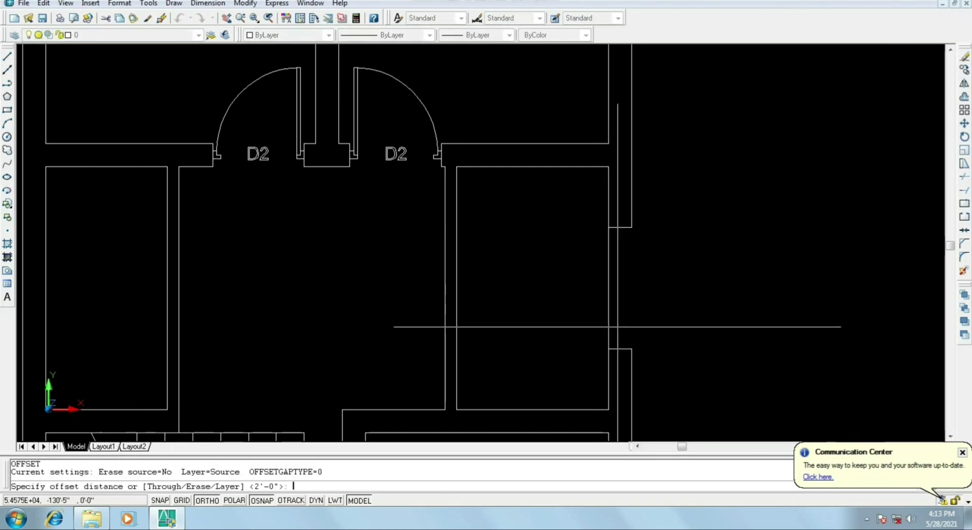
text(3)
key(Return)
click(605, 299)
click(622, 297)
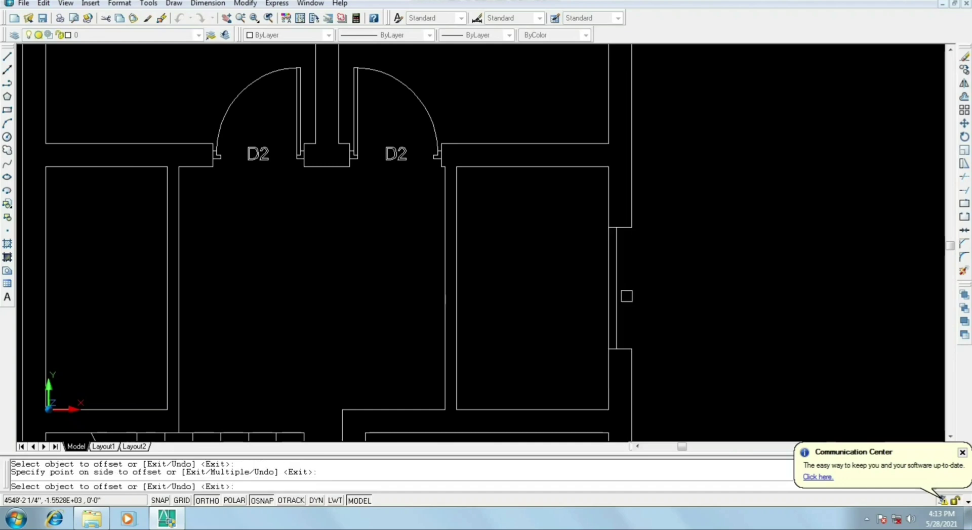
scroll(625, 298, up, 3)
click(601, 299)
click(612, 299)
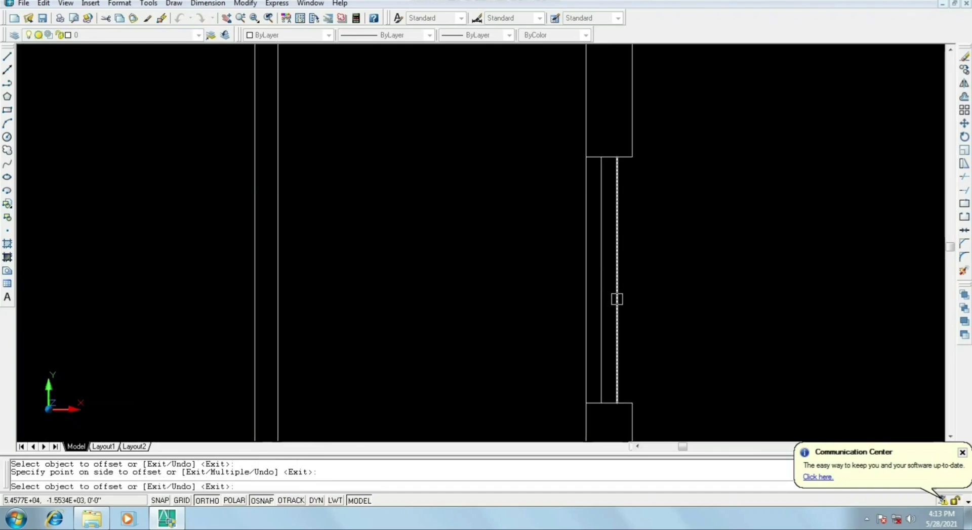
key(Return)
scroll(672, 298, down, 5)
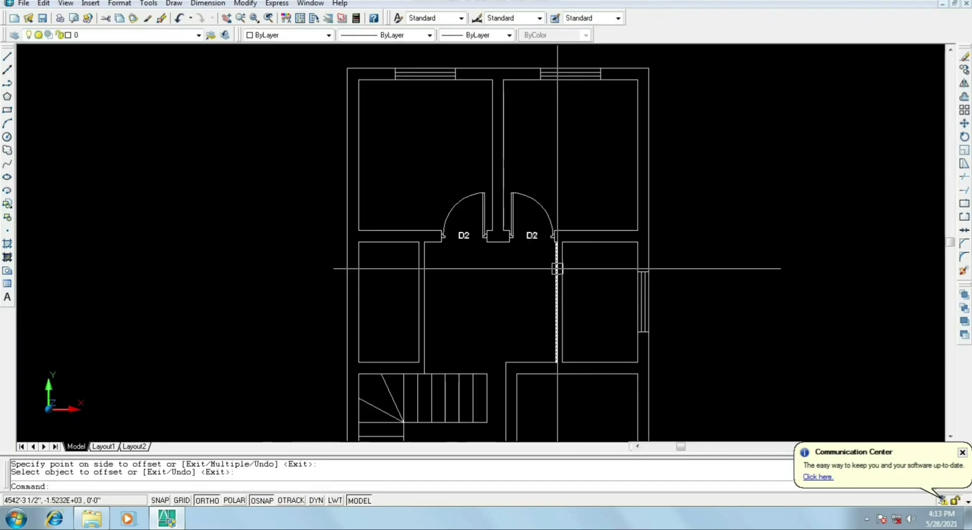
Offset the wall line 4.5' and then 3' to mark the door opening's edges
scroll(556, 371, up, 4)
text(O)
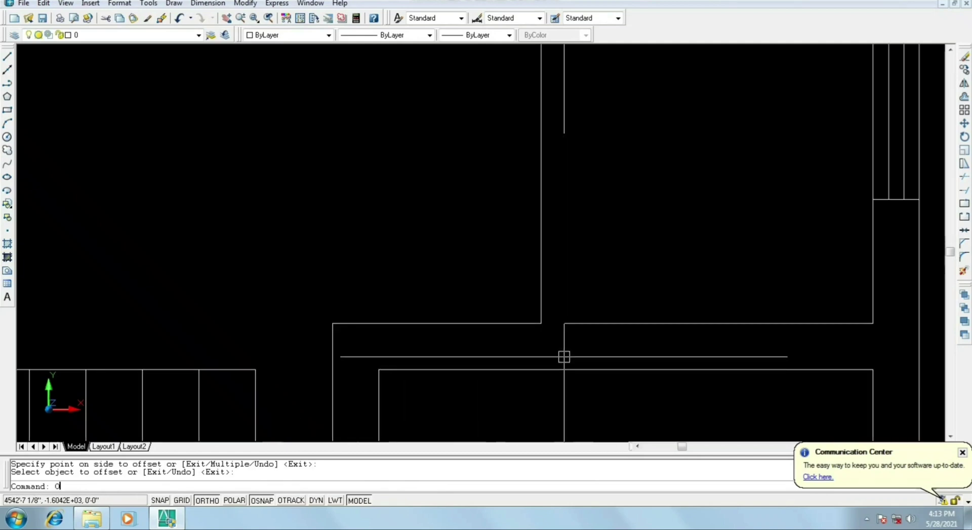
key(Return)
text(5)
key(Return)
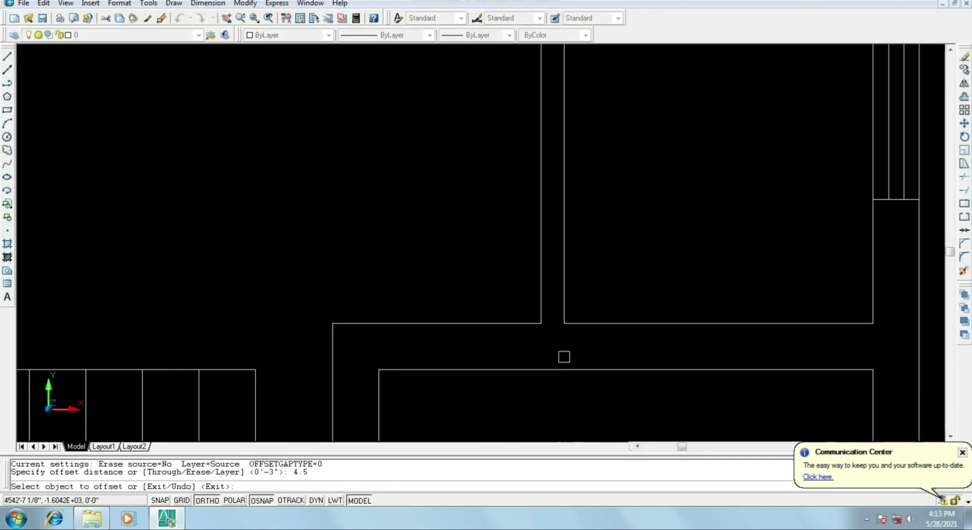
click(581, 322)
click(582, 307)
key(Return)
text(O)
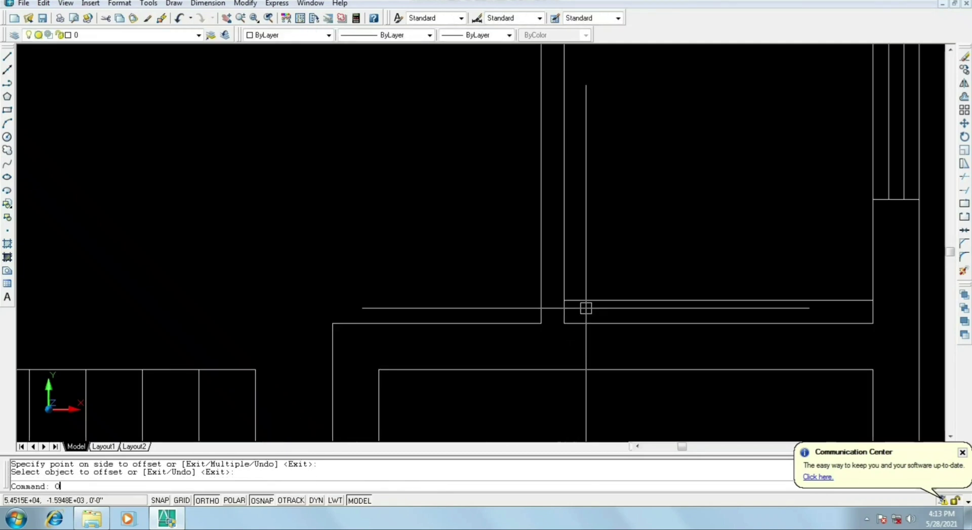
key(Return)
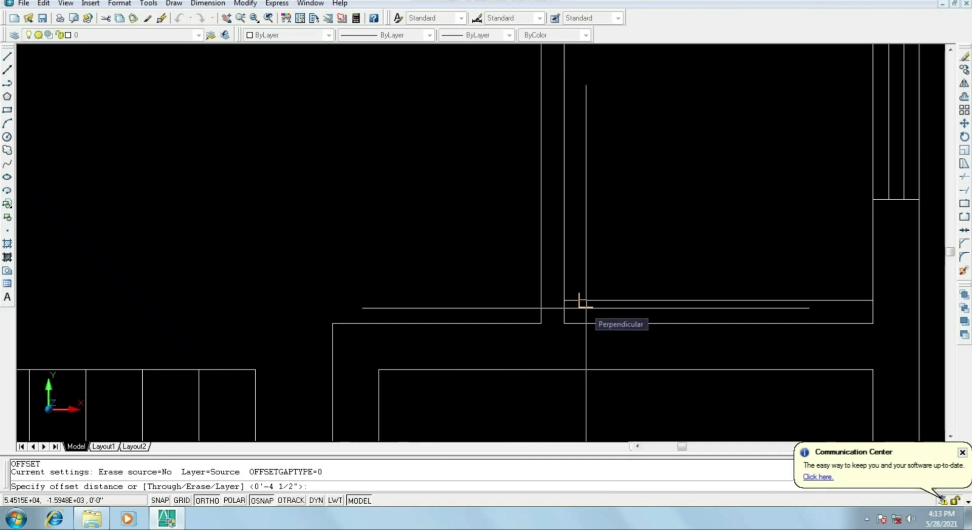
text(3')
key(Return)
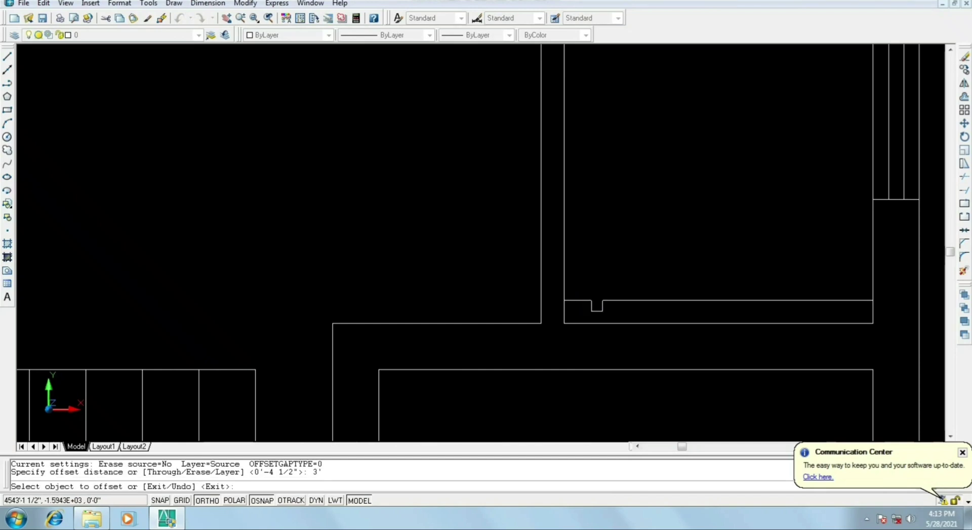
click(588, 301)
click(602, 251)
key(Return)
middle_drag(601, 247, 598, 334)
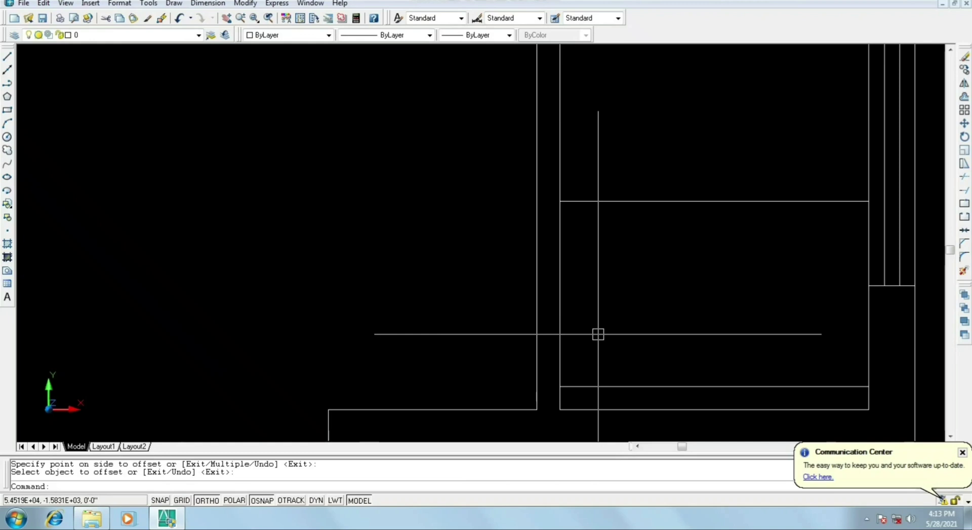
Extend the upper and lower horizontal lines to the vertical interior wall
text(Ex)
key(Return)
key(Return)
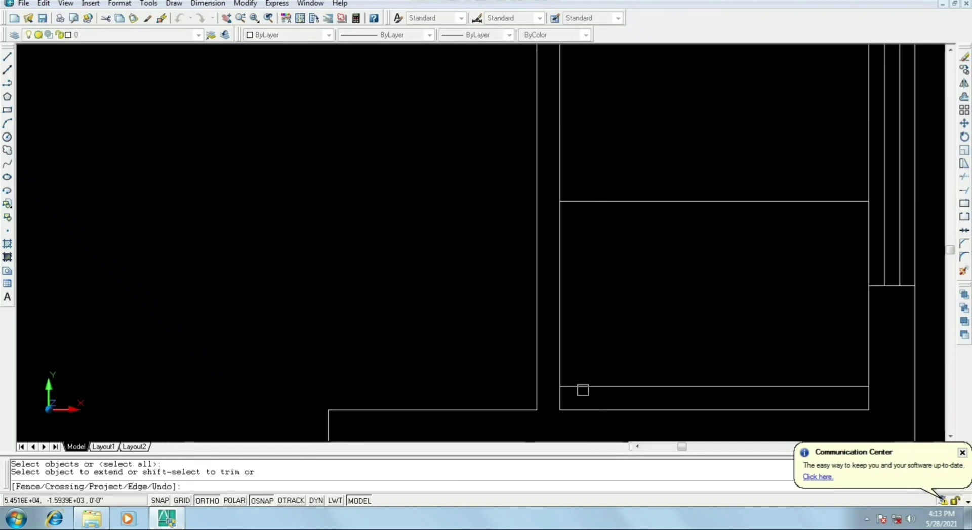
click(583, 389)
click(588, 206)
key(Return)
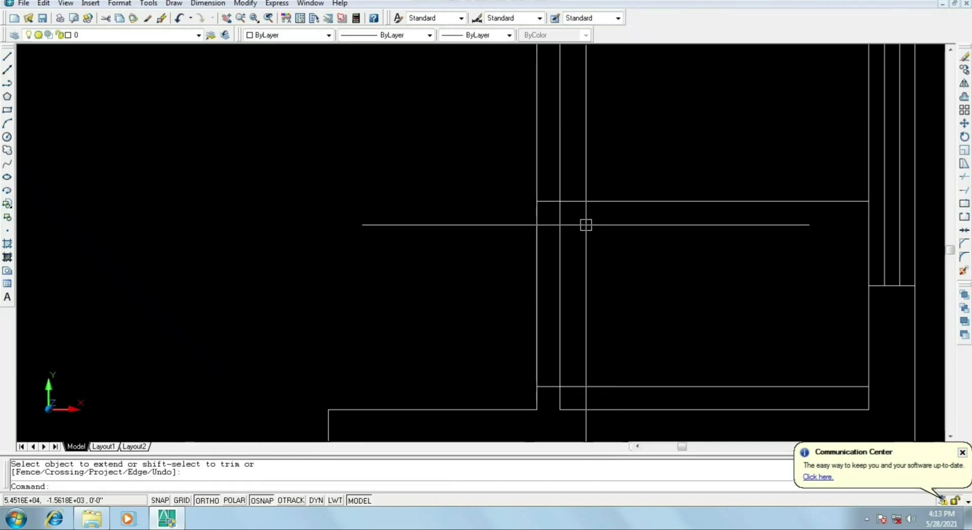
text(TR)
Trim the wall segment between the two lines to open the 3' doorway
key(Return)
key(Return)
click(614, 163)
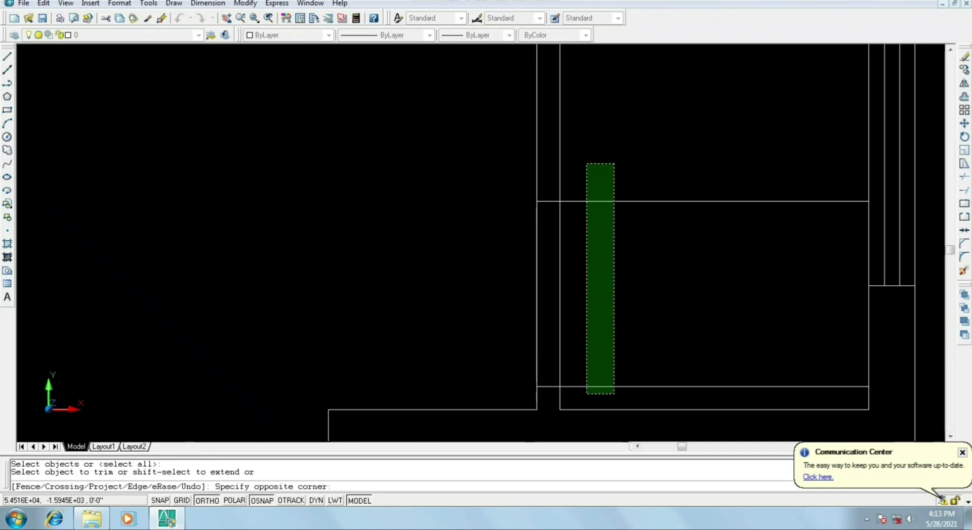
click(587, 393)
click(598, 305)
click(512, 333)
key(Return)
scroll(484, 332, down, 2)
middle_drag(534, 302, 537, 324)
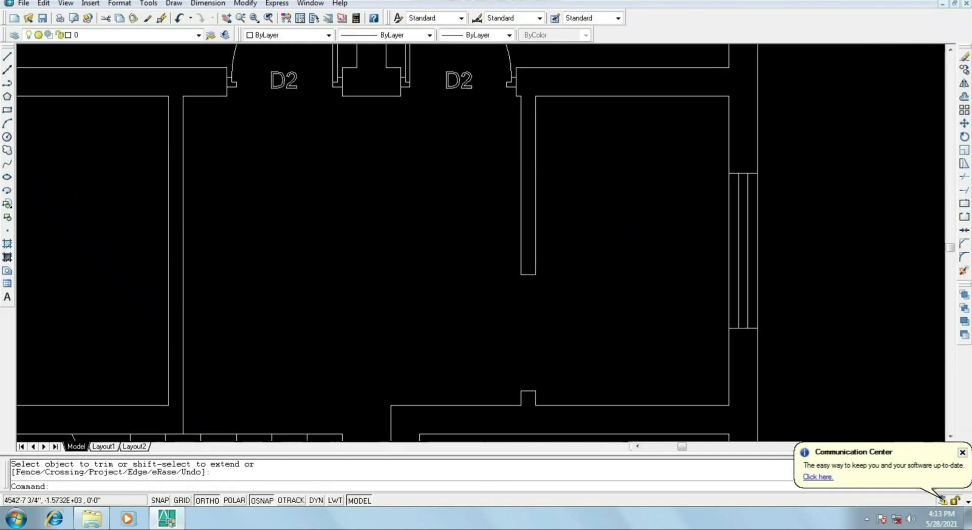
middle_drag(459, 346, 490, 341)
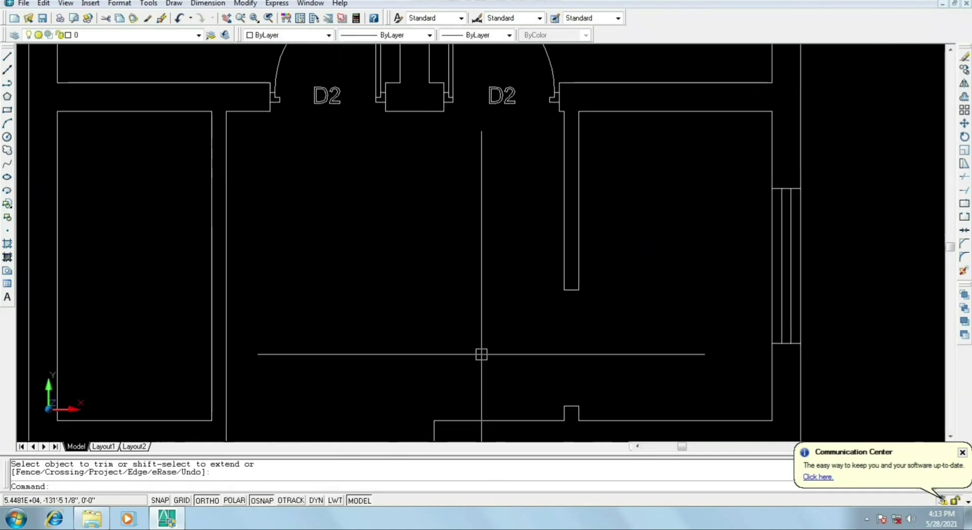
scroll(471, 396, down, 5)
text(o)
key(Return)
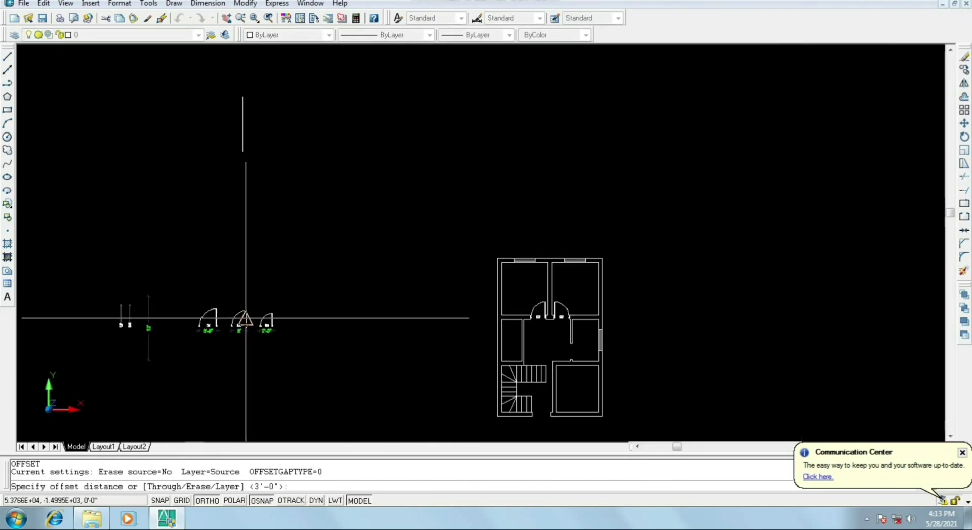
Start copying the D2 door block, window-selecting it among the door blocks
scroll(245, 319, up, 5)
key(Escape)
text(CO)
key(Return)
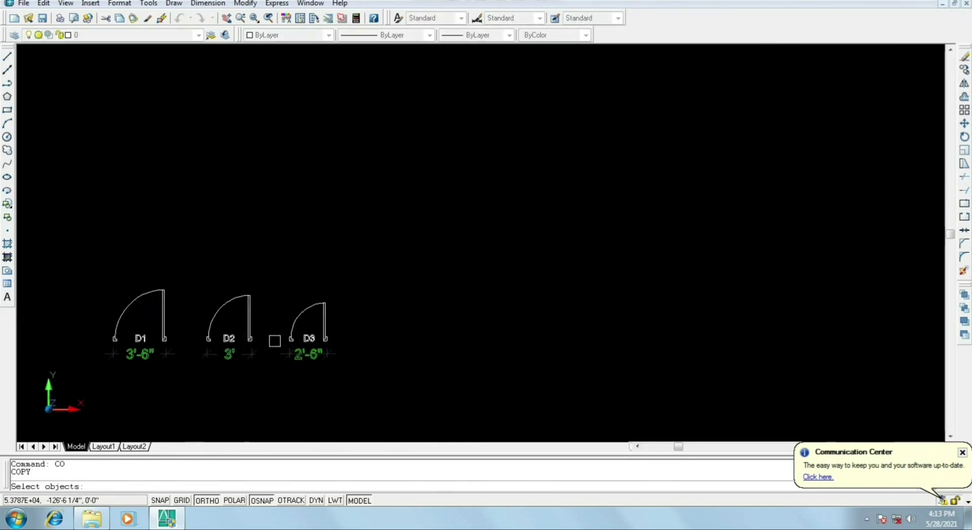
scroll(245, 361, up, 3)
middle_drag(244, 361, 356, 349)
click(394, 202)
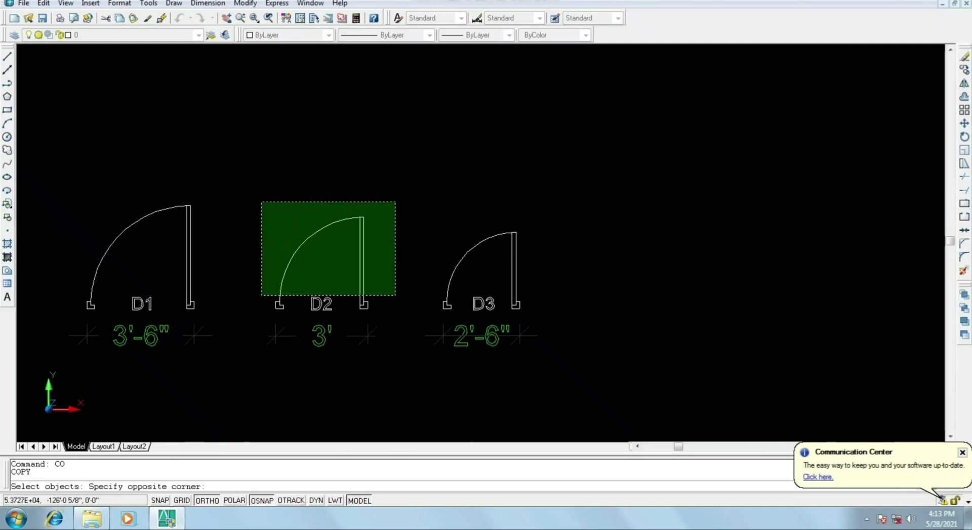
click(261, 315)
key(Return)
Place the D2 door copy beside the floor plan, based at its corner
scroll(382, 319, up, 2)
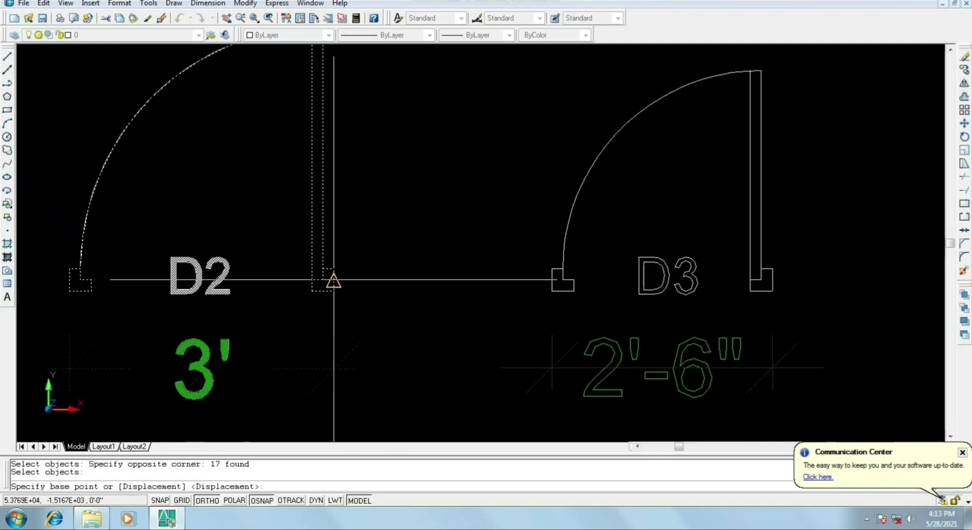
click(329, 281)
scroll(330, 282, down, 5)
scroll(205, 310, down, 3)
middle_drag(472, 316, 393, 316)
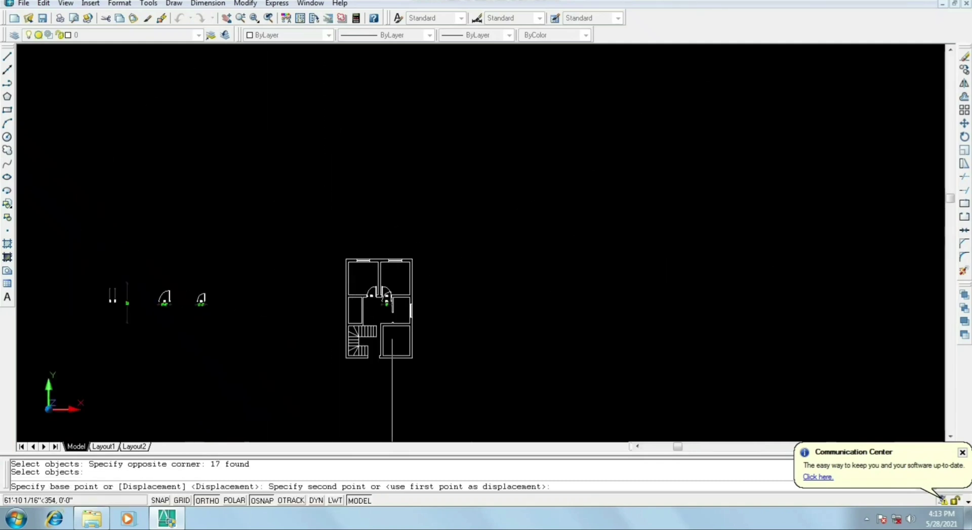
scroll(393, 316, up, 2)
click(561, 286)
key(Return)
scroll(554, 314, up, 3)
text(RO)
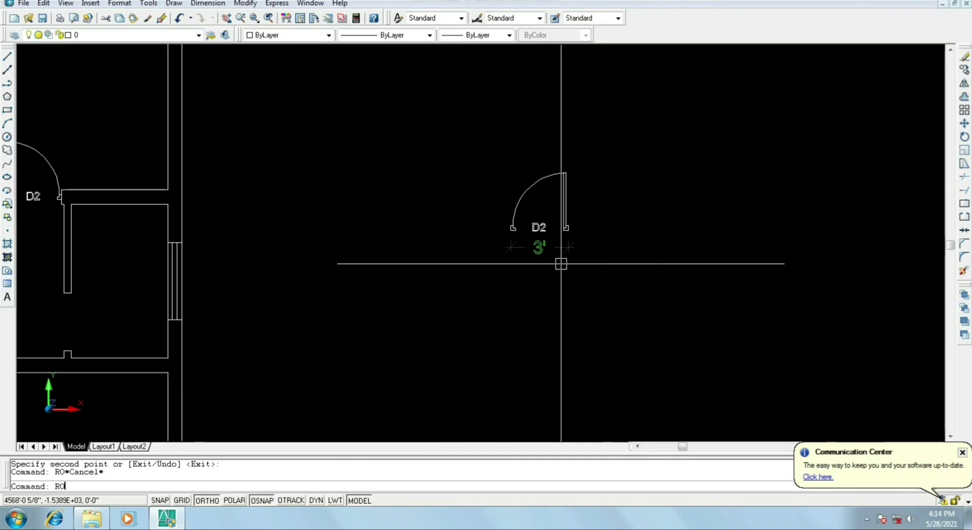
Rotate the copied D2 door to its new orientation
key(Return)
click(611, 121)
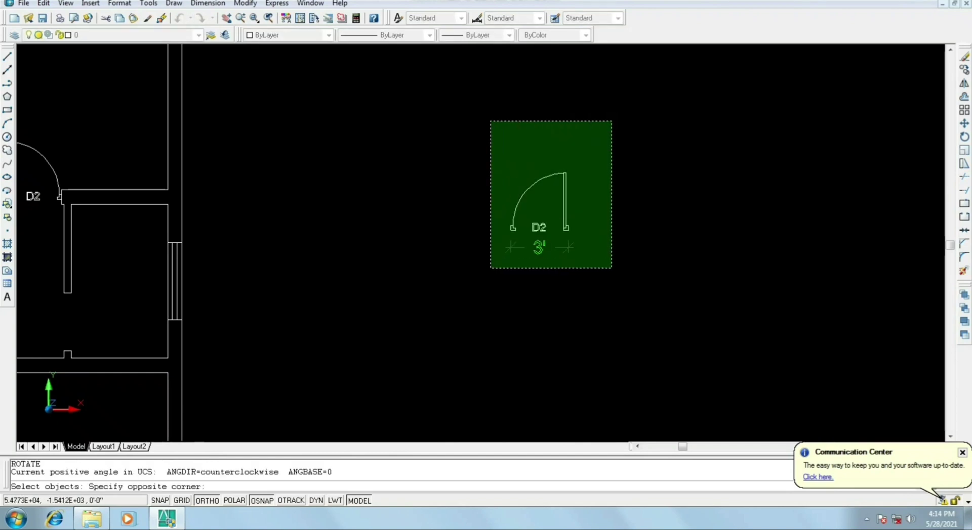
click(486, 274)
key(Return)
click(587, 293)
click(577, 318)
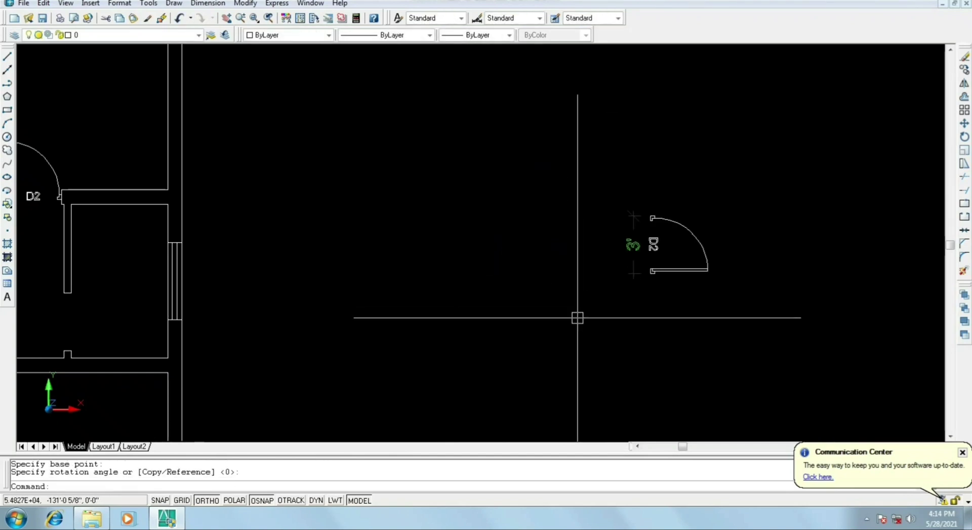
scroll(577, 318, up, 1)
scroll(657, 292, up, 4)
Move the rotated D2 door by its lower-left corner into the wall opening
text(M)
key(Return)
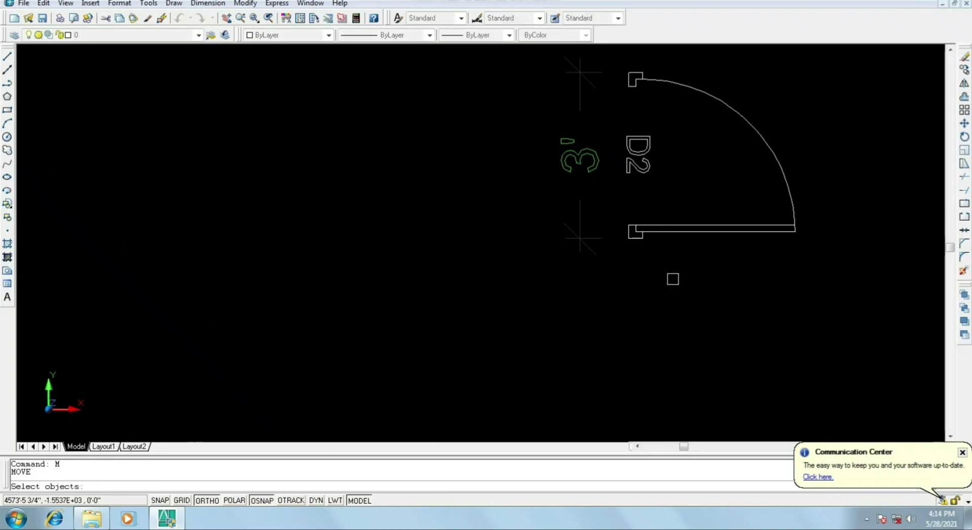
click(790, 62)
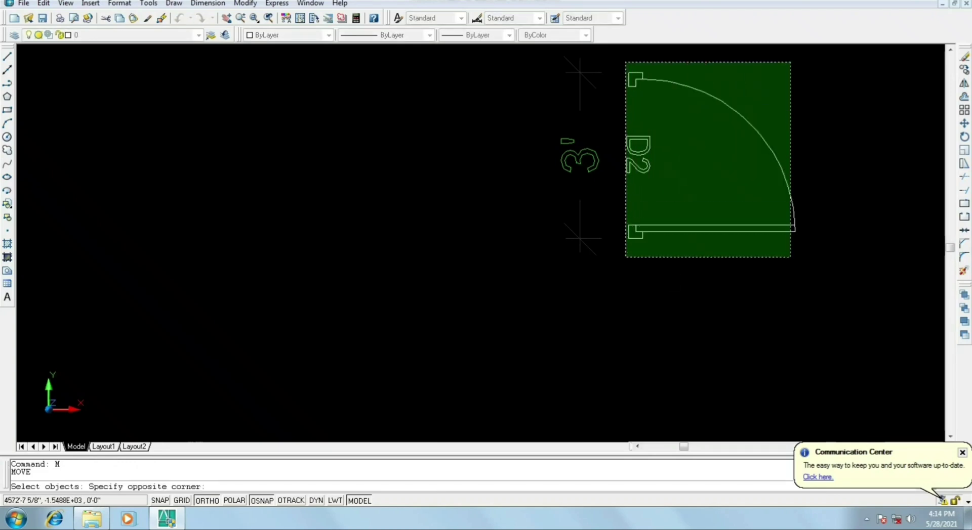
click(625, 259)
key(Return)
scroll(627, 240, up, 2)
click(624, 241)
scroll(557, 284, down, 3)
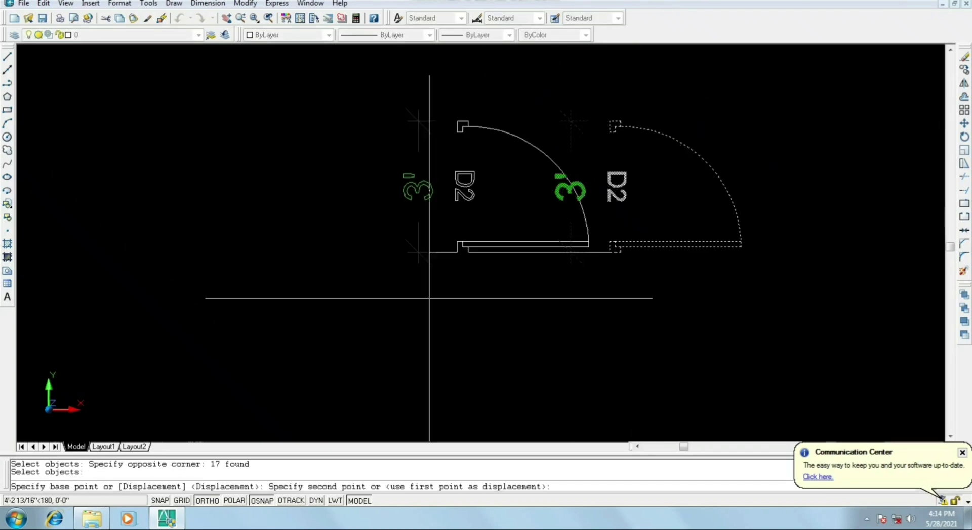
scroll(532, 304, down, 2)
scroll(521, 320, down, 3)
scroll(456, 303, up, 2)
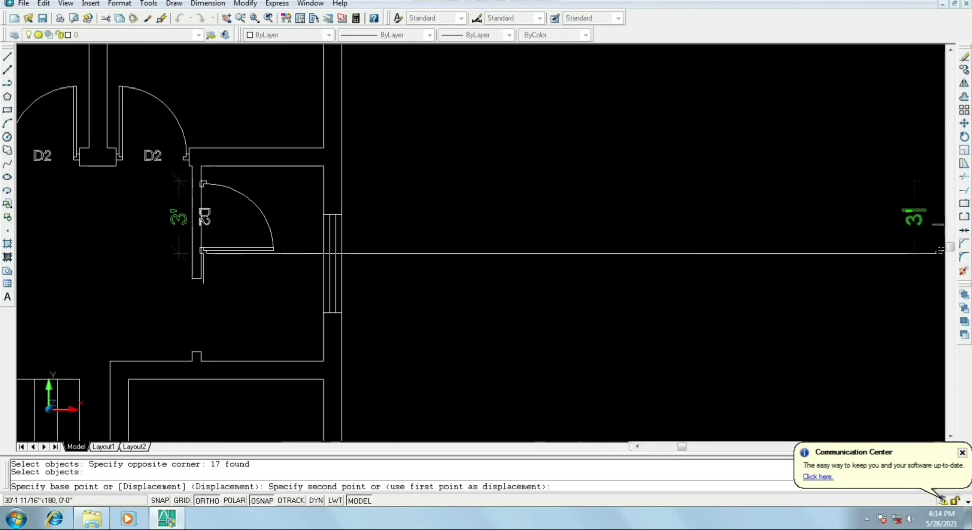
scroll(187, 354, up, 2)
scroll(187, 355, up, 1)
click(188, 354)
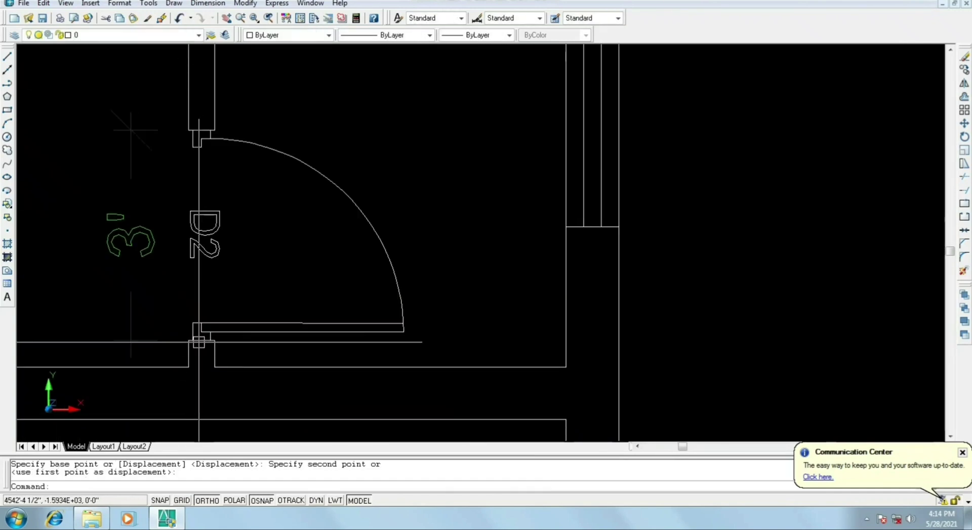
Delete the placed D2 door's 3' dimension
middle_drag(147, 274, 349, 257)
click(342, 243)
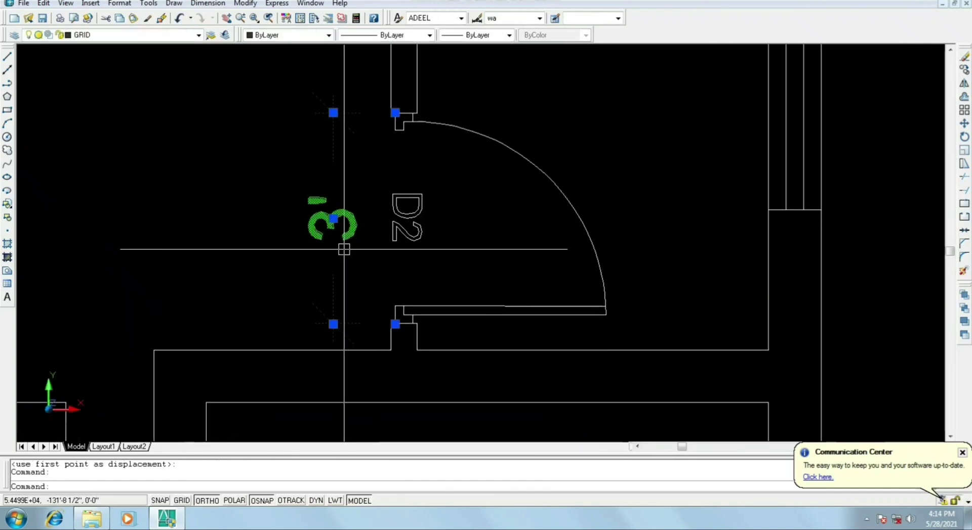
key(Delete)
scroll(321, 287, down, 3)
scroll(321, 286, up, 2)
mouse_move(285, 122)
middle_down()
mouse_move(344, 171)
mouse_move(371, 218)
middle_up()
scroll(371, 218, up, 3)
text(o)
key(Return)
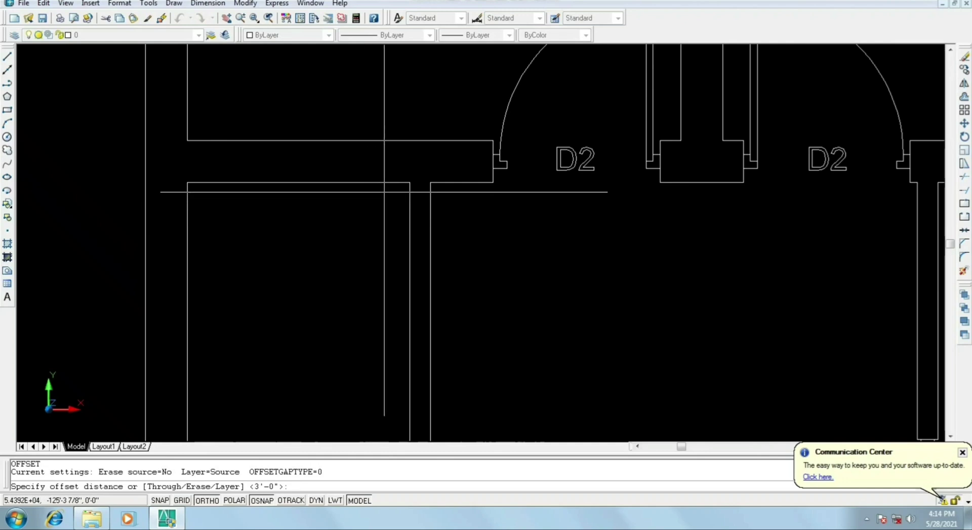
Offset the cross wall line 4.5 downward
key(Escape)
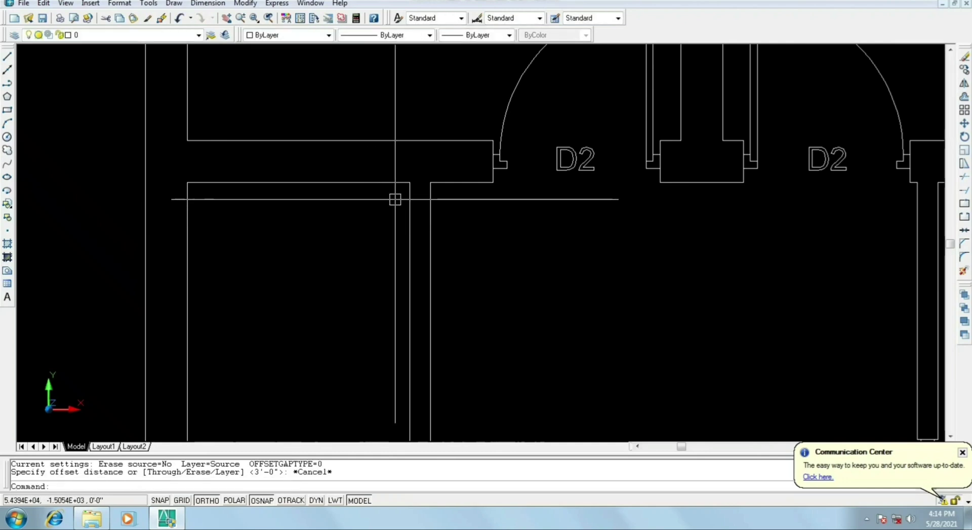
text(O)
key(Return)
text(4.5)
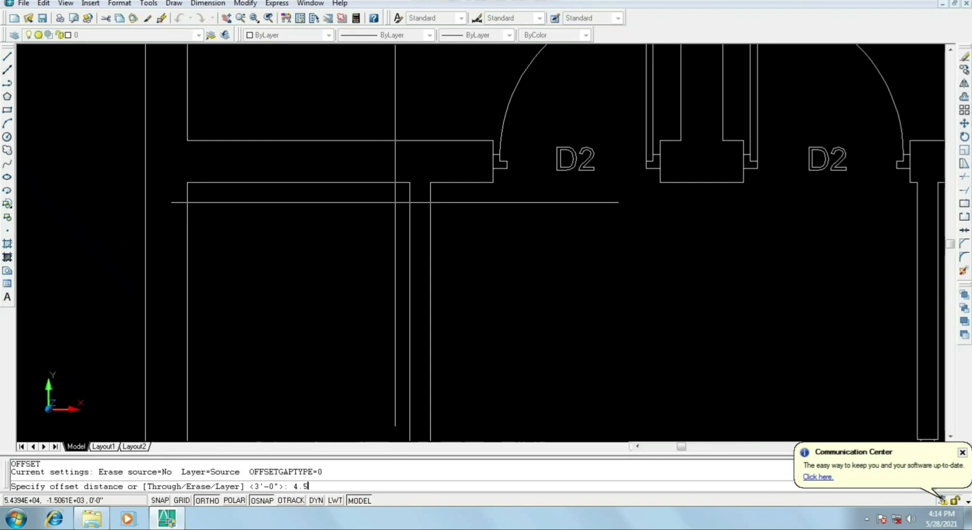
key(Return)
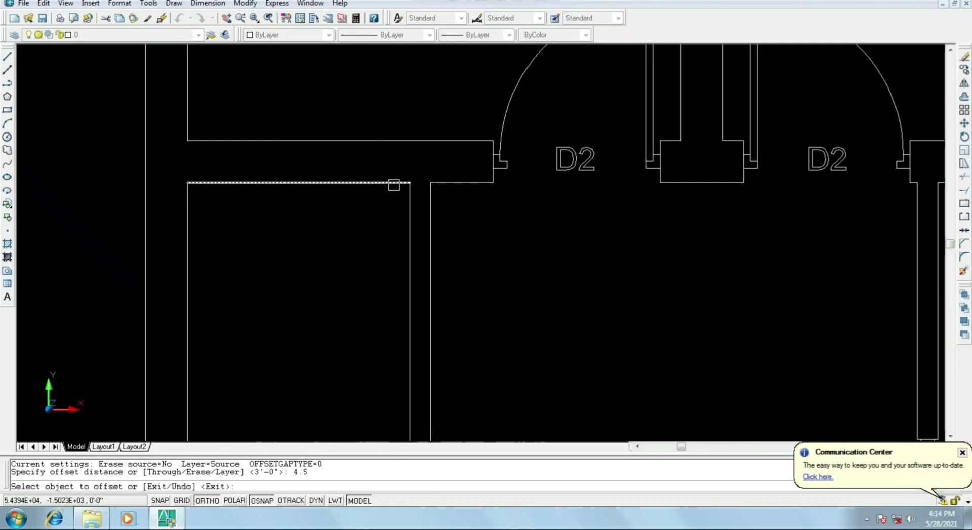
click(393, 182)
click(389, 202)
key(Return)
Offset that new line a further 2'6 to mark the opening width
key(Return)
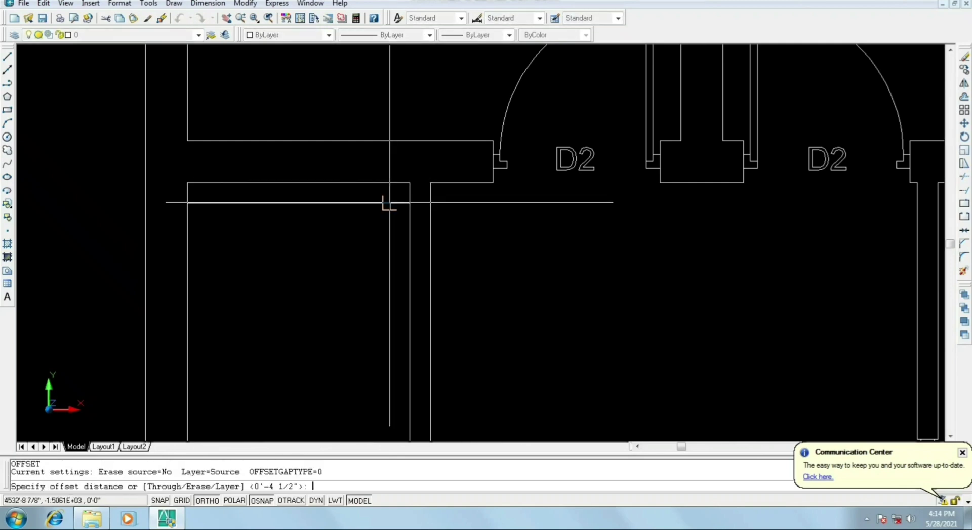
text(2'6)
key(Return)
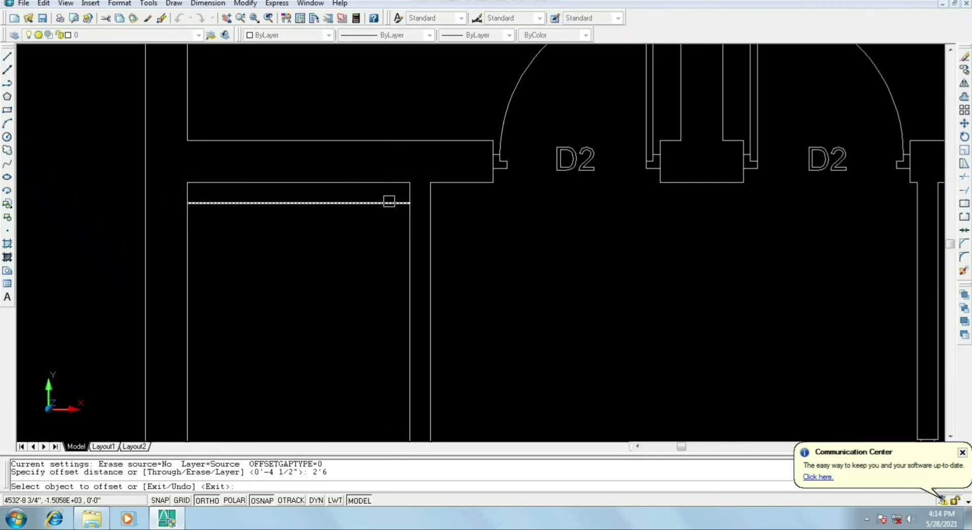
click(388, 202)
click(388, 242)
key(Return)
text(EX)
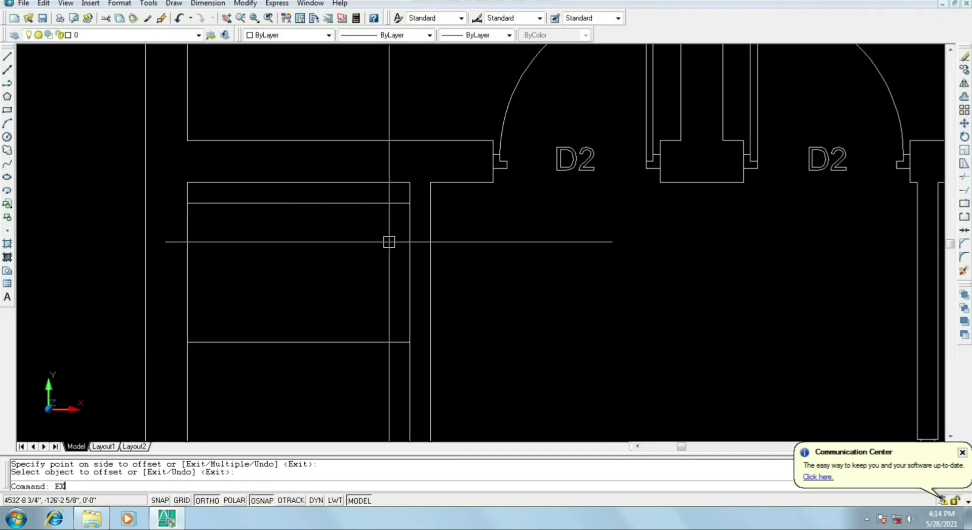
key(Return)
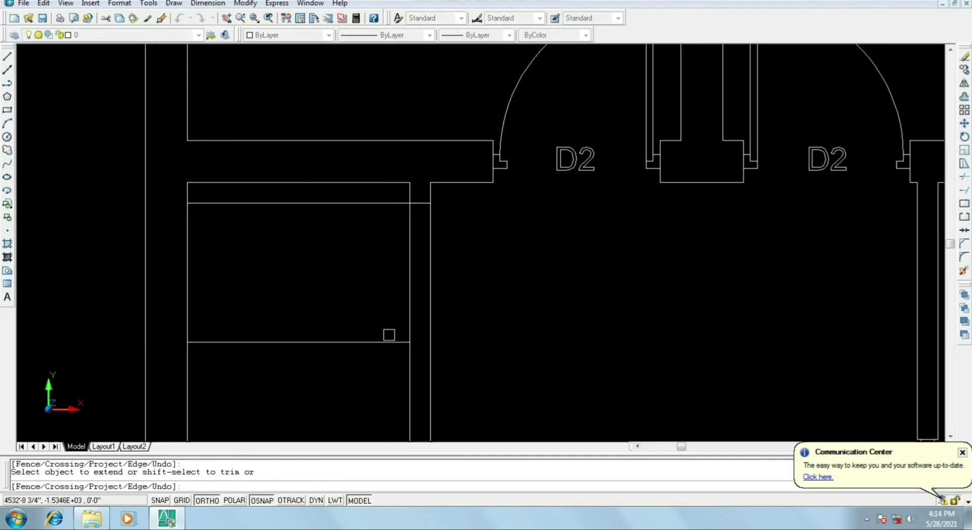
Extend the two new lines to the wall and trim the wall between them
key(Return)
key(Return)
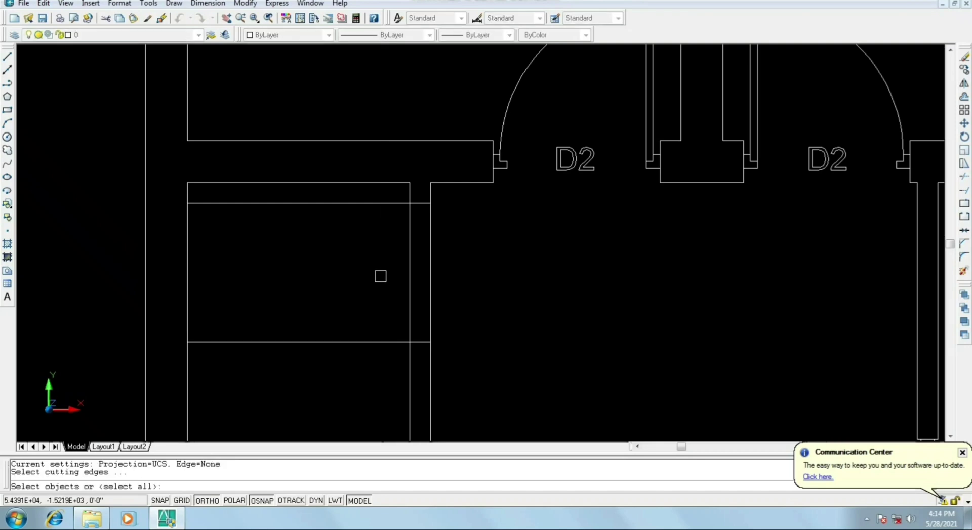
key(Return)
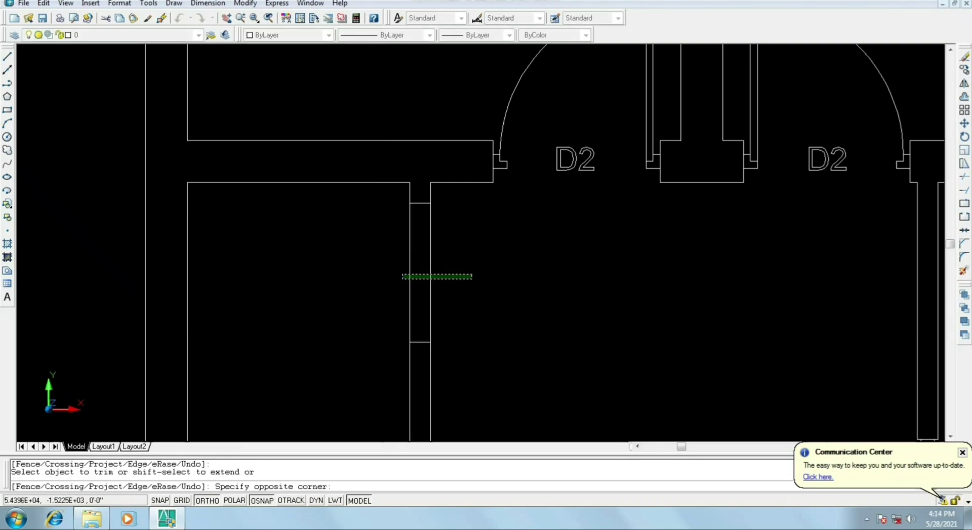
click(402, 277)
key(Return)
scroll(365, 287, down, 2)
Copy the D3 door with its label and 2'-6" dimension beside the plan
text(O)
key(Return)
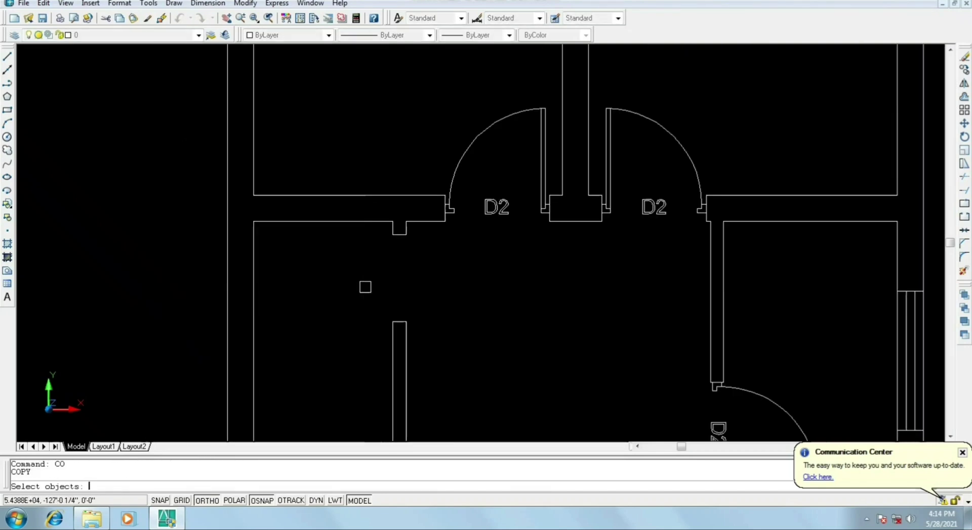
scroll(304, 296, down, 5)
scroll(101, 283, up, 5)
scroll(545, 178, up, 3)
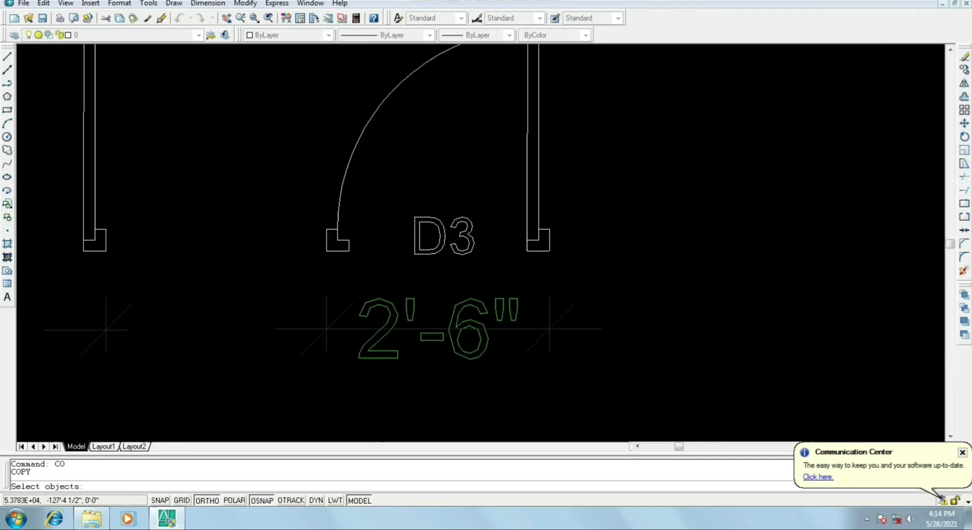
click(614, 158)
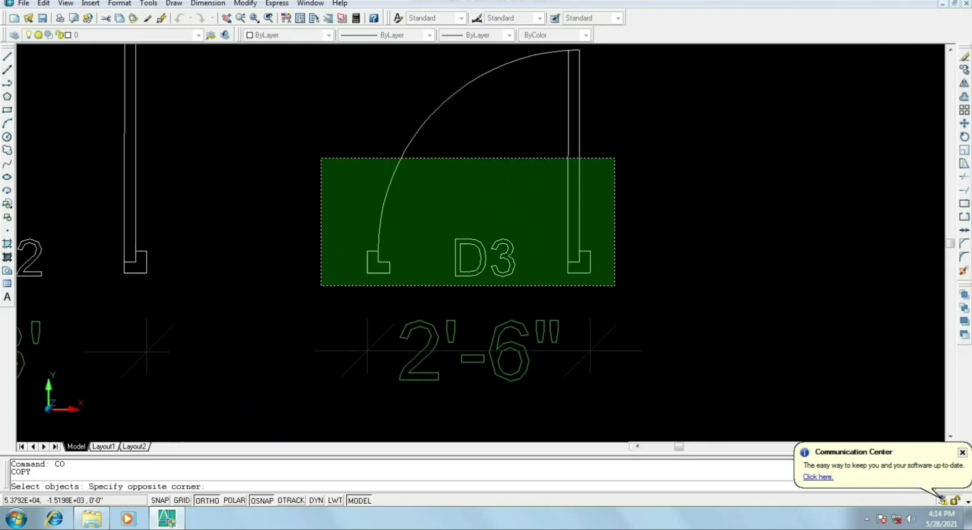
click(321, 285)
key(Return)
click(578, 272)
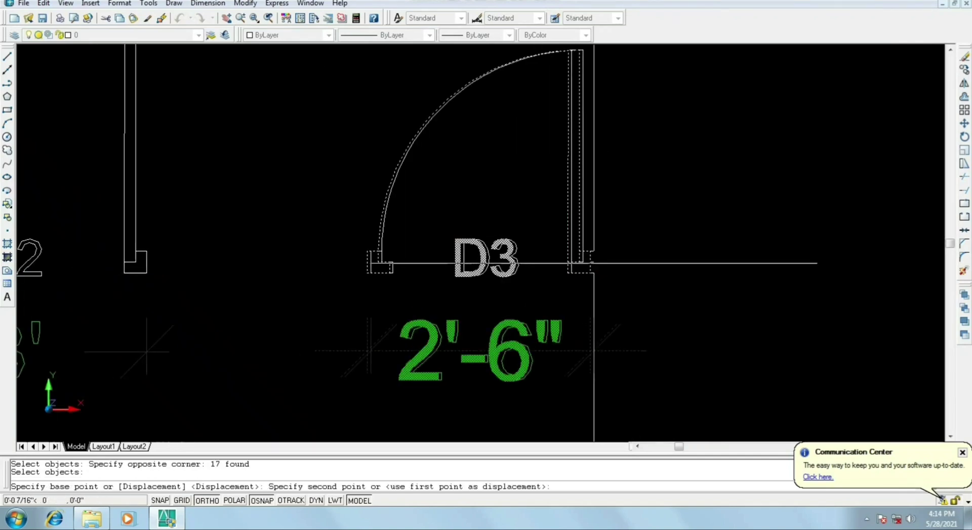
scroll(651, 270, down, 5)
scroll(202, 339, down, 3)
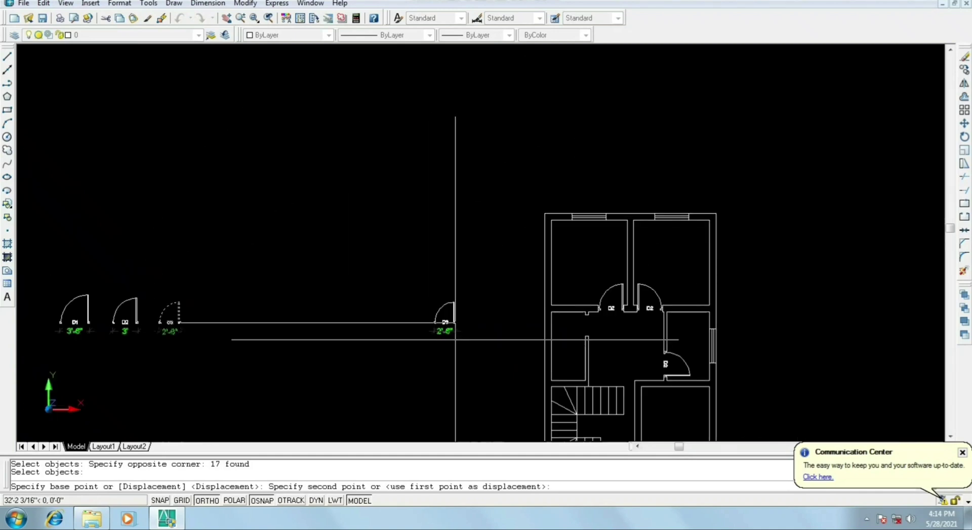
scroll(455, 339, up, 3)
click(455, 340)
key(Return)
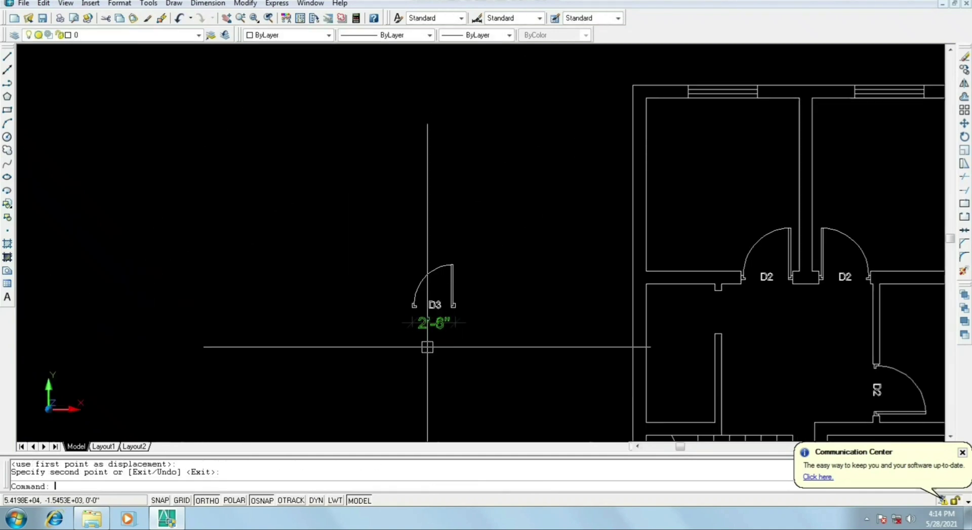
text(RO)
Rotate the D3 door copy 270° so it stands upright
key(Return)
click(474, 244)
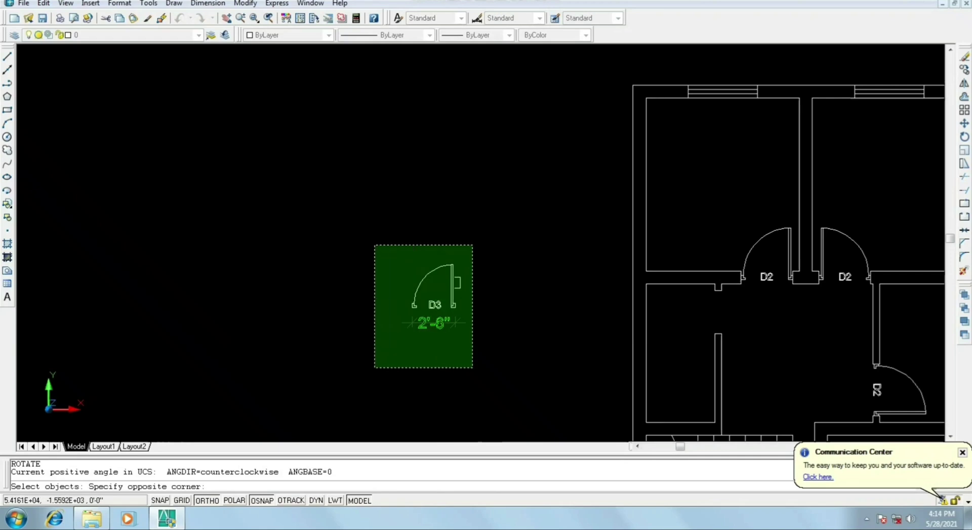
click(373, 369)
key(Return)
click(385, 347)
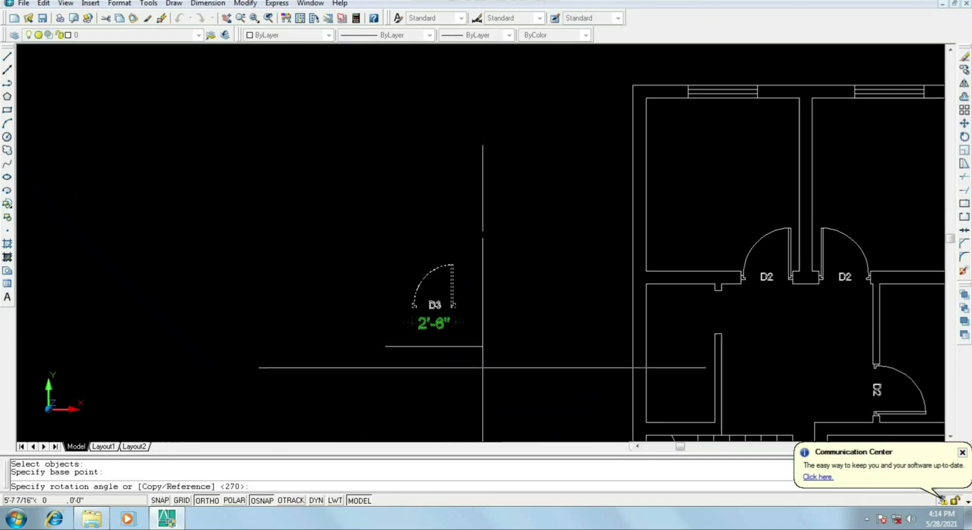
click(414, 221)
scroll(331, 317, up, 3)
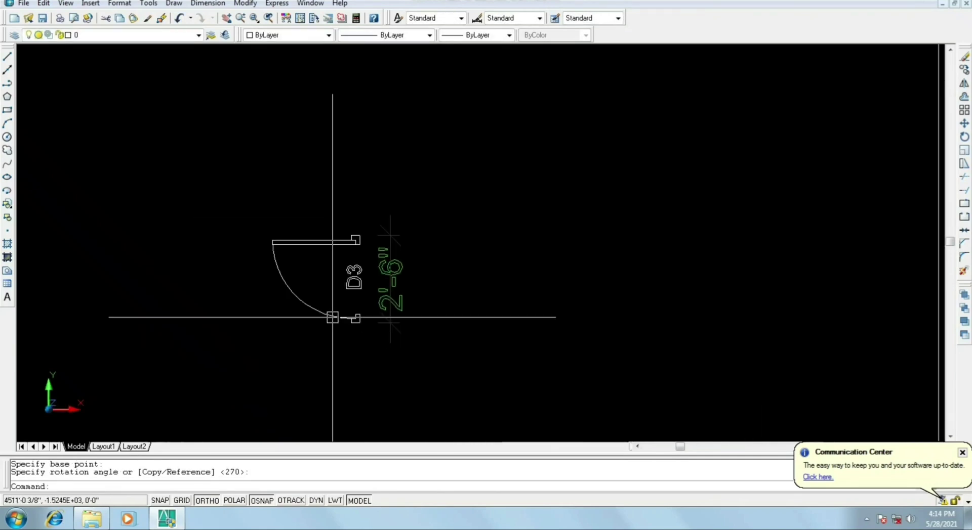
Move the rotated D3 door into the hall wall opening beside the D2 doors
text(M)
key(Return)
scroll(355, 268, up, 2)
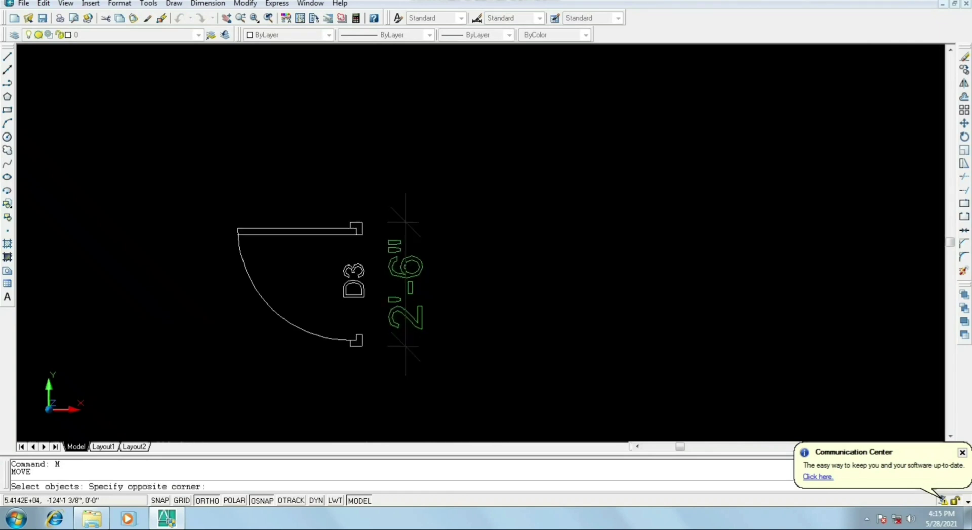
click(295, 394)
key(Return)
scroll(341, 238, up, 2)
scroll(368, 196, up, 1)
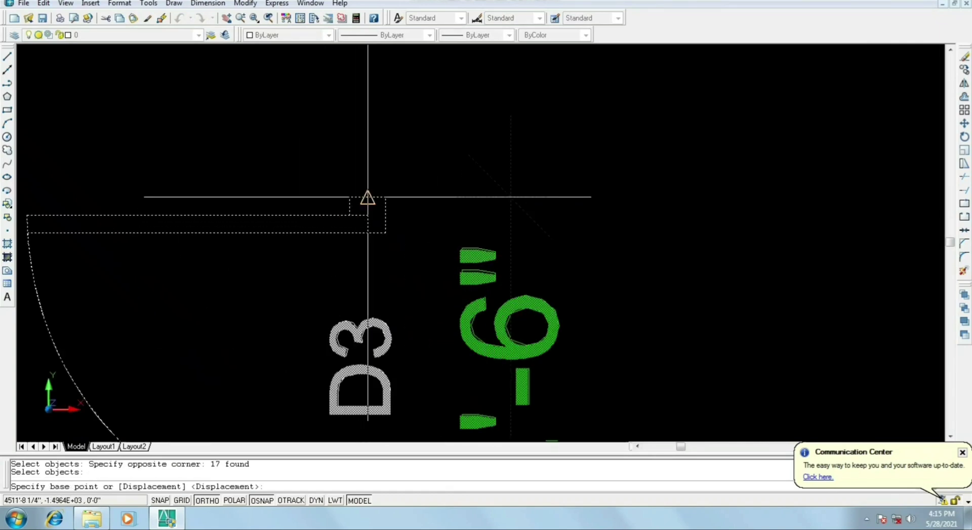
click(367, 197)
scroll(377, 243, down, 3)
scroll(375, 232, down, 1)
scroll(616, 286, up, 3)
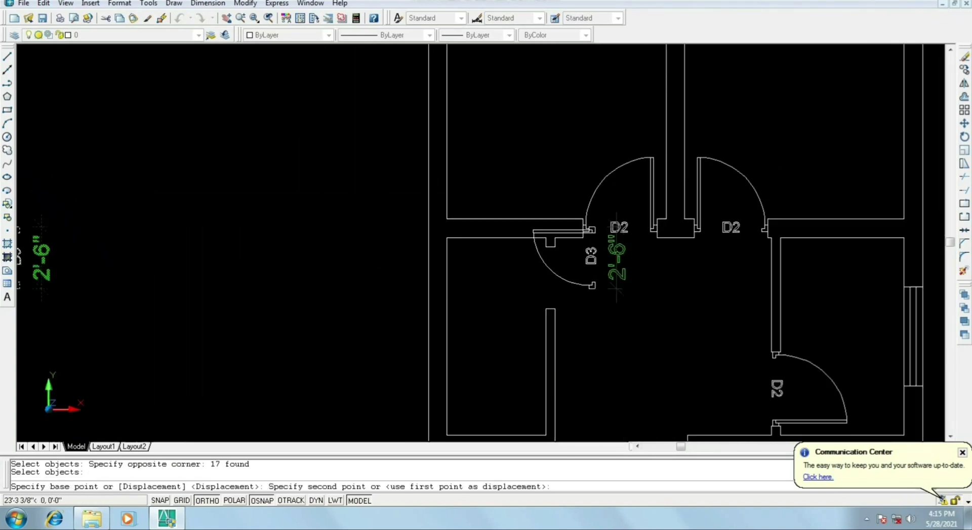
scroll(582, 235, up, 3)
scroll(531, 253, up, 3)
click(430, 301)
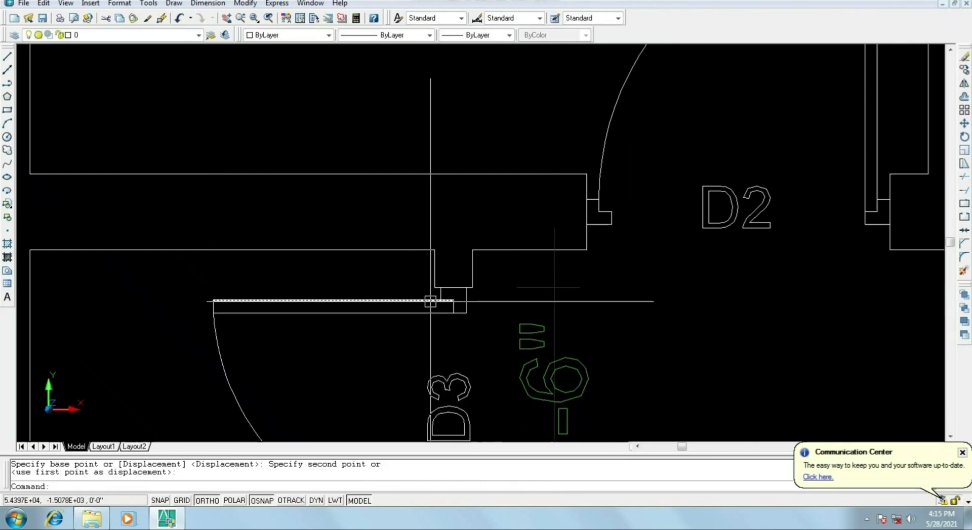
scroll(430, 301, down, 1)
Delete the placed D3 door's 2'-6" dimension
click(499, 291)
key(Delete)
scroll(488, 358, down, 3)
scroll(489, 358, down, 2)
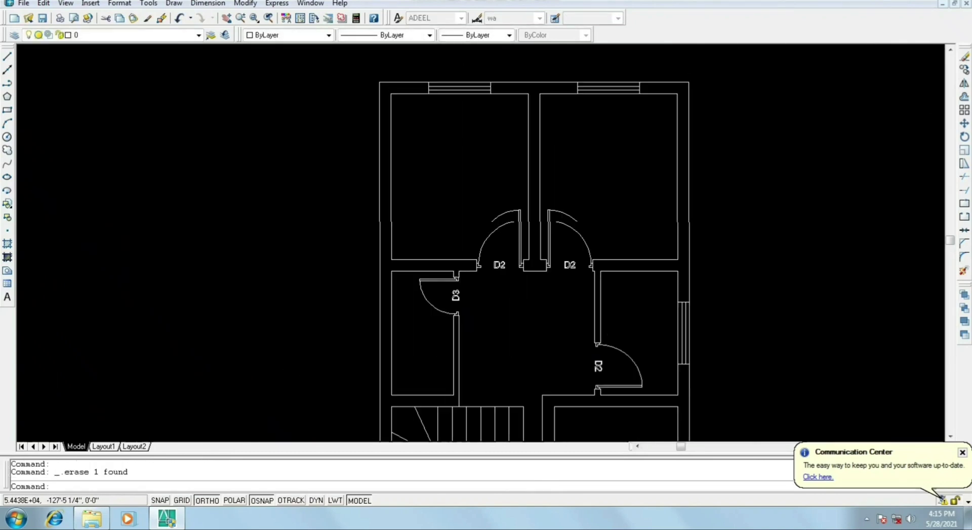
middle_drag(482, 375, 482, 329)
scroll(380, 307, up, 2)
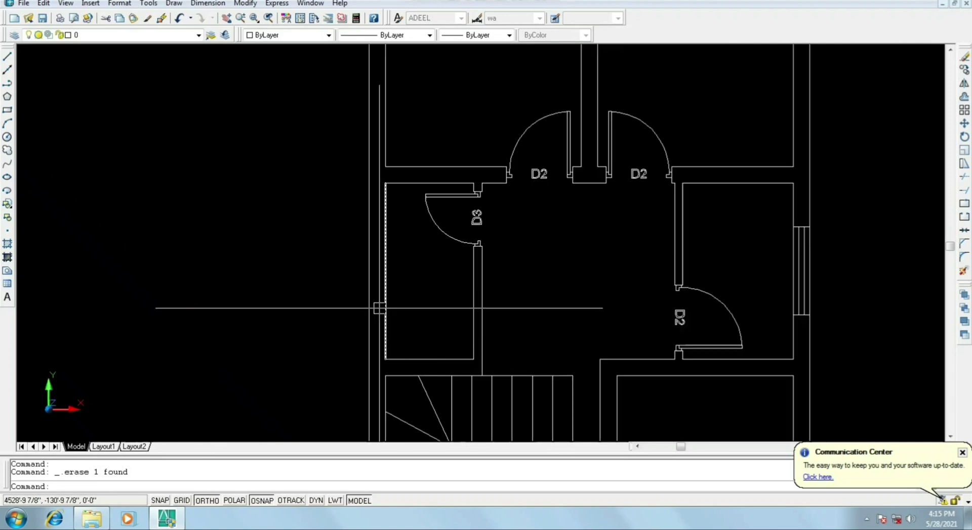
scroll(380, 308, up, 4)
Draw a short line across the thickness of the left outer wall
text(l)
key(Return)
scroll(420, 344, down, 1)
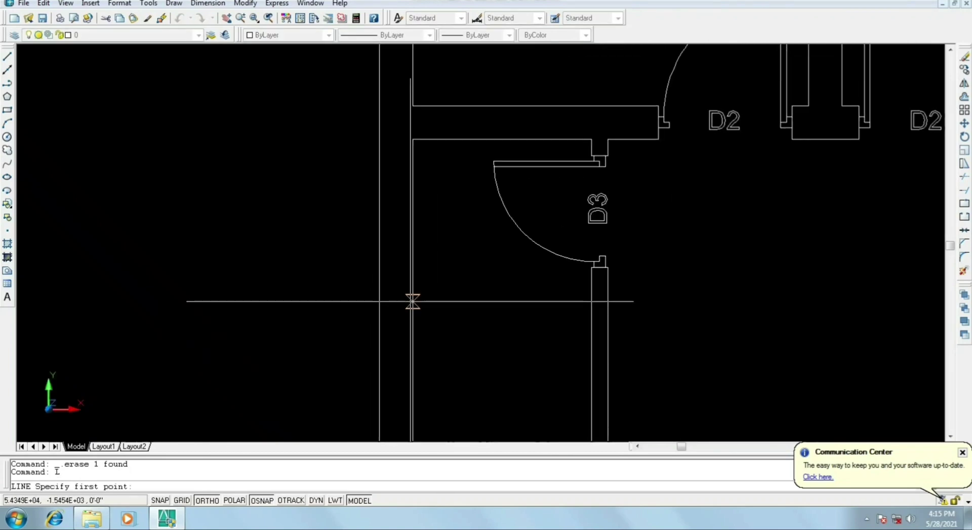
click(379, 317)
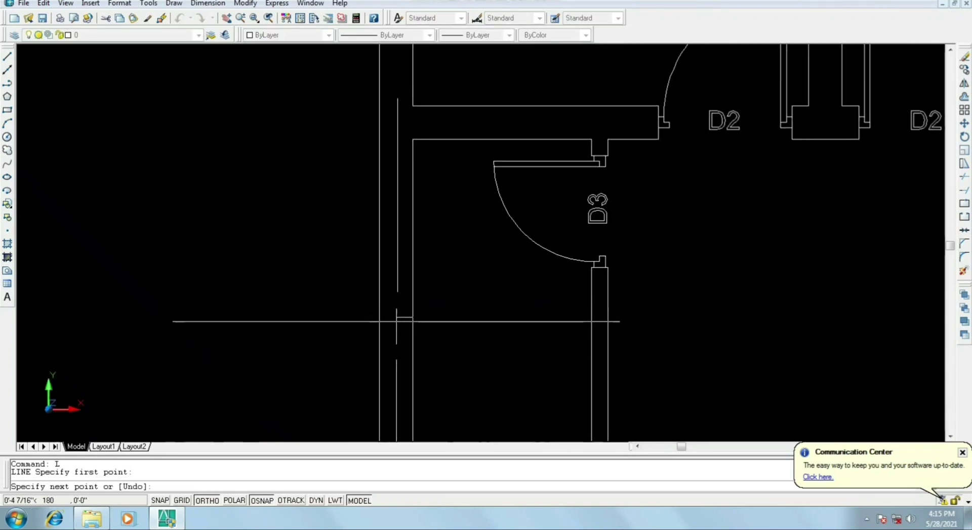
click(412, 317)
key(Return)
text(o)
key(Return)
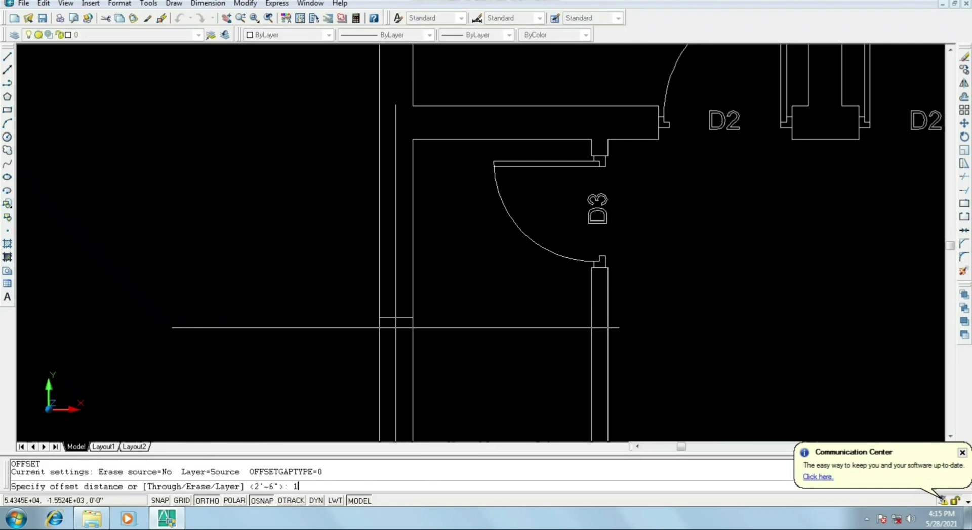
Offset the short left-wall line 1' to each side, then erase the original
key(Return)
click(398, 321)
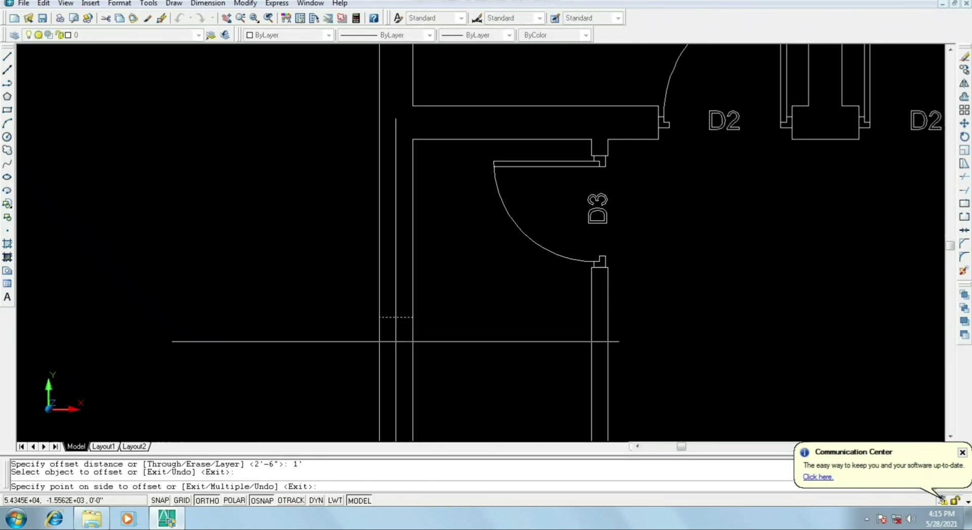
click(392, 335)
click(392, 317)
click(395, 303)
key(Return)
click(396, 317)
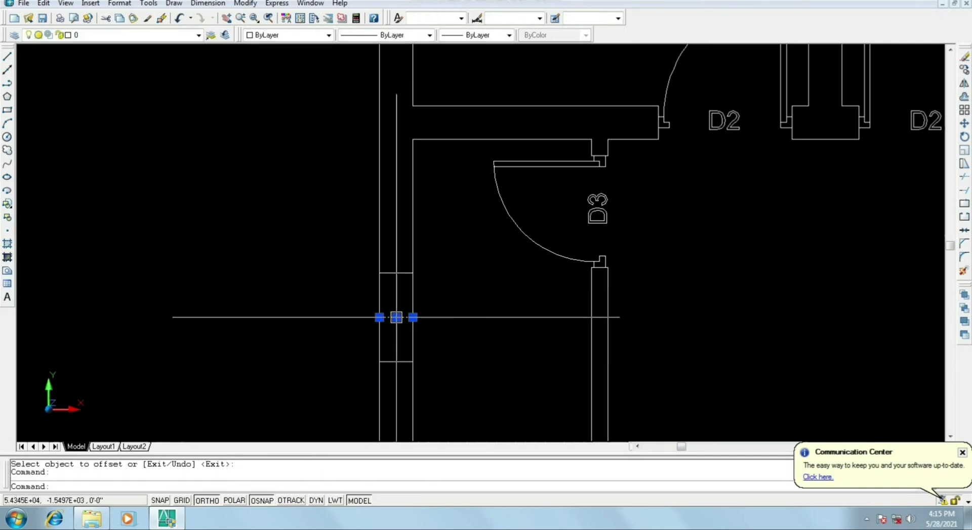
key(Delete)
Trim the wall between the offset lines and draw a vertical line across the opening
text(r)
key(Return)
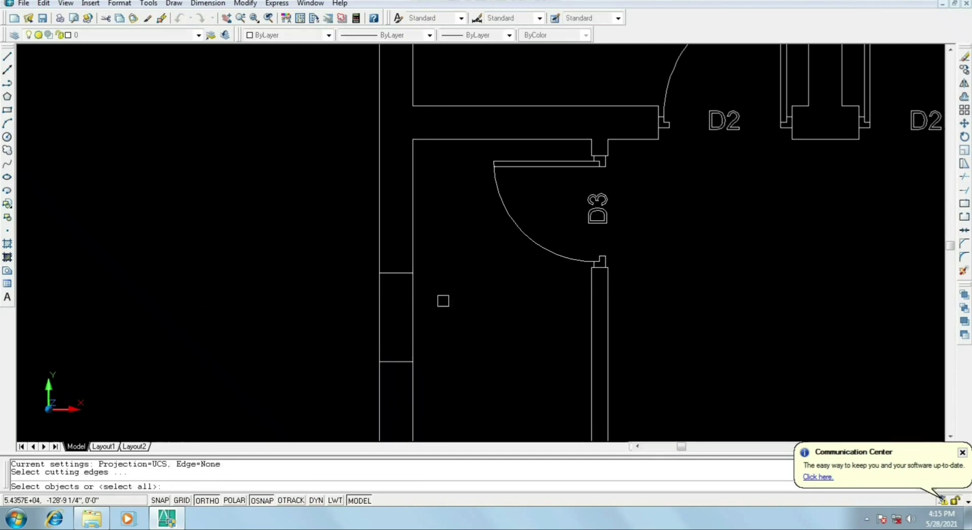
key(Return)
click(444, 295)
click(355, 322)
key(Return)
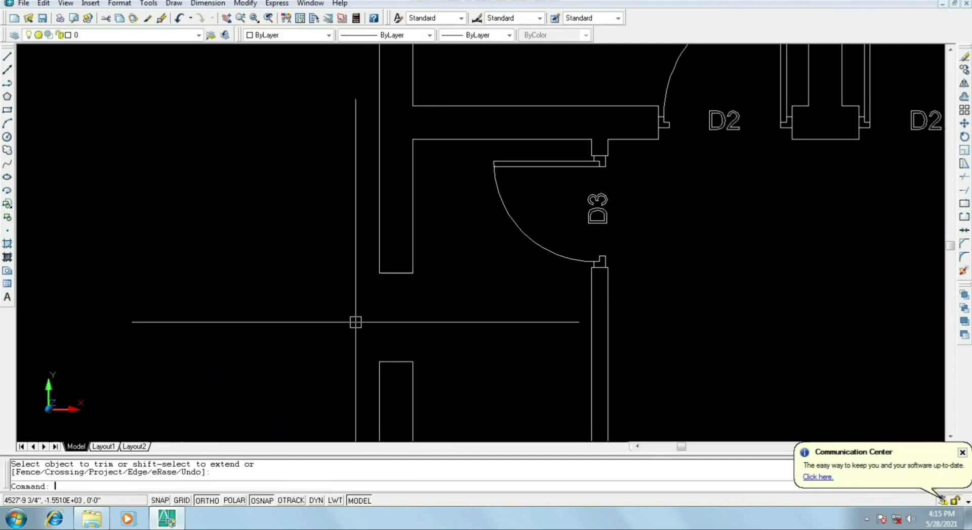
text(l)
key(Return)
click(379, 273)
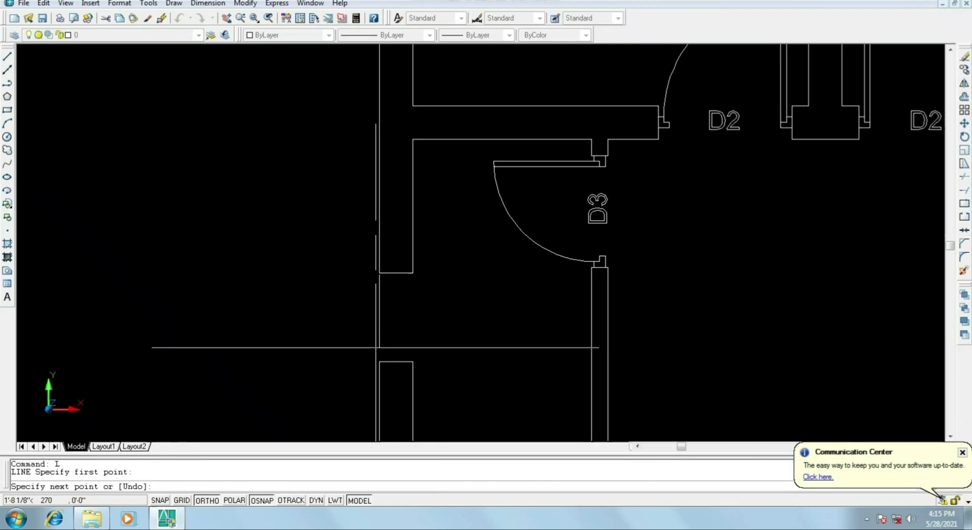
click(379, 362)
key(Return)
Offset the window line 3 repeatedly to fill the opening with parallel window lines
key(Return)
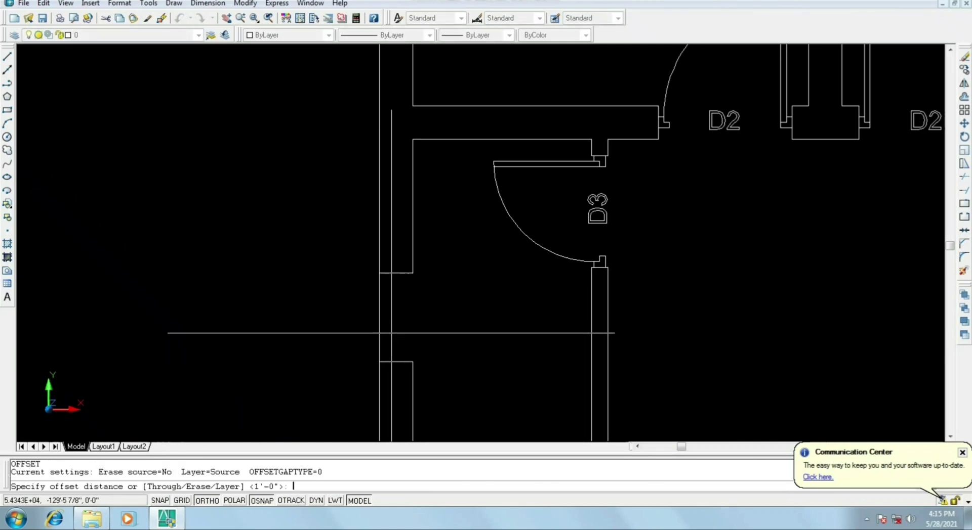
text(3)
key(Return)
click(380, 326)
click(402, 322)
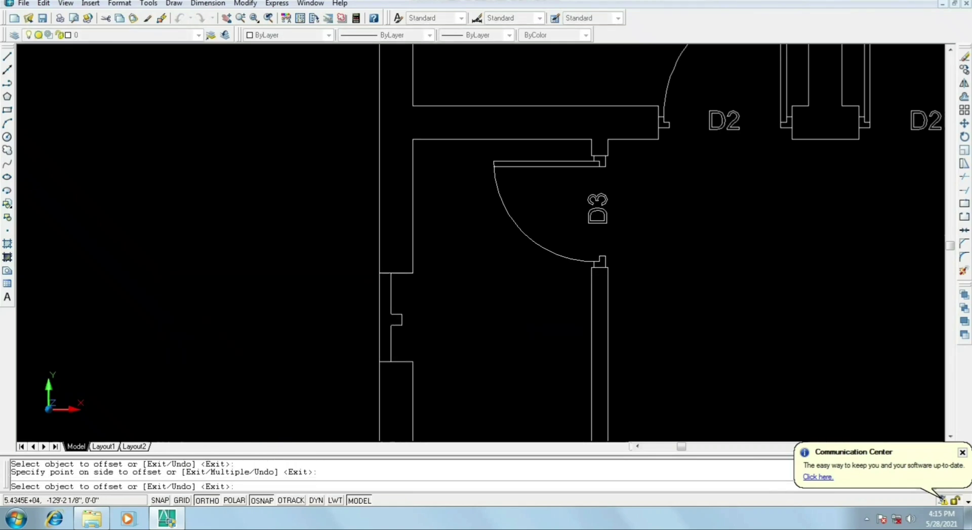
click(395, 319)
click(409, 320)
click(401, 318)
click(420, 324)
key(Return)
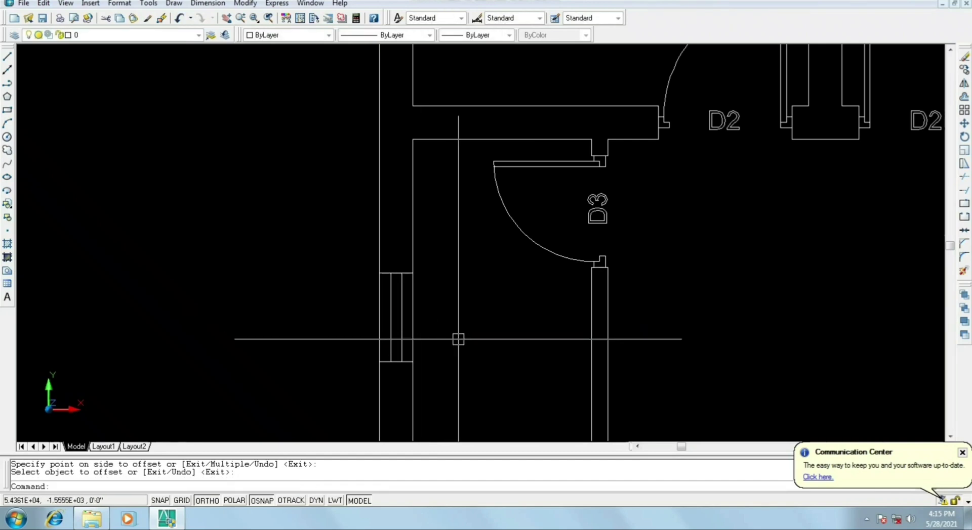
scroll(458, 339, down, 4)
Draw a center line across the lower-right room's bottom wall
scroll(458, 314, up, 1)
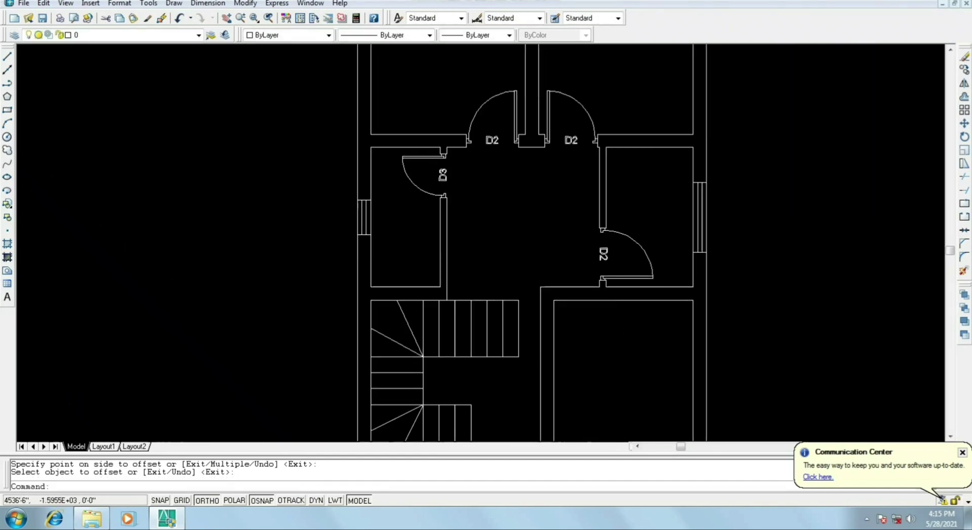
middle_drag(492, 376, 475, 316)
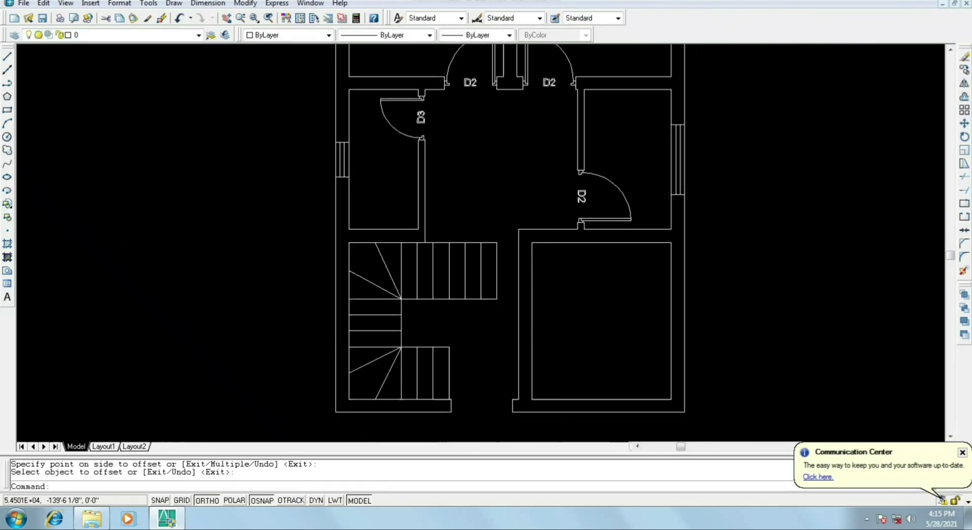
middle_drag(581, 344, 544, 336)
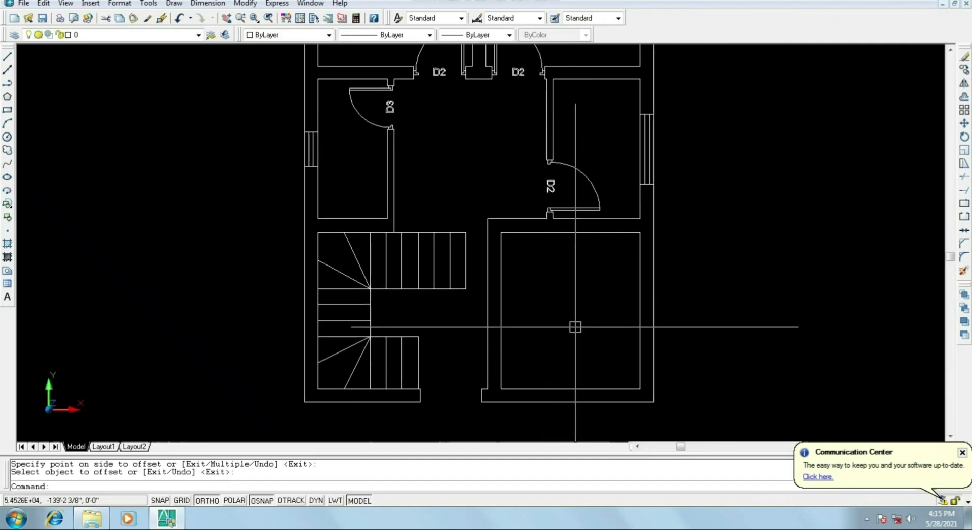
middle_drag(553, 303, 521, 259)
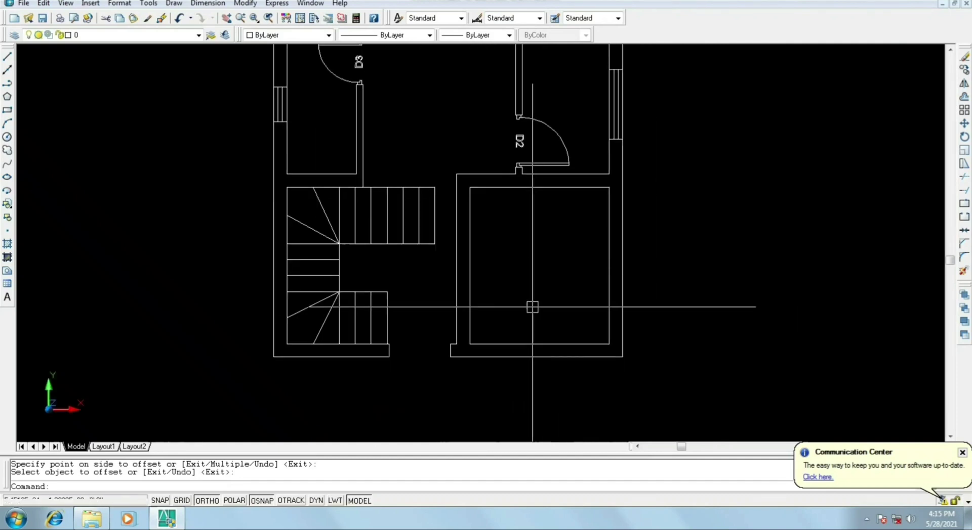
scroll(537, 356, up, 5)
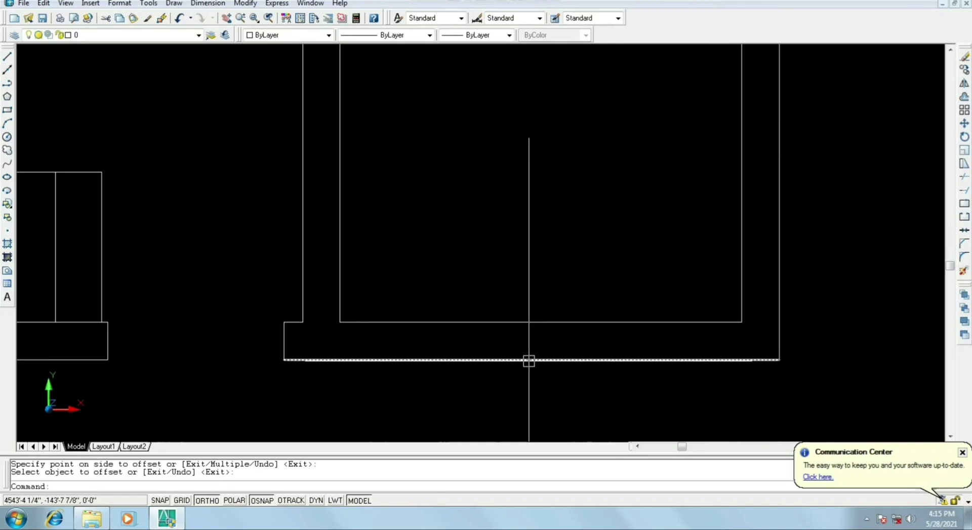
text(L)
key(Return)
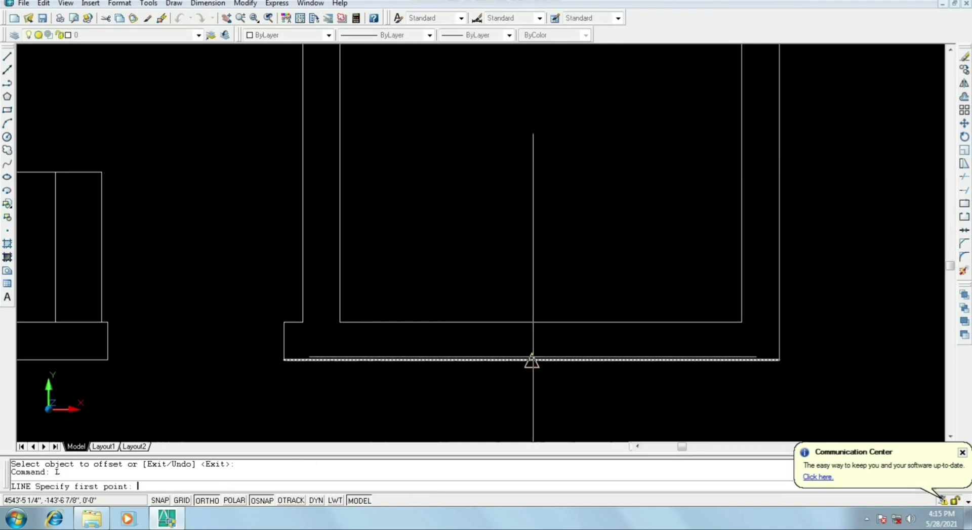
click(540, 324)
click(541, 360)
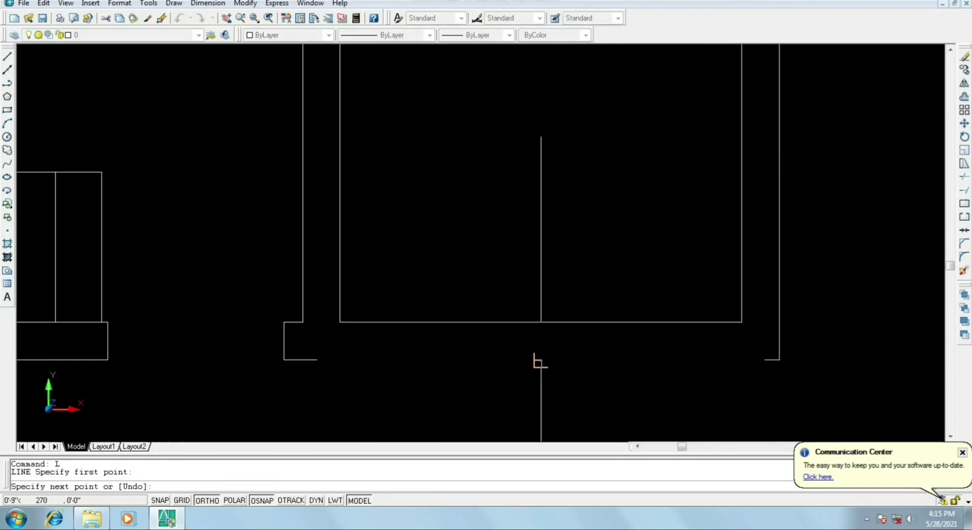
key(Return)
Offset the center line 2' to each side and erase the original
key(Return)
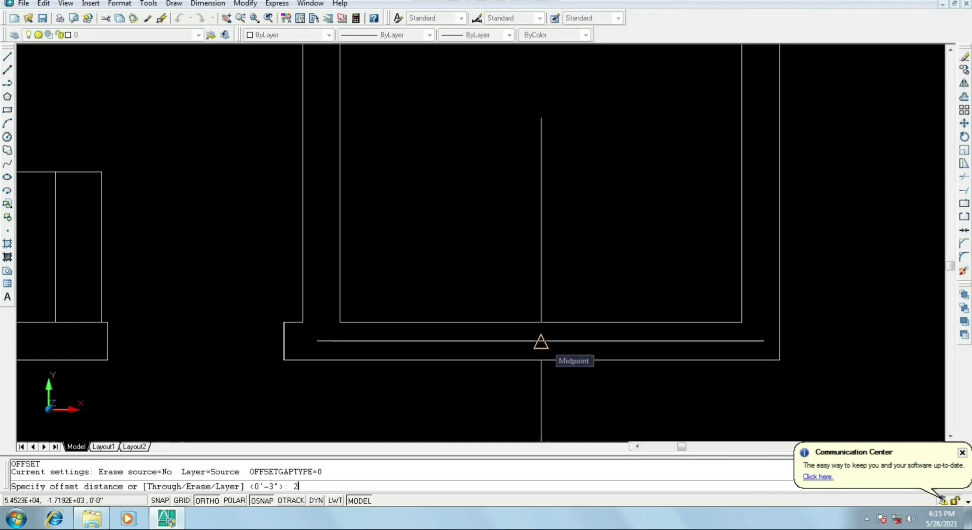
text(2')
key(Return)
click(541, 340)
click(572, 343)
click(542, 336)
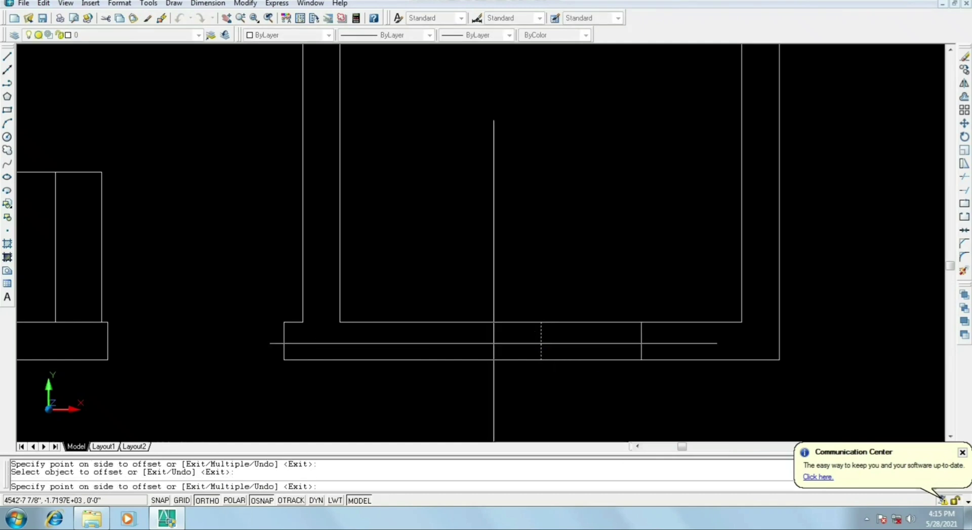
click(494, 335)
key(Return)
click(544, 336)
key(Delete)
text(TR)
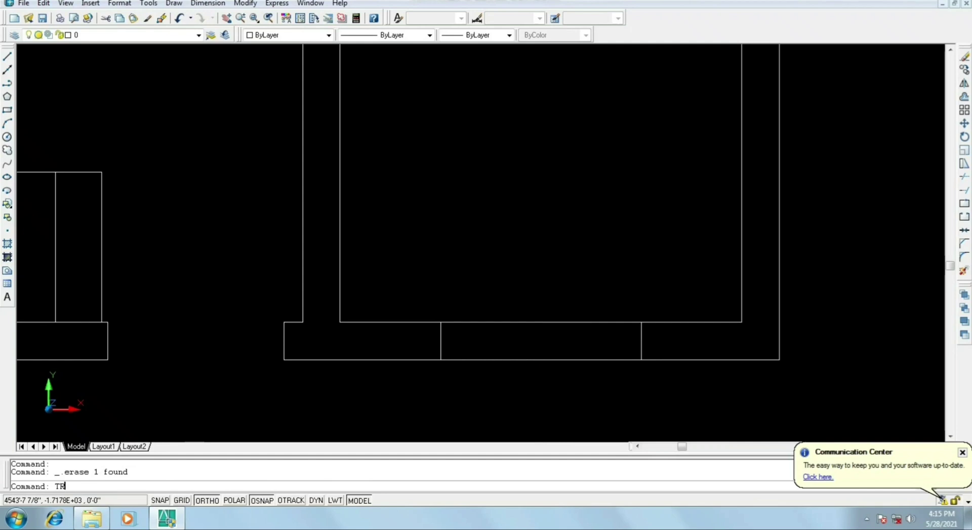
Trim the bottom wall between the offsets and draw a closing line across the 4' opening
key(Return)
key(Return)
click(549, 292)
click(528, 393)
key(Return)
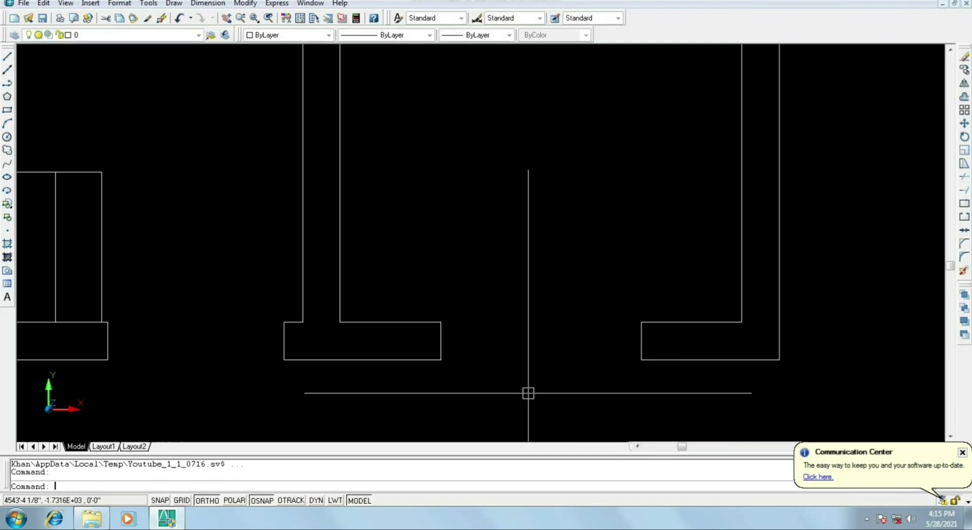
text(I)
key(Return)
click(641, 360)
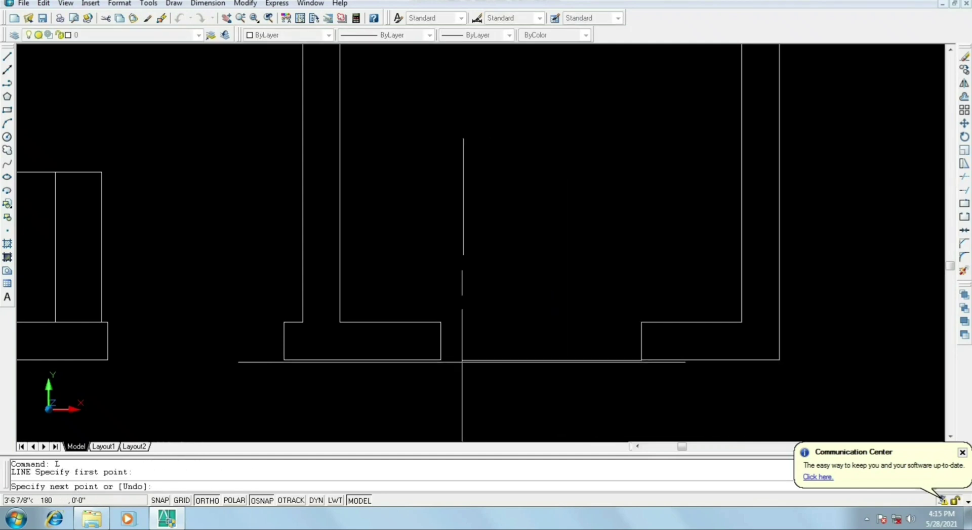
click(440, 360)
Offset the closing line 3" three times to form the window lines
key(Return)
key(Return)
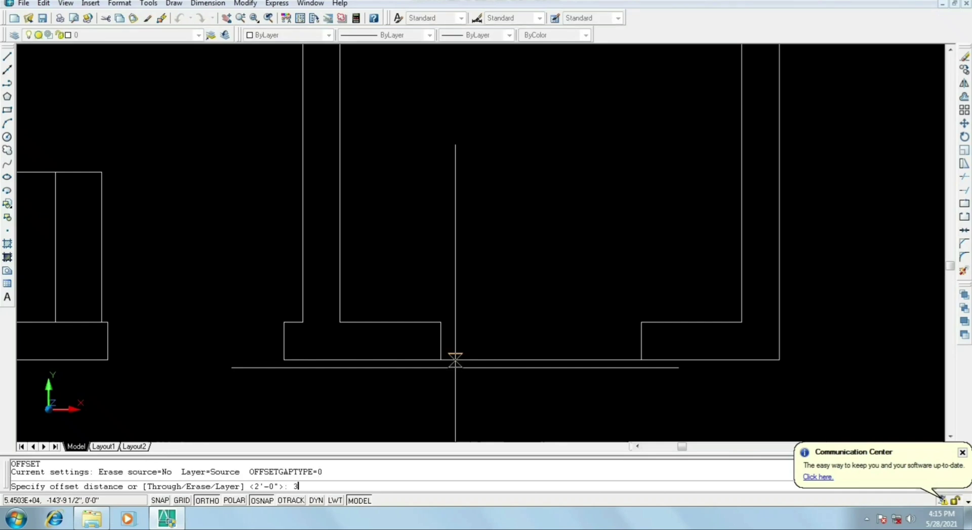
text(3)
key(Return)
click(483, 360)
click(490, 337)
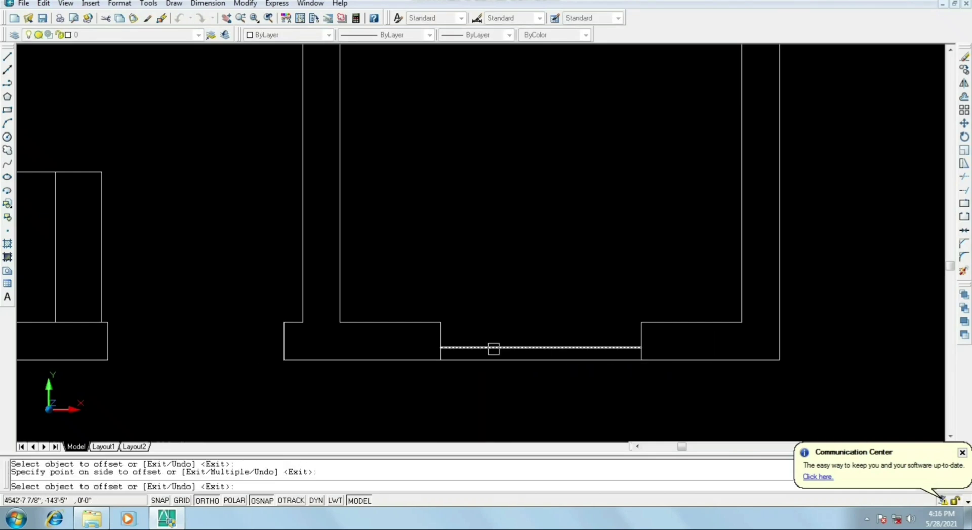
click(494, 349)
click(493, 334)
click(494, 335)
click(494, 323)
key(Return)
scroll(494, 321, down, 2)
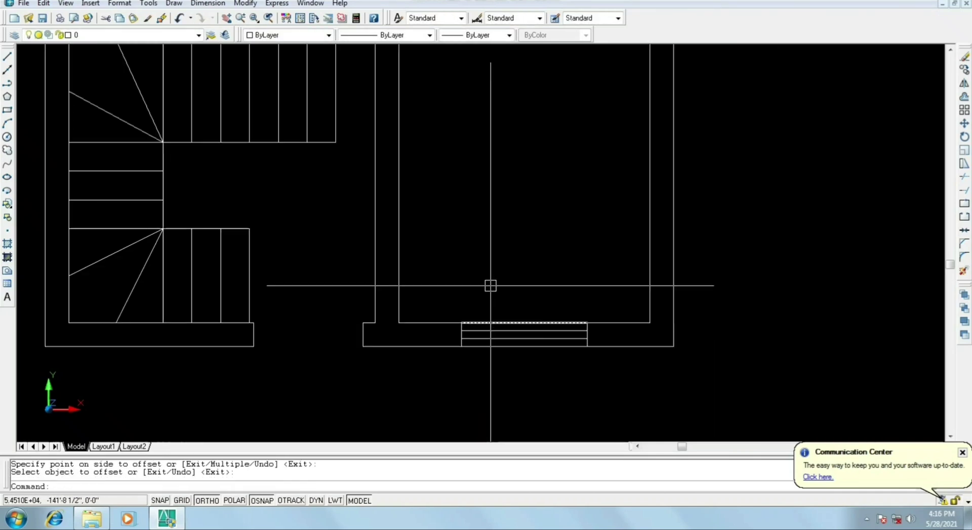
middle_drag(490, 285, 522, 331)
scroll(522, 332, down, 3)
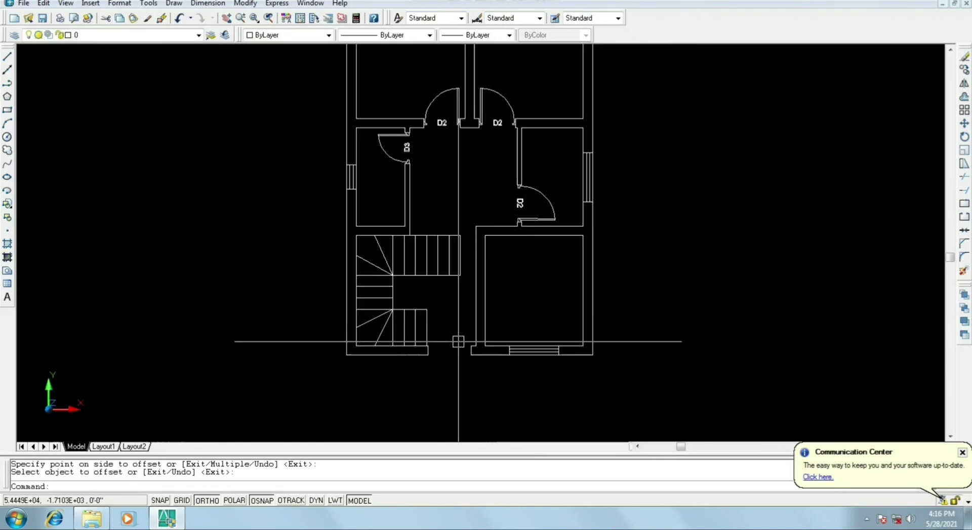
Offset the lower-right room's top wall line 4.5" downward as a helper line
scroll(458, 349, up, 2)
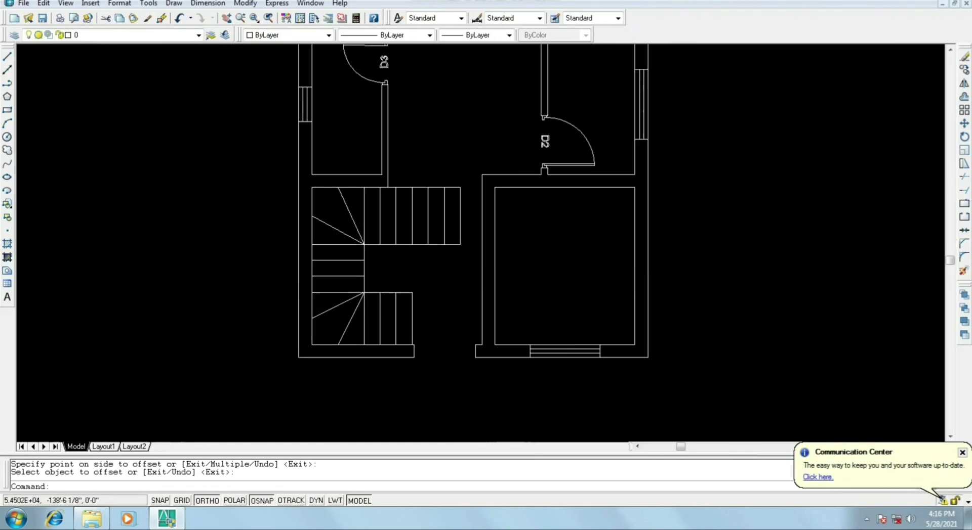
mouse_move(534, 269)
middle_down()
mouse_move(559, 321)
mouse_move(532, 348)
middle_up()
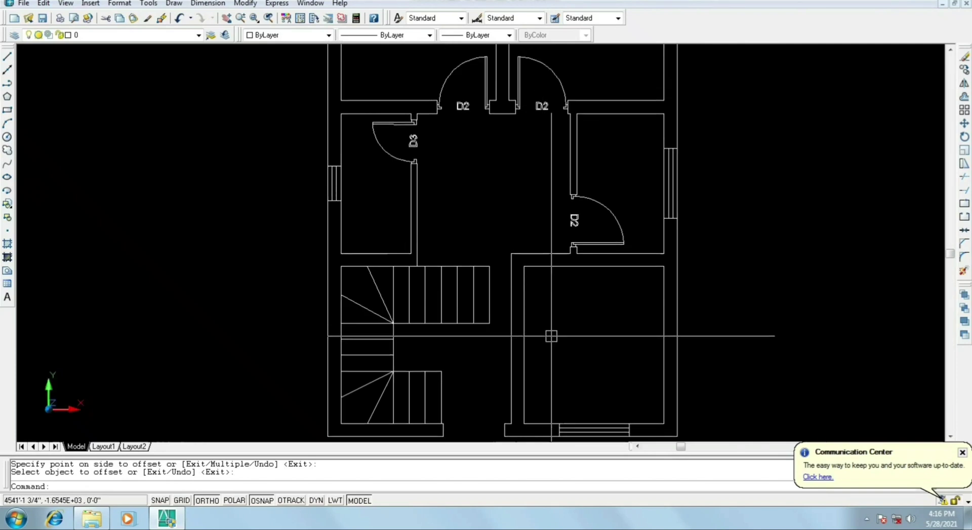
mouse_move(548, 300)
middle_down()
mouse_move(551, 287)
mouse_move(532, 290)
middle_up()
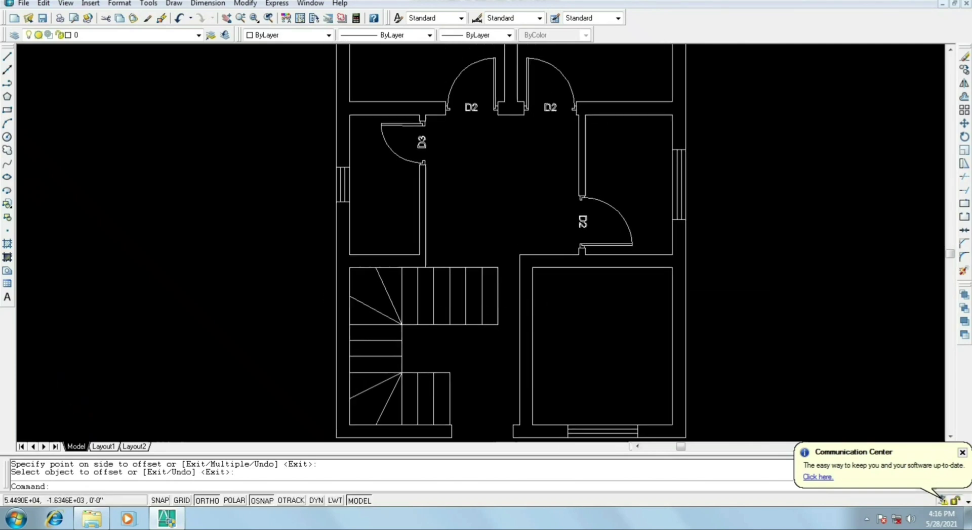
scroll(532, 290, up, 2)
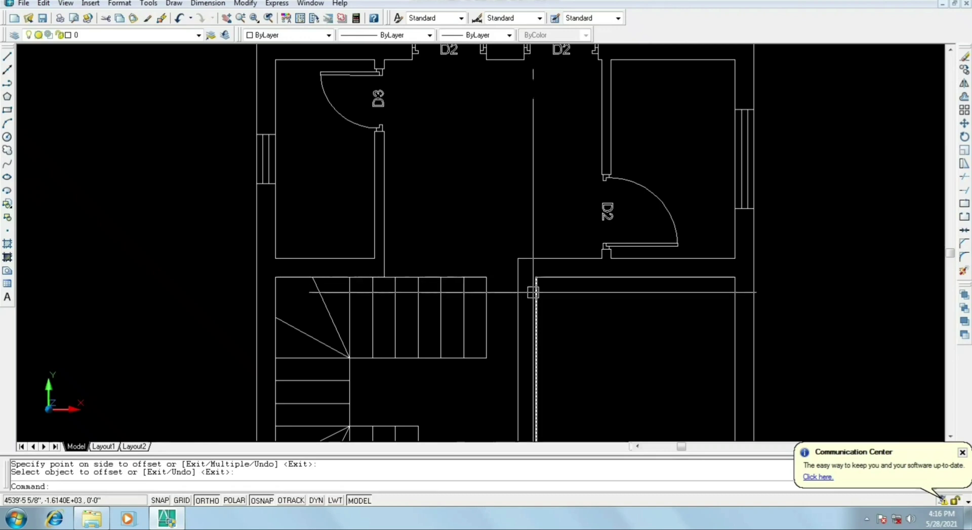
scroll(532, 292, up, 2)
text(o)
key(Return)
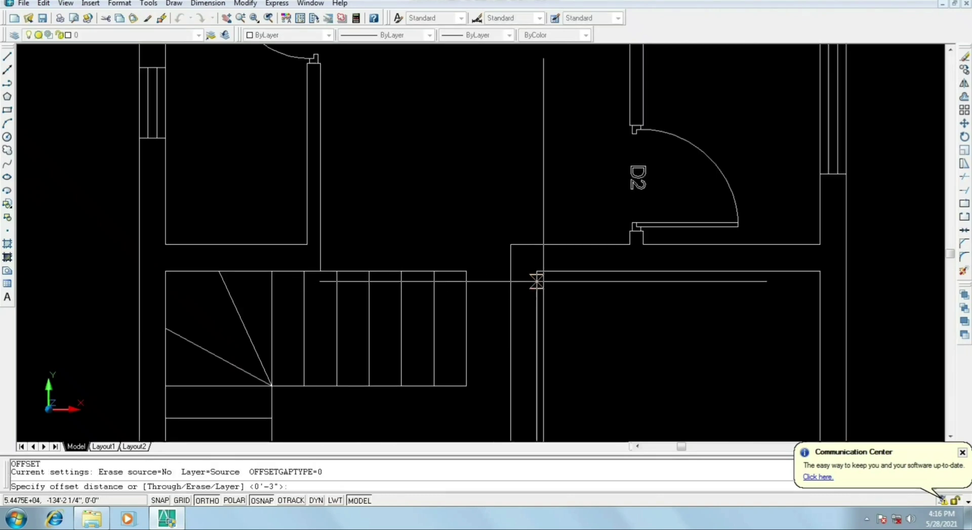
text(4.5)
key(Return)
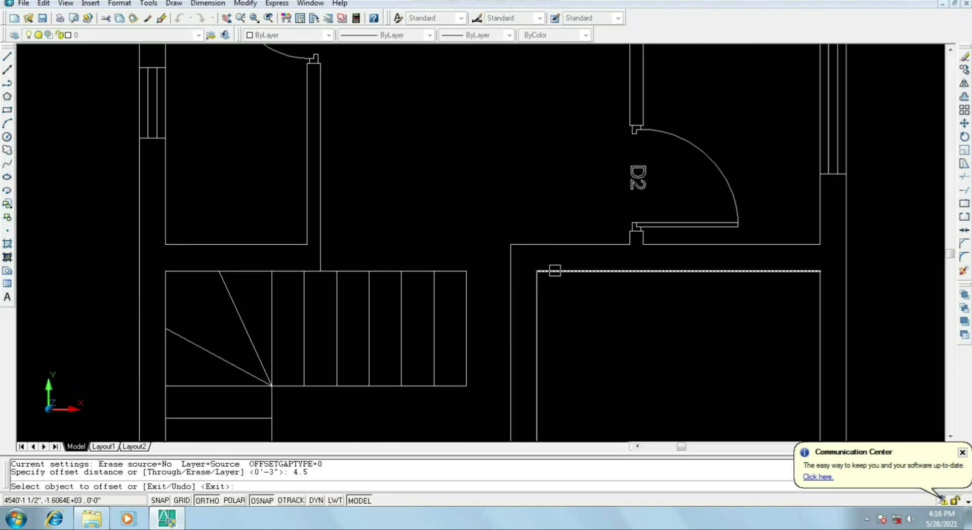
click(555, 271)
click(554, 288)
key(Return)
Offset the helper line 3' further down and trim the left wall between them
key(Return)
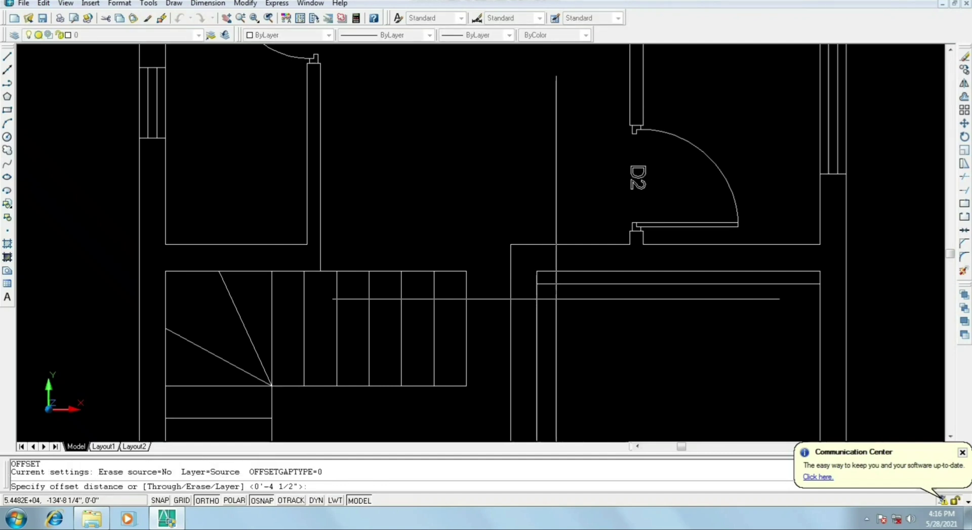
text(3')
key(Return)
click(566, 283)
click(565, 315)
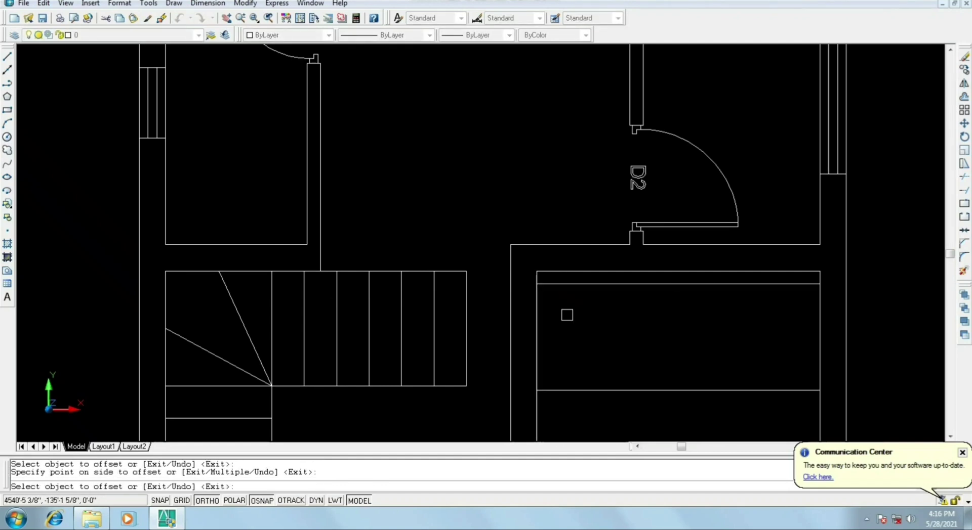
key(Return)
key(Return)
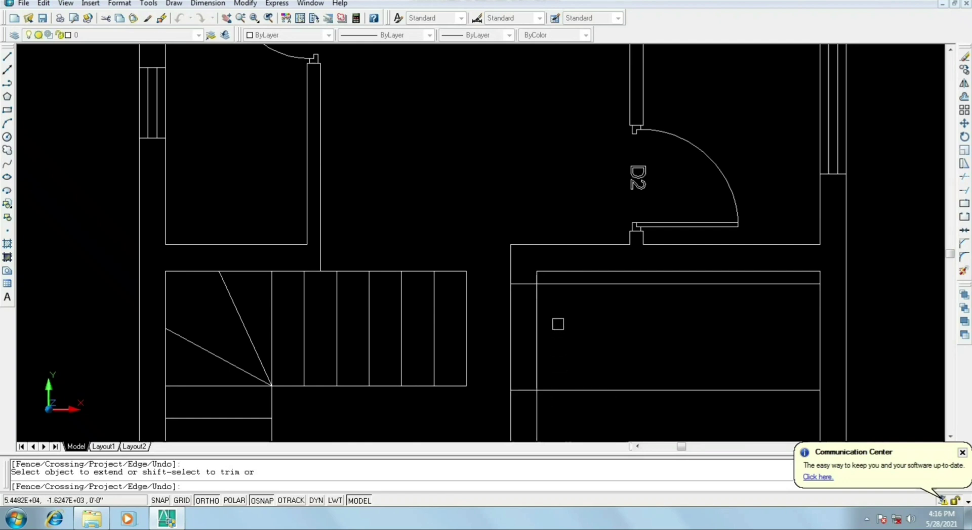
key(Return)
key(Return)
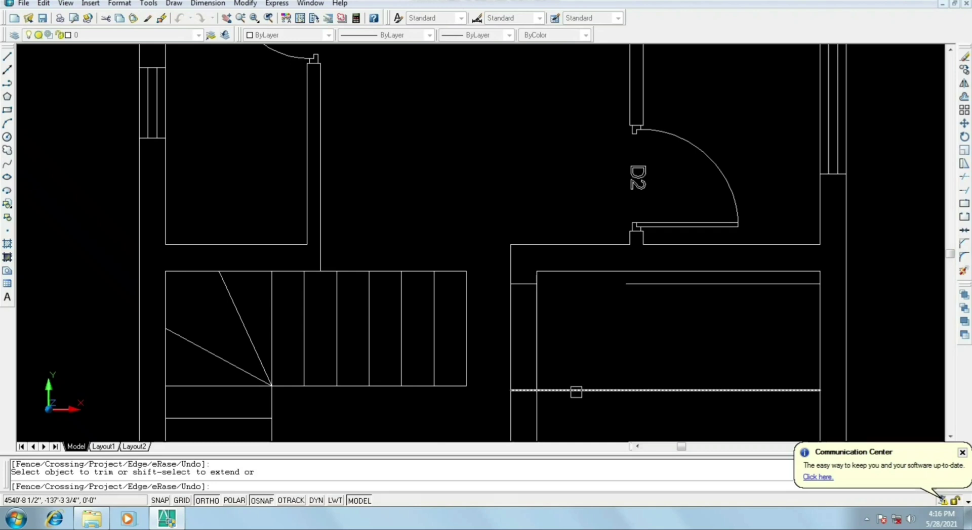
click(501, 346)
key(Return)
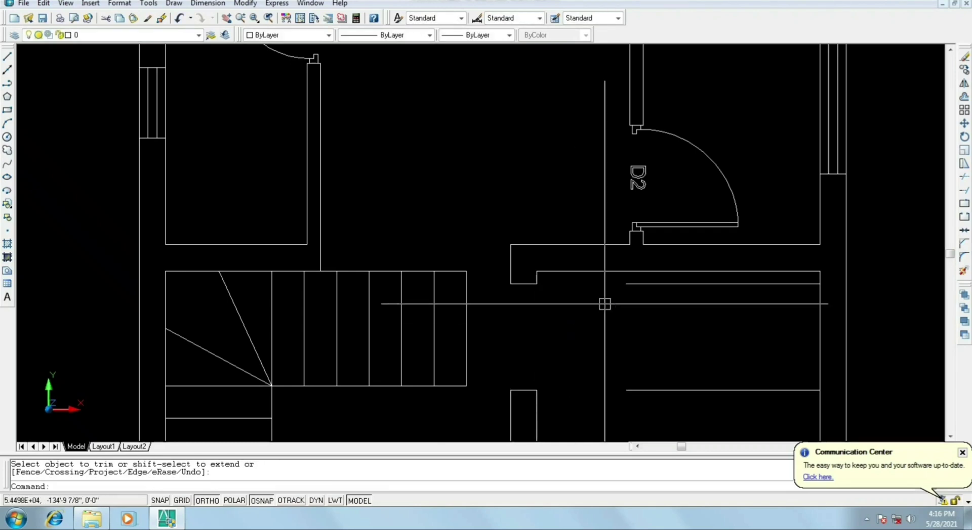
Erase the two helper lines
click(636, 284)
click(636, 390)
key(Delete)
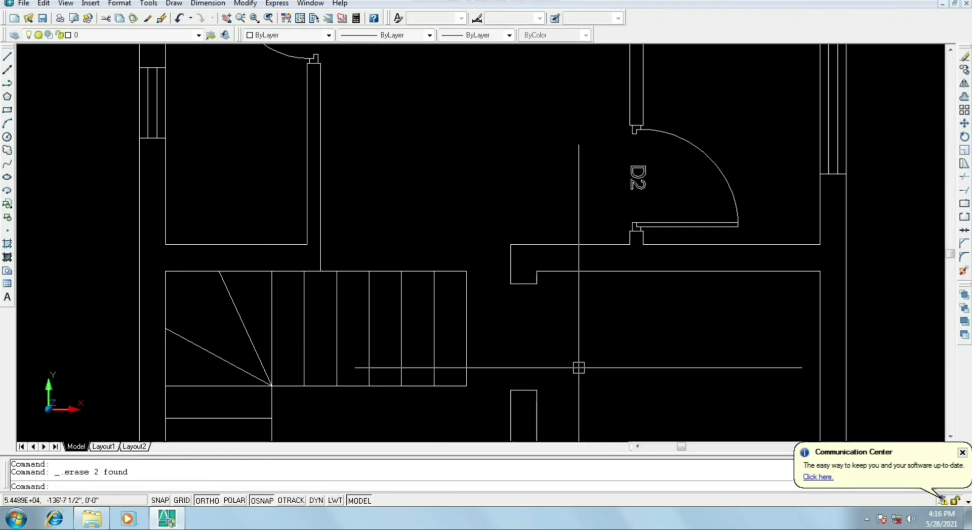
text(O)
key(Return)
Pan over to the D1, D2 and D3 door blocks
scroll(564, 349, down, 5)
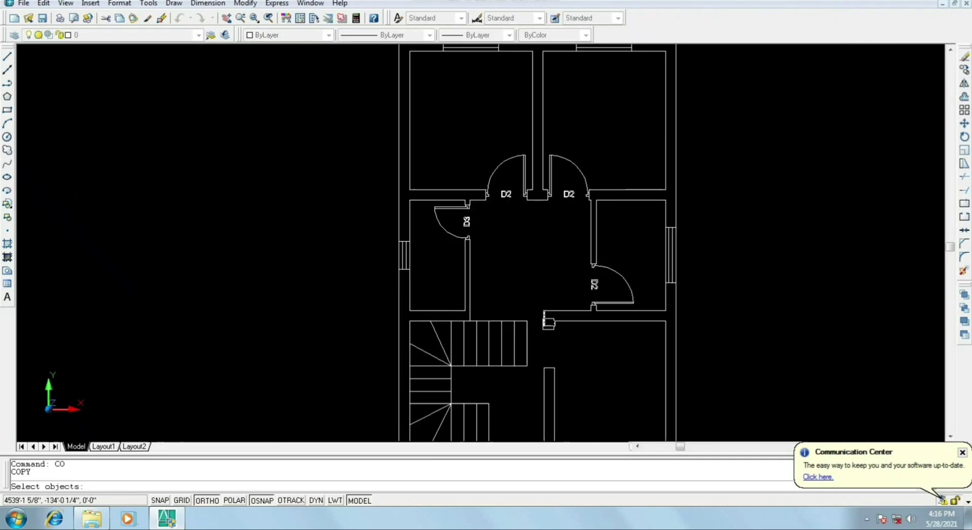
key(Escape)
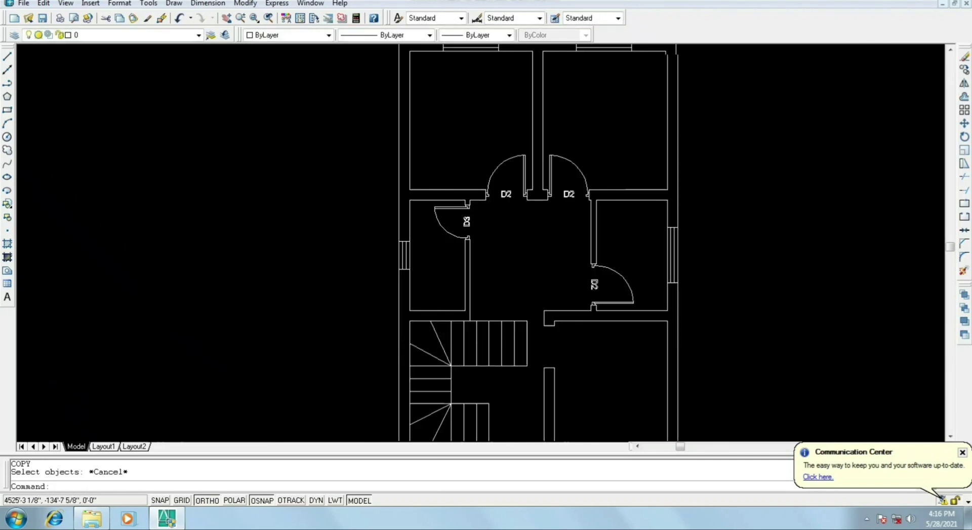
mouse_move(249, 323)
middle_down()
mouse_move(380, 340)
mouse_move(567, 344)
middle_up()
mouse_move(157, 344)
middle_down()
mouse_move(258, 347)
mouse_move(341, 369)
middle_up()
key(Return)
scroll(237, 259, up, 2)
scroll(303, 278, up, 3)
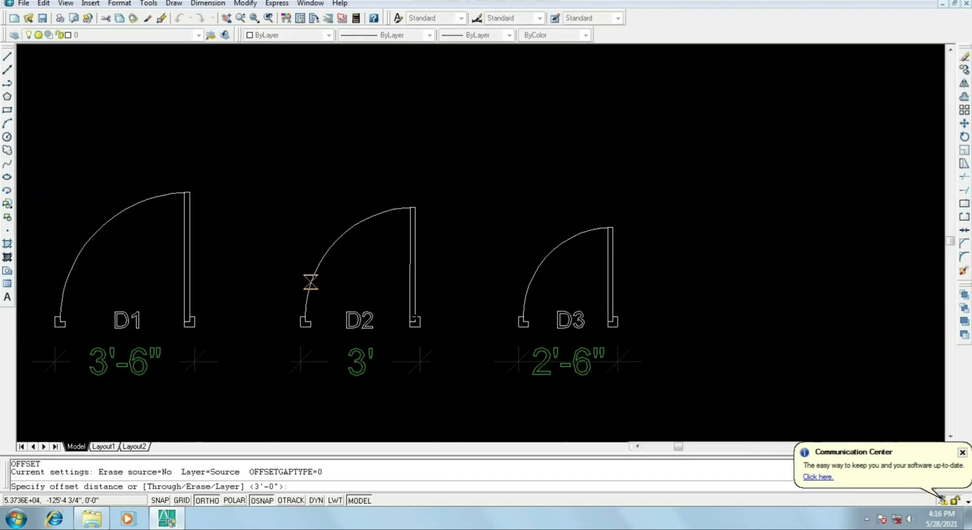
key(Escape)
Copy the D2 door block and its 3' dimension beside the floor plan
key(Return)
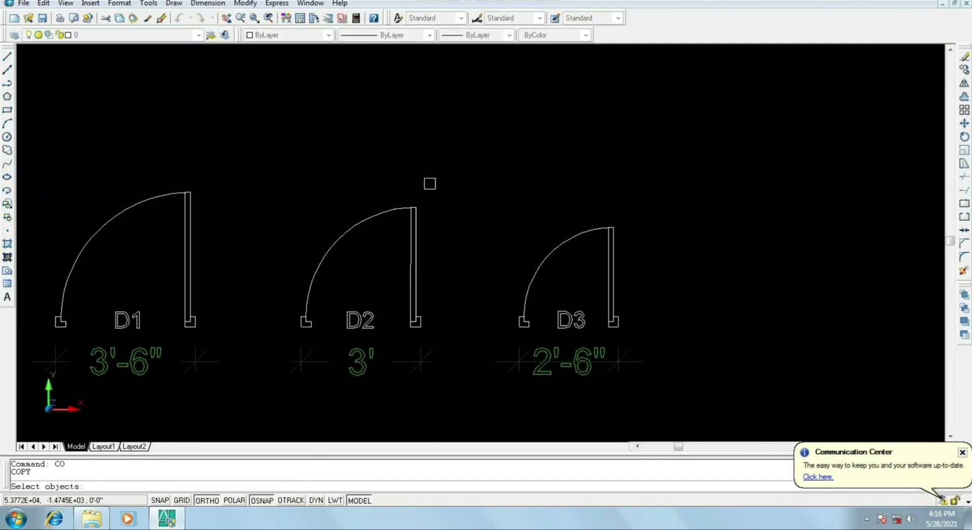
click(442, 171)
click(290, 324)
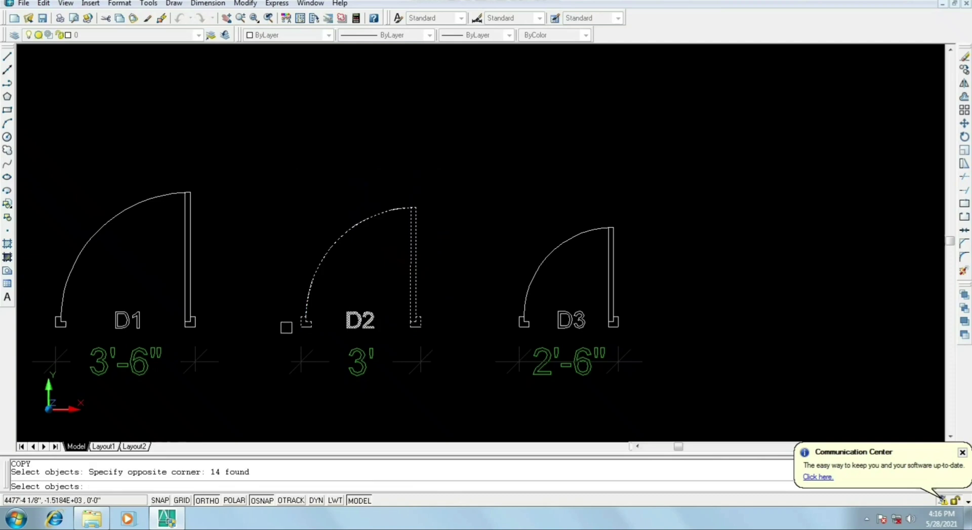
click(459, 289)
click(270, 337)
key(Return)
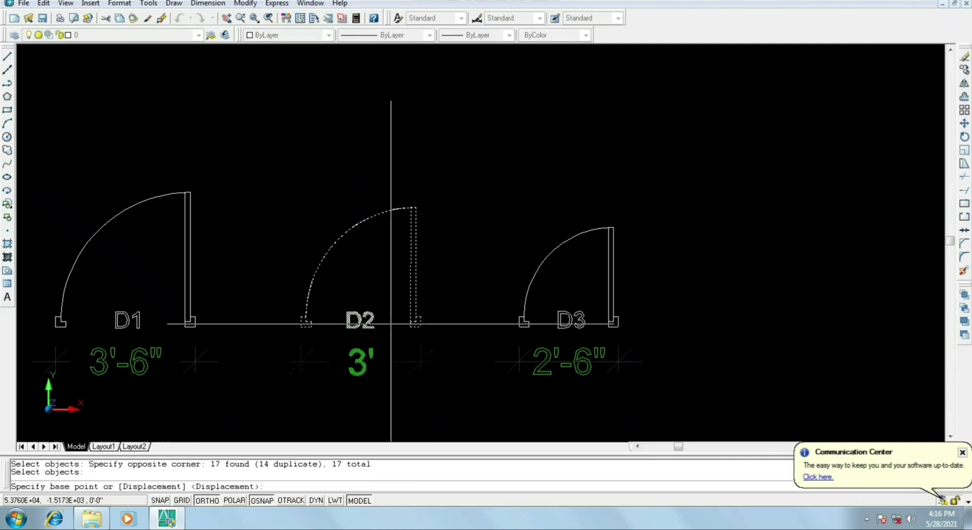
scroll(415, 322, up, 2)
click(415, 321)
scroll(490, 338, down, 5)
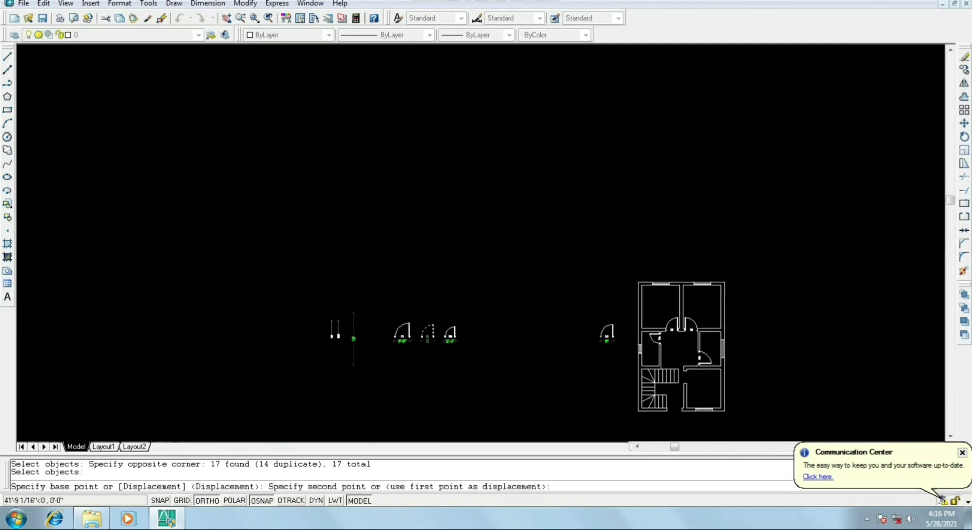
key(F8)
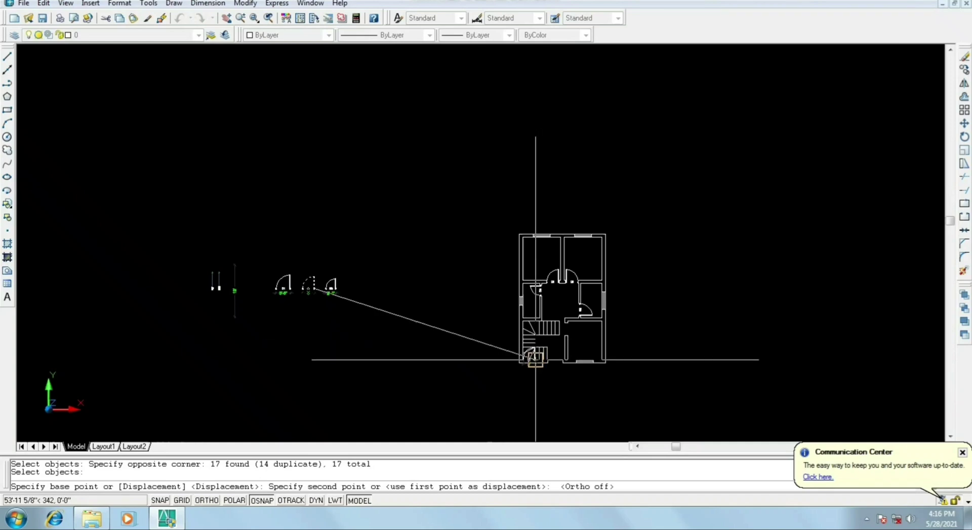
click(661, 351)
key(Return)
Begin rotating the copied D2 door, selecting it and setting the pivot point
scroll(658, 339, up, 5)
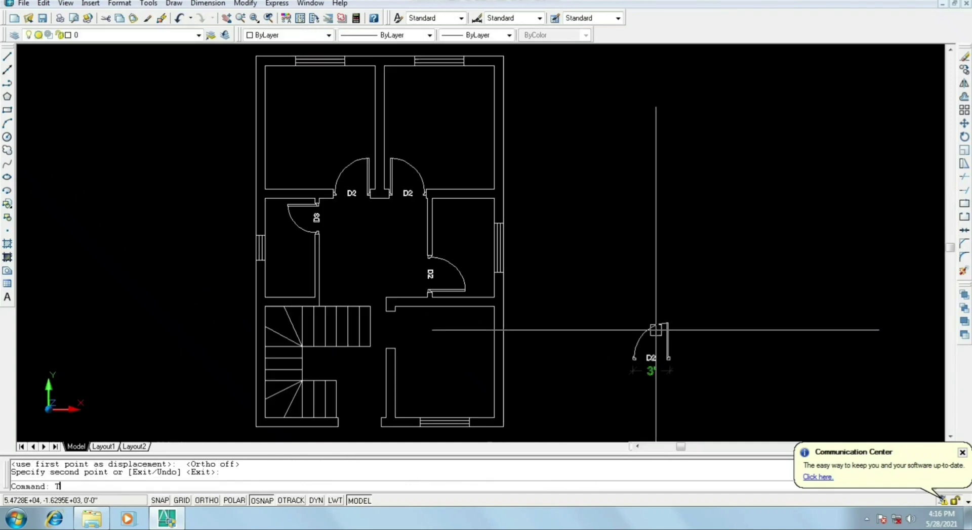
key(Return)
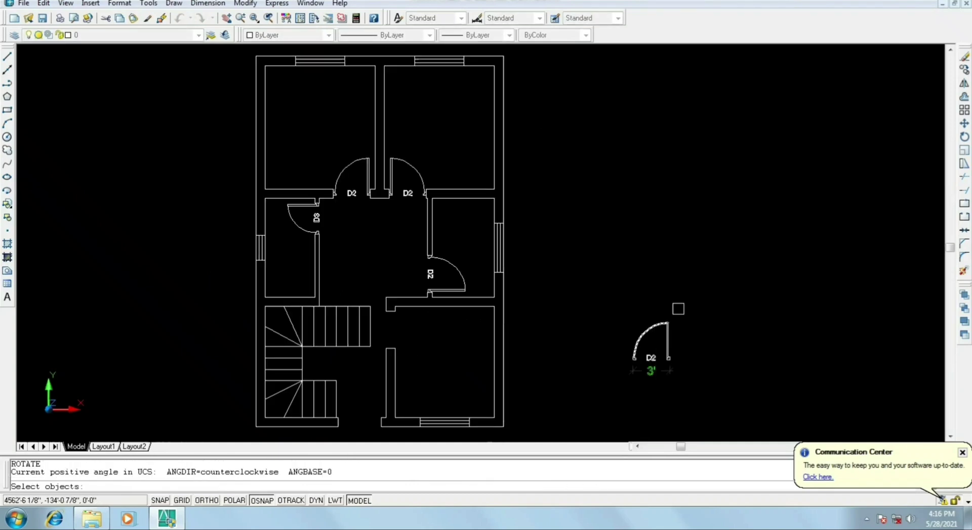
click(693, 300)
click(602, 383)
key(Return)
click(710, 360)
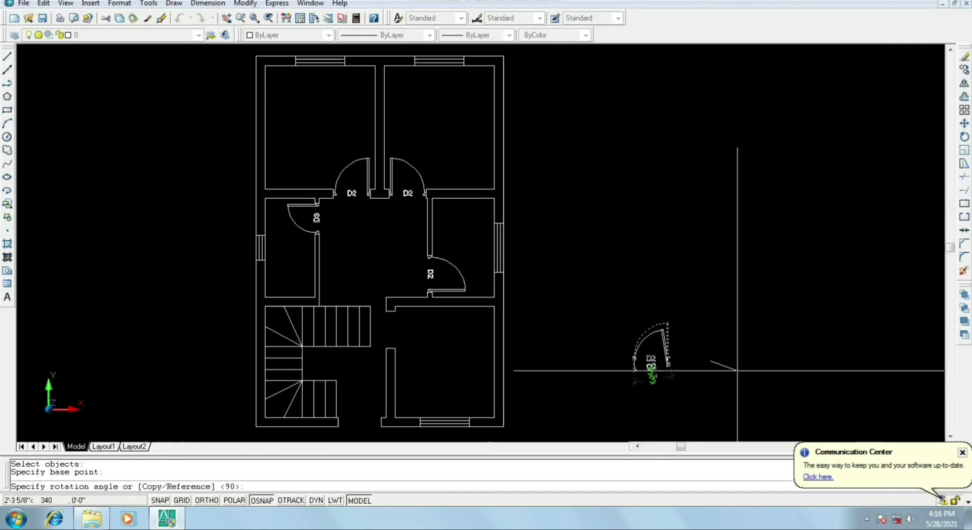